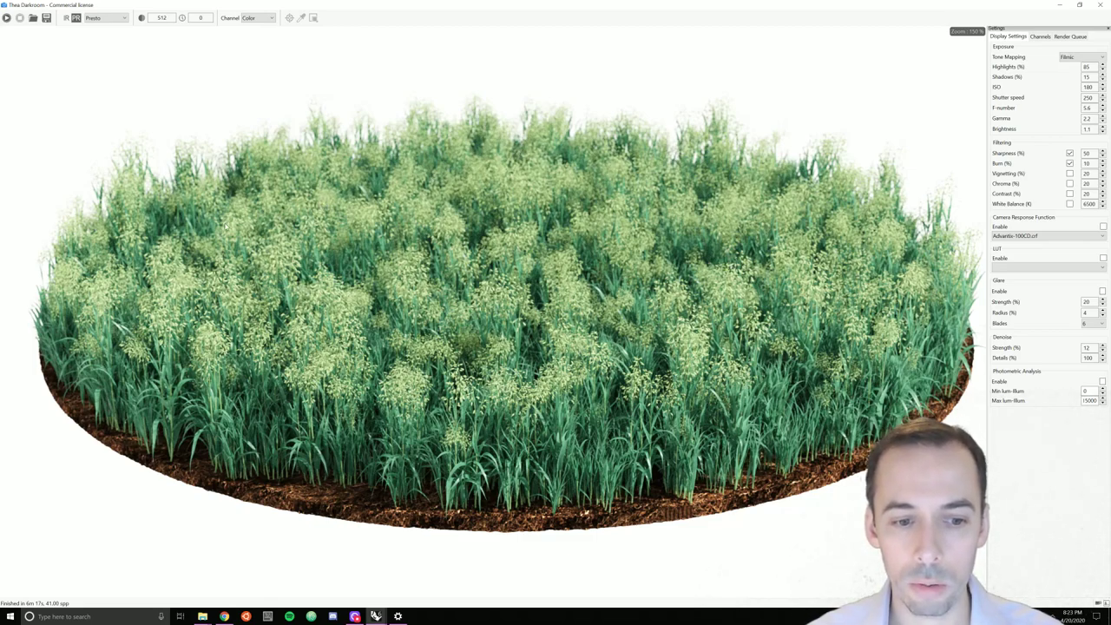
Switch from the Darkroom to Rhino, orbit to the disc of plants, and run and stop an interactive viewport render of it
left_click(1060, 4)
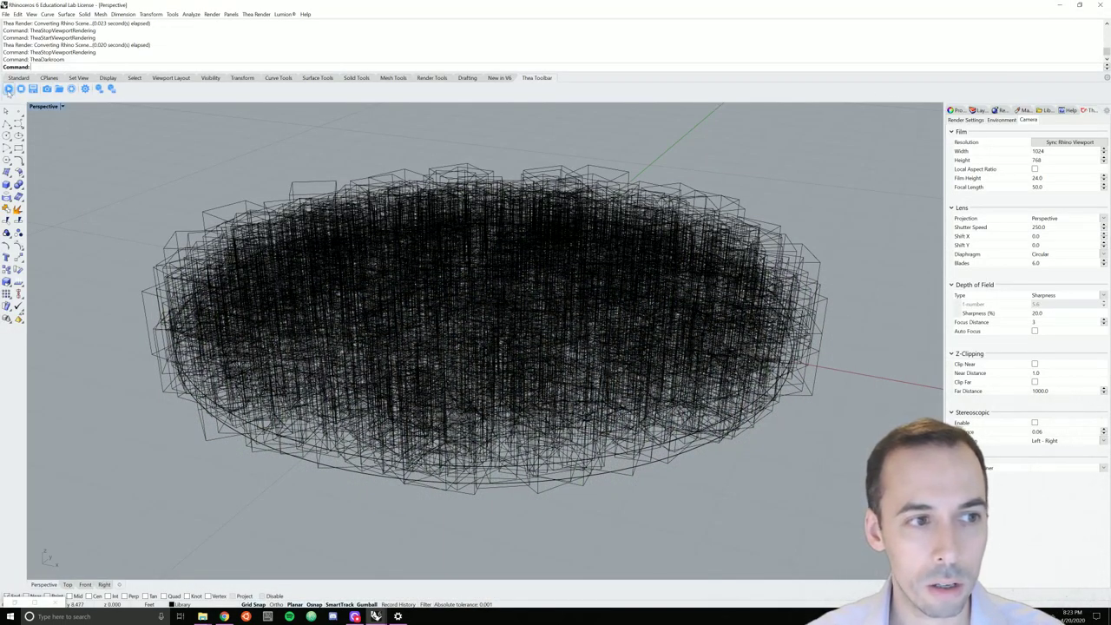
right_click_drag(443, 383, 433, 416)
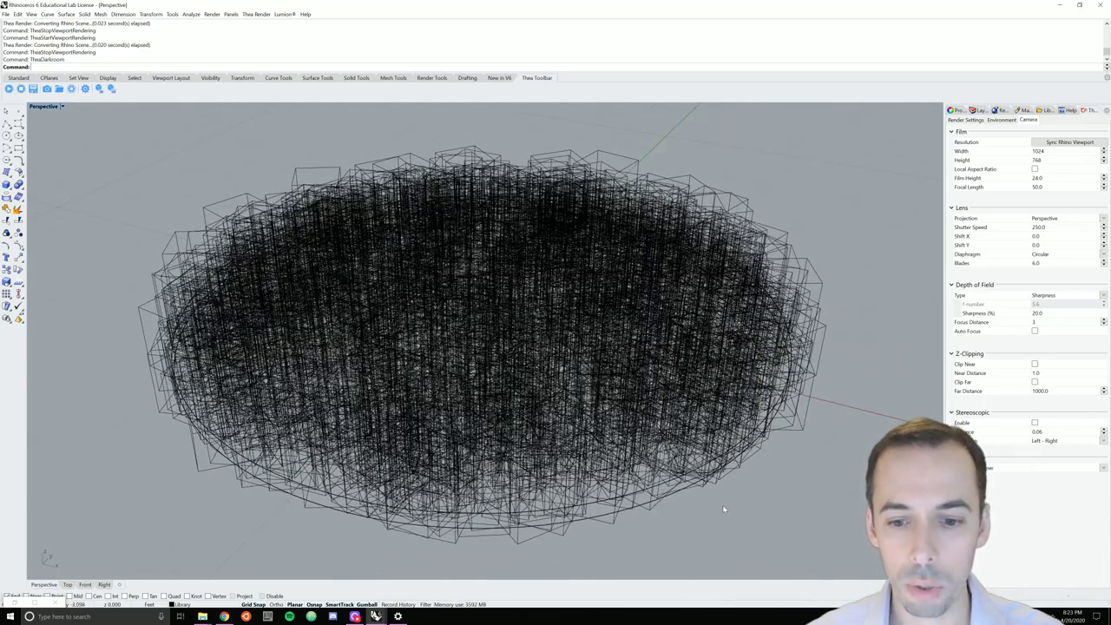
left_click(800, 416)
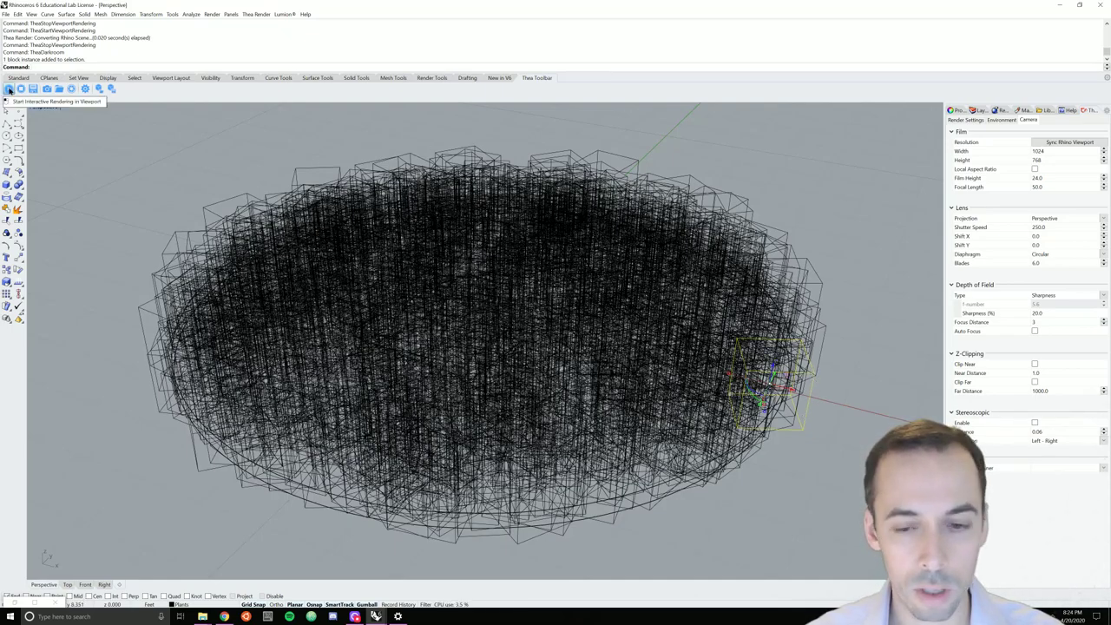
left_click(9, 89)
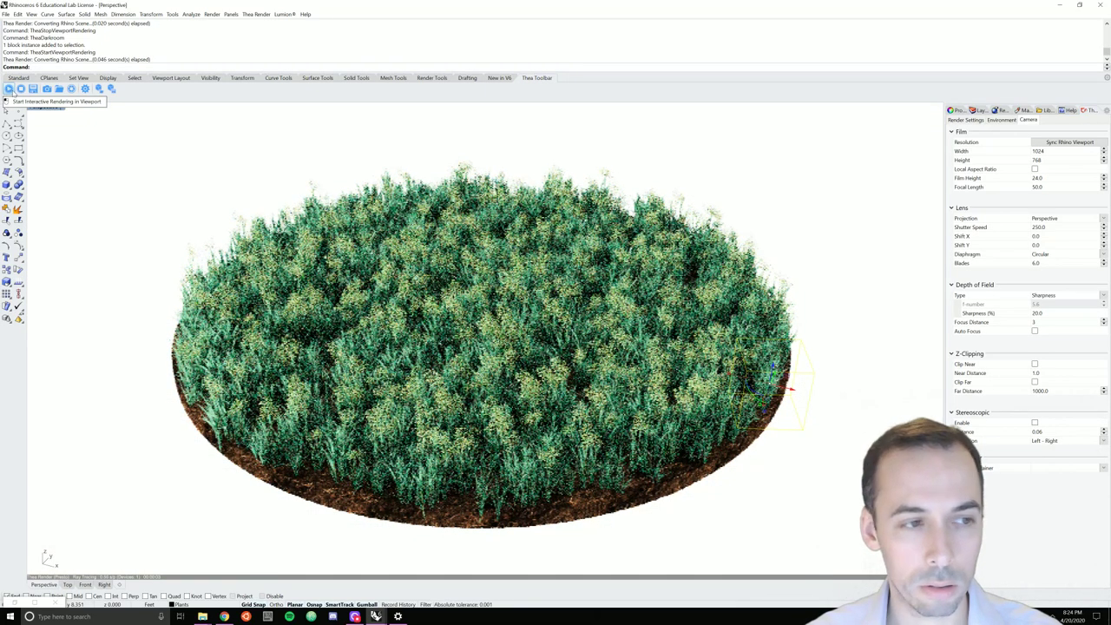
left_click(20, 89)
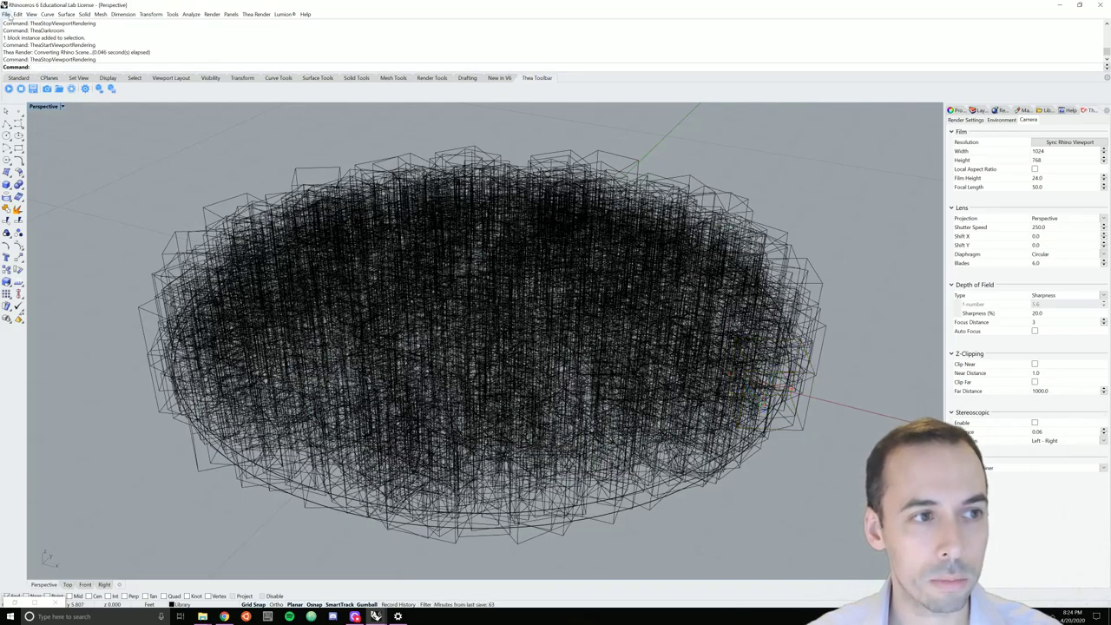
Start a new file from the Small Objects - Feet template without saving the current scene
left_click(7, 14)
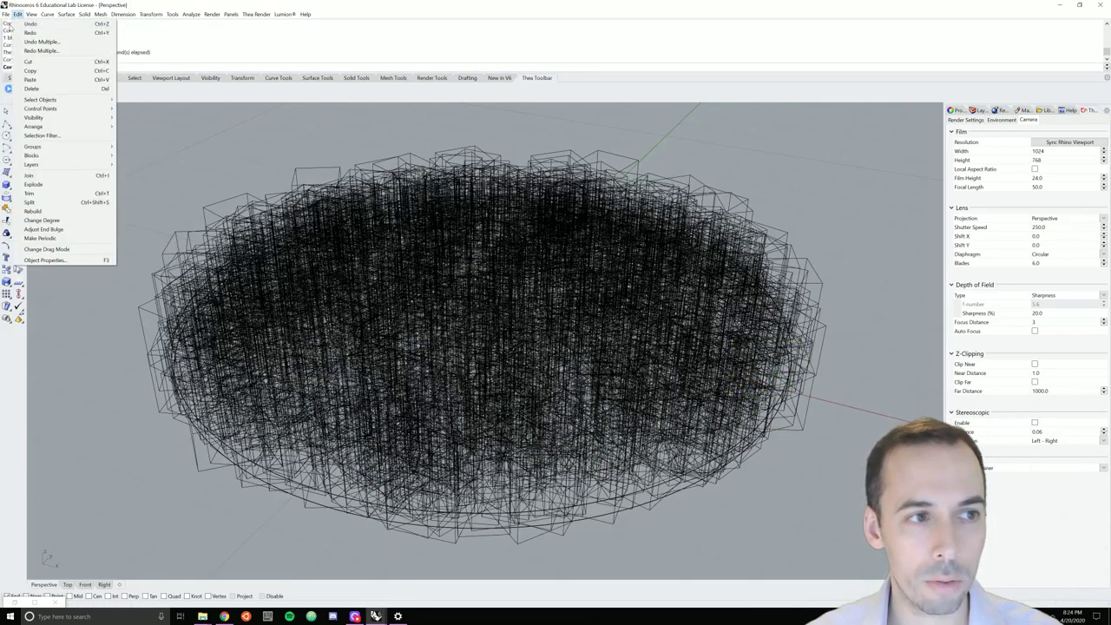
left_click(13, 25)
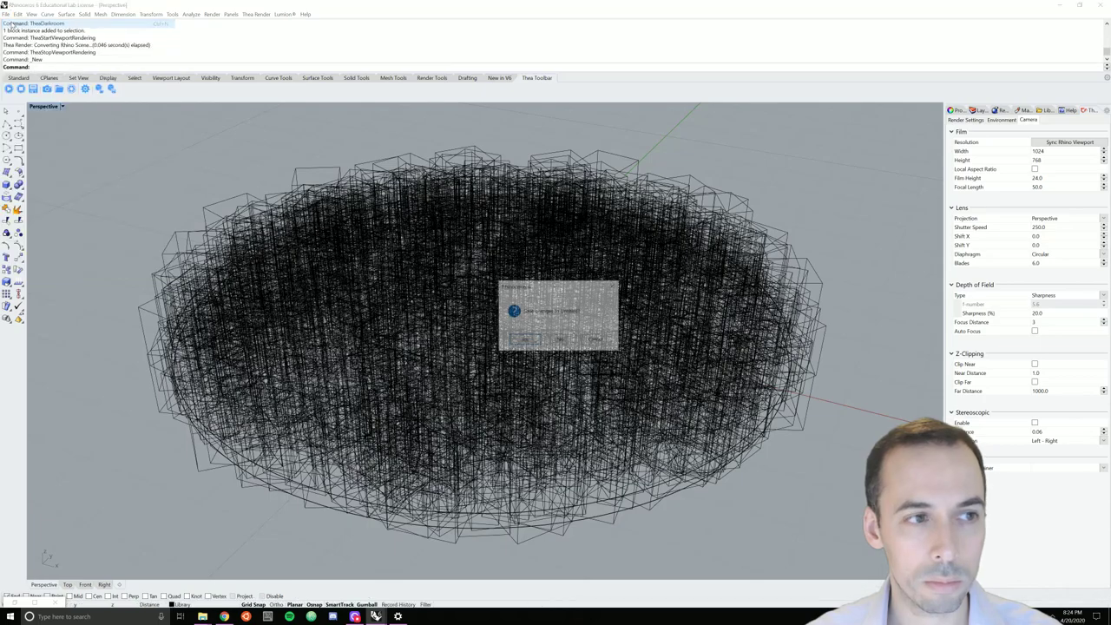
left_click(558, 342)
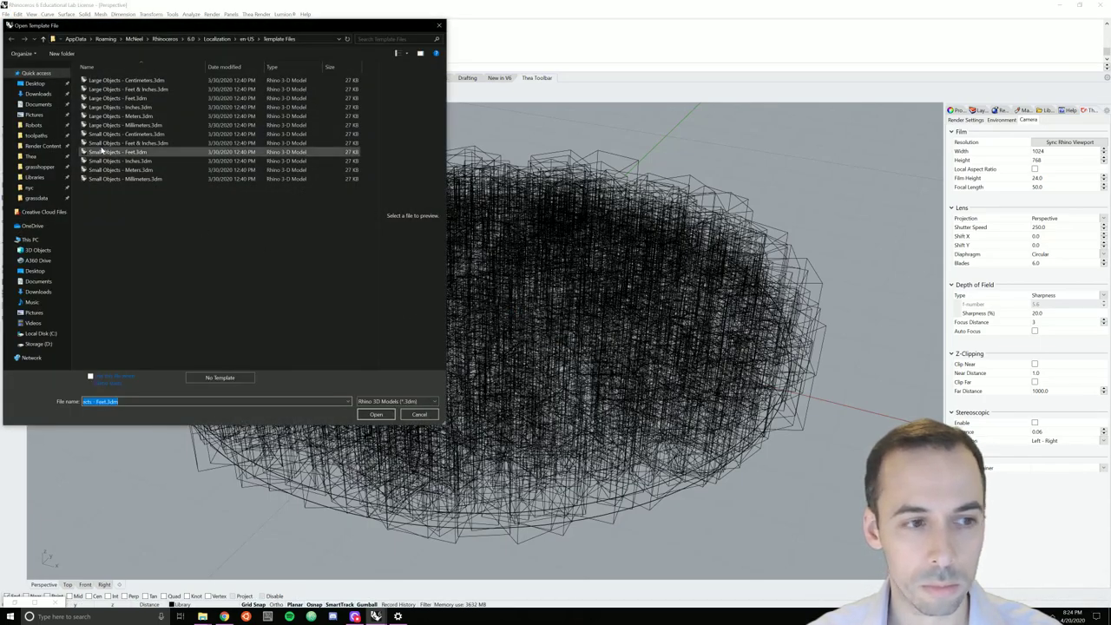
double_click(126, 152)
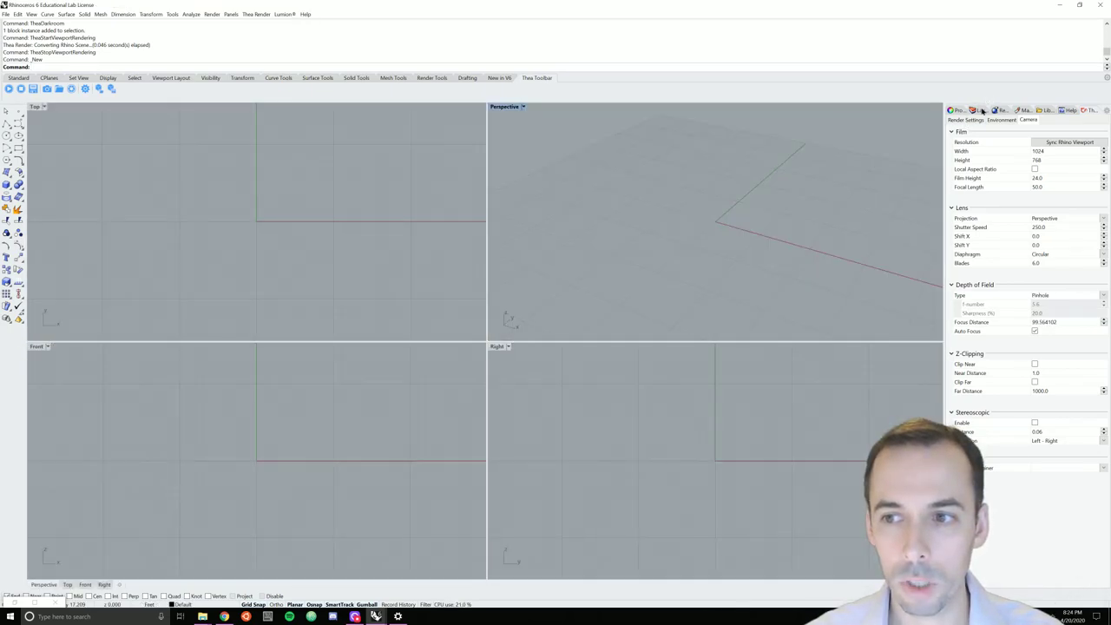
Delete Layer 01 through Layer 05 so that only the Default layer remains
left_click(977, 110)
left_click(966, 156)
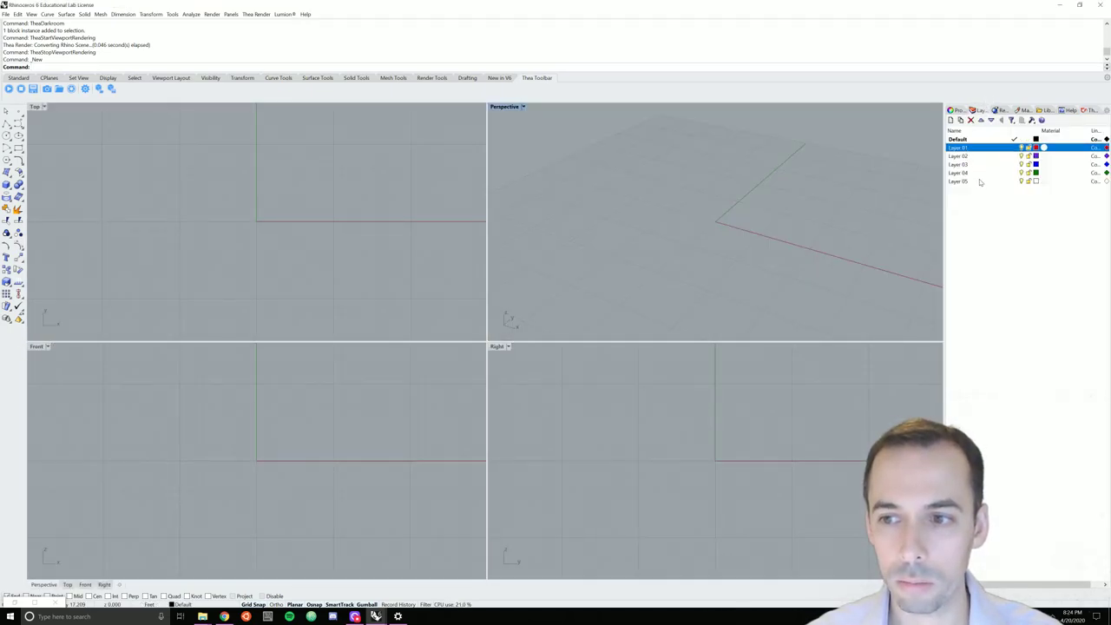
left_click(968, 182, "shift")
left_click(970, 120)
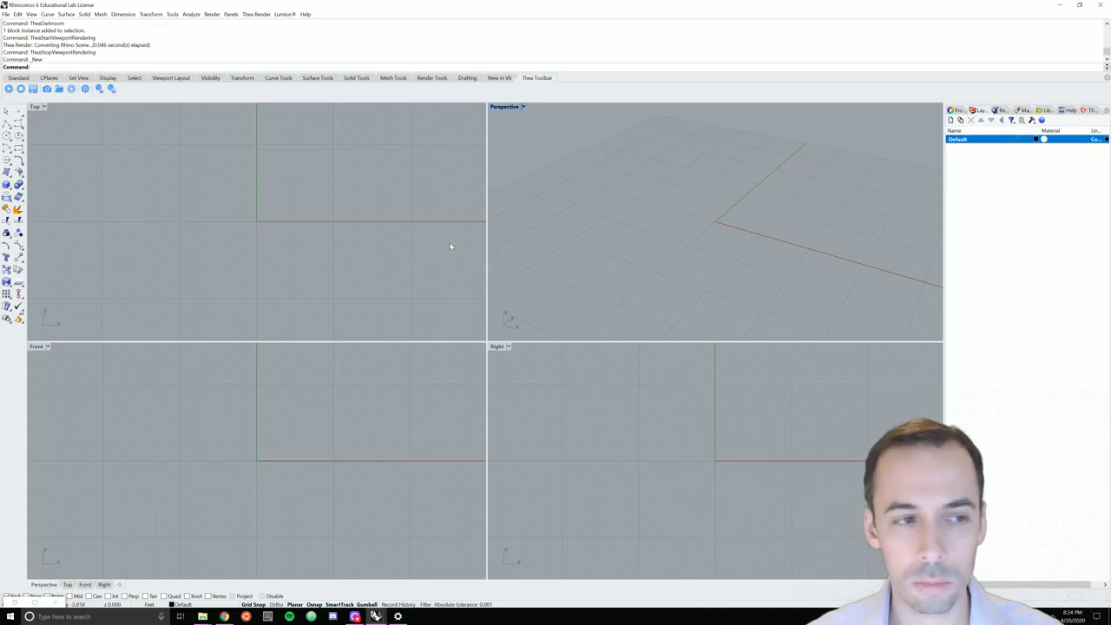
left_click(100, 91)
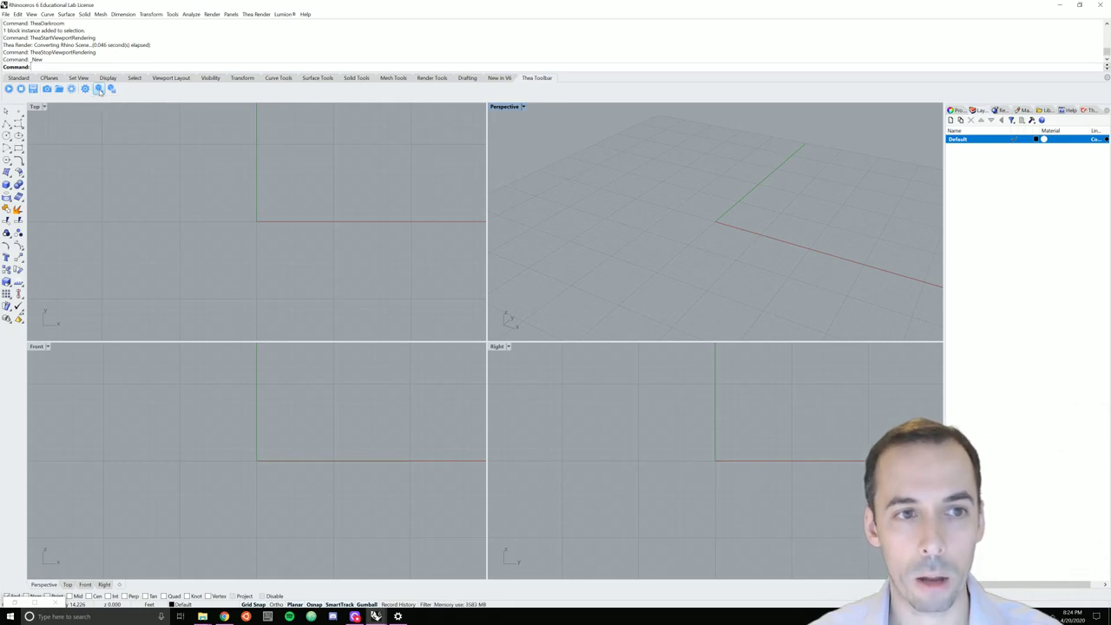
left_click(256, 14)
mouse_move(259, 52)
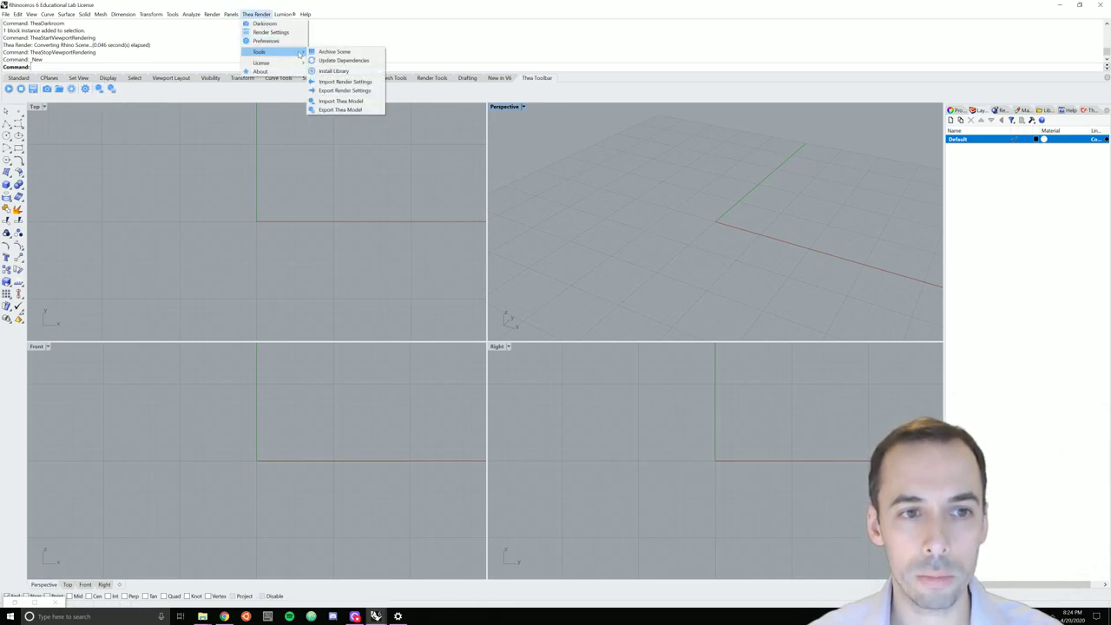
left_click(128, 92)
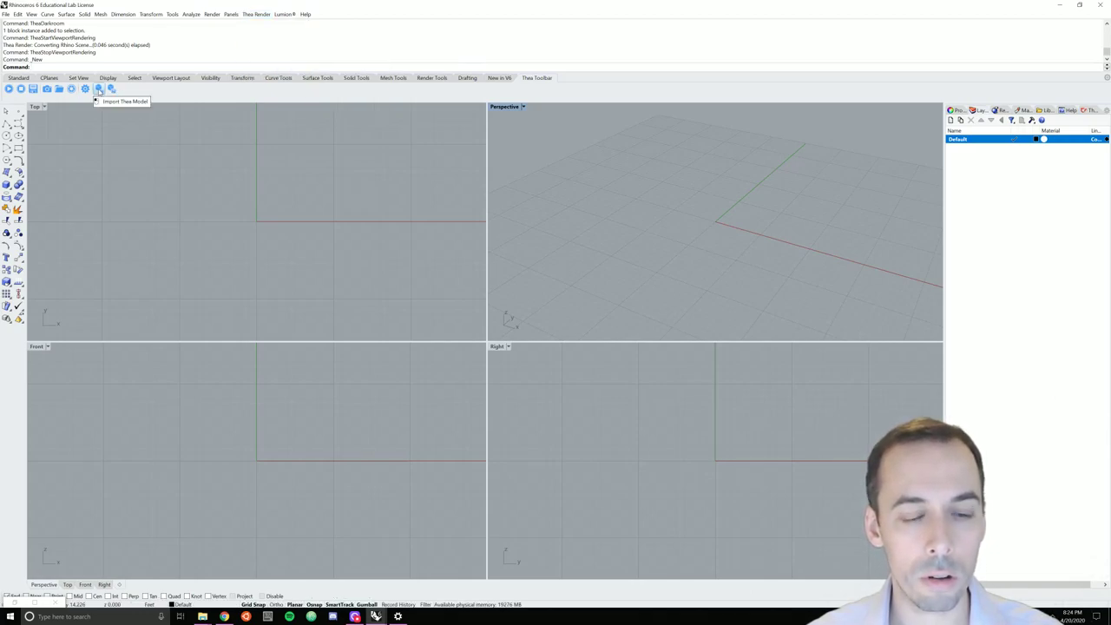
left_click(99, 90)
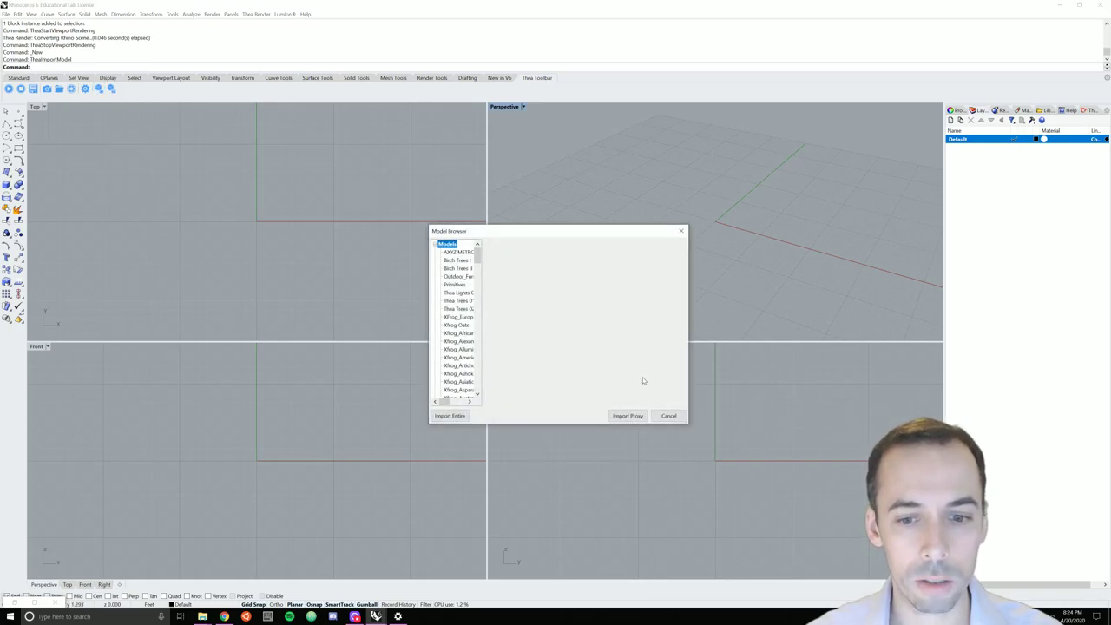
left_click(668, 416)
Import the Oats_1 model from the Xfrog Oats library as a bounding-box proxy, placing a single copy at 0,0,0
left_click(103, 89)
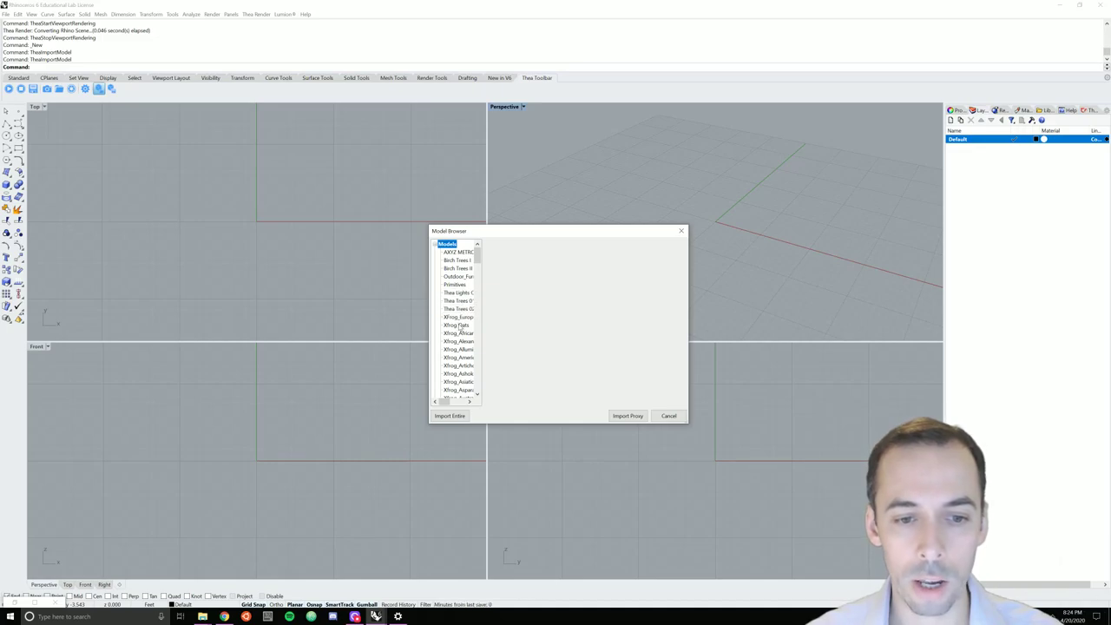
left_click(458, 325)
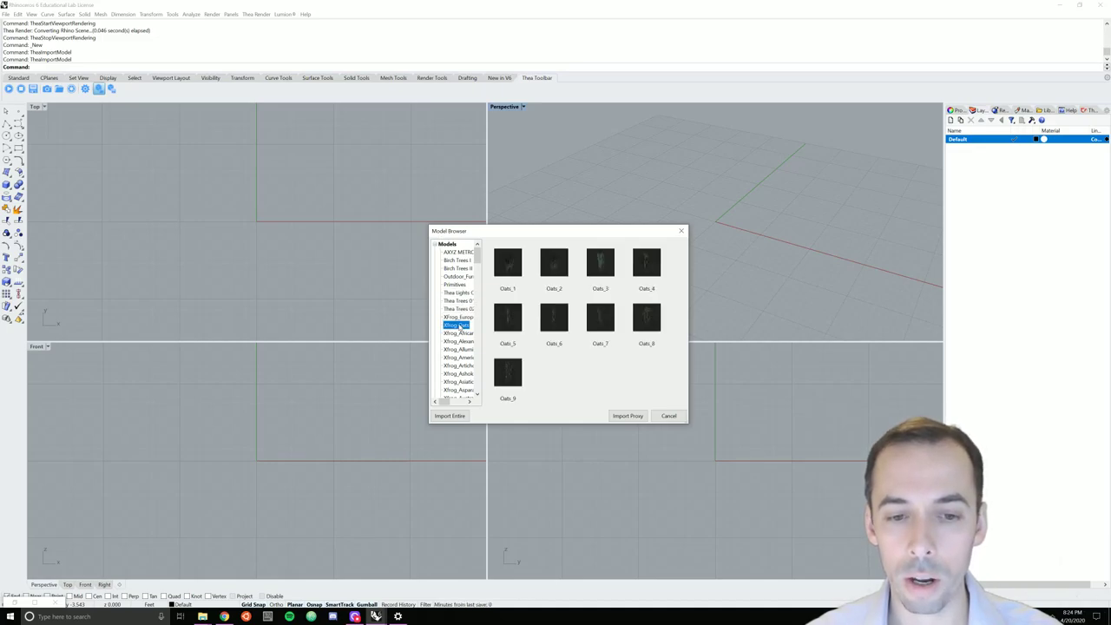
left_click(511, 270)
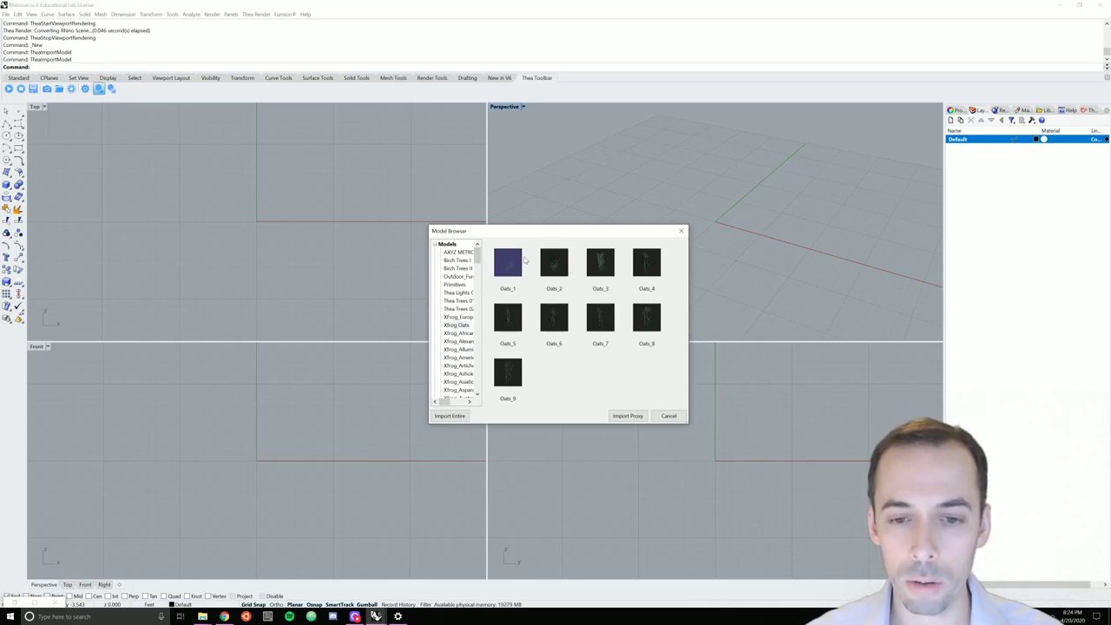
left_click(630, 416)
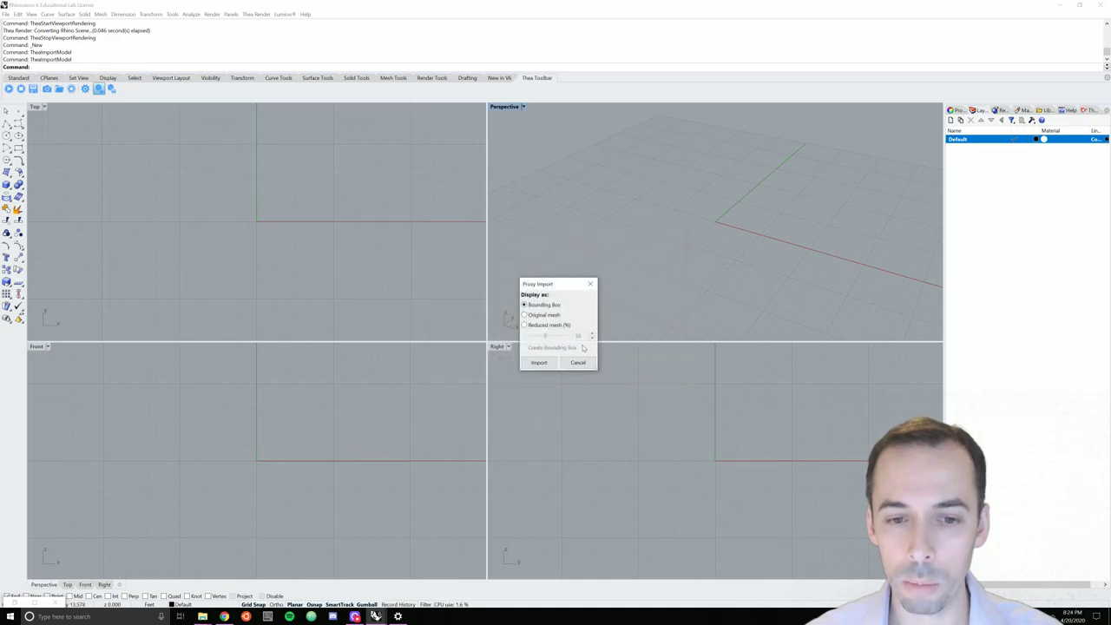
left_click(539, 363)
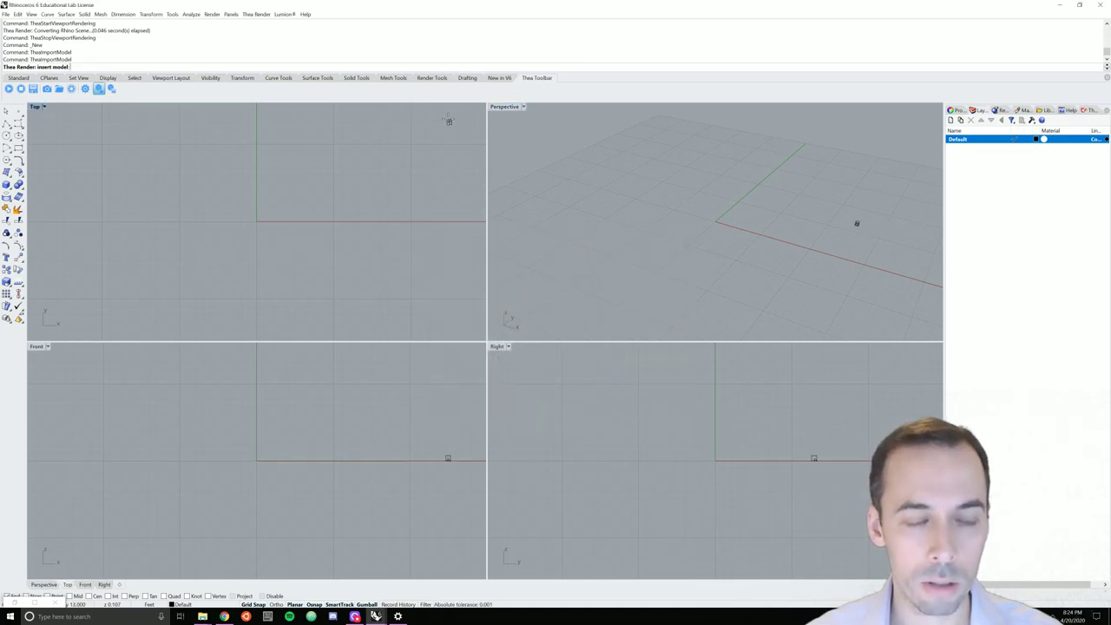
type("0,0,0")
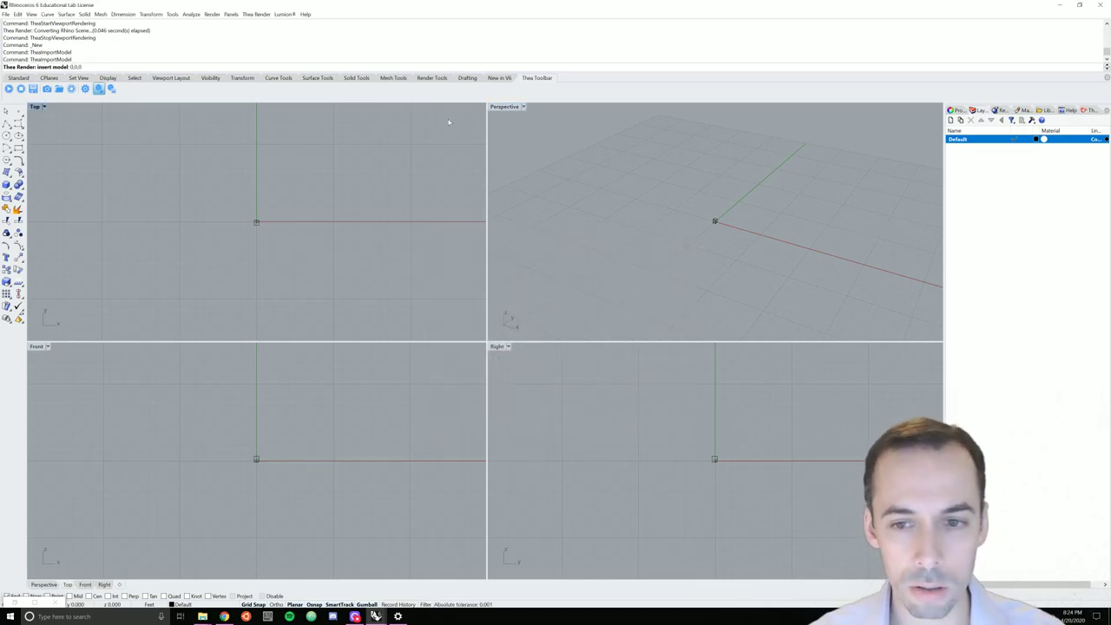
key("Return")
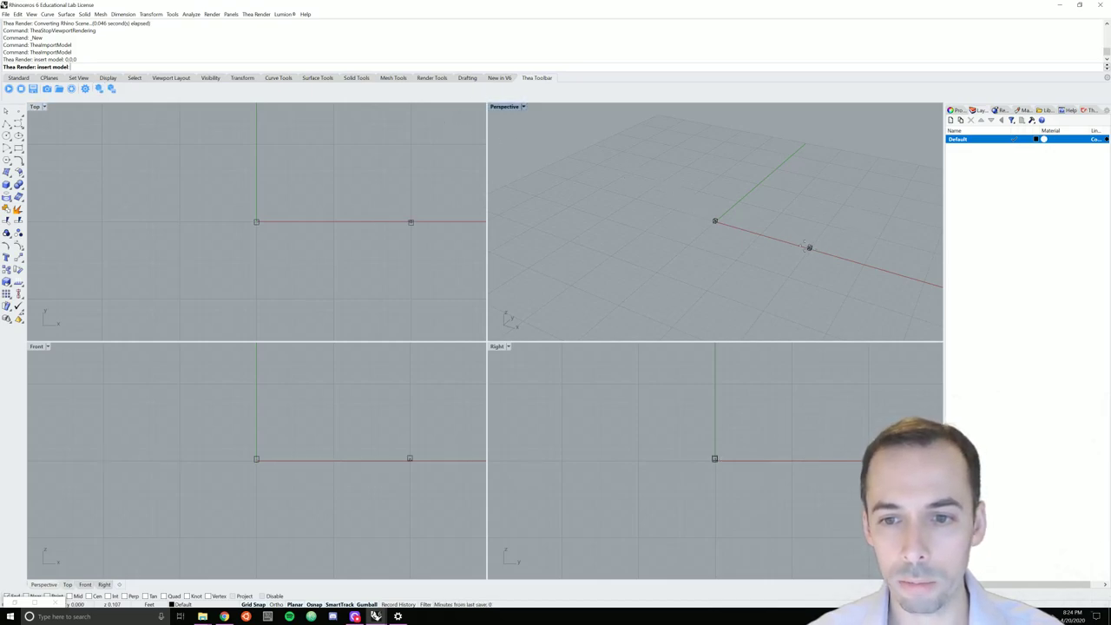
scroll(737, 210, "up", 5)
scroll(685, 228, "up", 5)
key("Escape")
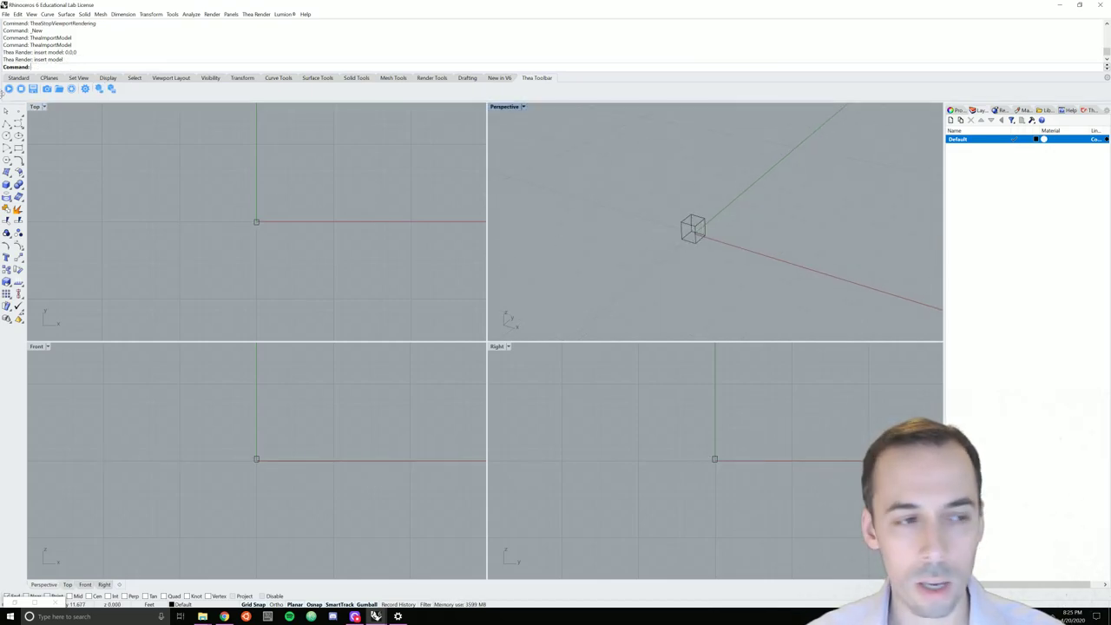
Import the Oats_2 model from Xfrog Oats as a bounding-box proxy and place it at 0,0,0
left_click(99, 88)
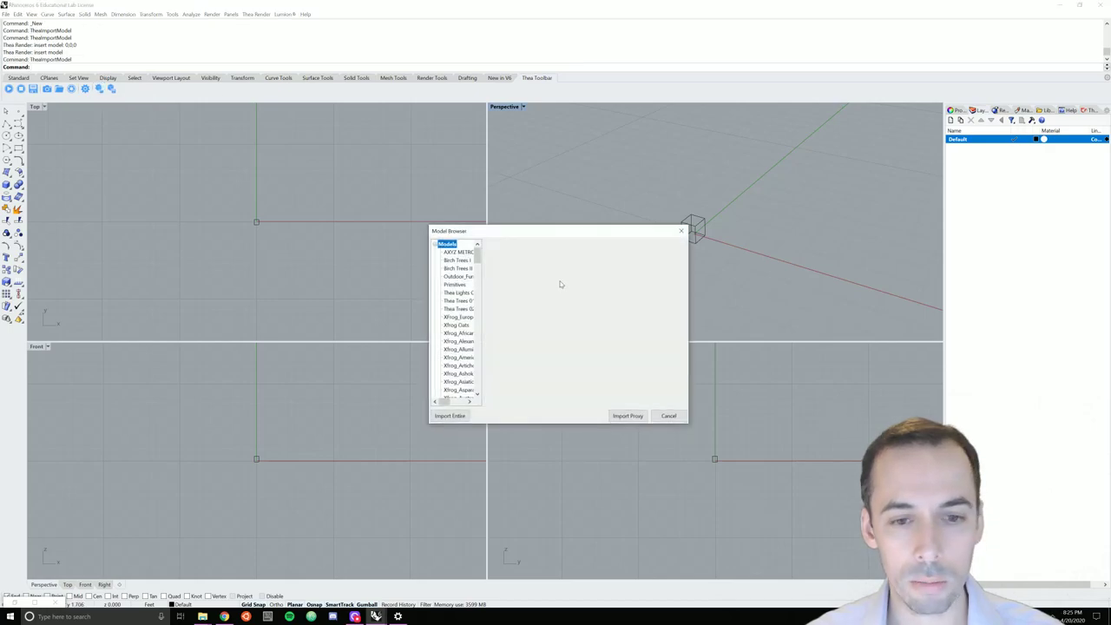
left_click(457, 325)
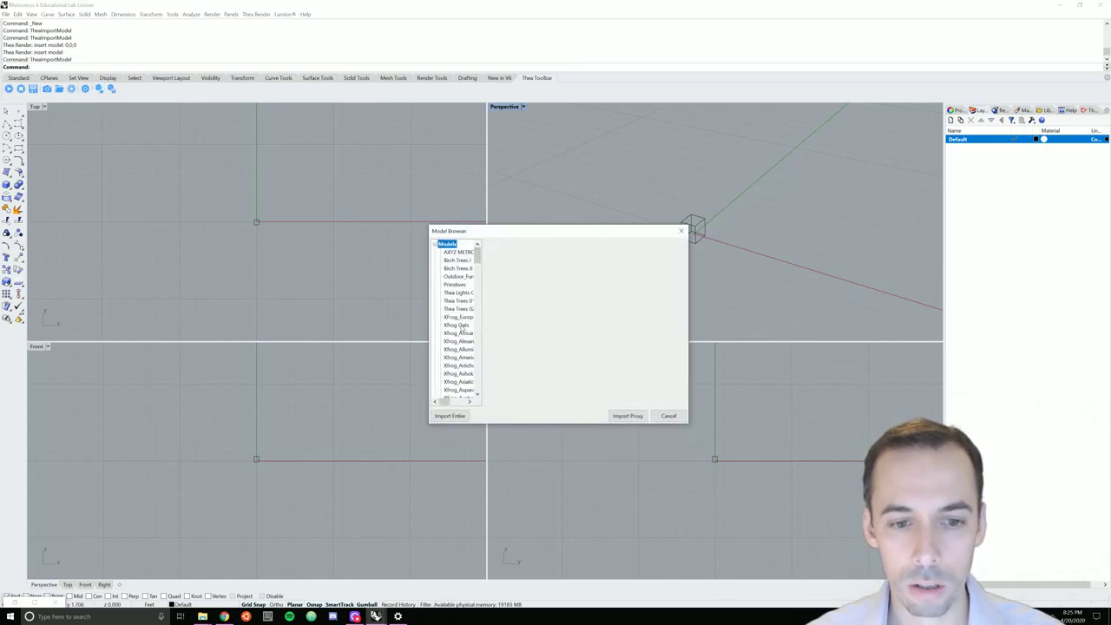
left_click(556, 266)
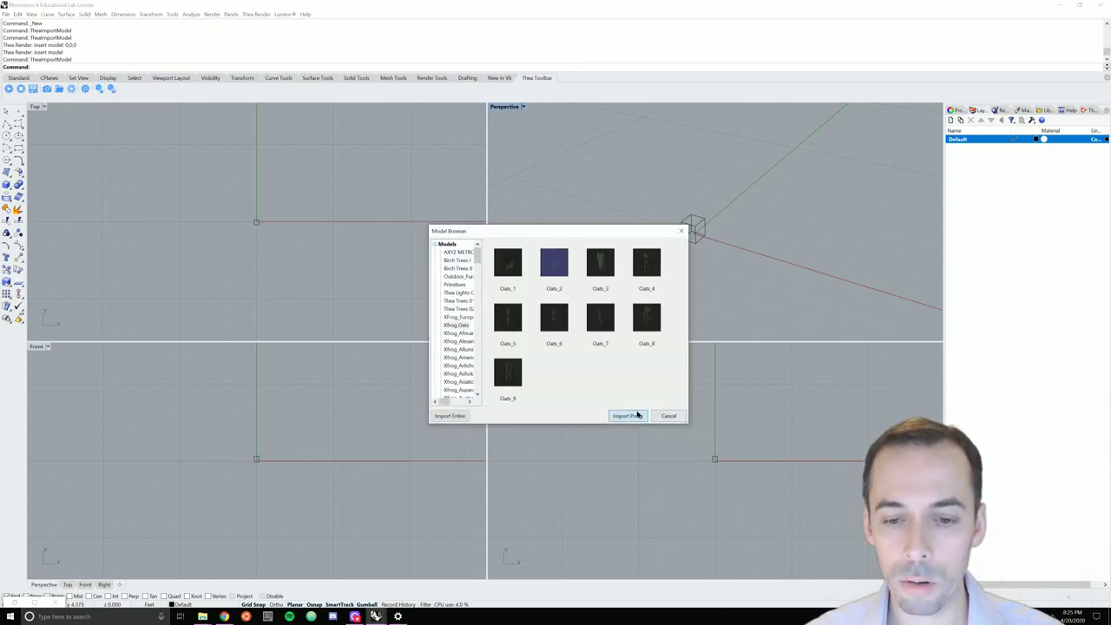
left_click(634, 415)
left_click(538, 362)
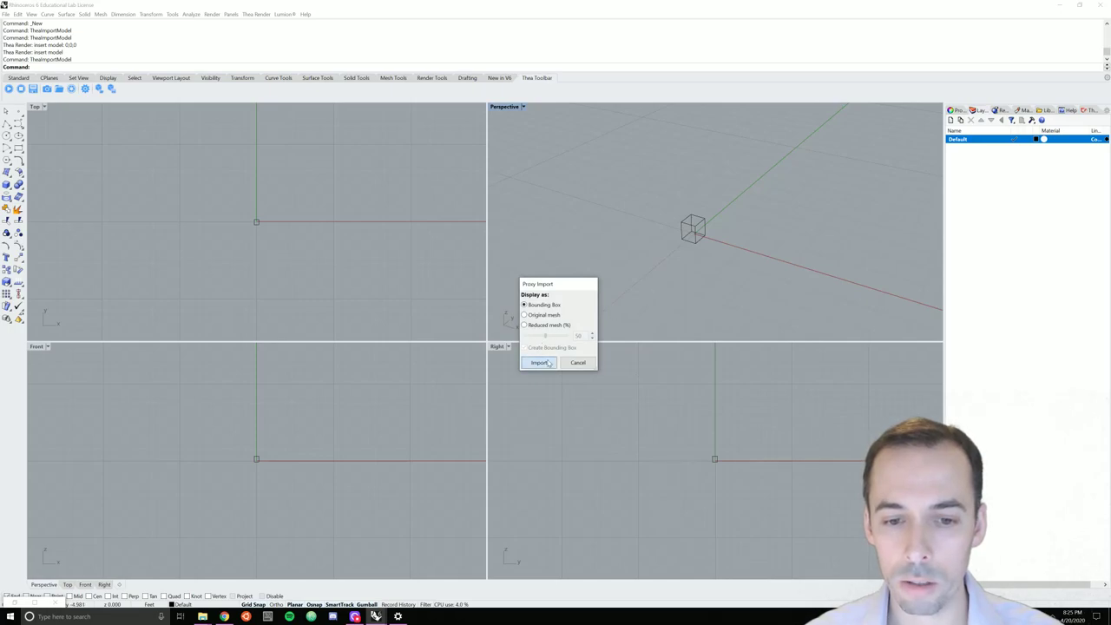
type("0")
key("Return")
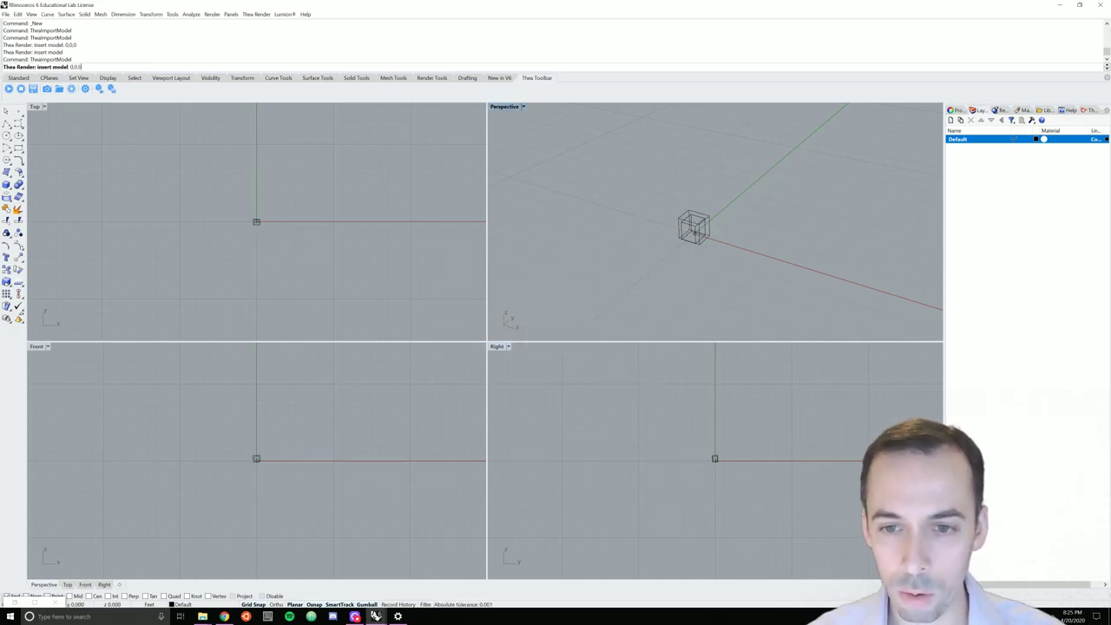
Import the Oats_3 model from Xfrog Oats as a bounding-box proxy and place it once at 0,0,0
left_click(99, 88)
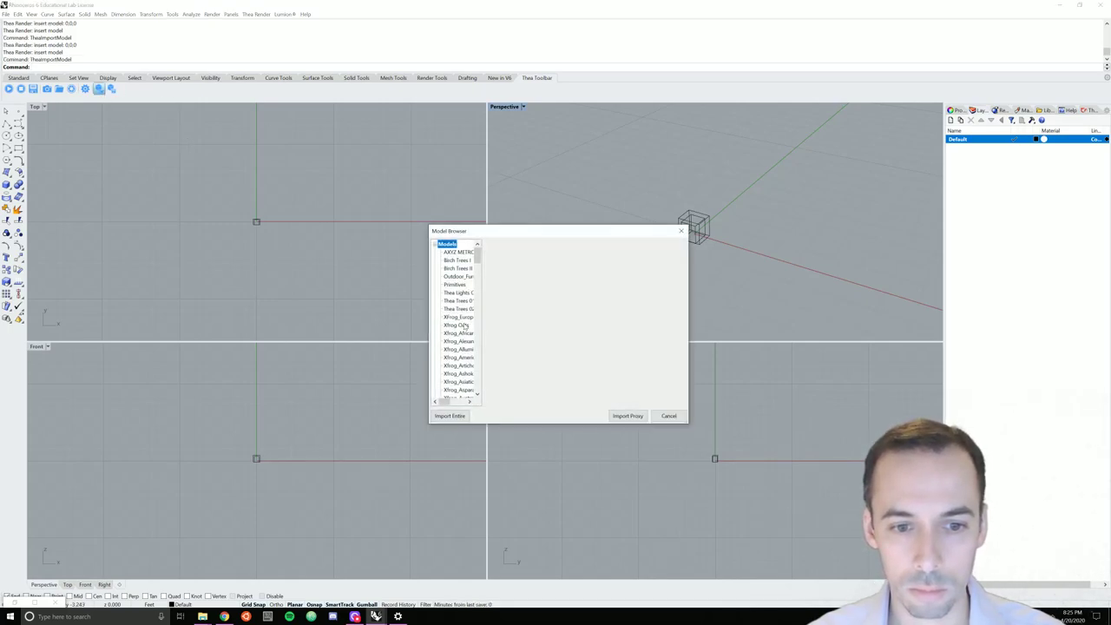
left_click(458, 324)
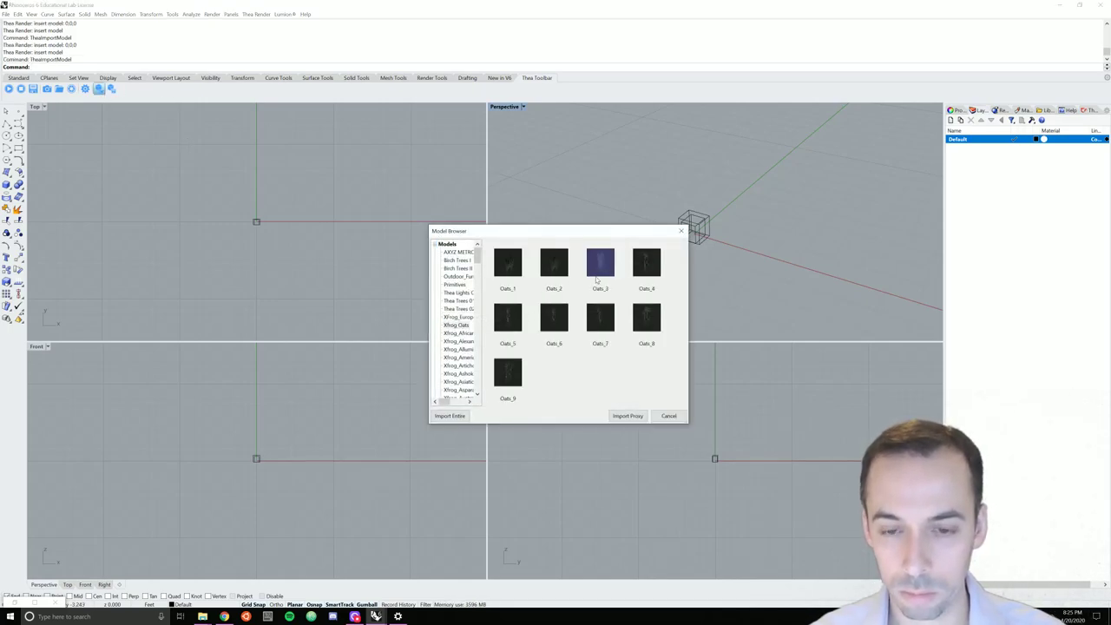
left_click(630, 415)
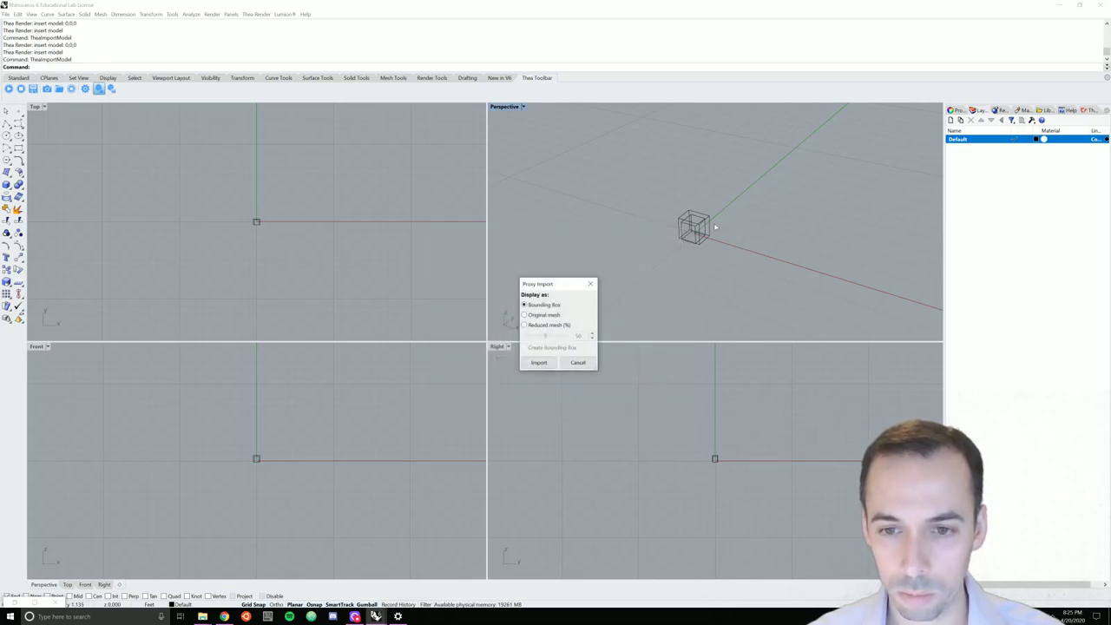
left_click(538, 362)
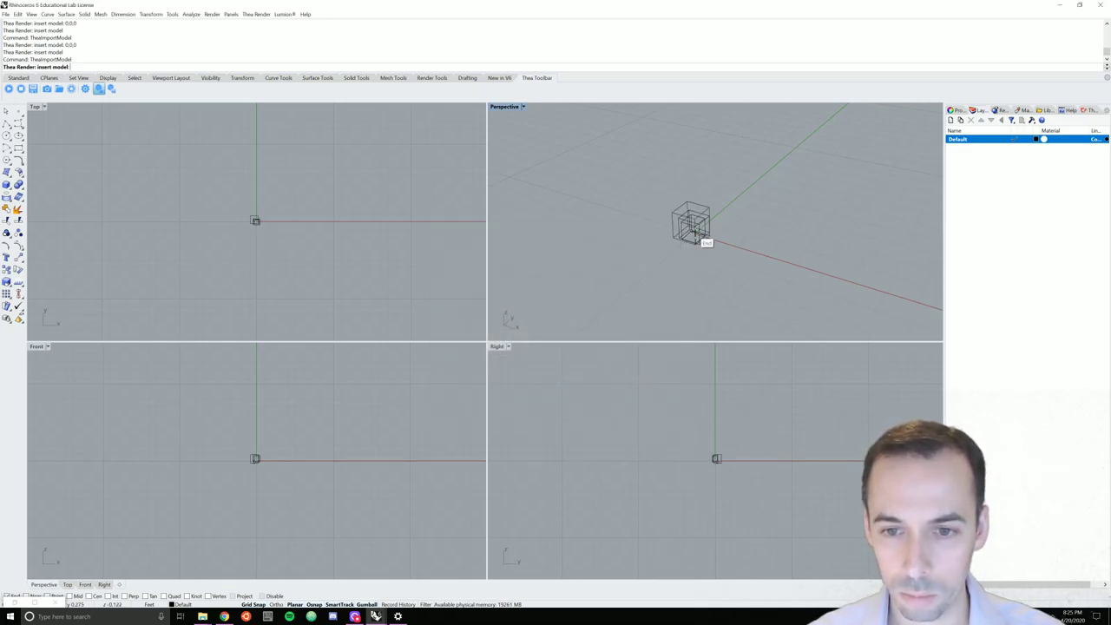
type("0,0,0")
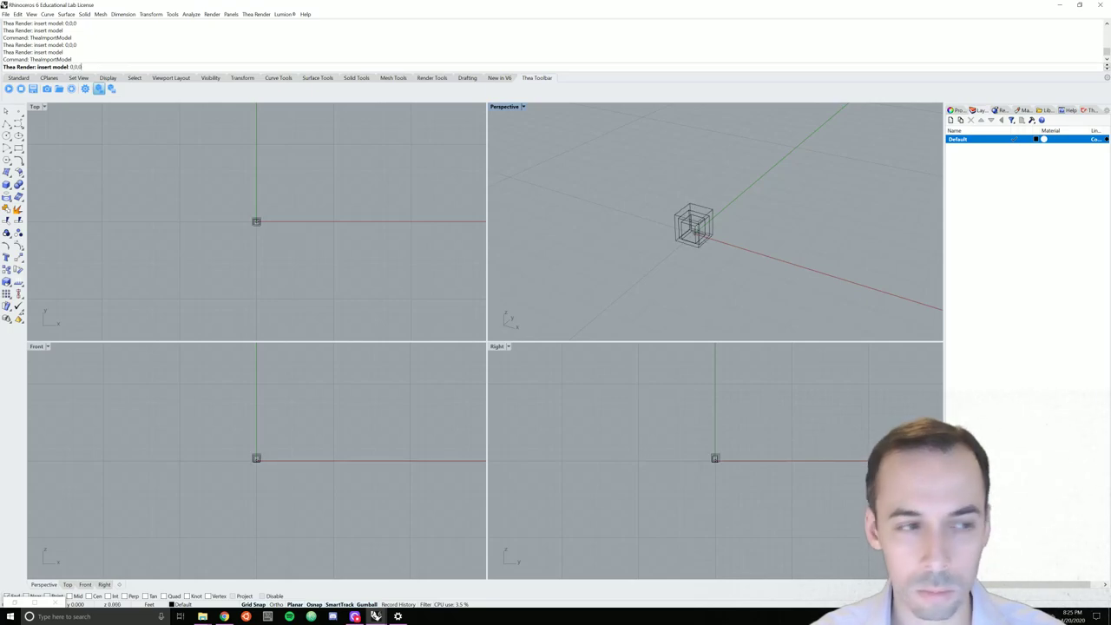
key("Return")
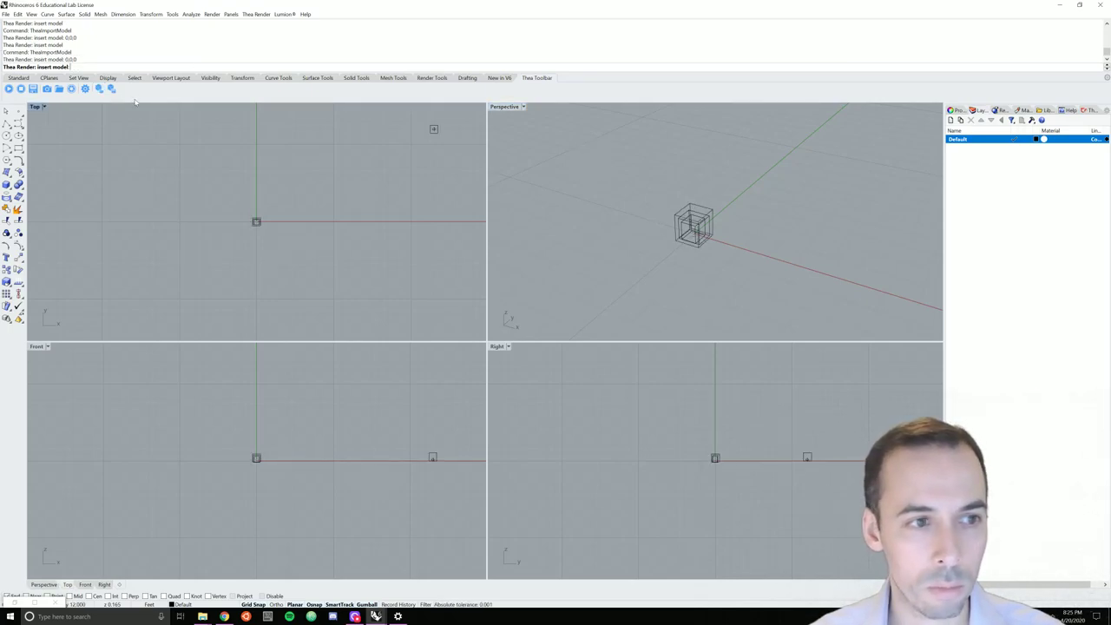
key("Escape")
Import the Oats_4 model from the Xfrog Oats library as a bounding-box proxy, placing one copy at 0,0,0
left_click(99, 90)
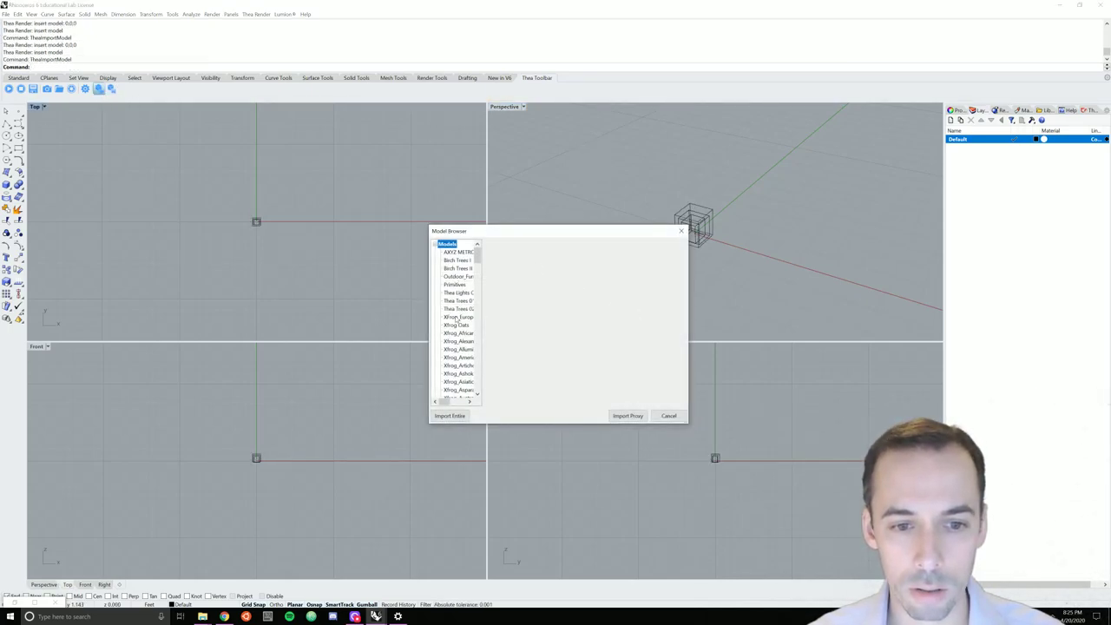
left_click(456, 325)
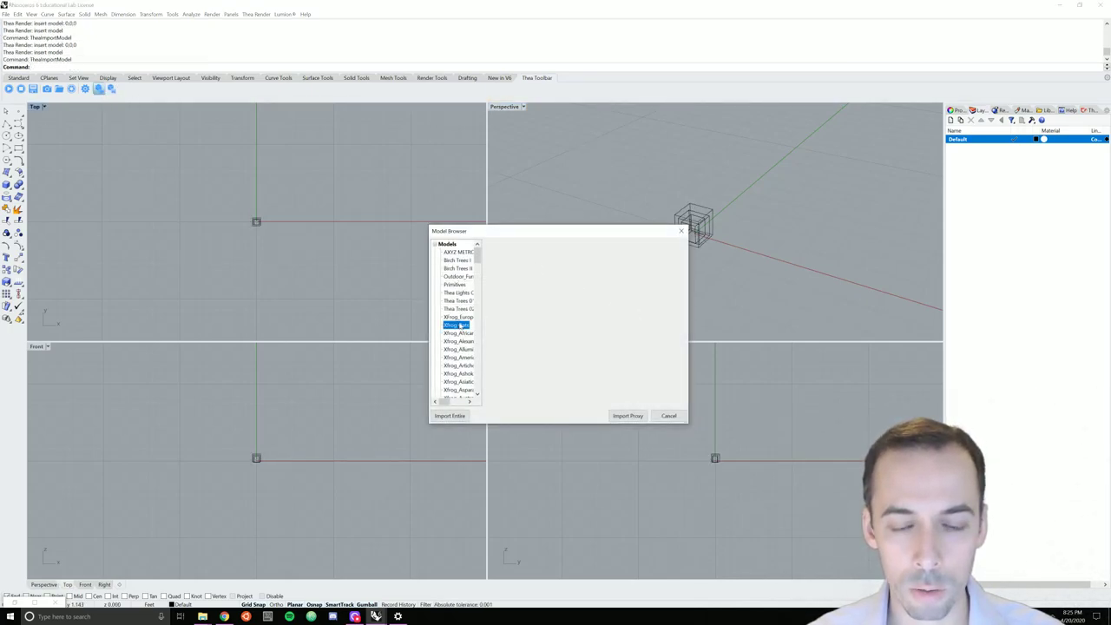
left_click(640, 415)
left_click(539, 362)
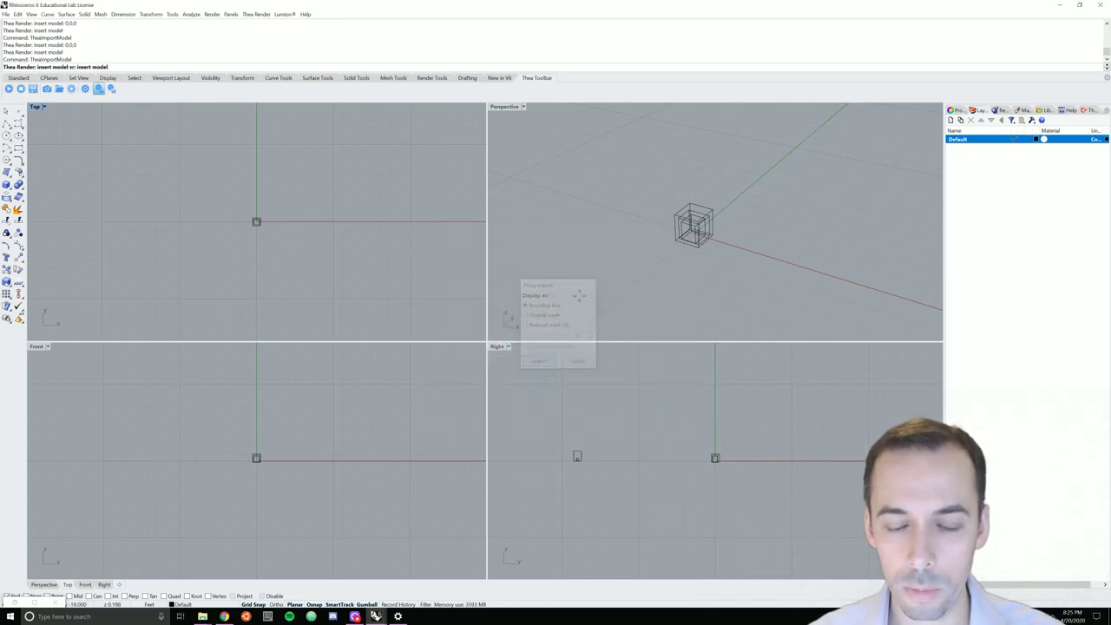
type("0,0")
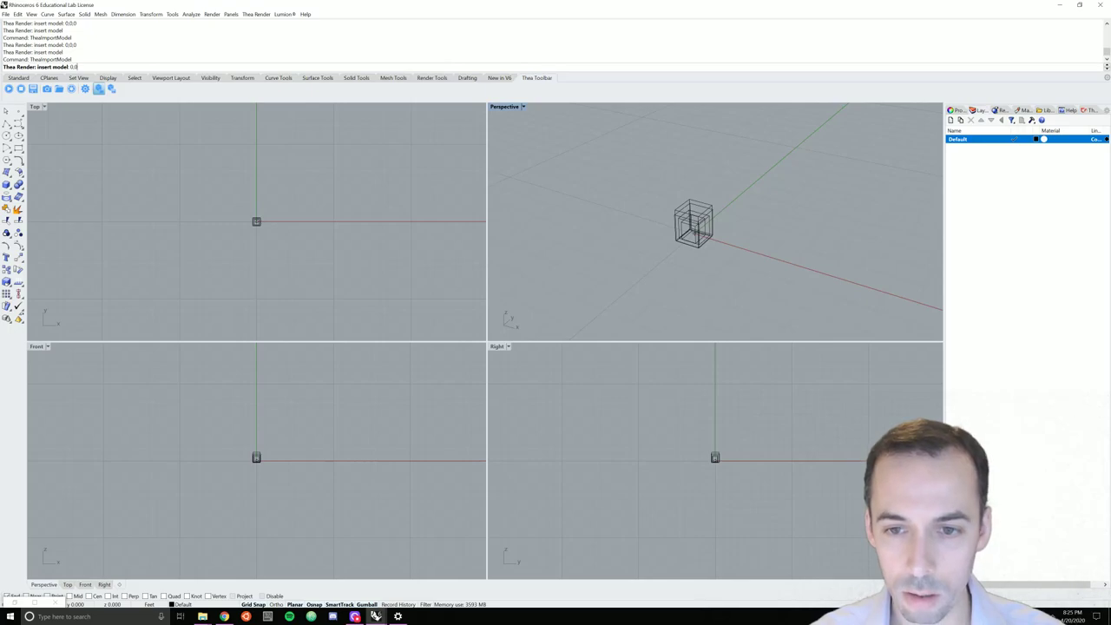
type(",0,0")
key("Return")
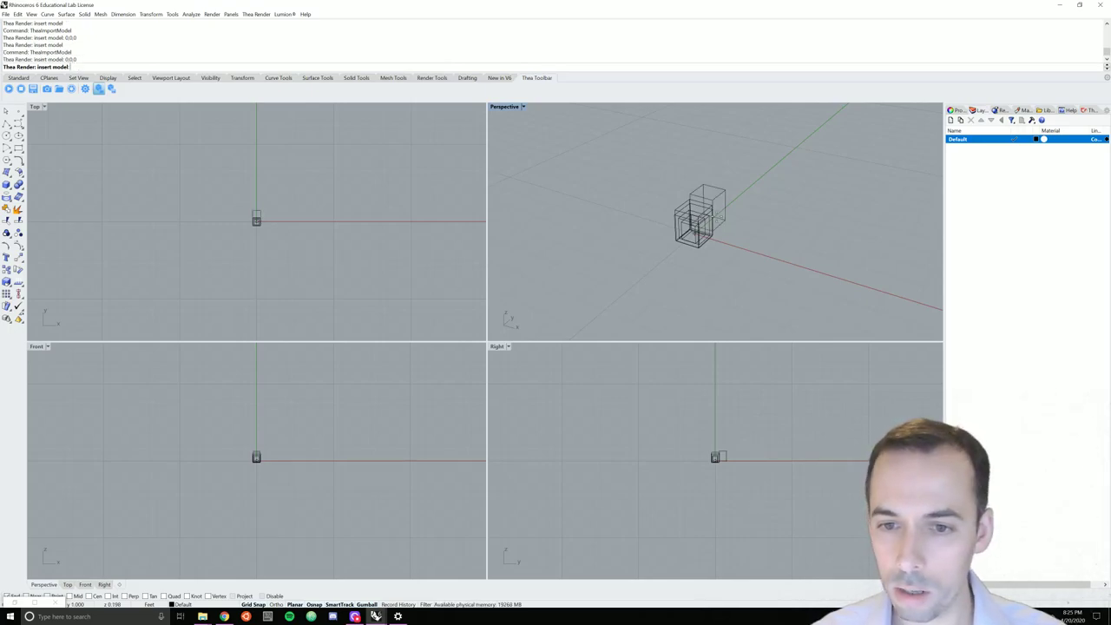
key("Return")
Preview the stacked oat proxies with a Thea rendering in the Perspective viewport, and stop the rendering
scroll(694, 226, "up", 5)
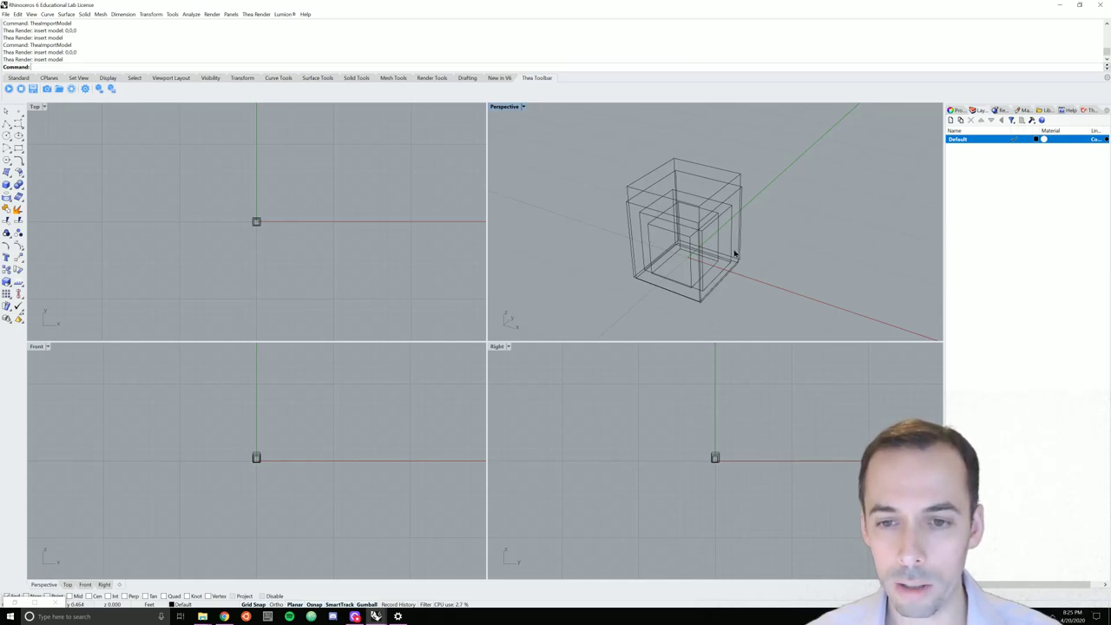
mouse_move(734, 252)
right_mouse_down()
mouse_move(720, 250)
mouse_move(737, 246)
right_mouse_up()
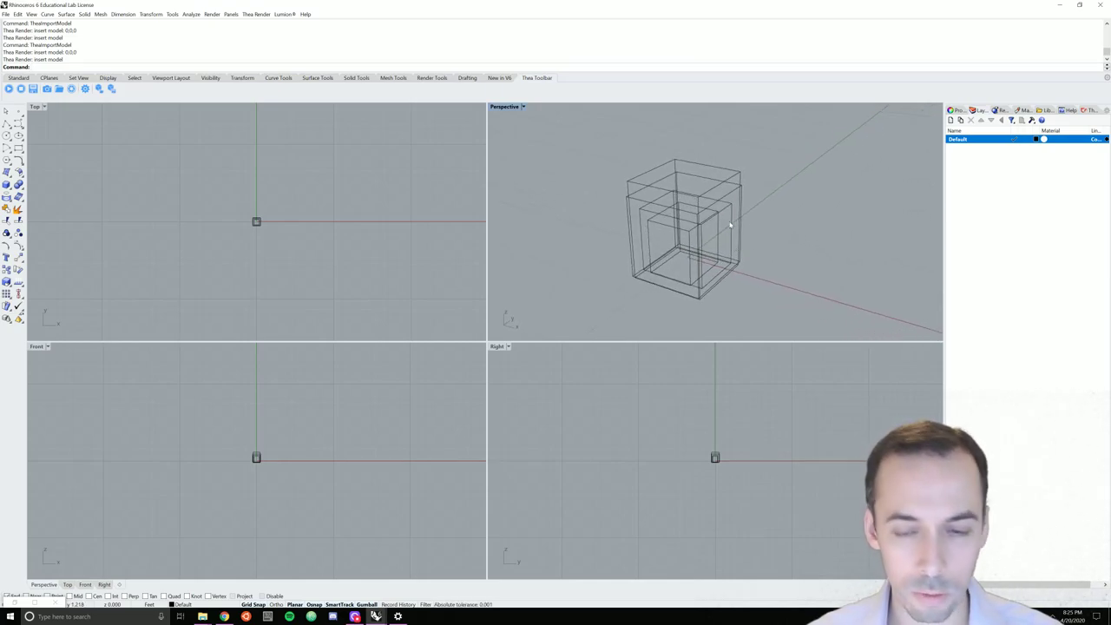
scroll(707, 249, "up", 2)
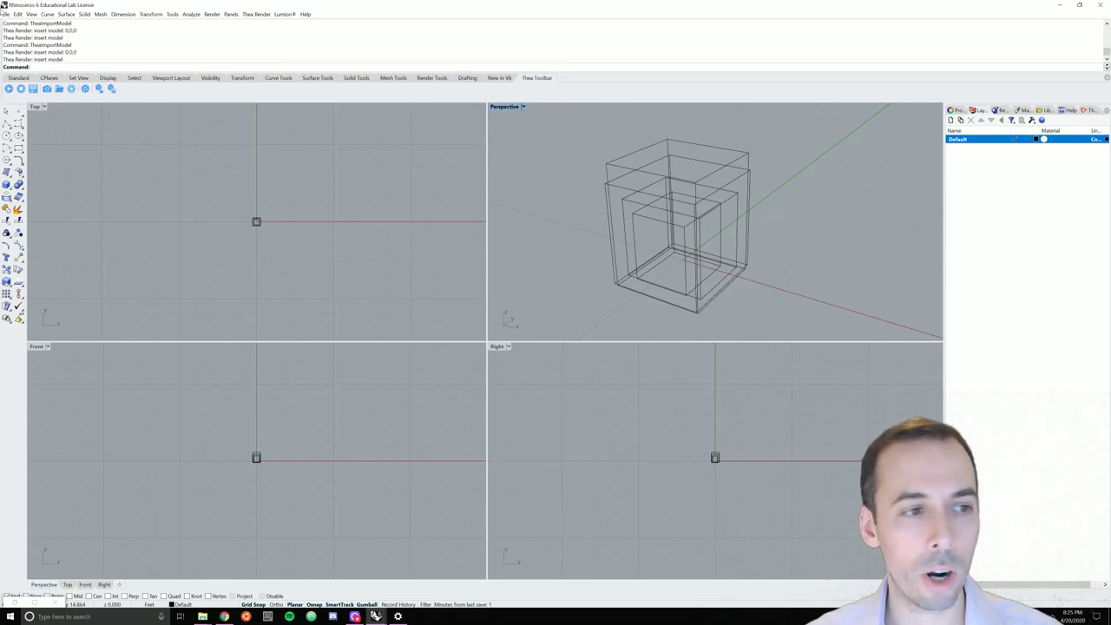
left_click(9, 89)
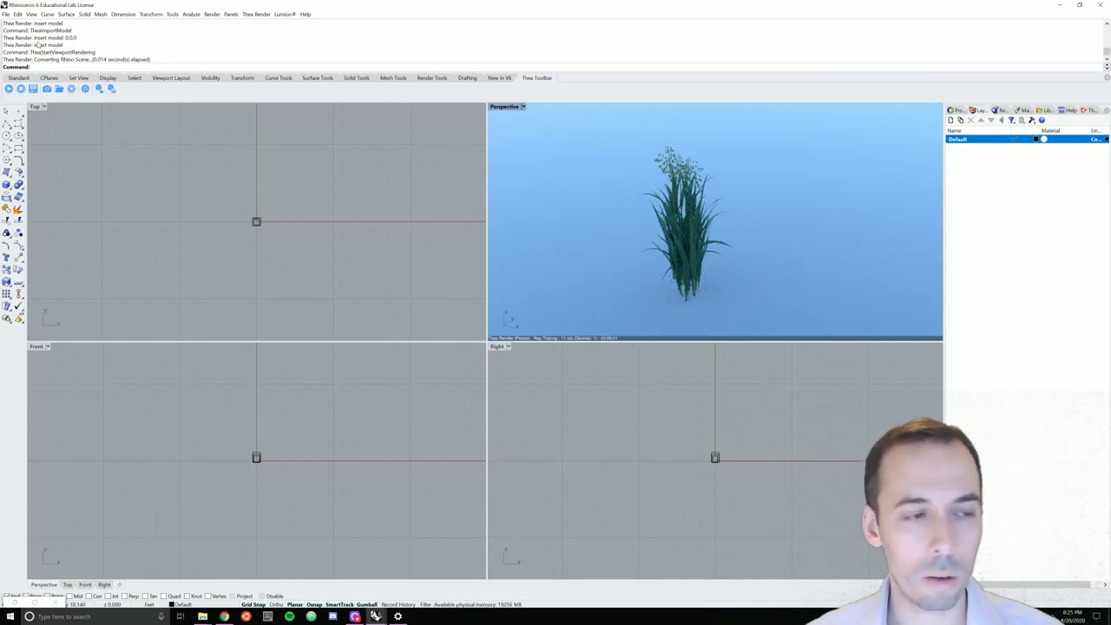
left_click(21, 89)
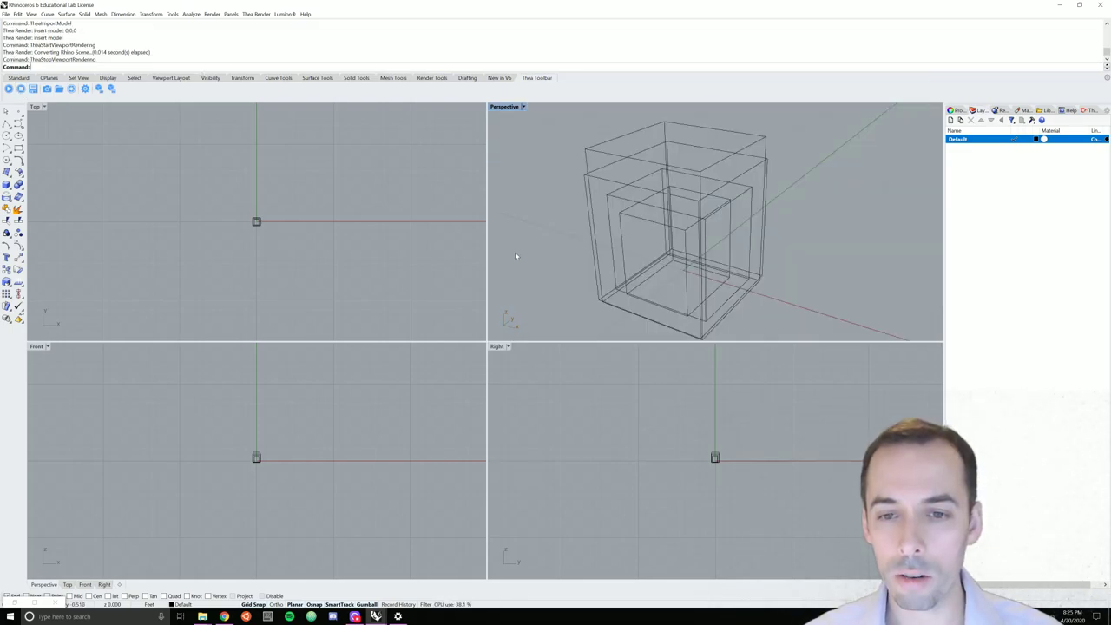
scroll(730, 213, "down", 3)
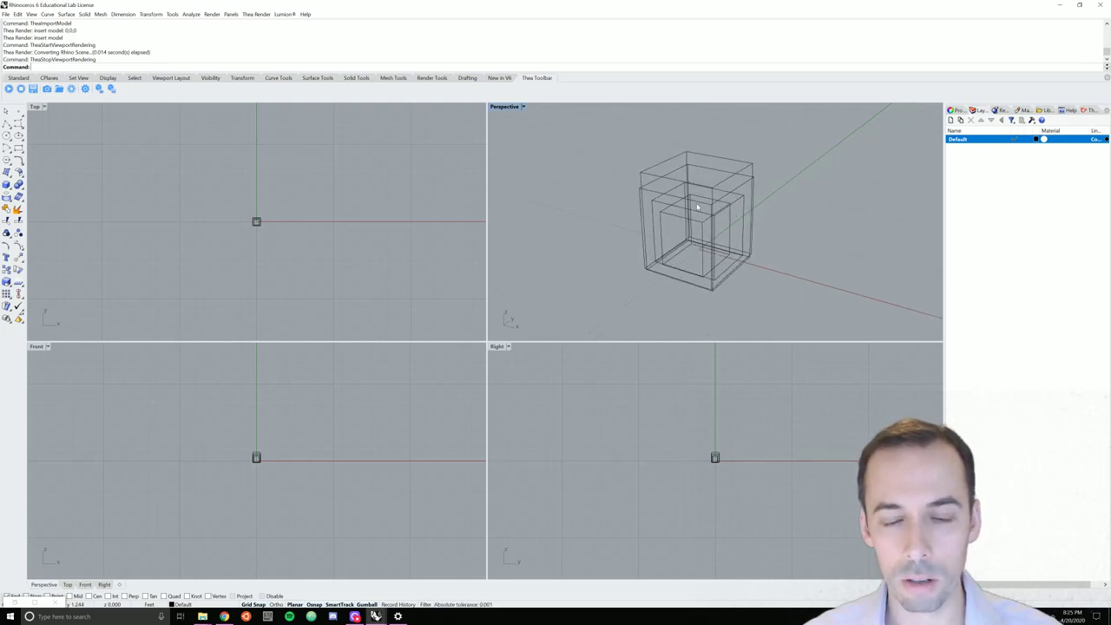
Enable Uniform Illumination in the Thea Render environment settings
left_click(1088, 111)
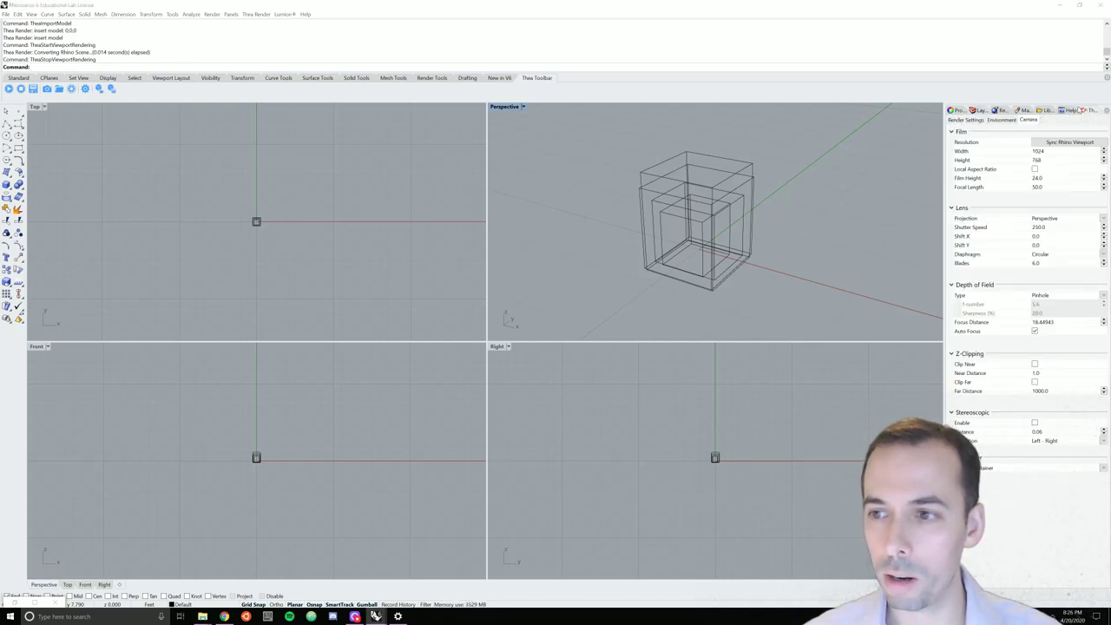
left_click(1002, 120)
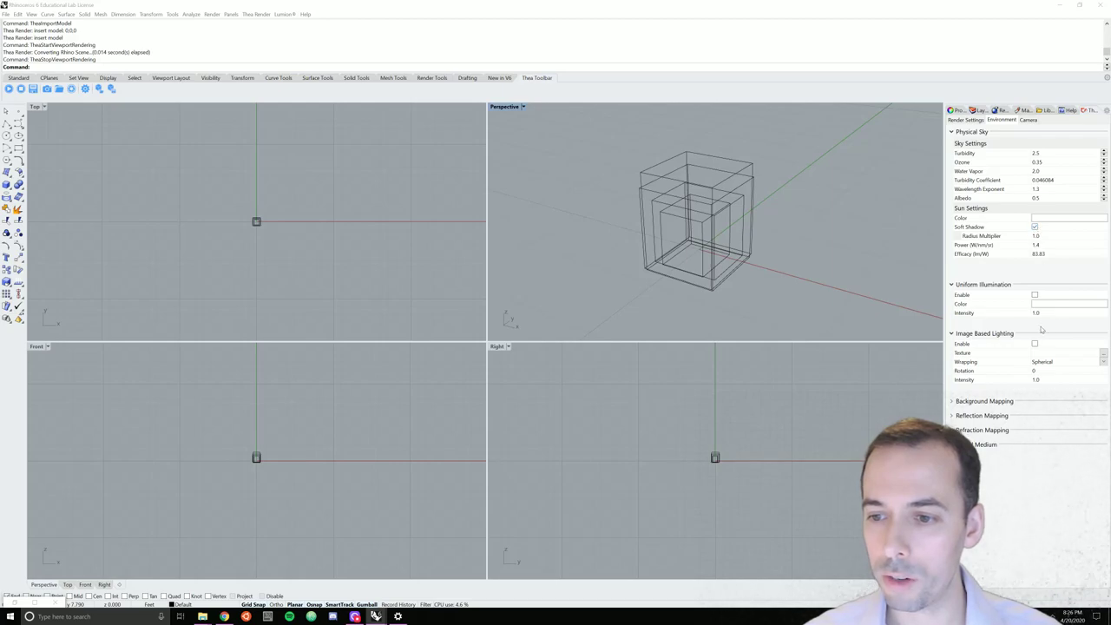
left_click(1034, 295)
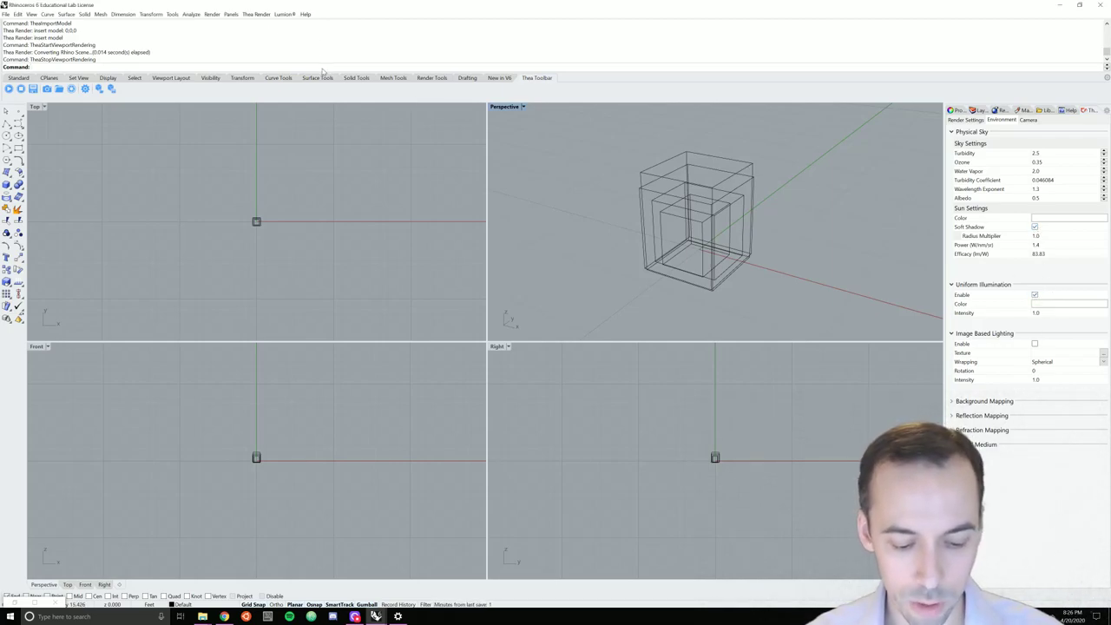
Turn on the Rhino sun, setting the time to about 4:45 PM and the location to the current one
type("Sun")
key("Return")
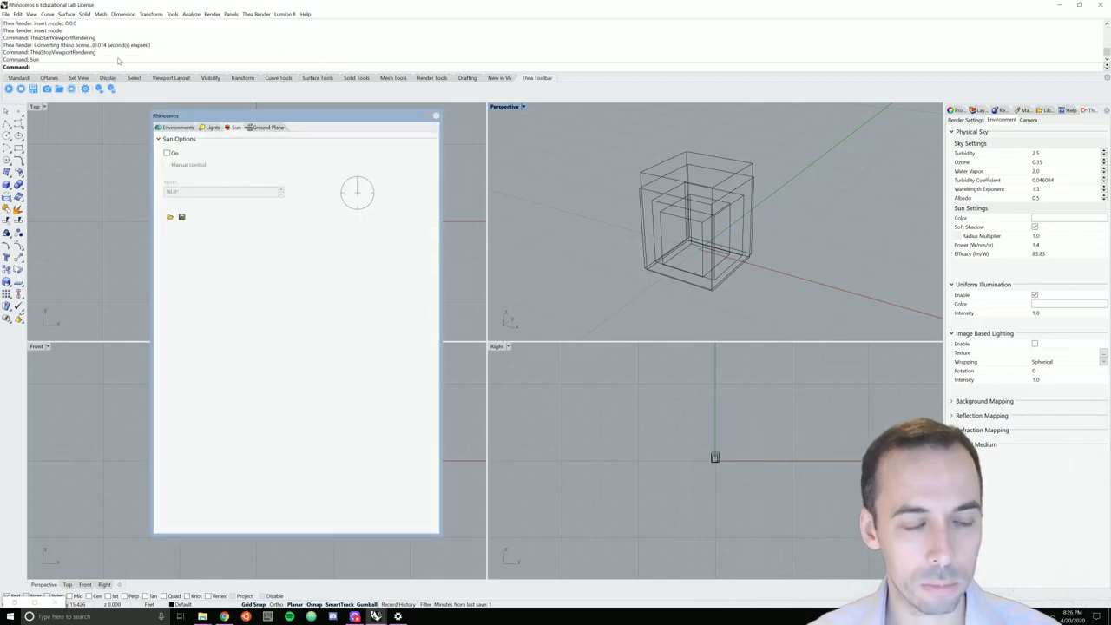
left_click(170, 153)
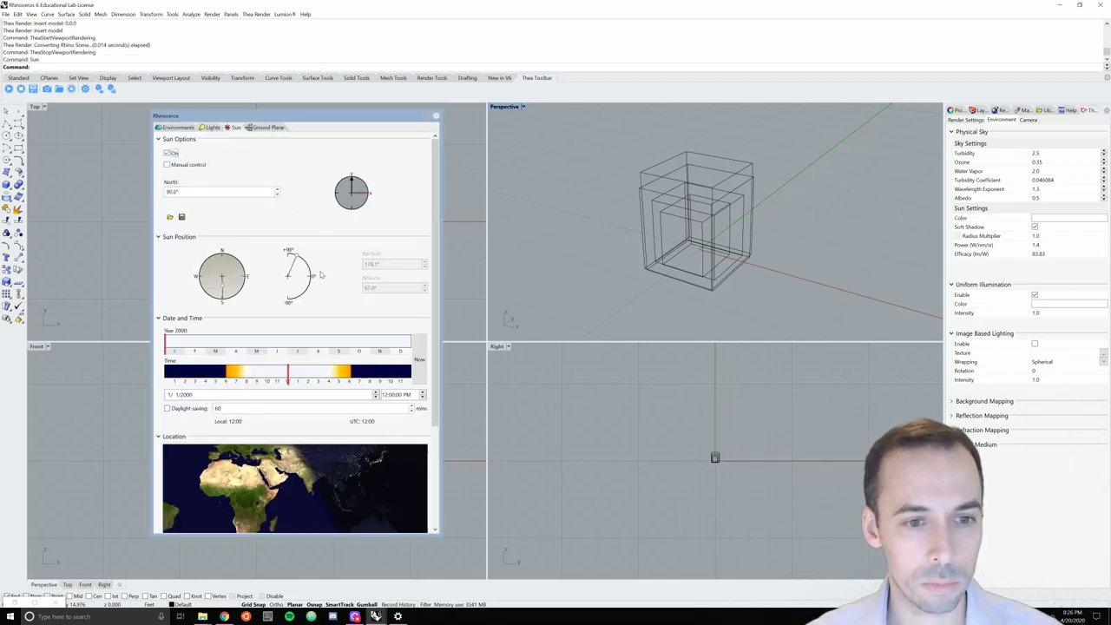
left_click(338, 373)
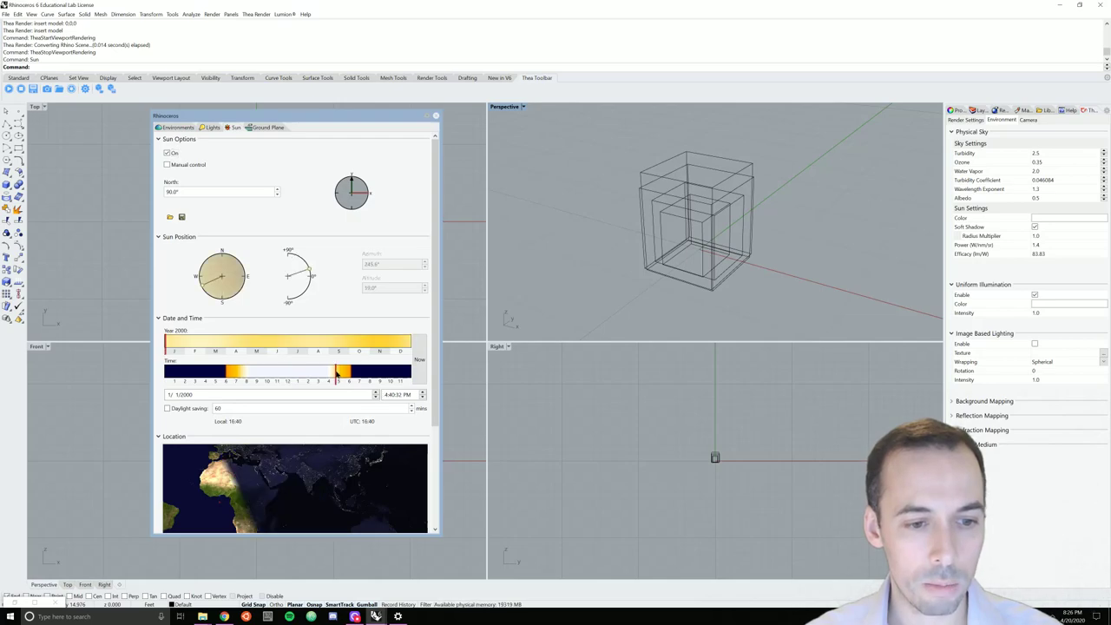
scroll(399, 460, "down", 2)
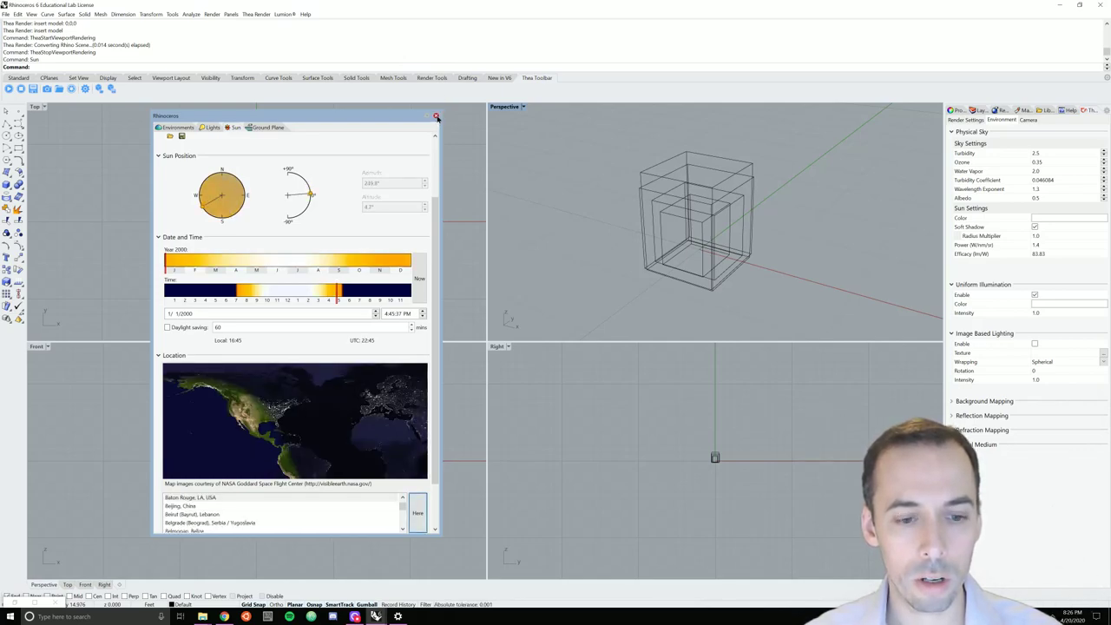
left_click(436, 117)
Switch off the Rhino ground plane
type("GroundPlane")
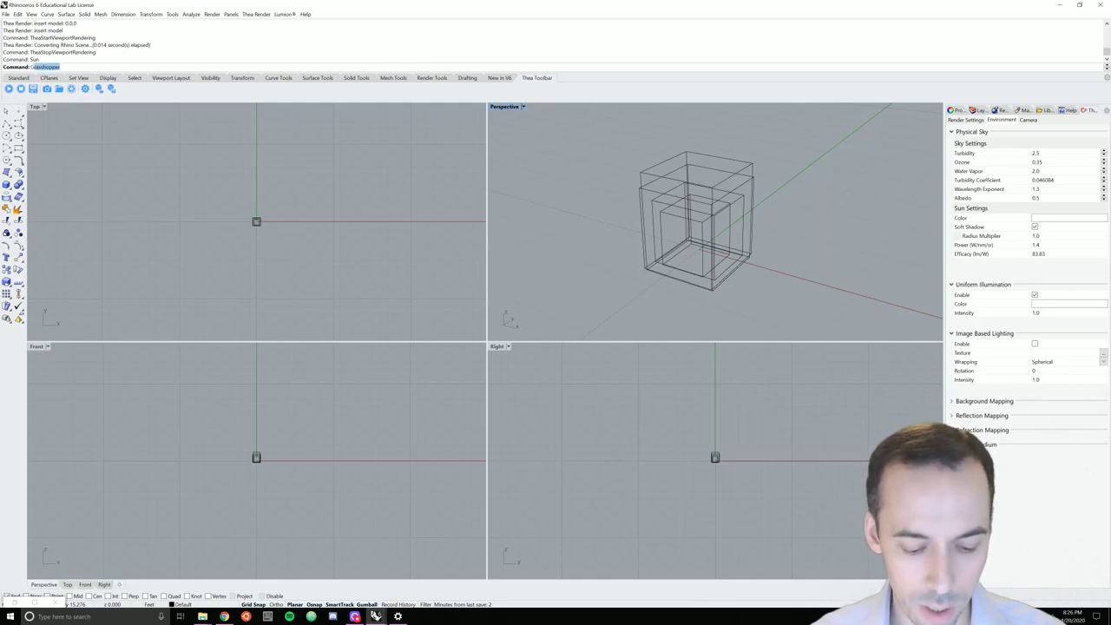
key("Return")
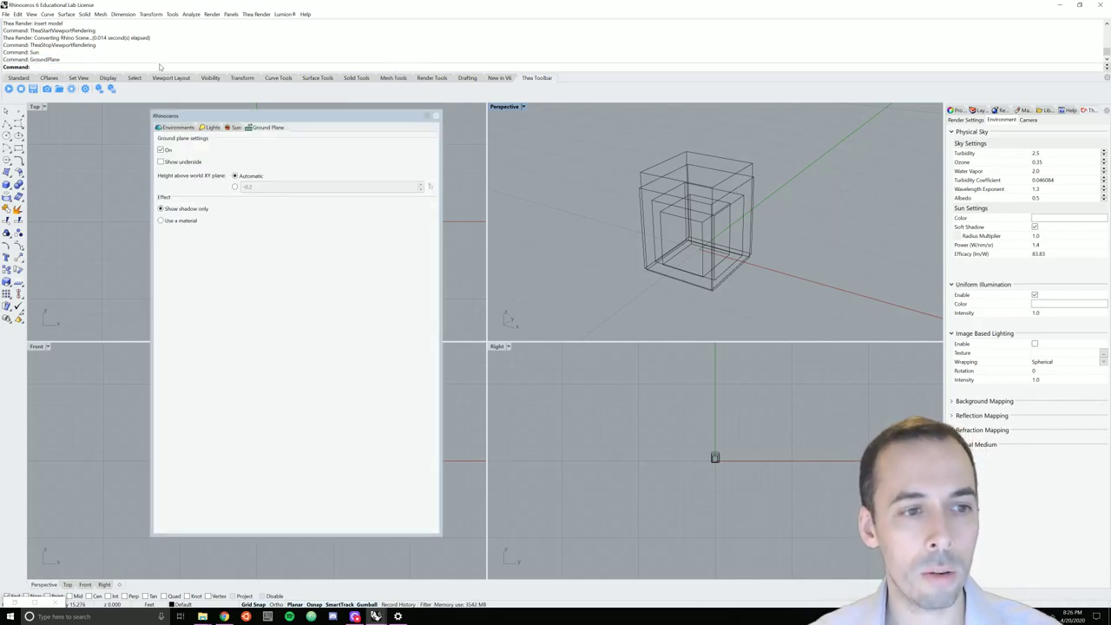
left_click(161, 150)
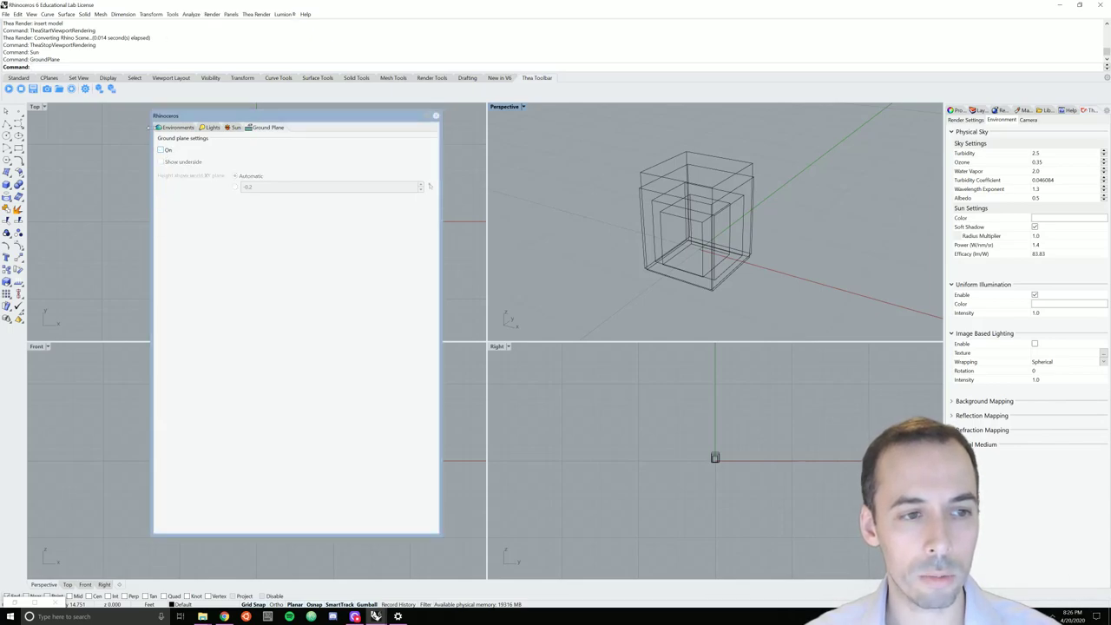
left_click(436, 115)
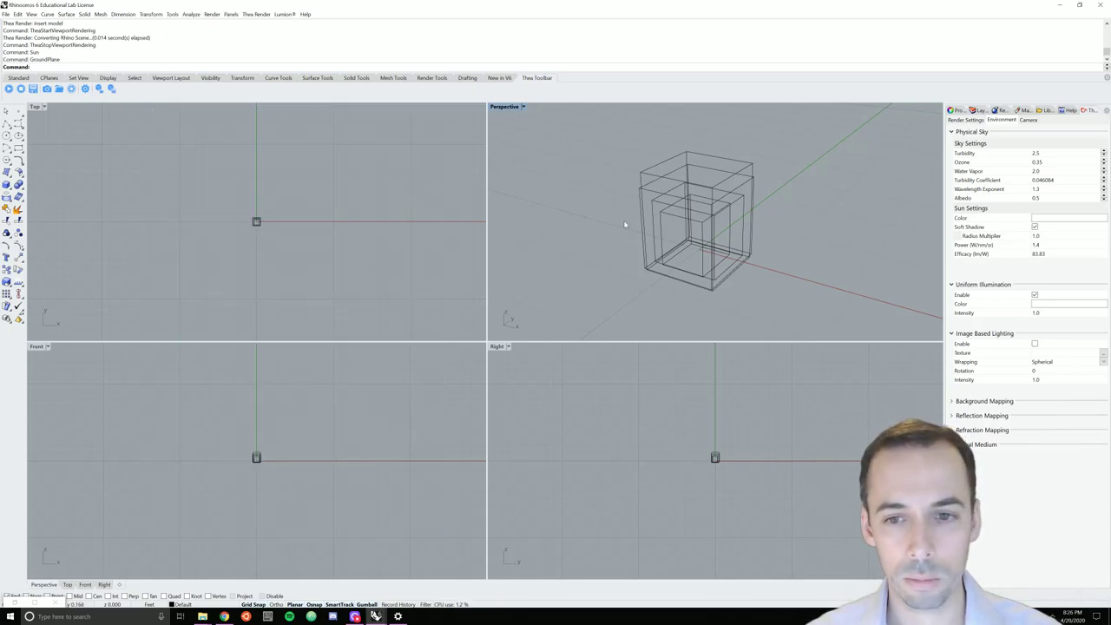
Open Grasshopper and create a new empty document
mouse_move(732, 249)
right_mouse_down()
mouse_move(727, 219)
mouse_move(730, 231)
right_mouse_up()
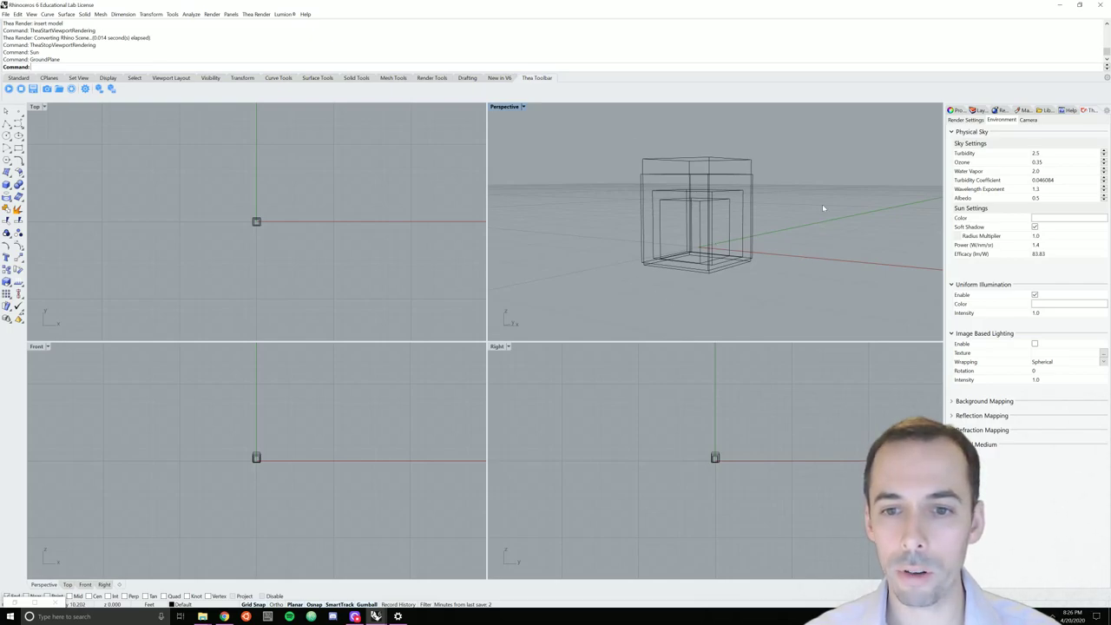
type("Grasshopper")
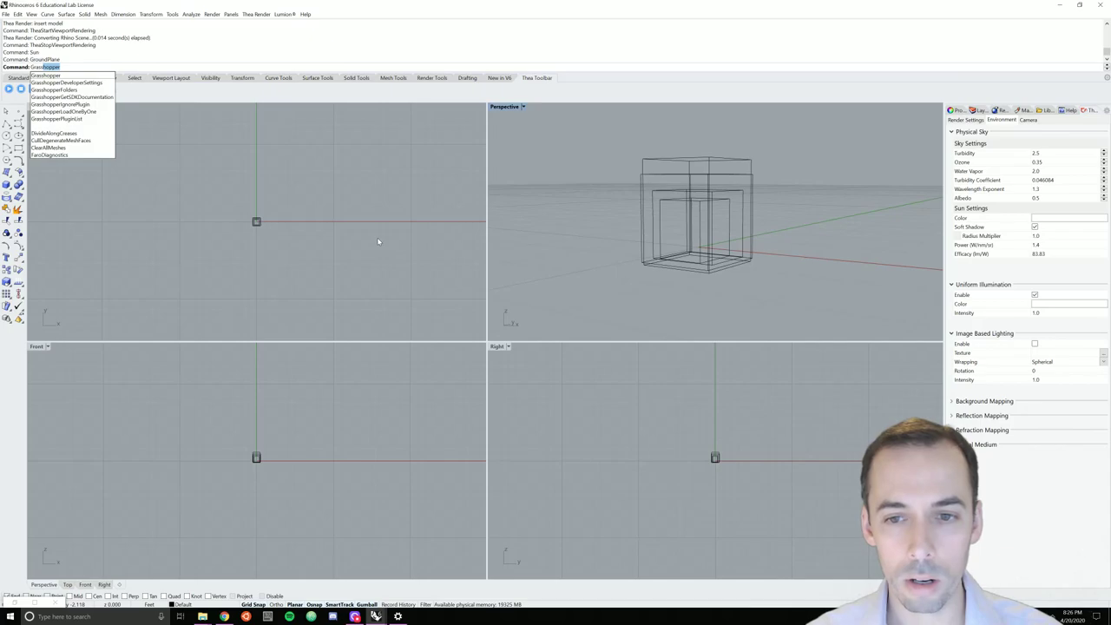
key("Return")
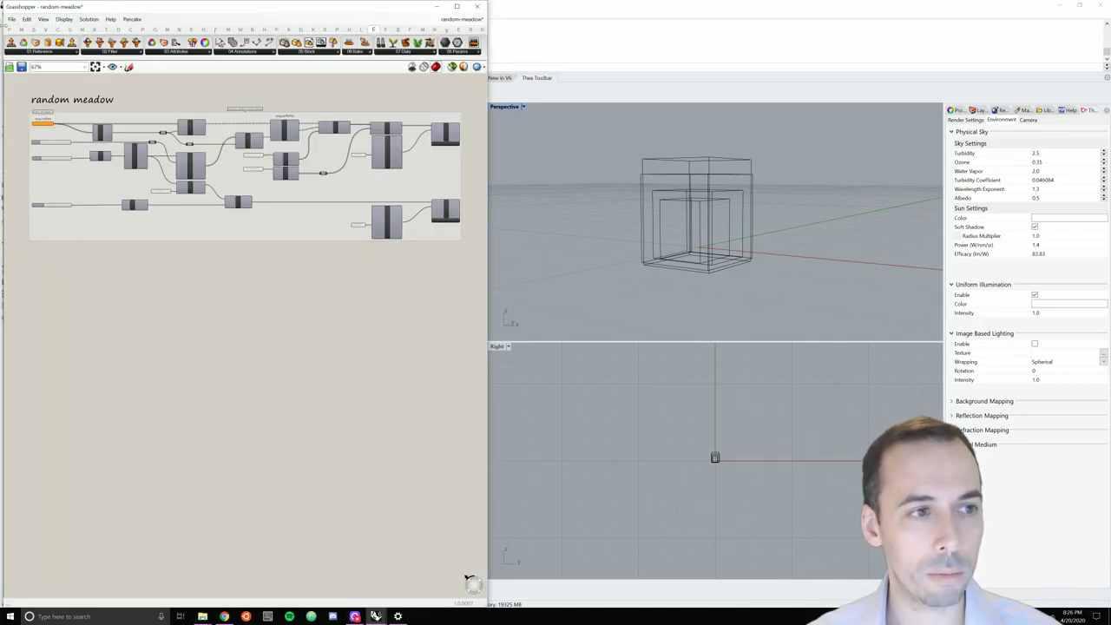
left_click(12, 19)
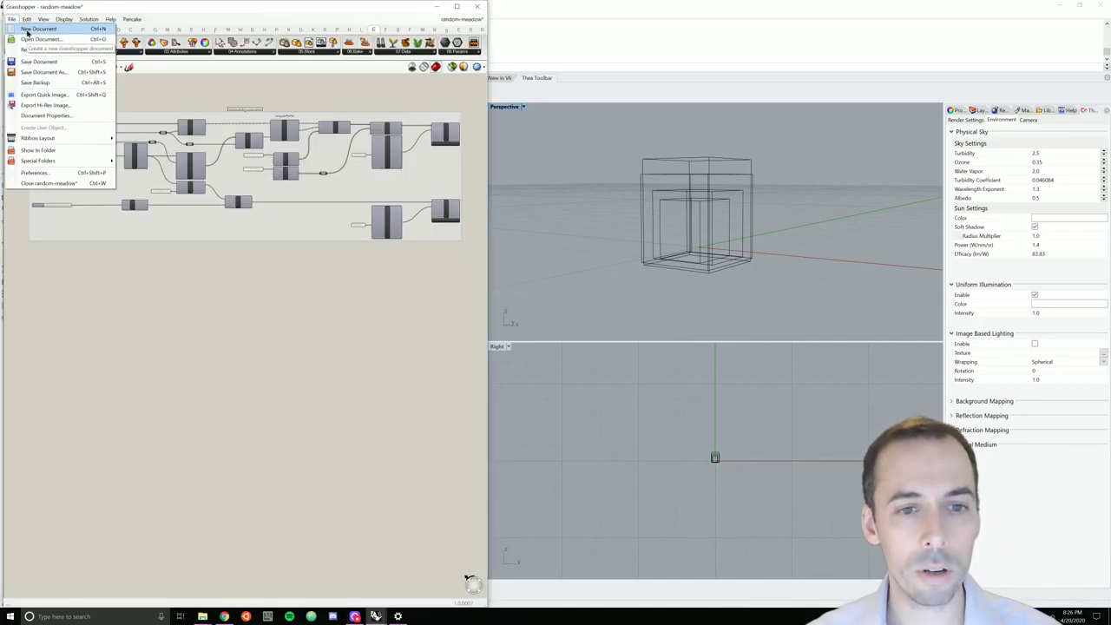
left_click(27, 32)
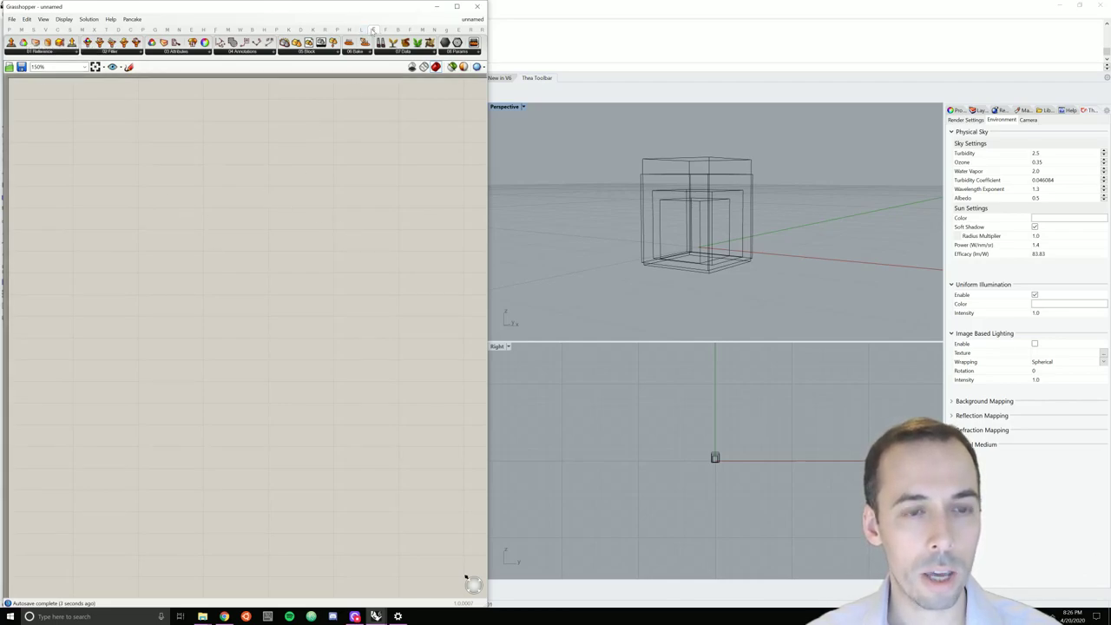
Place an Extended Geometry parameter on the canvas and reference the innermost oat proxy box in it
mouse_move(374, 30)
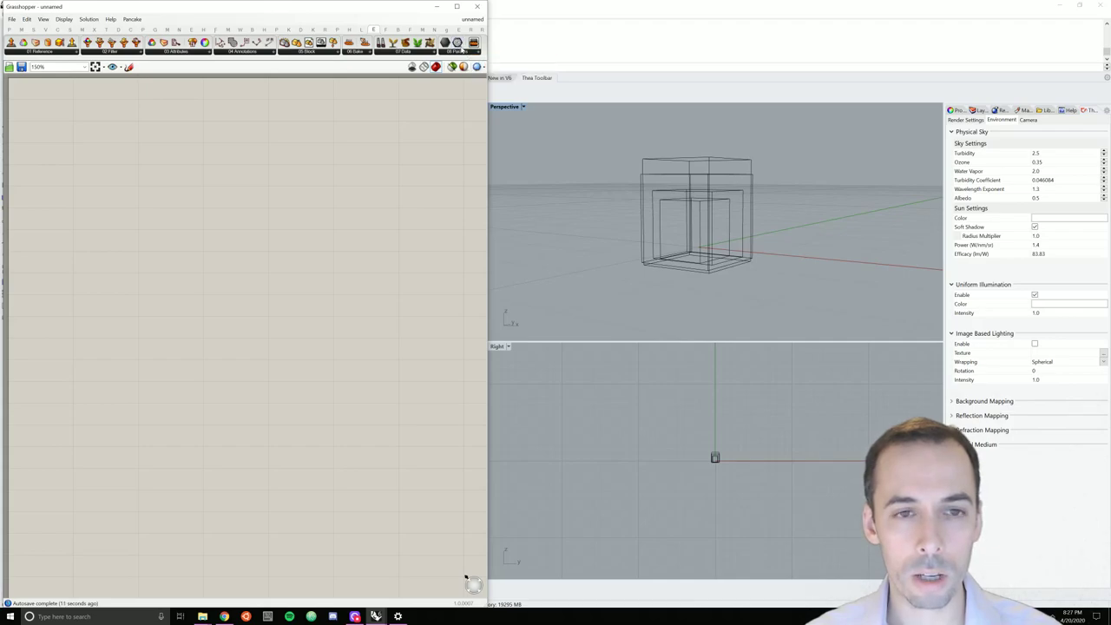
left_click(457, 41)
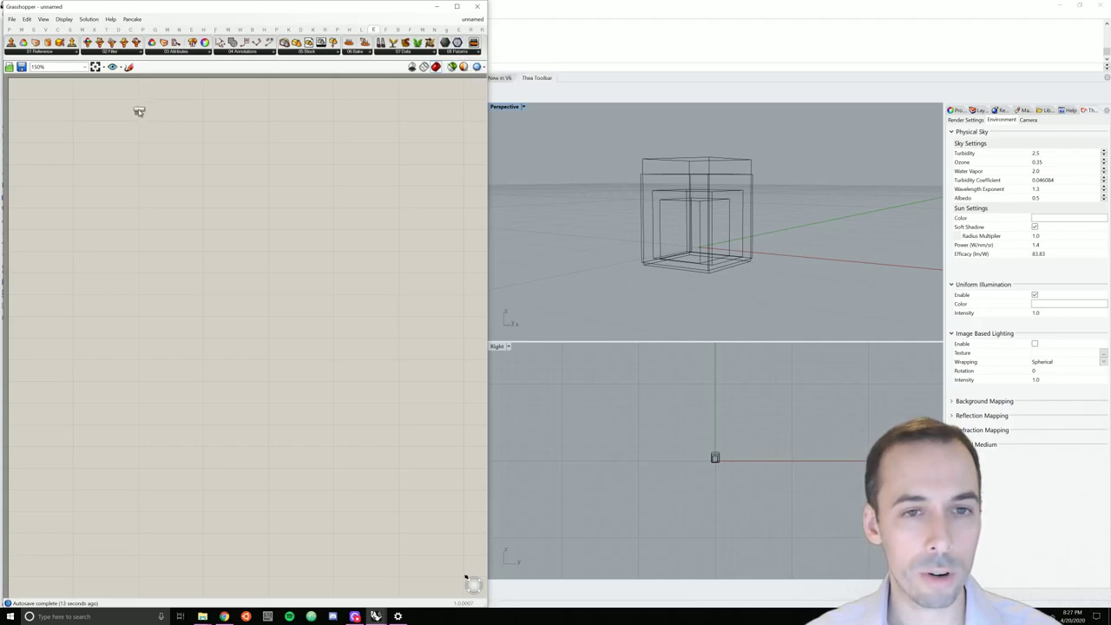
left_click(122, 149)
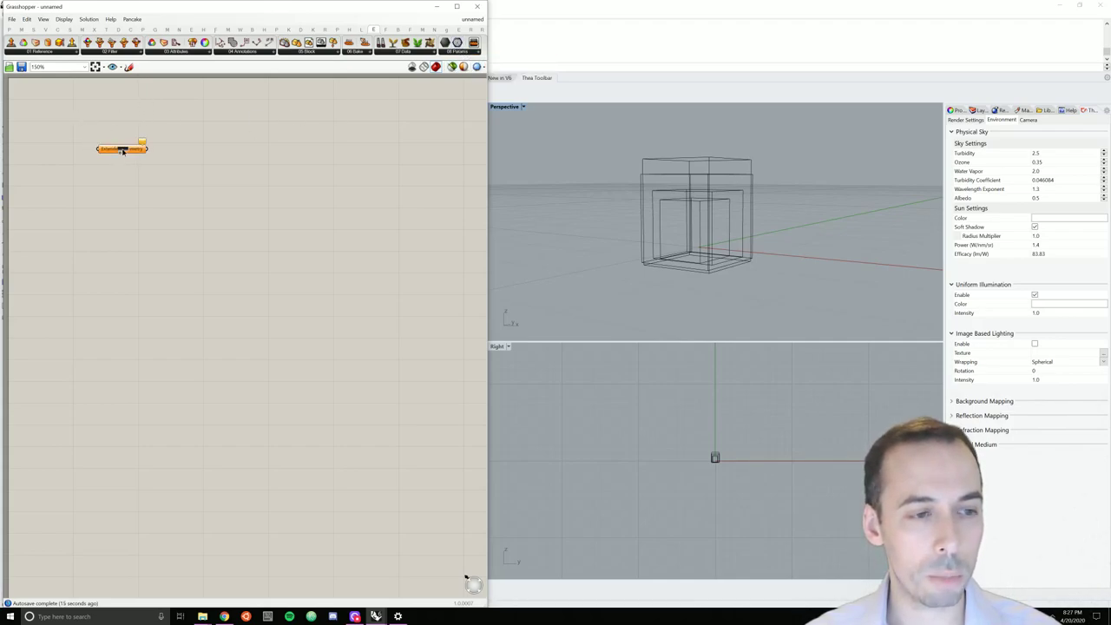
right_click(124, 151)
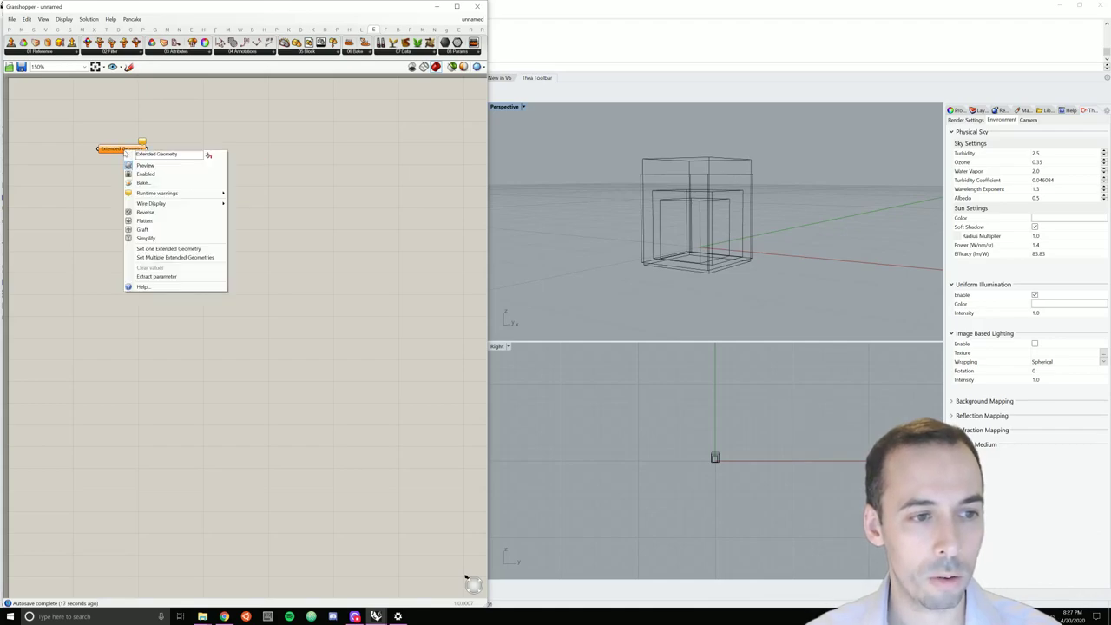
left_click(197, 251)
left_click(673, 203)
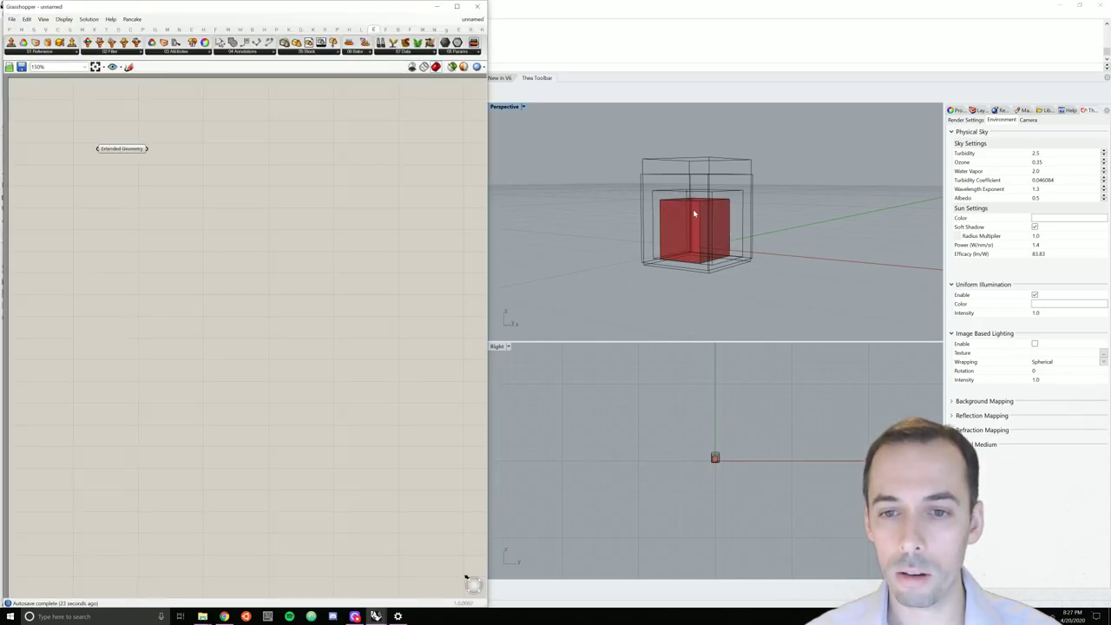
right_click(126, 151)
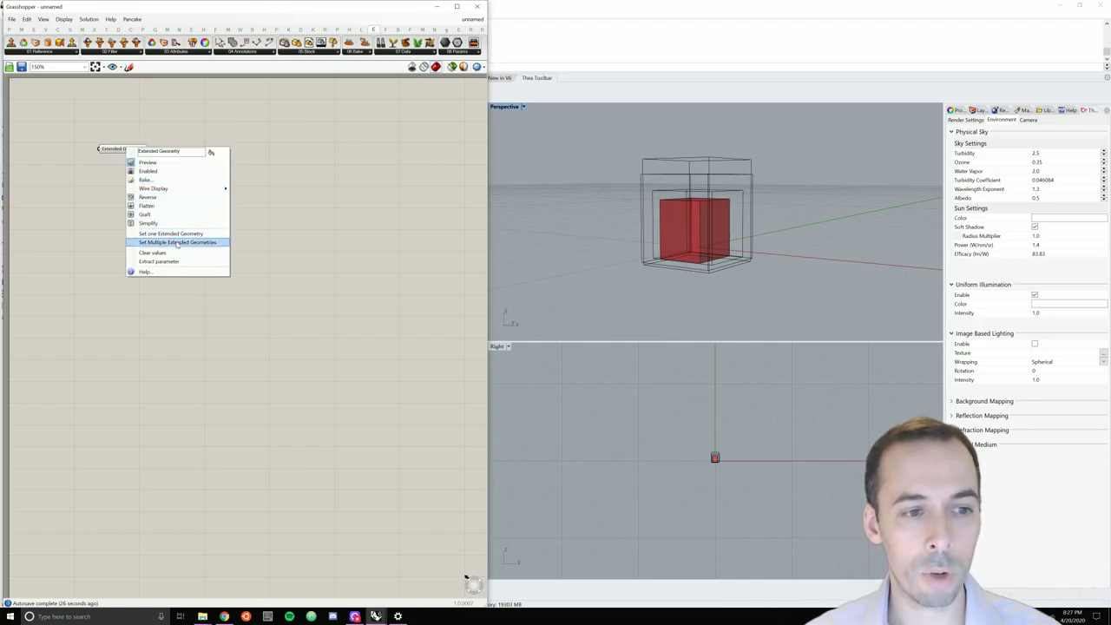
left_click(271, 121)
Add a Move To Point component to the canvas, well apart from the Extended Geometry parameter
right_click_drag(272, 123, 280, 135)
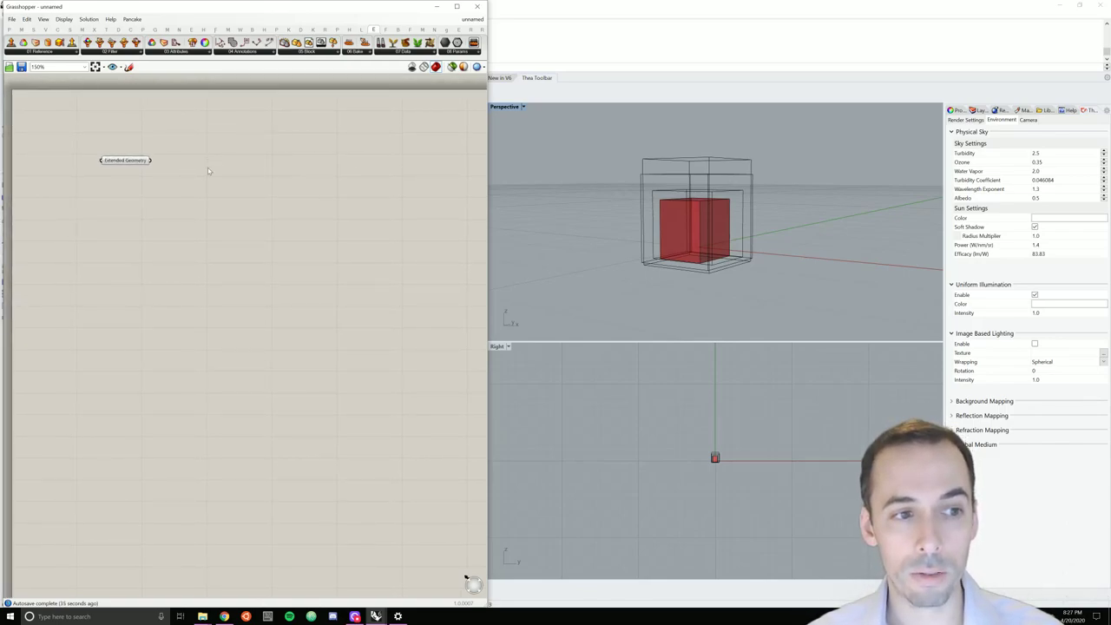
double_click(352, 163)
type("move")
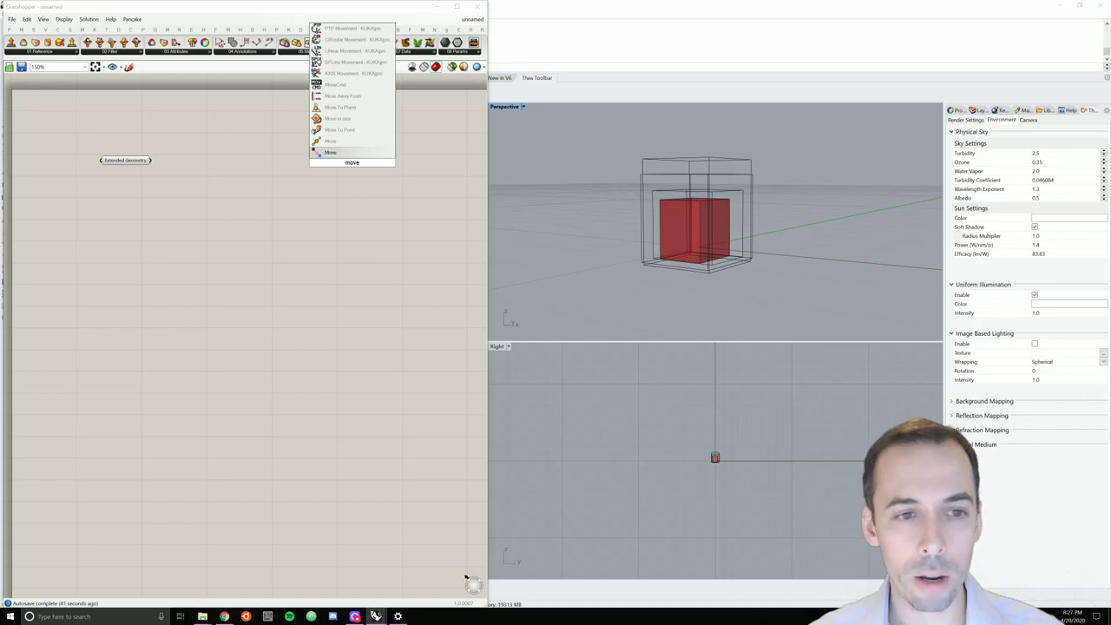
key("Up")
key("Up")
key("Return")
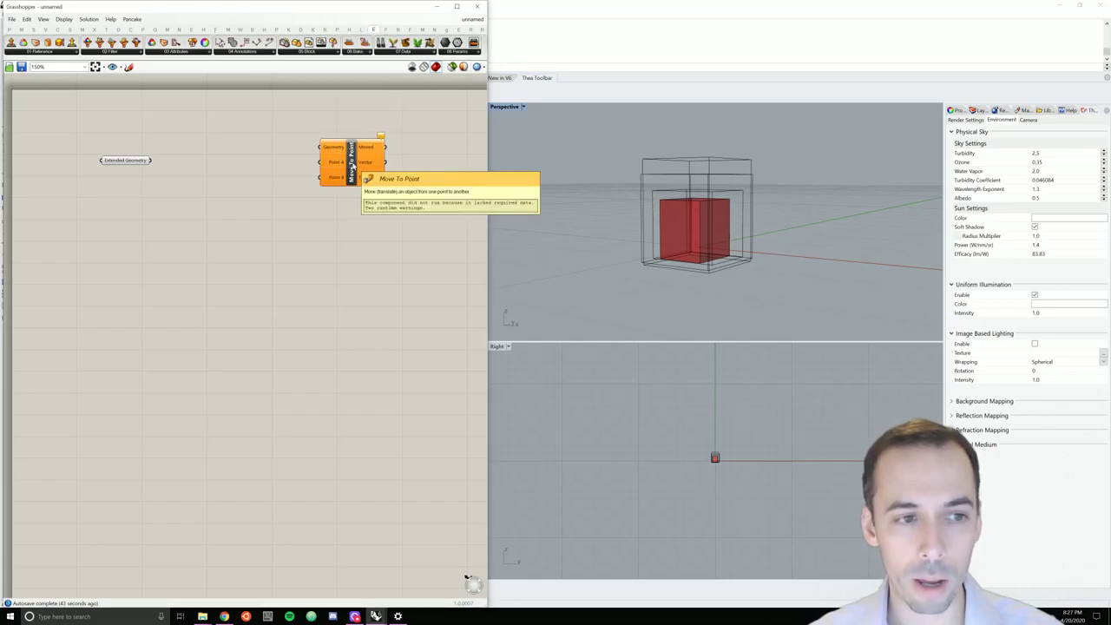
left_click_drag(353, 165, 404, 177)
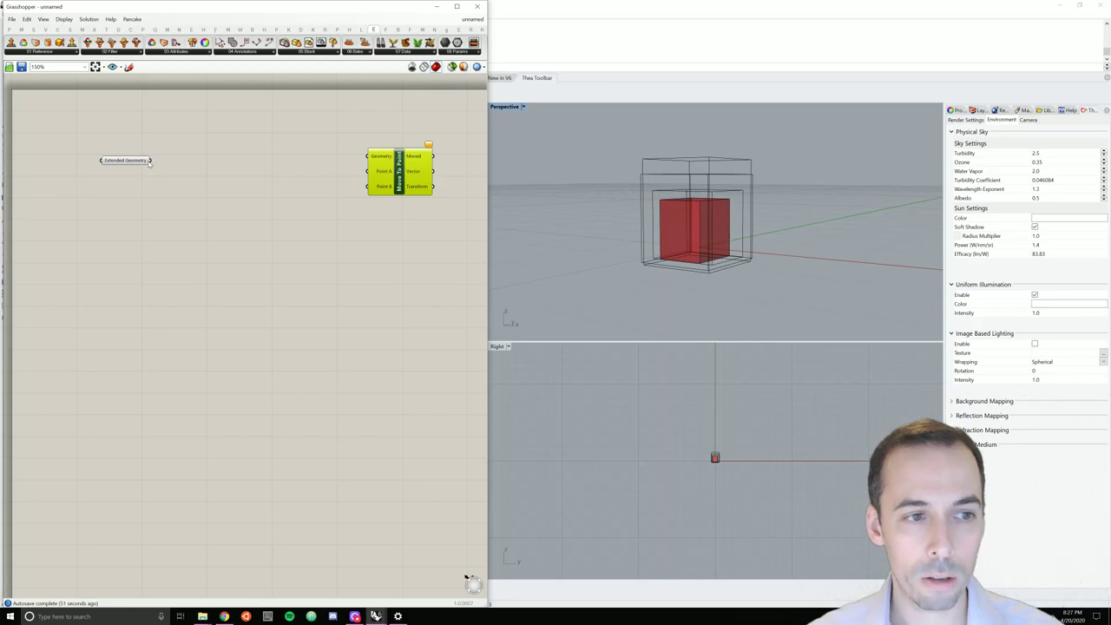
Wire the Extended Geometry parameter into Move To Point's Geometry input and spread the two components apart in a straight line
left_click_drag(151, 161, 368, 157)
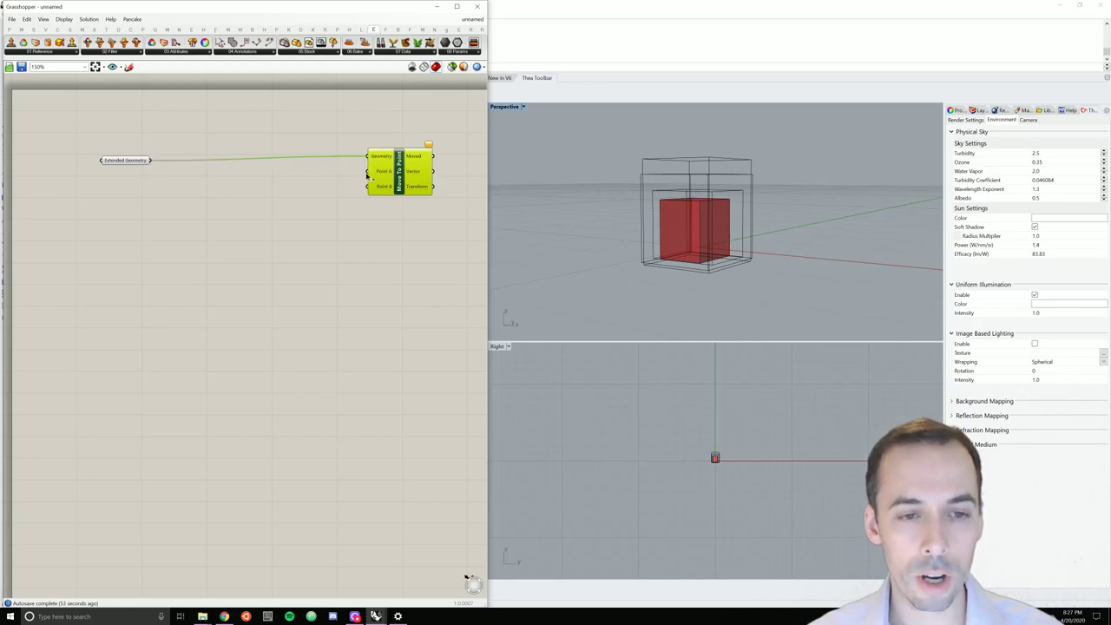
right_click_drag(385, 170, 344, 151)
left_click_drag(359, 156, 433, 161)
left_click(363, 165)
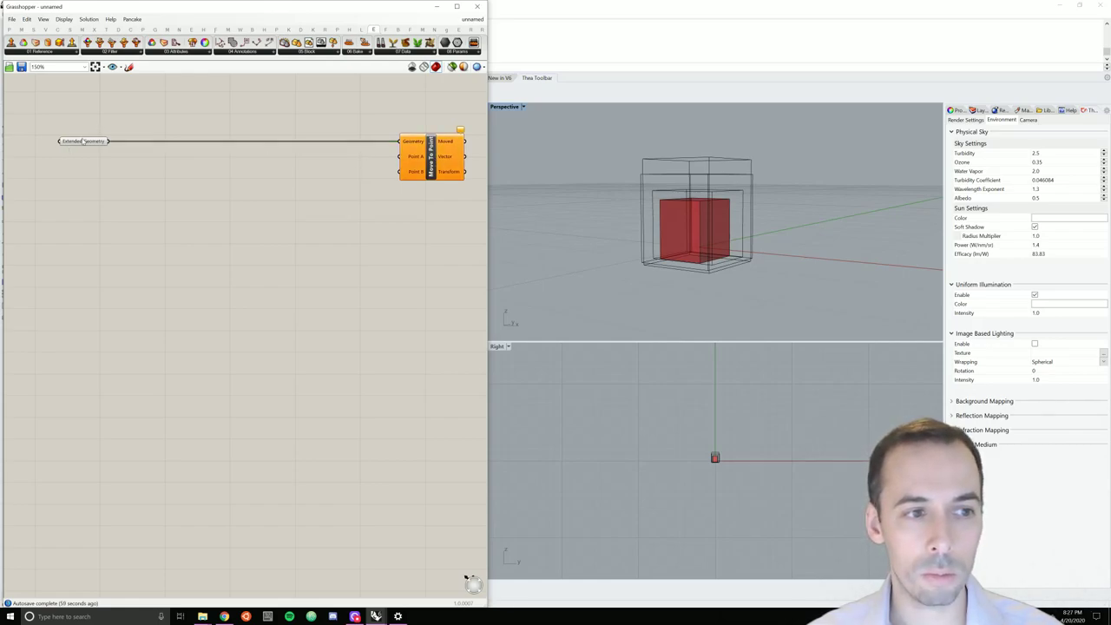
Add a Panel to the canvas beside the Move To Point component's inputs
double_click(336, 166)
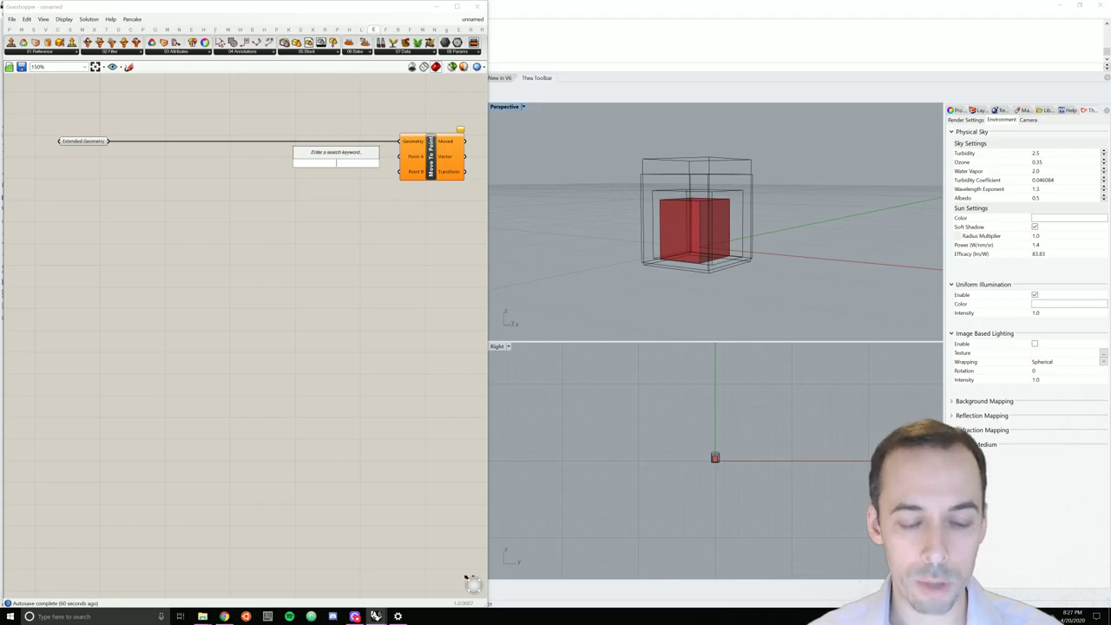
type("og")
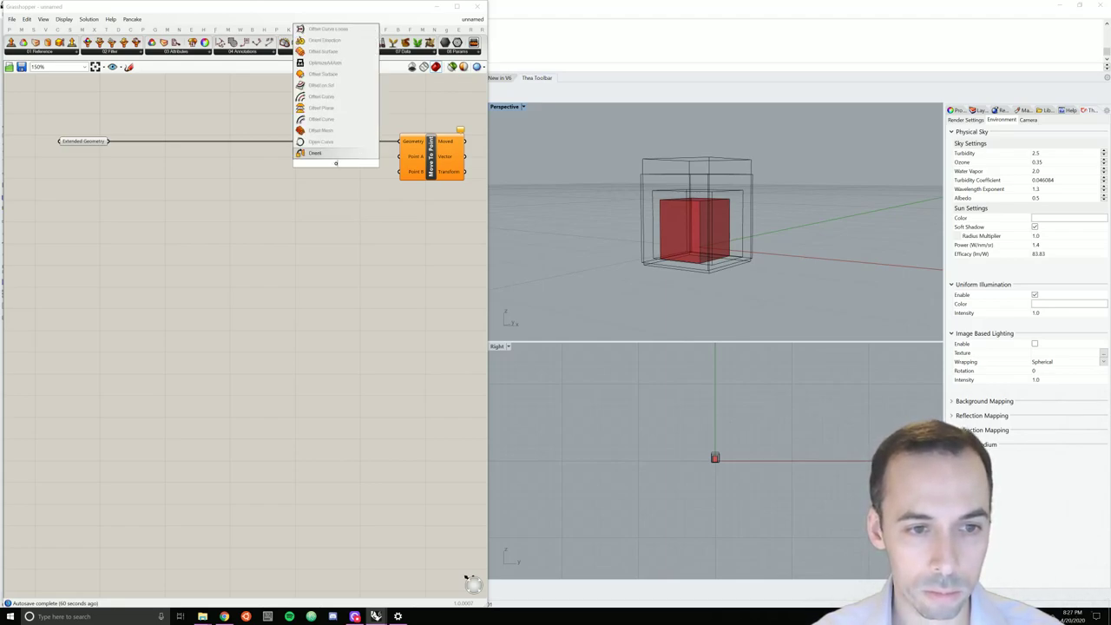
key("BackSpace")
key("BackSpace")
type("pla")
key("BackSpace")
key("BackSpace")
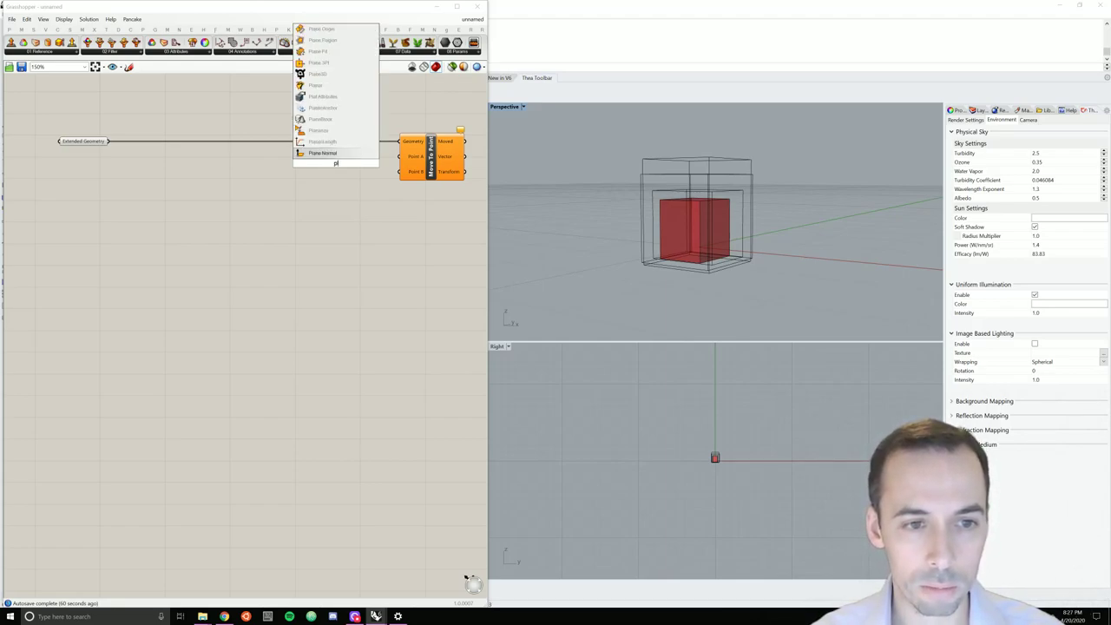
type("anel")
key("Return")
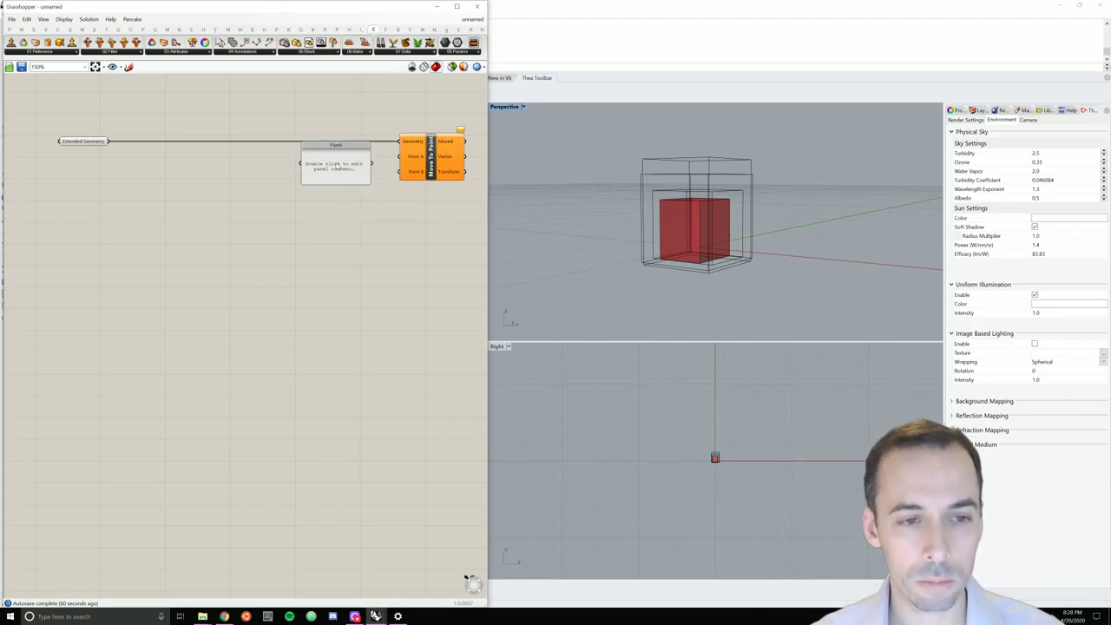
Name the panel Origin and set its content to 0,0,0
right_click(340, 148)
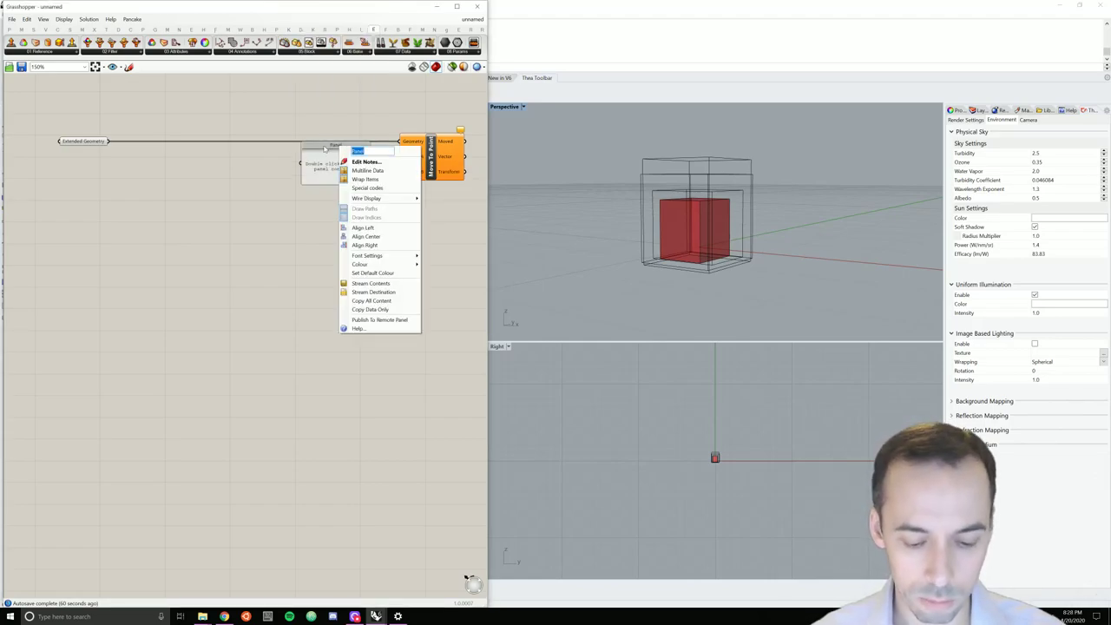
type("Origin")
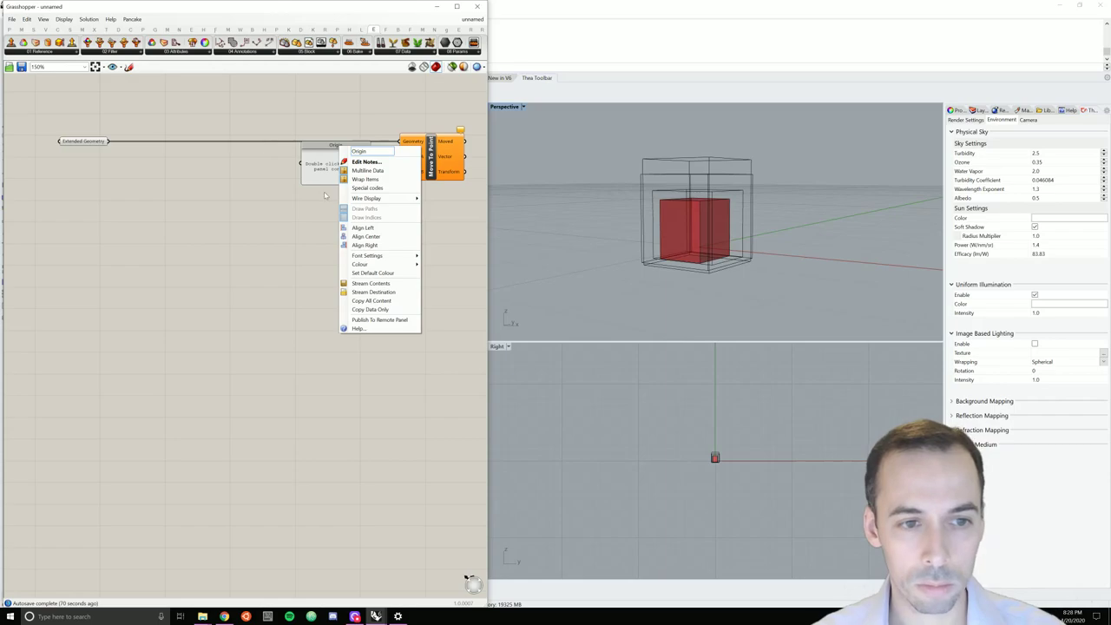
key("Return")
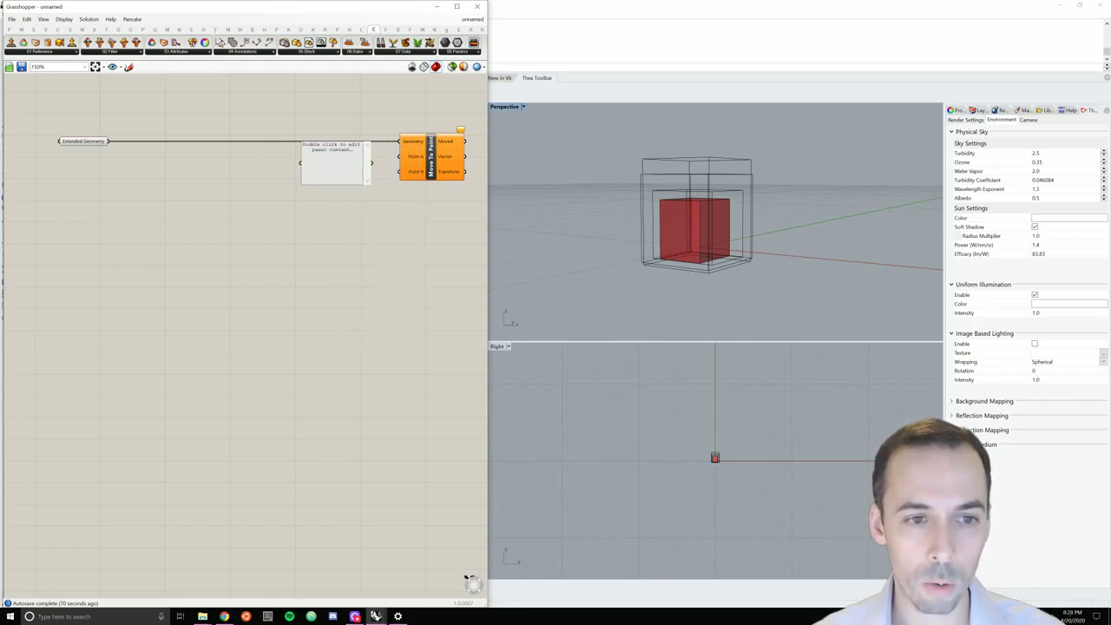
left_click_drag(357, 153, 279, 137)
type("0,0")
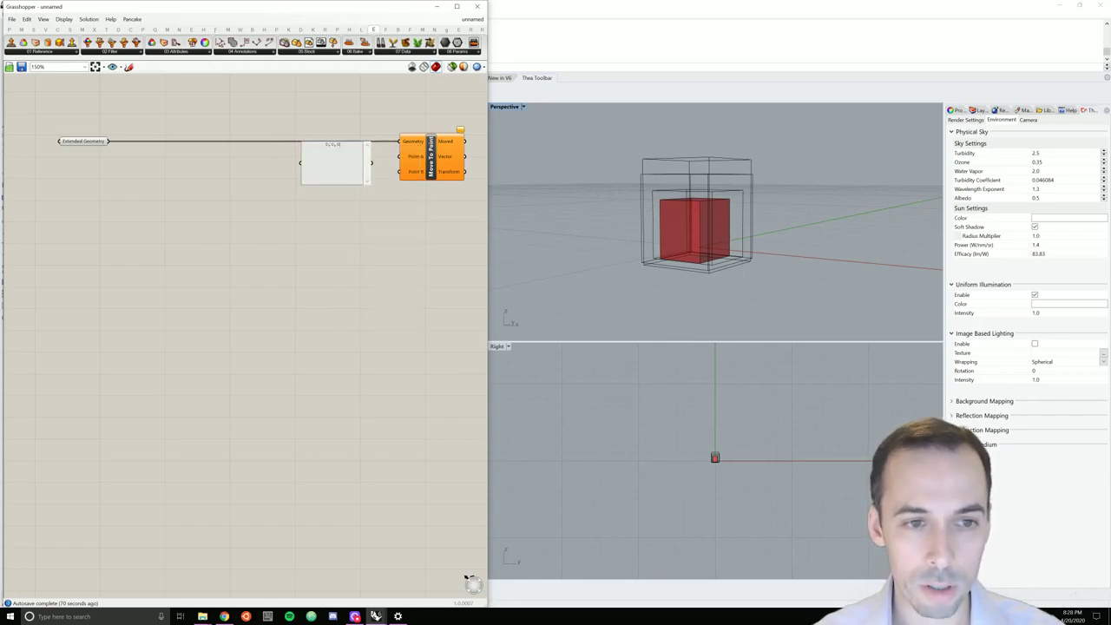
left_click(361, 214)
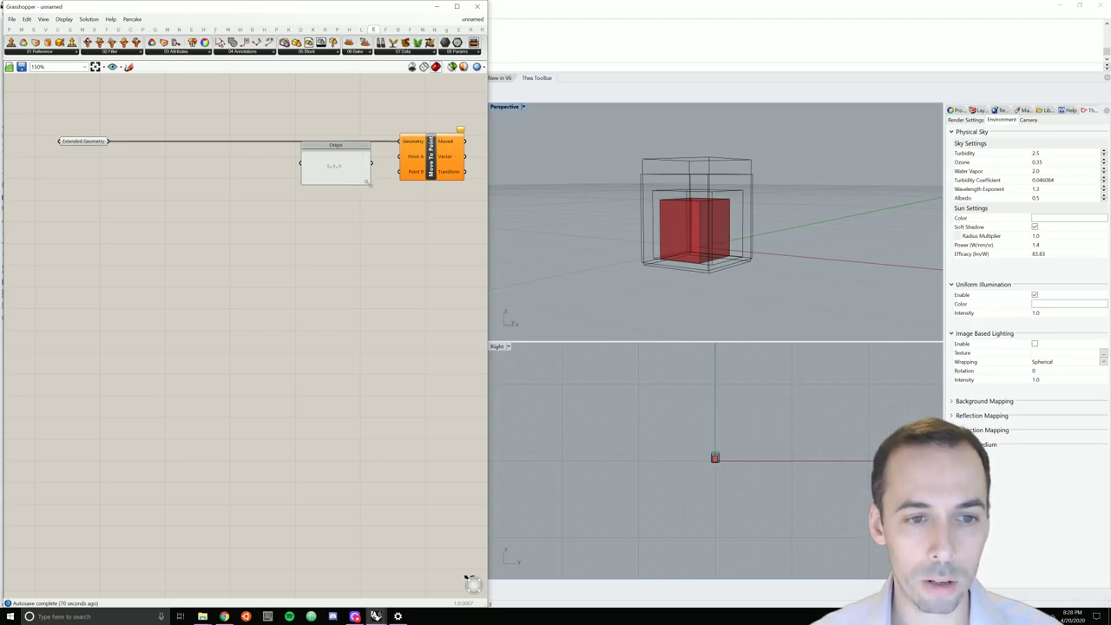
Shrink the Origin panel, align it with Move To Point's Point A input and wire it in
left_click_drag(368, 183, 363, 155)
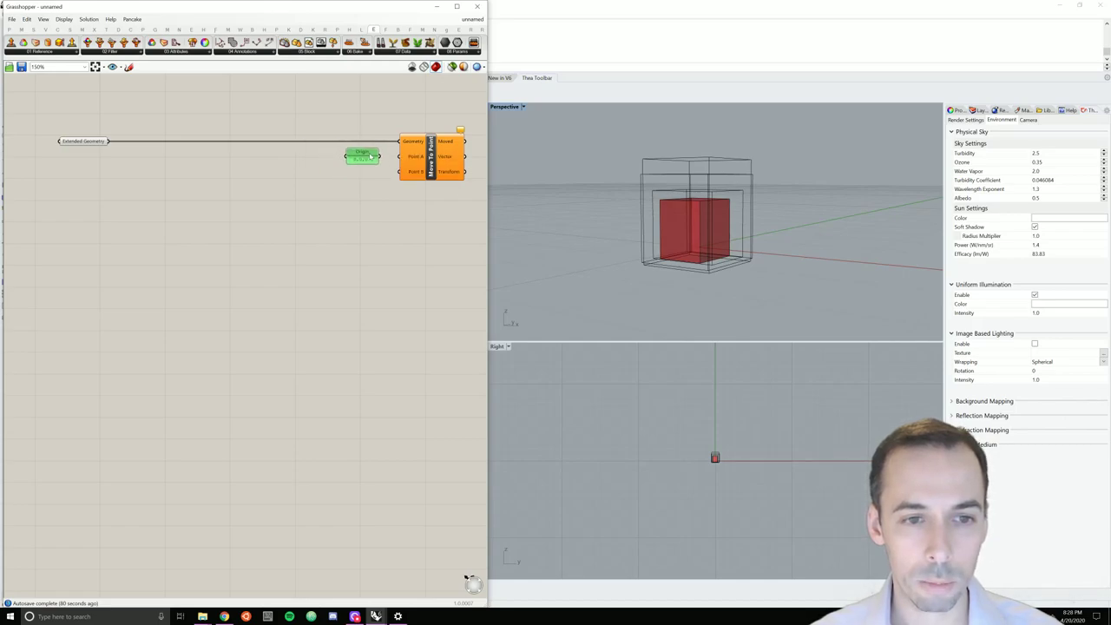
mouse_move(380, 157)
left_mouse_down()
mouse_move(399, 156)
mouse_move(363, 156)
left_mouse_up()
left_click(369, 196)
left_click(361, 205)
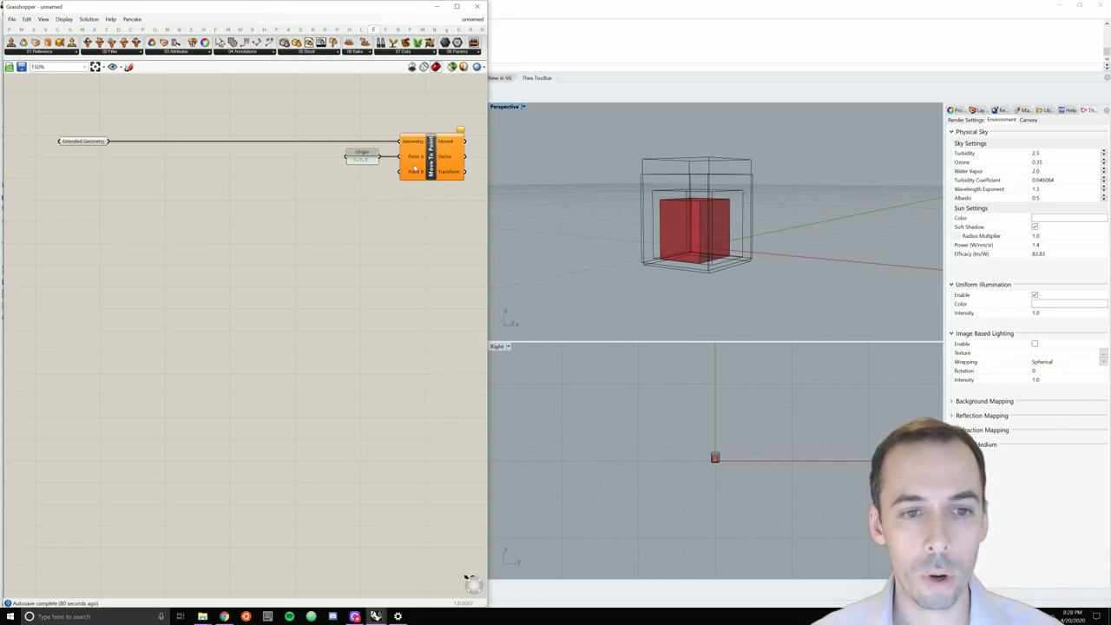
Add a Populate Geometry component below the Origin panel
double_click(316, 211)
type("opo")
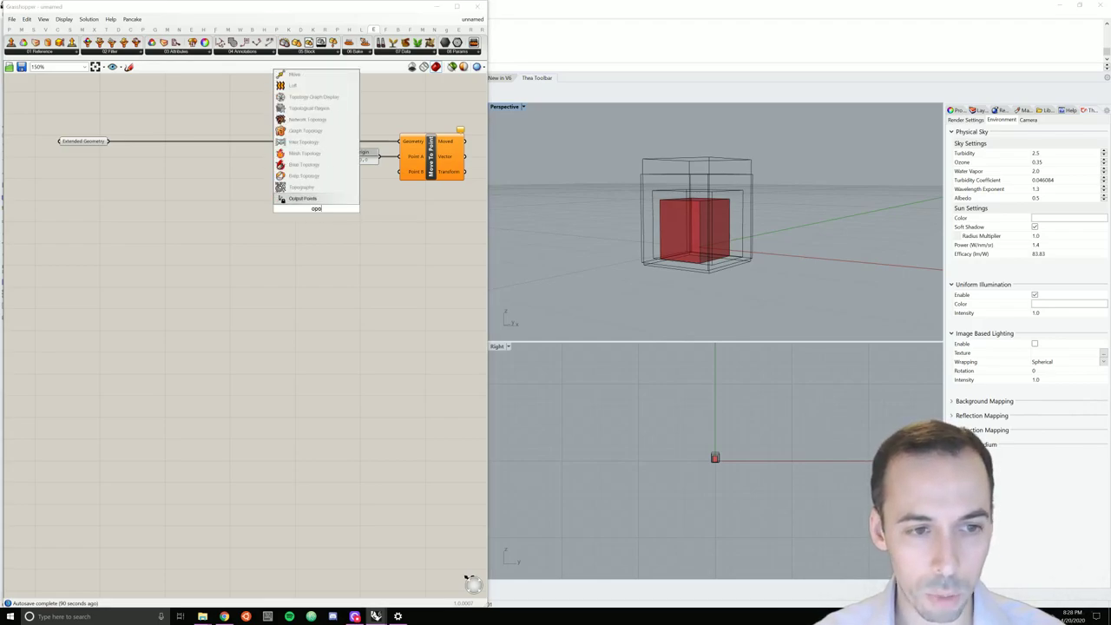
key("BackSpace")
key("BackSpace")
key("BackSpace")
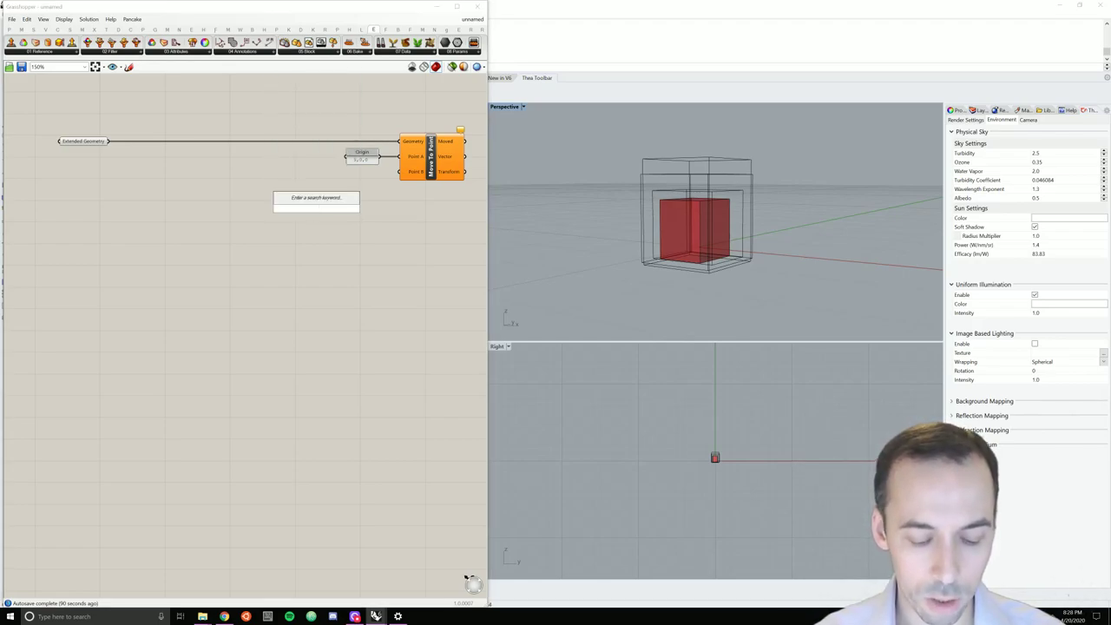
type("pop")
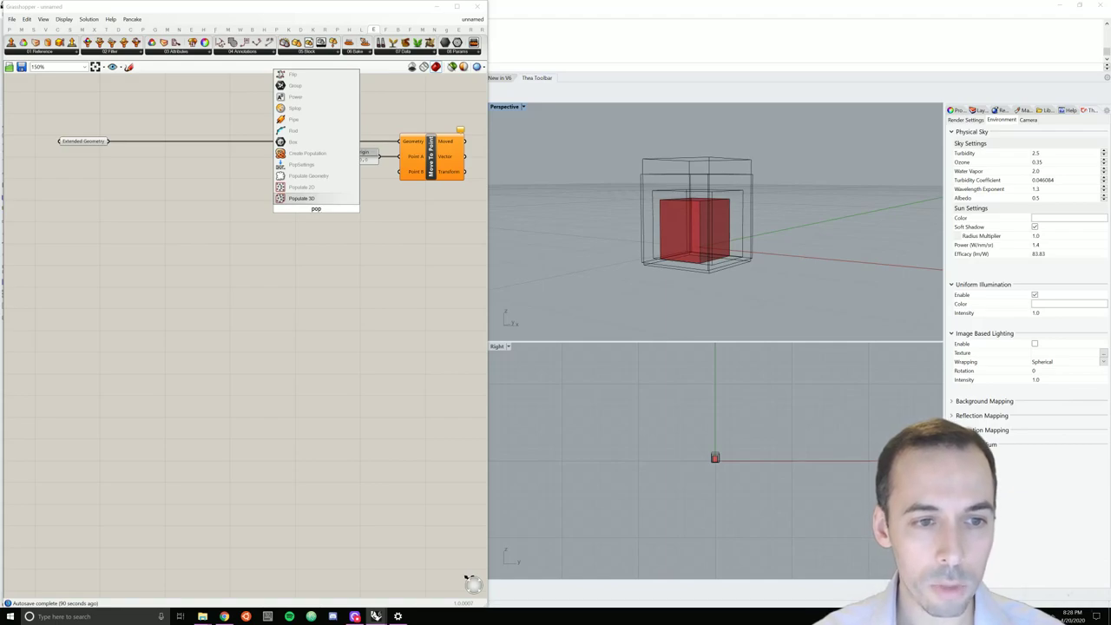
key("Up")
key("Up")
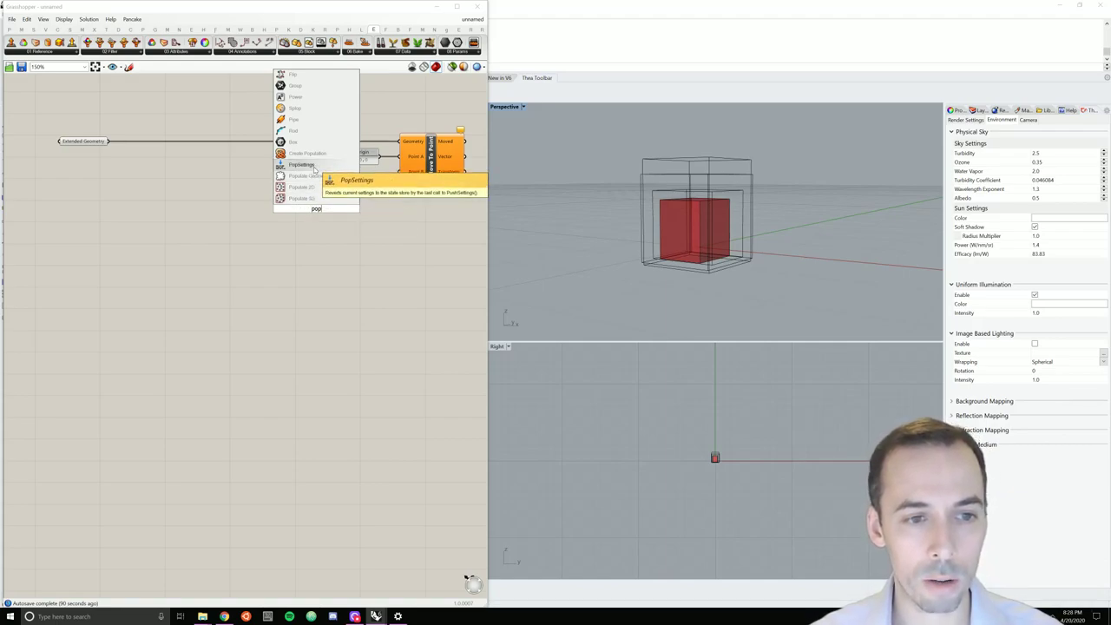
key("Return")
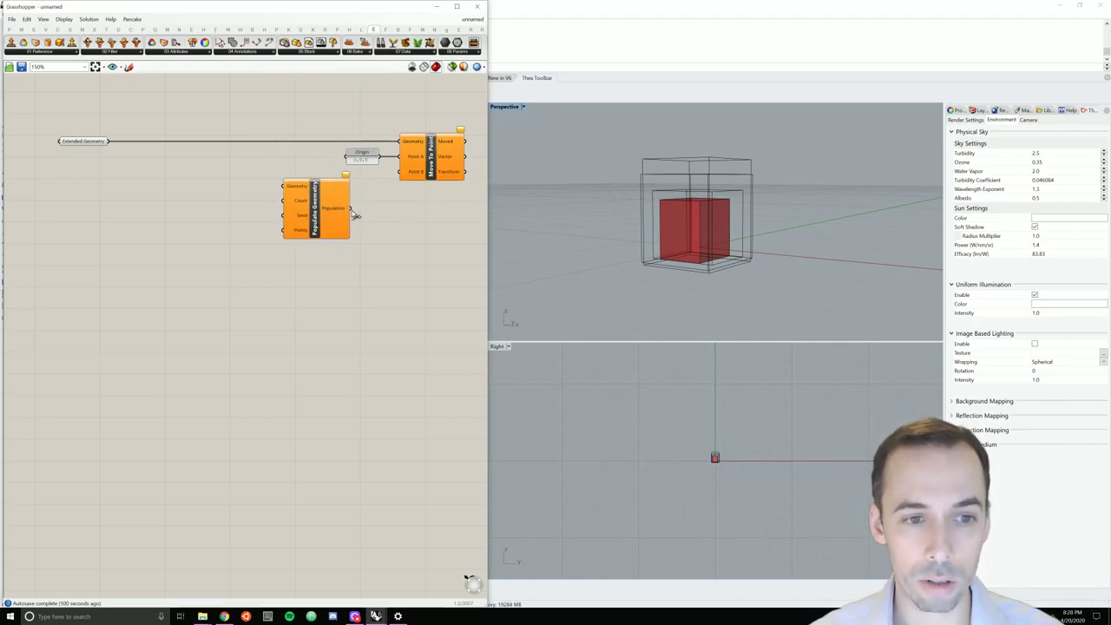
Wire Populate Geometry's Population output into Move To Point's Point B input and nudge the component into place
left_click_drag(351, 210, 402, 172)
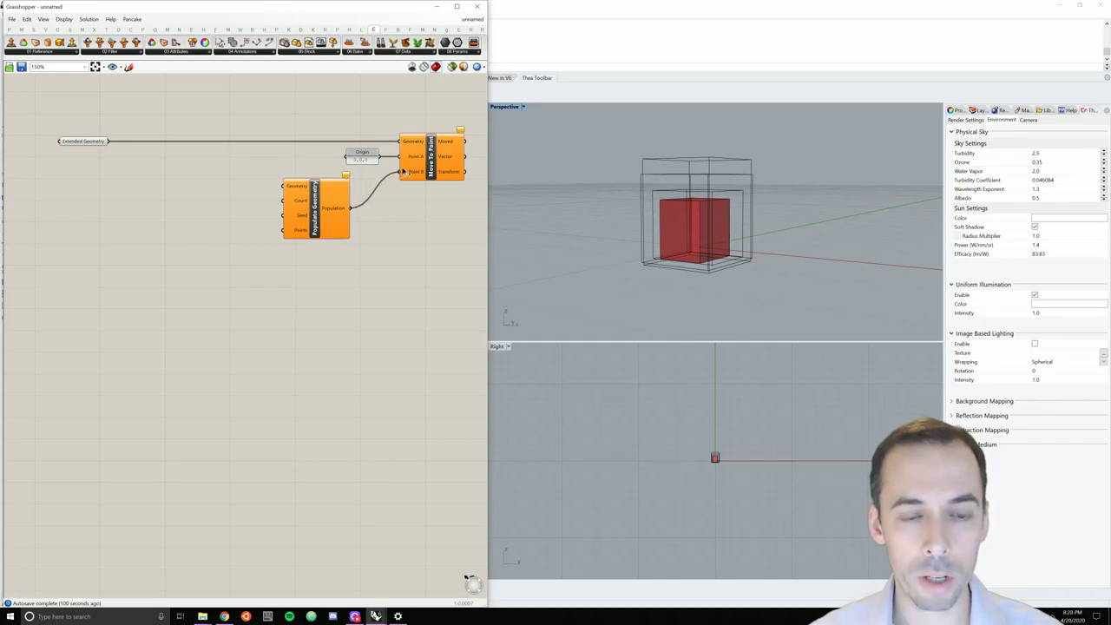
left_click_drag(317, 211, 323, 213)
left_click(211, 244)
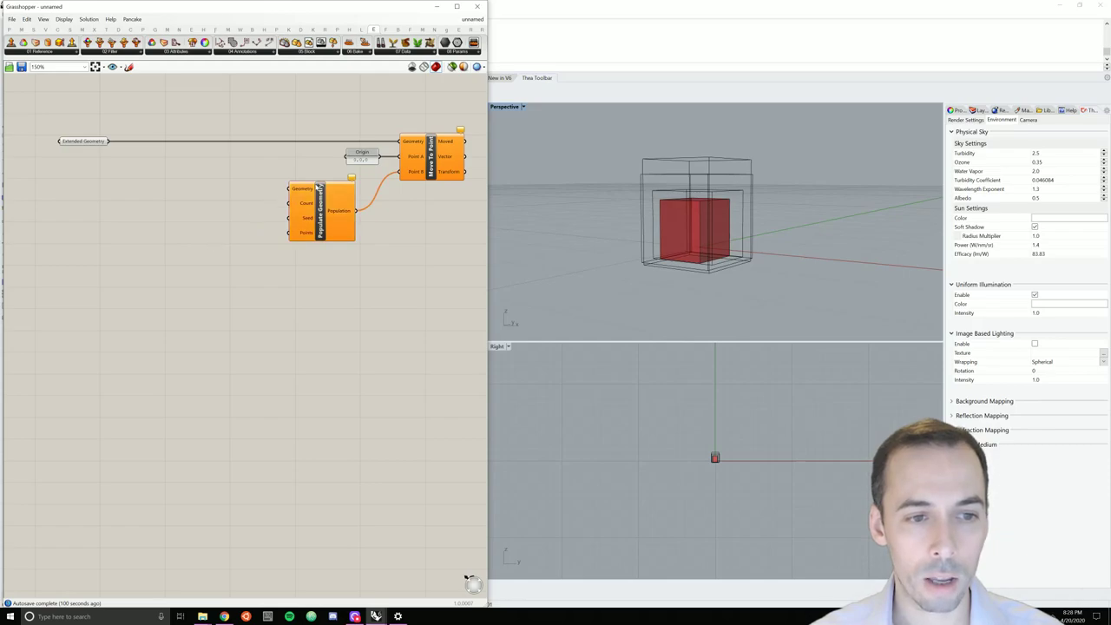
Add a Circle component ahead of Populate Geometry and position it below the Extended Geometry parameter
right_click_drag(221, 230, 204, 257)
double_click(148, 209)
type("cir")
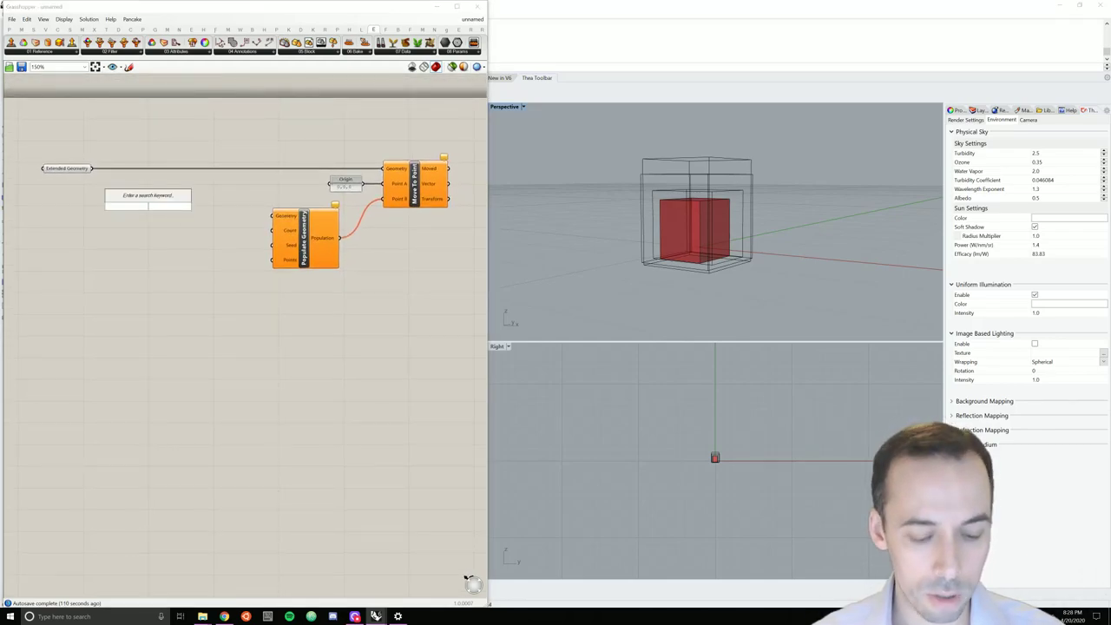
key("Return")
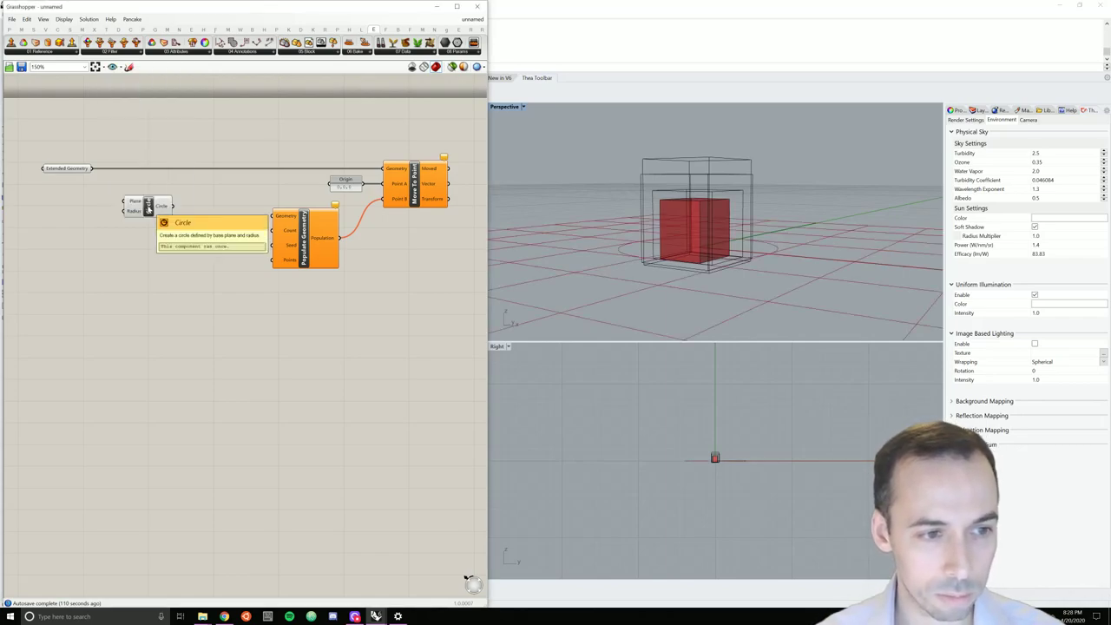
mouse_move(158, 210)
left_mouse_down()
mouse_move(176, 224)
mouse_move(161, 228)
left_mouse_up()
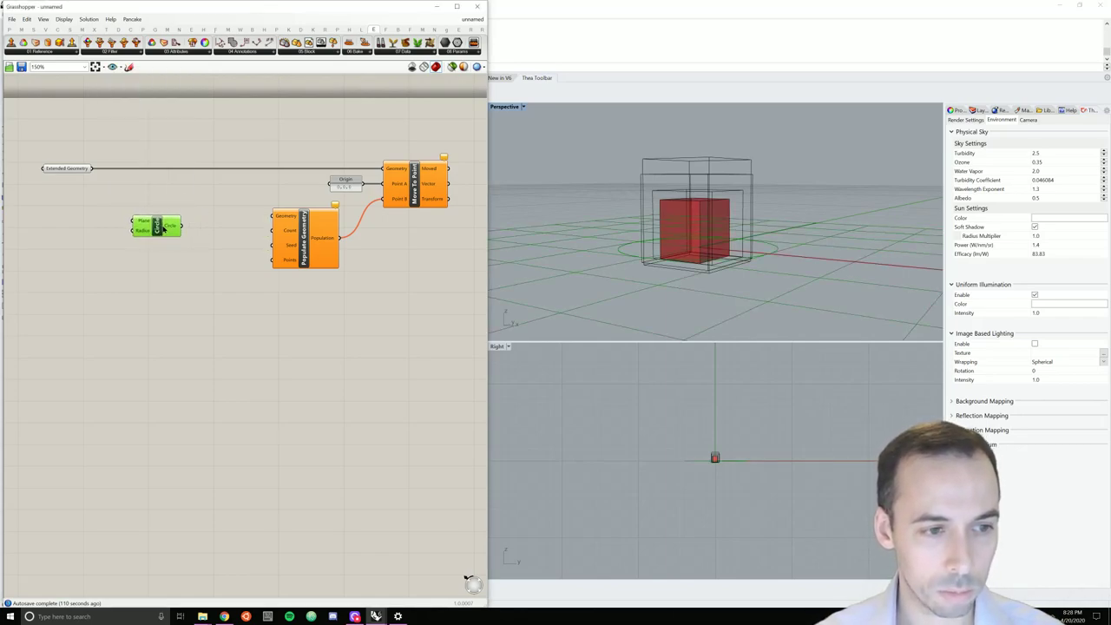
Add a Number Slider next to the Circle component's Radius input
double_click(99, 230)
type("r")
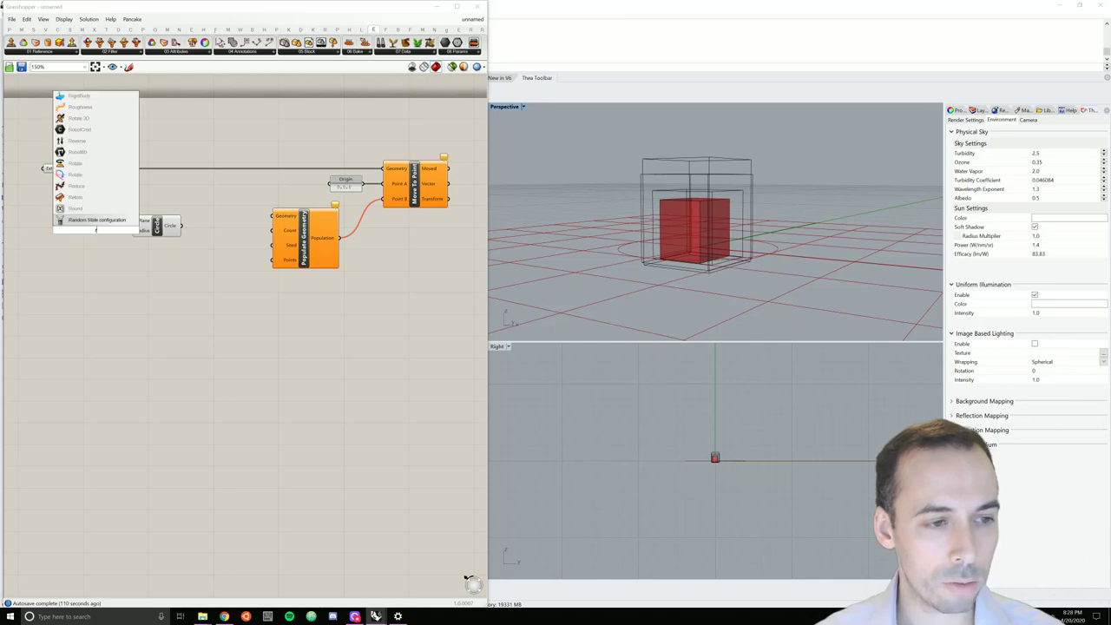
key("BackSpace")
type("num")
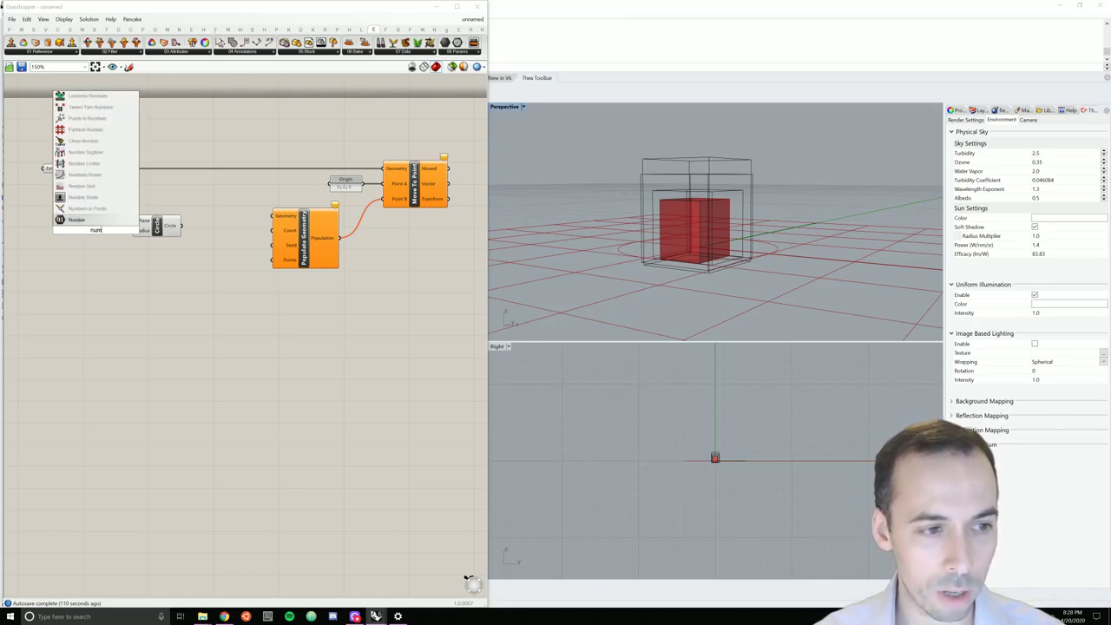
left_click(82, 197)
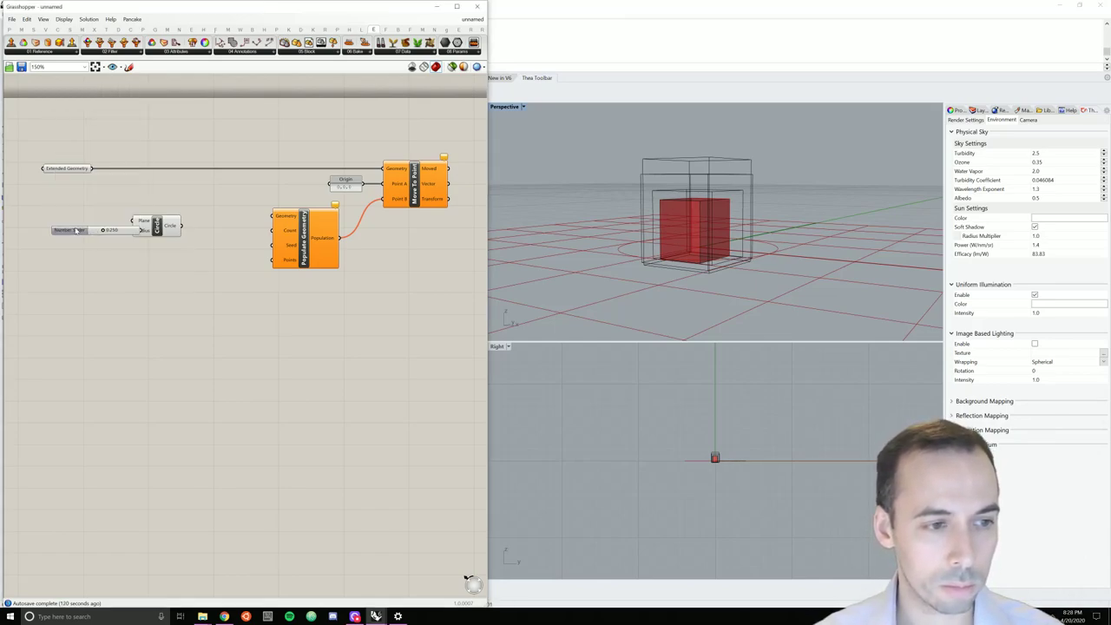
Configure the number slider with the name Radius, whole-number (N) rounding and a maximum of 10
left_click(76, 230)
double_click(76, 230)
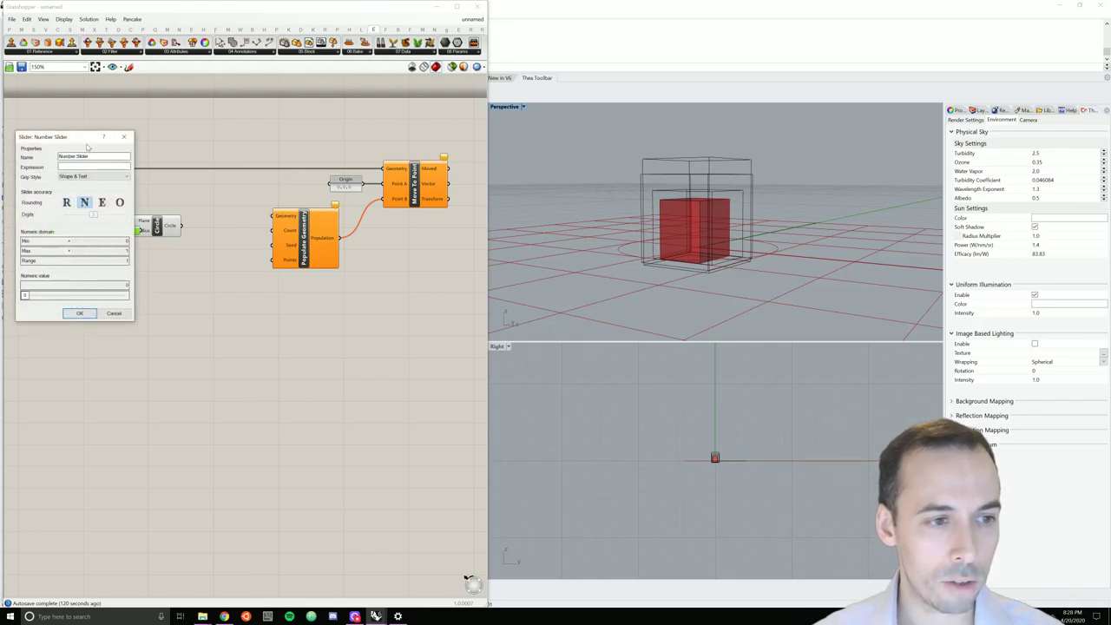
type("Radius")
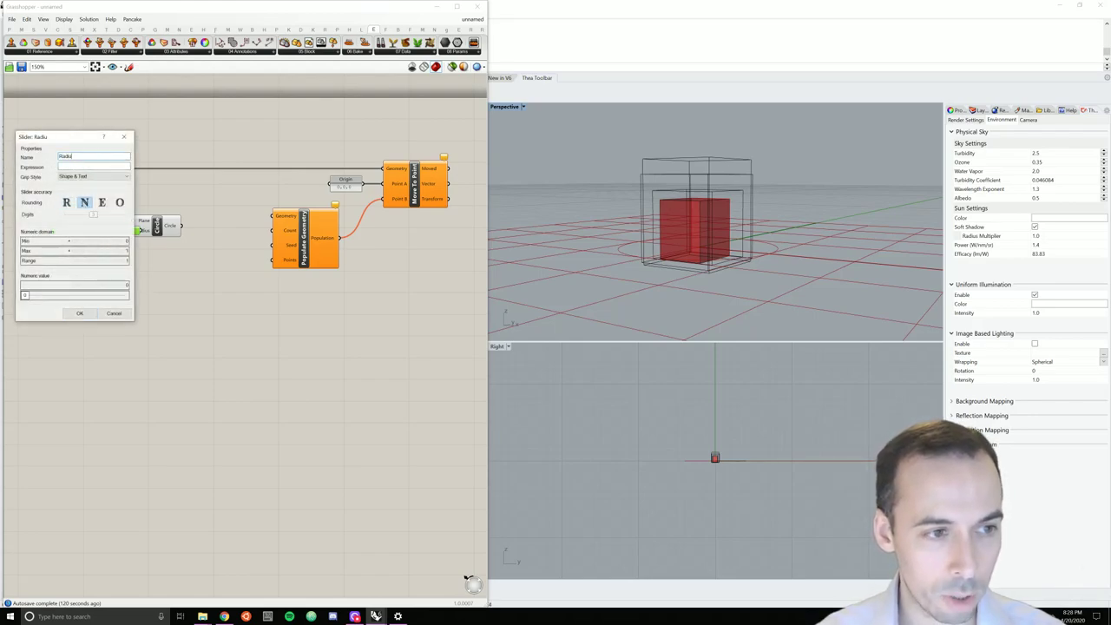
left_click(111, 253)
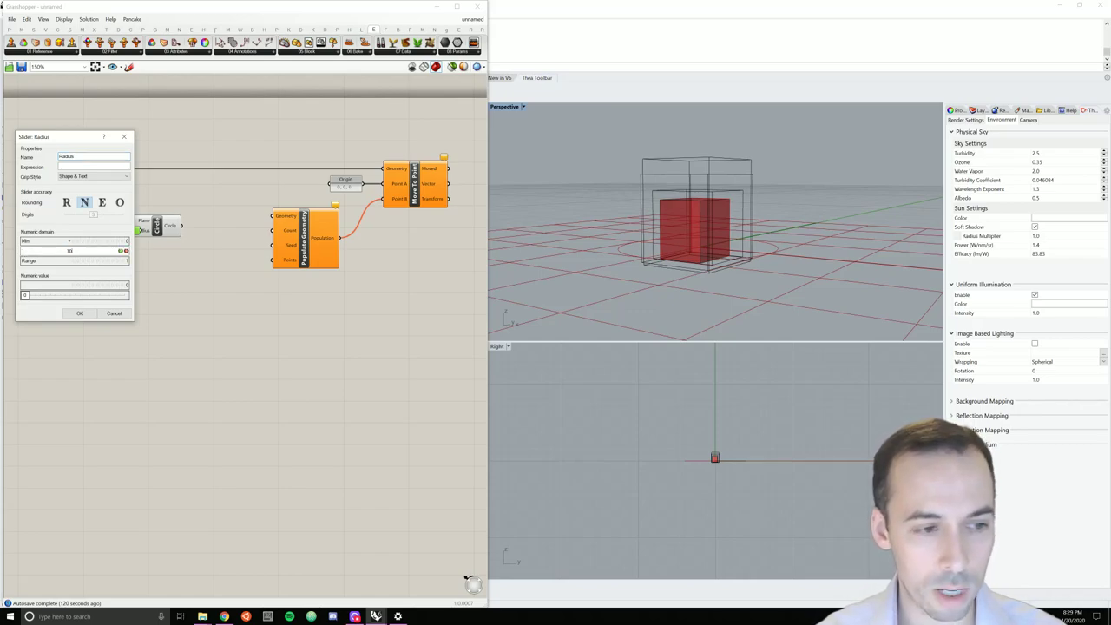
left_click(87, 296)
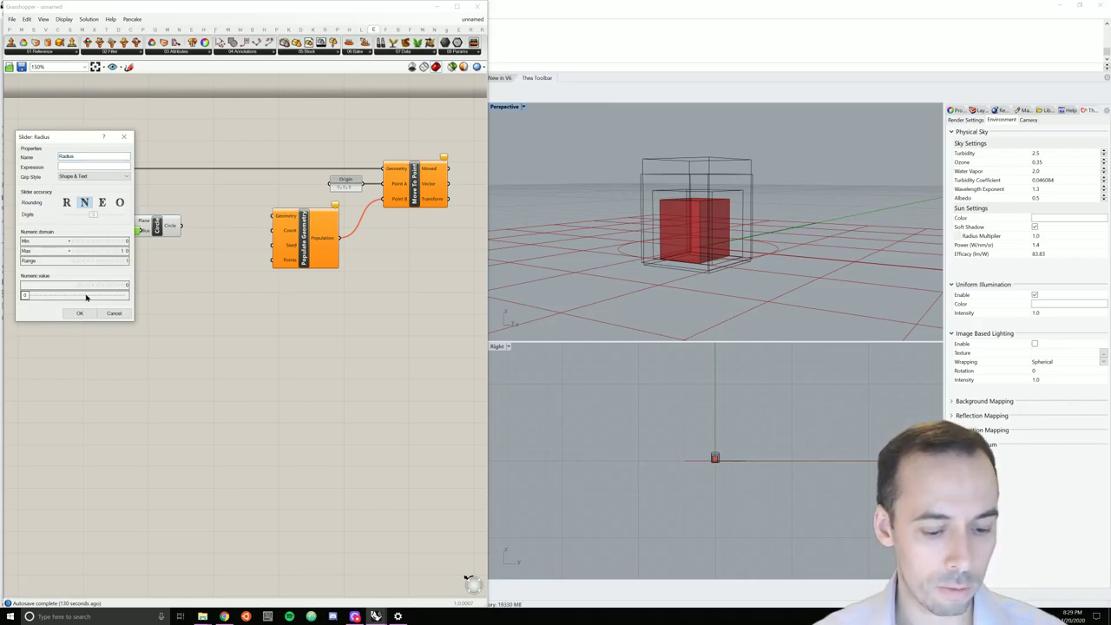
left_click(79, 312)
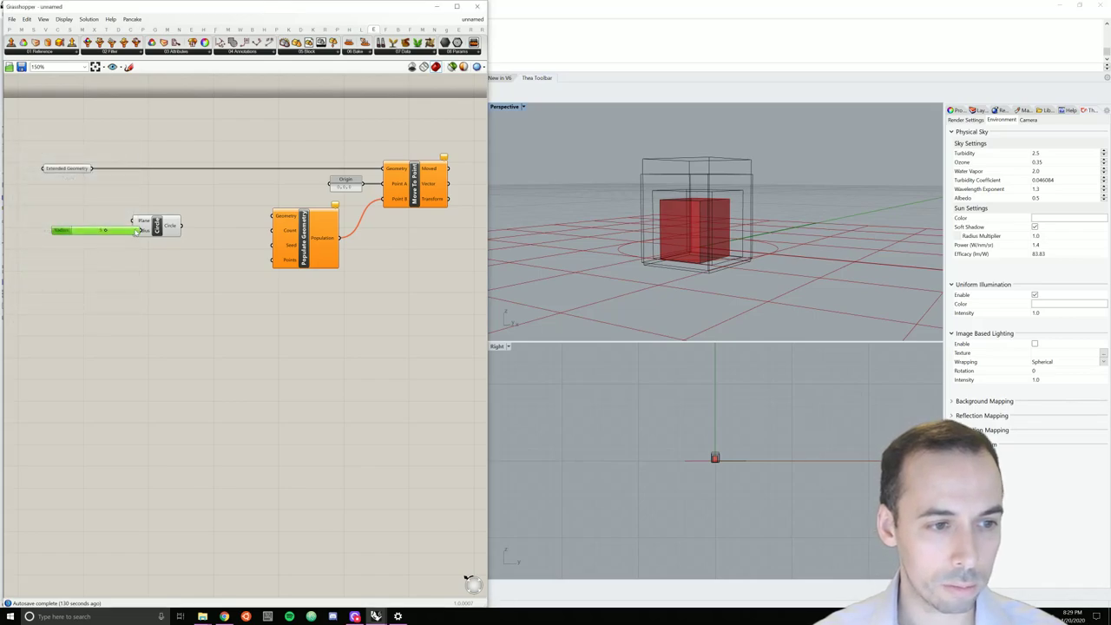
Spread out the Circle component, its Radius slider and the Extended Geometry parameter so they no longer crowd each other
left_click_drag(160, 227, 187, 228)
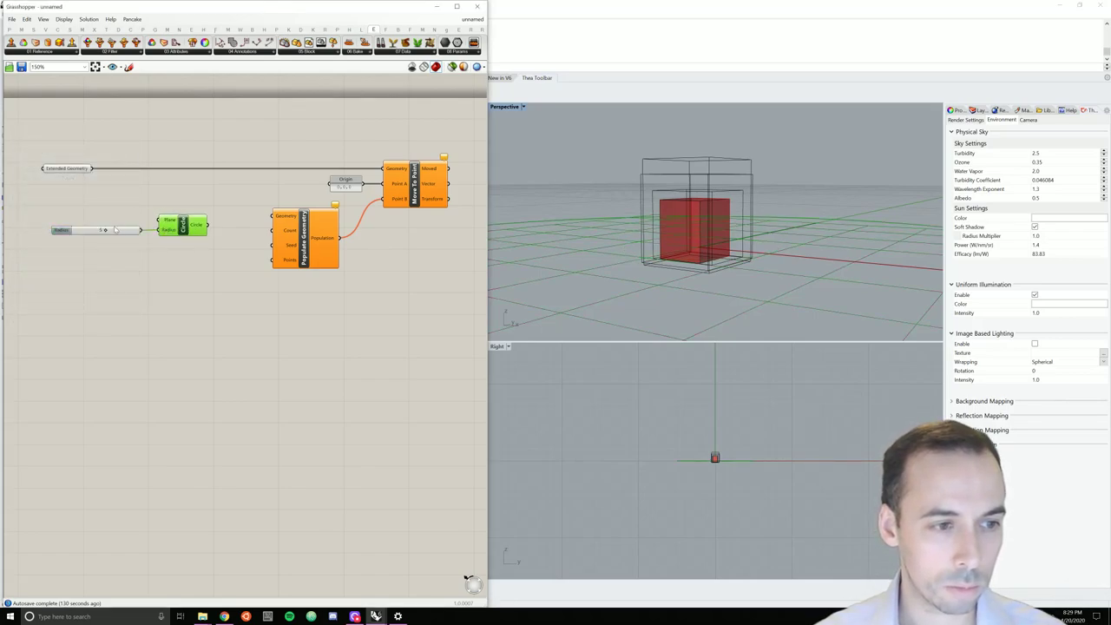
left_click_drag(71, 231, 37, 231)
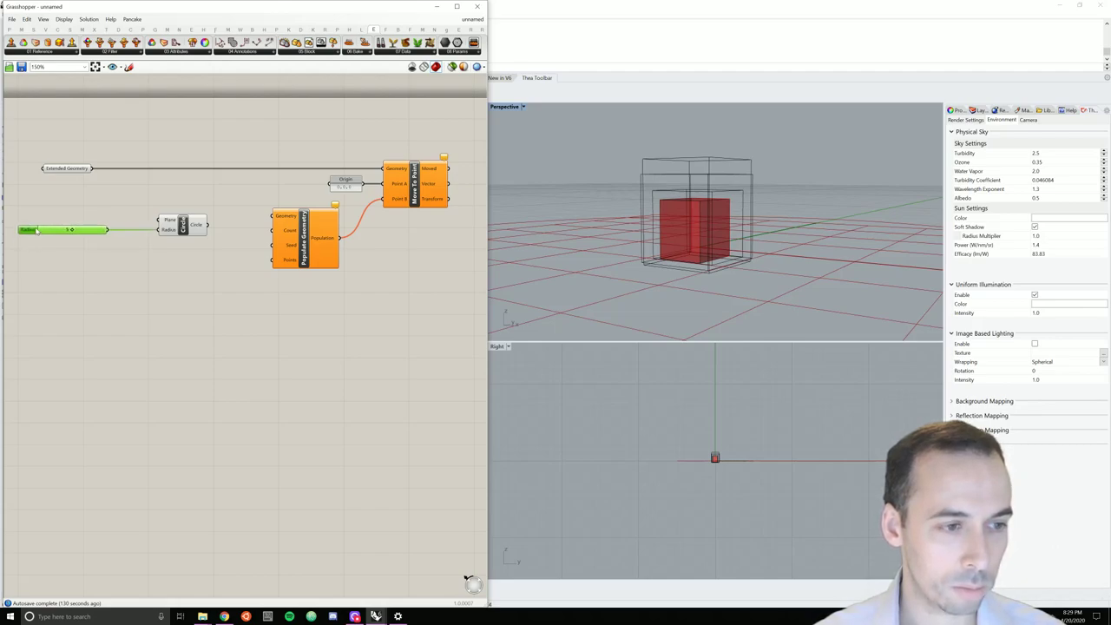
left_click(57, 170)
left_click_drag(58, 170, 34, 170)
left_click(49, 205)
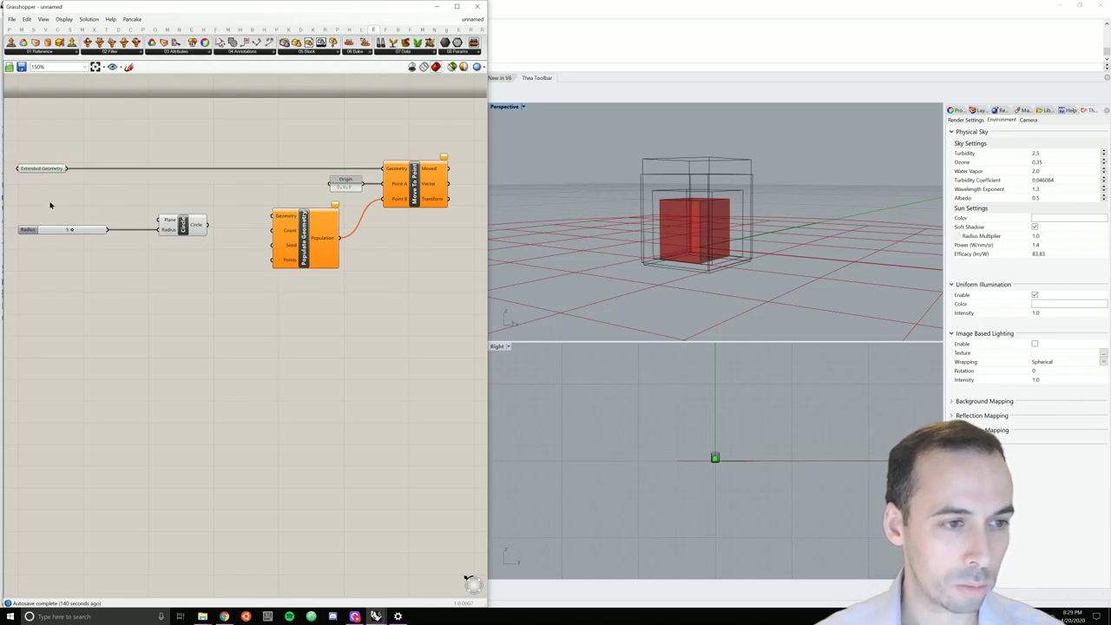
Wire the Circle output into Populate Geometry's Geometry input, adjust the spacing of the components and inspect the scattered proxies
scroll(201, 228, "down", 2)
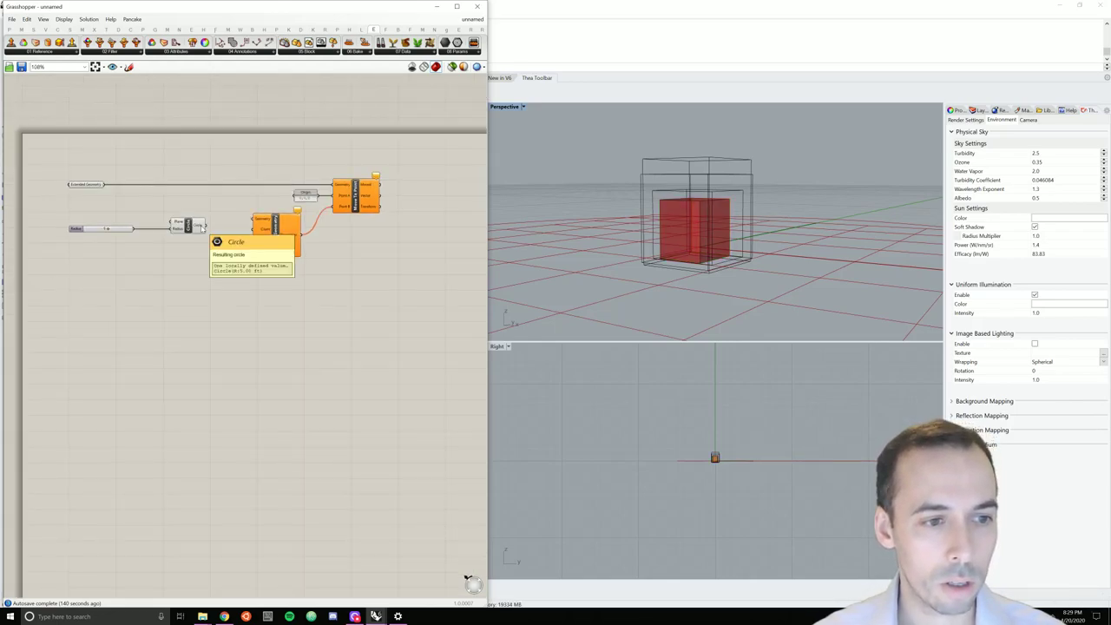
right_click_drag(199, 227, 205, 262)
scroll(184, 256, "up", 2)
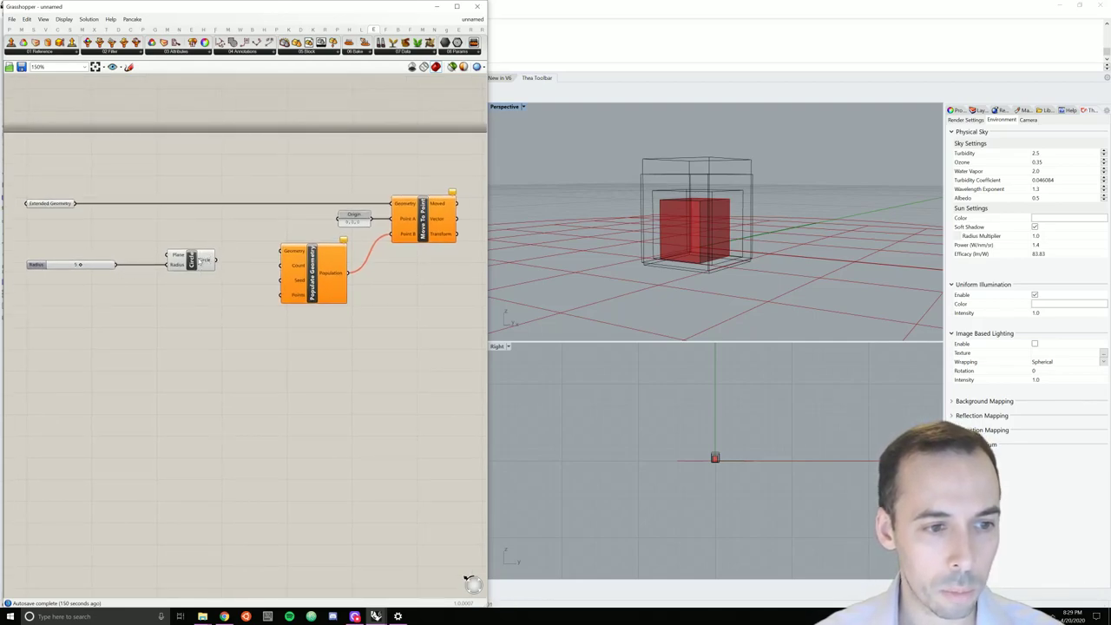
left_click_drag(187, 260, 334, 274)
scroll(667, 261, "down", 10)
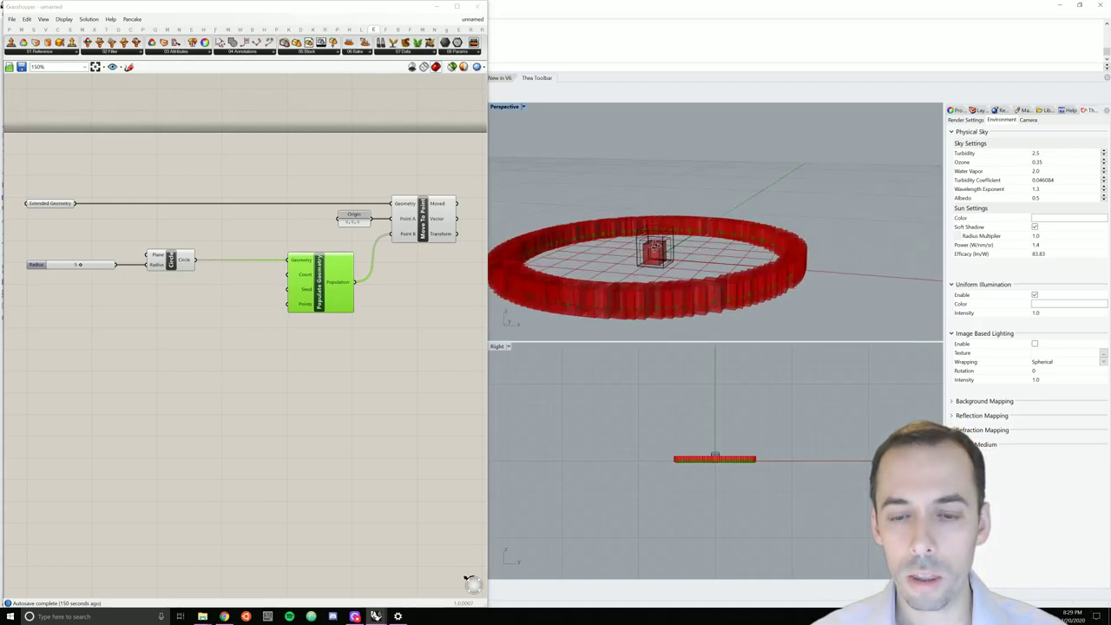
right_click_drag(667, 261, 717, 274)
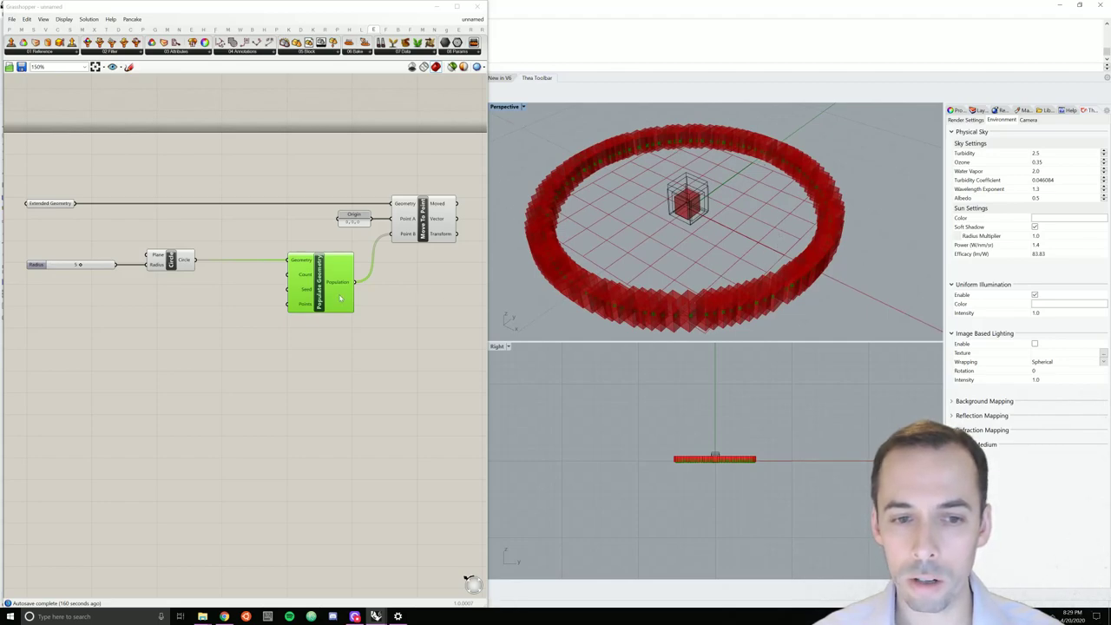
Insert a Boundary Surfaces component between Circle and Populate Geometry so that the proxies fill the disc
scroll(210, 276, "up", 2)
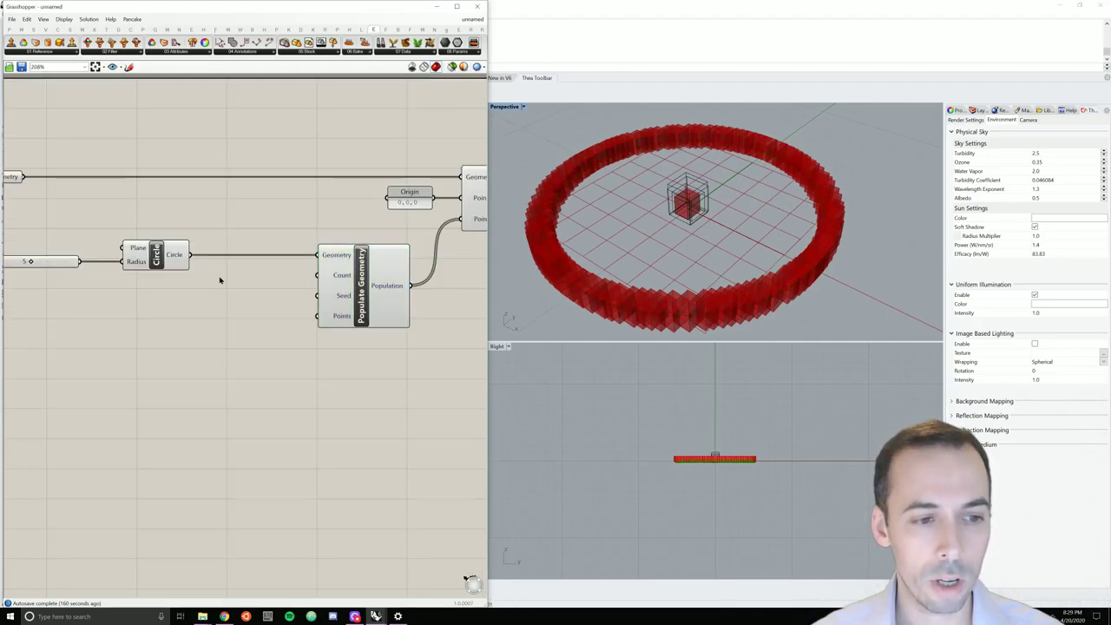
double_click(219, 274)
type("boun")
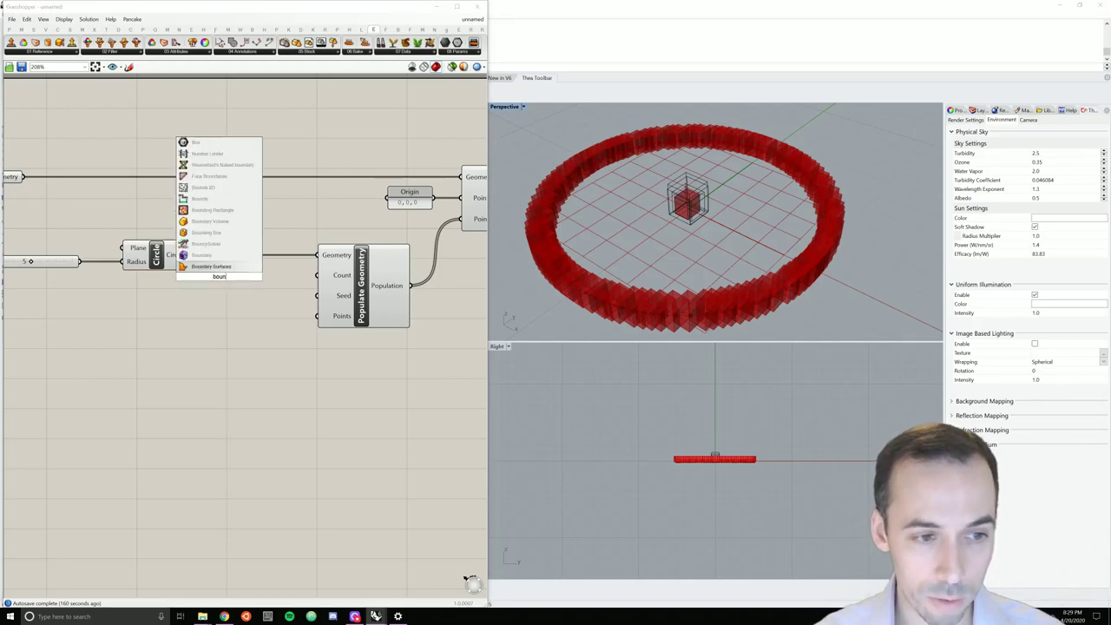
key("Return")
left_click_drag(222, 275, 319, 256)
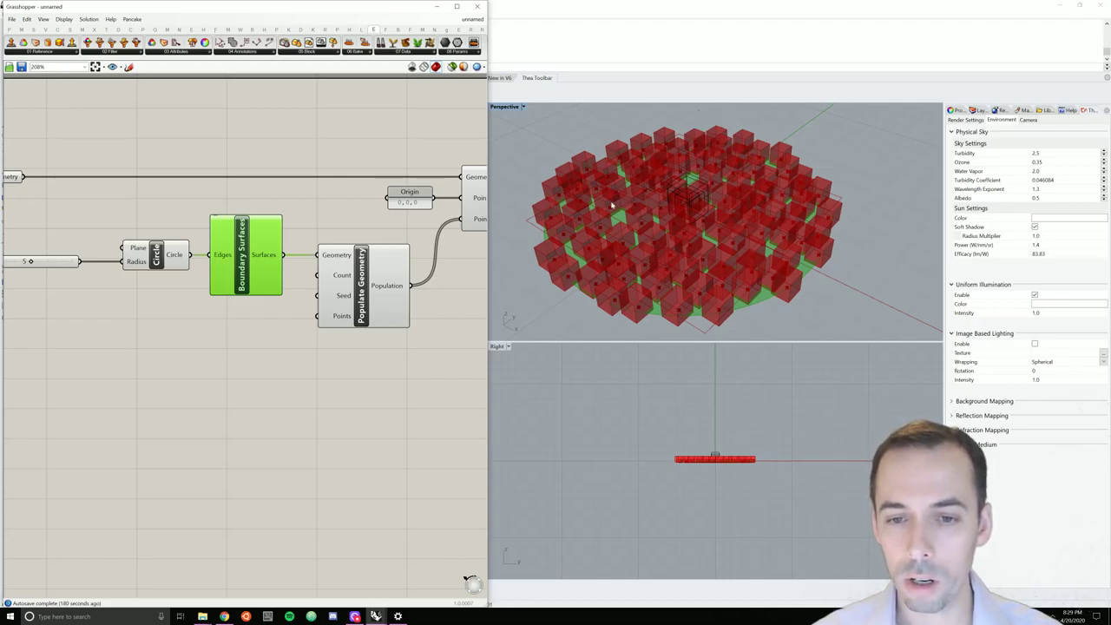
right_click_drag(735, 203, 659, 244)
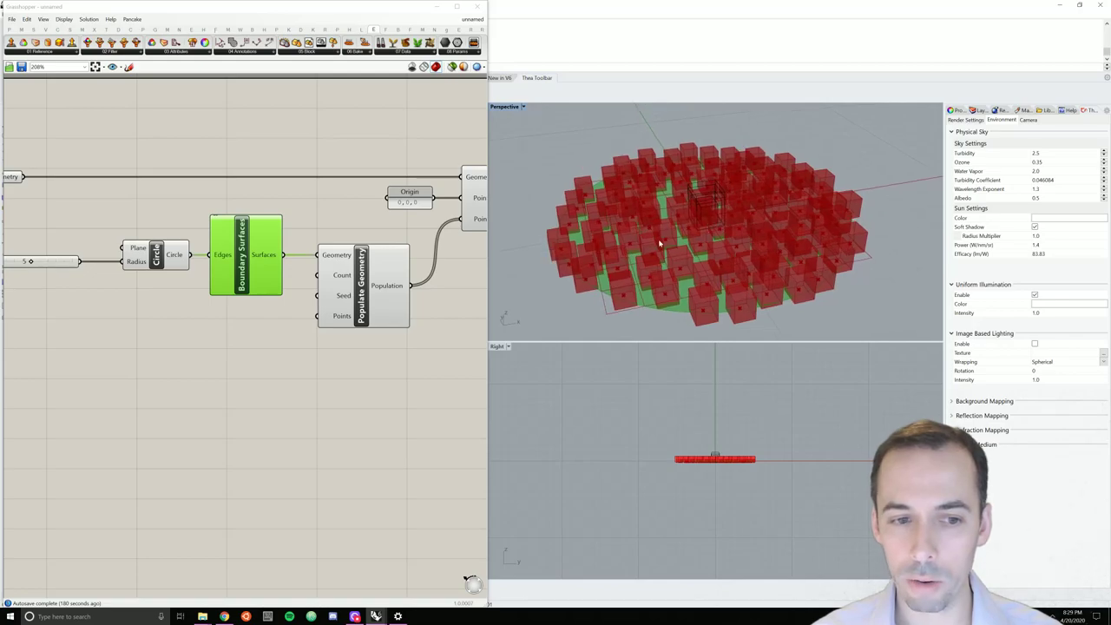
Shift Populate Geometry, Origin and Move To Point together further away from Boundary Surfaces to make room between them
scroll(236, 356, "down", 2)
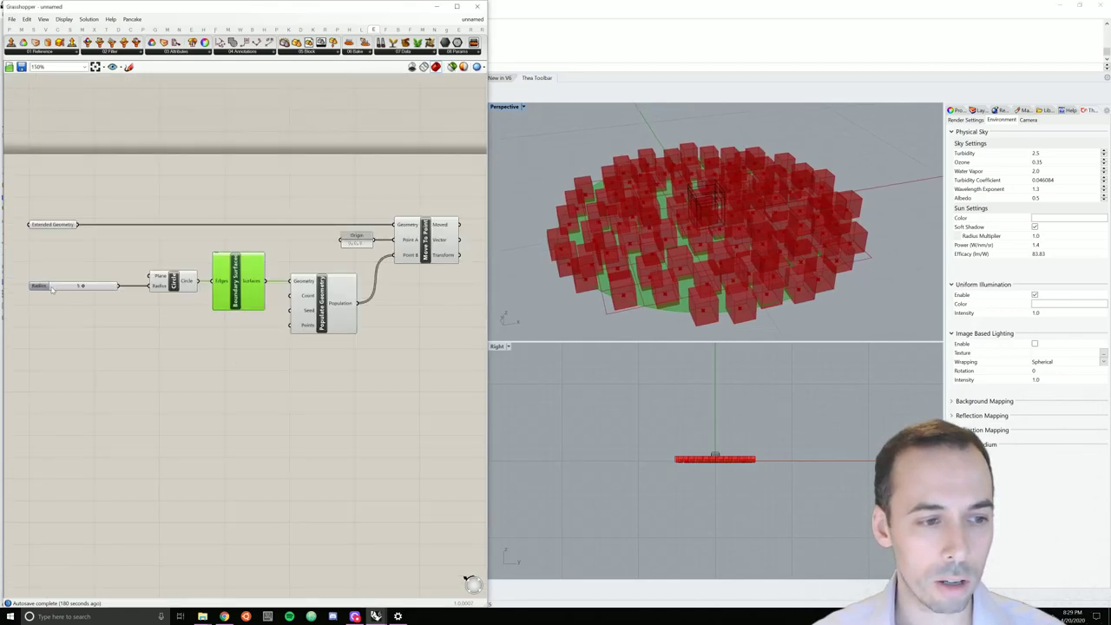
left_click_drag(275, 178, 477, 382)
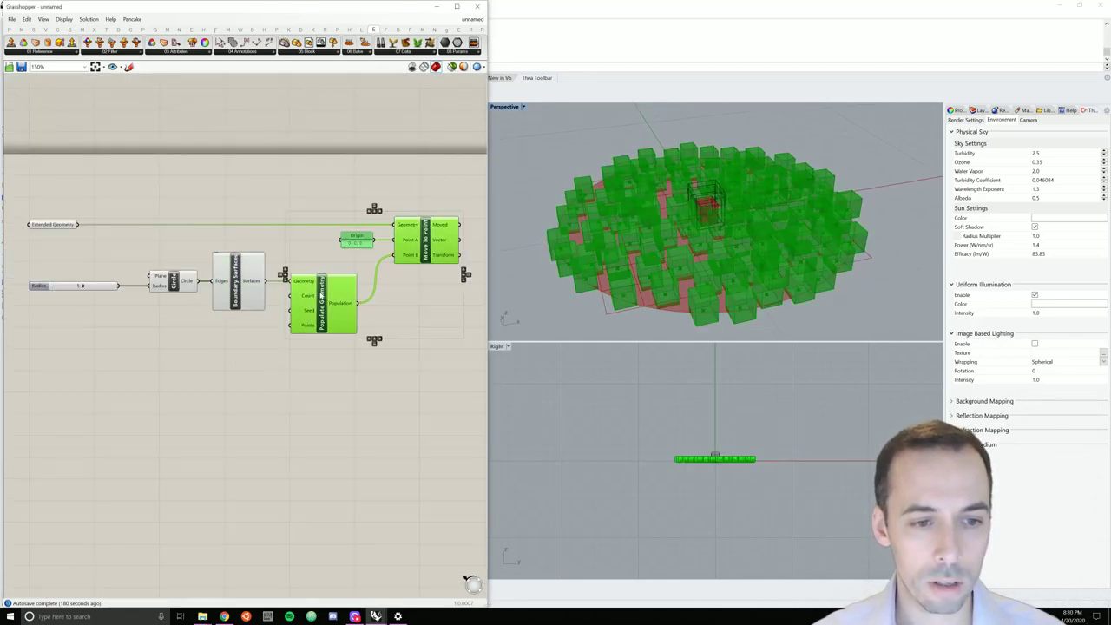
left_click_drag(321, 295, 373, 295)
left_click(130, 284)
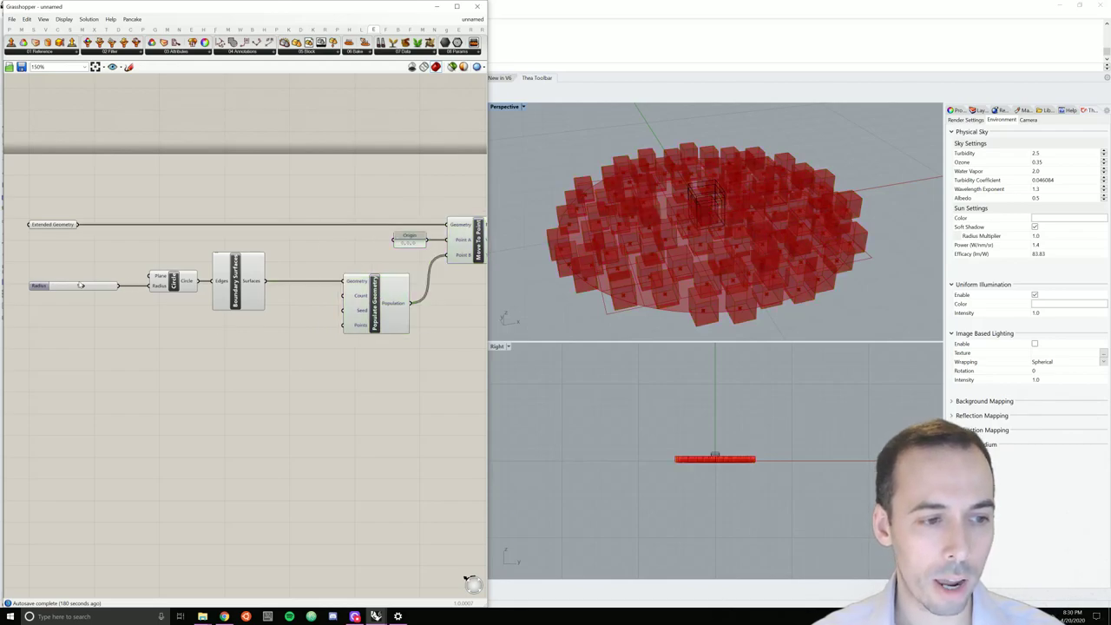
Duplicate the Radius slider below the original and configure the copy with the name Count, a range of 5000 and a value of 2000
left_click(95, 288)
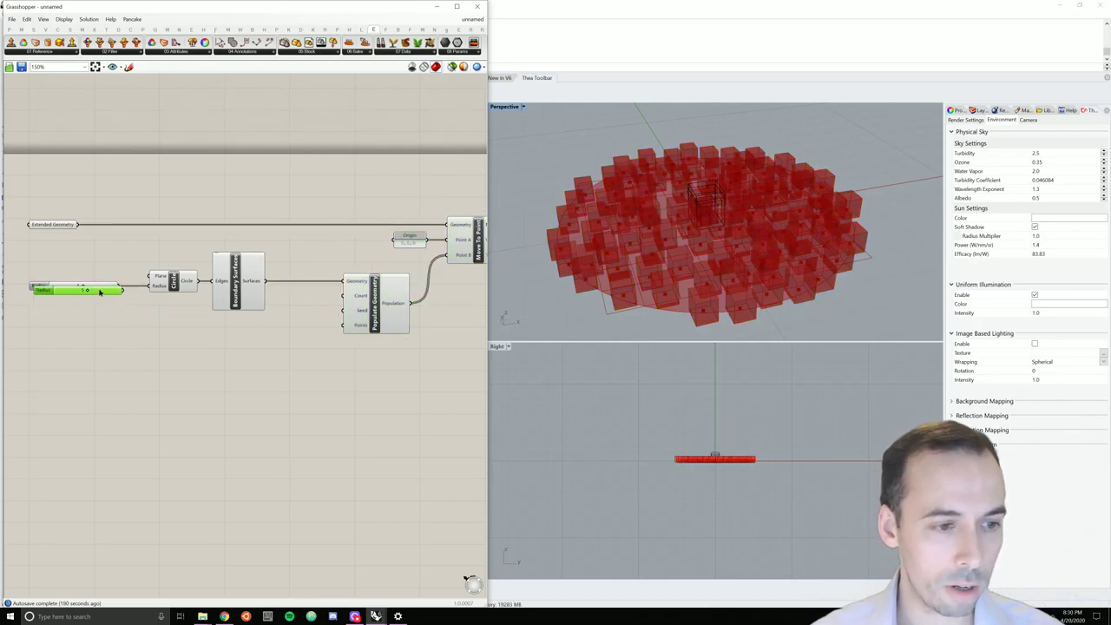
left_click_drag(96, 288, 95, 317, "alt")
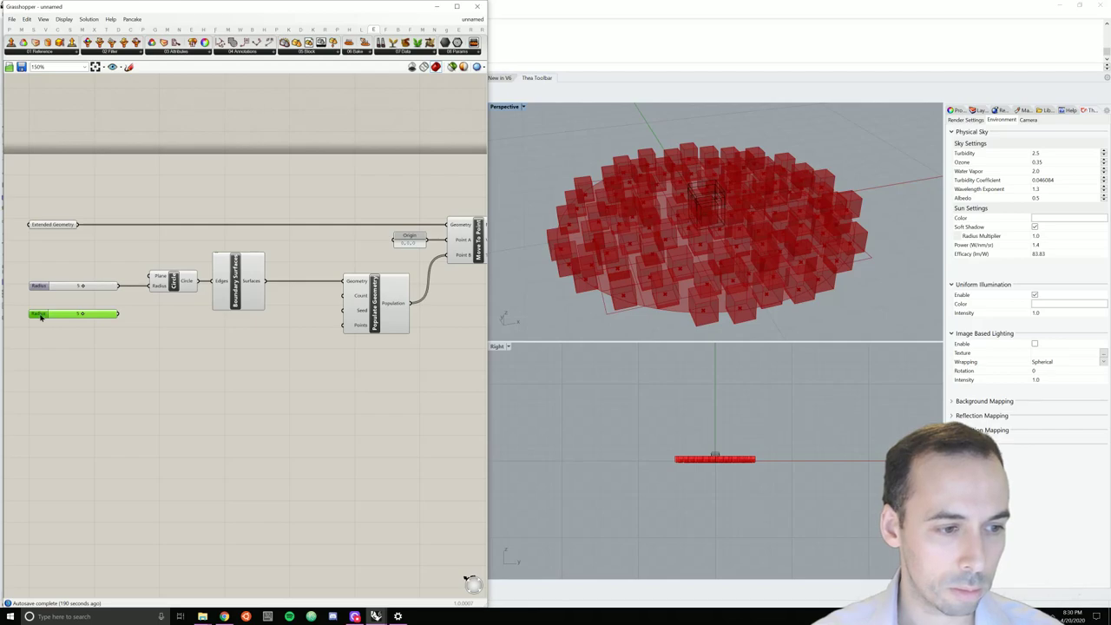
double_click(40, 317)
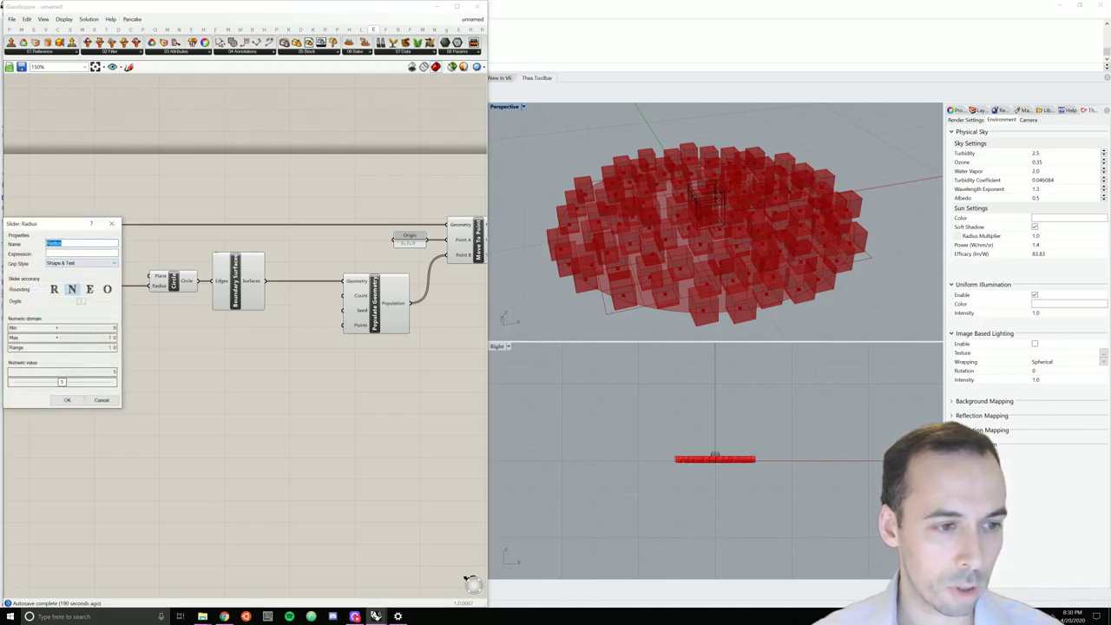
type("Count")
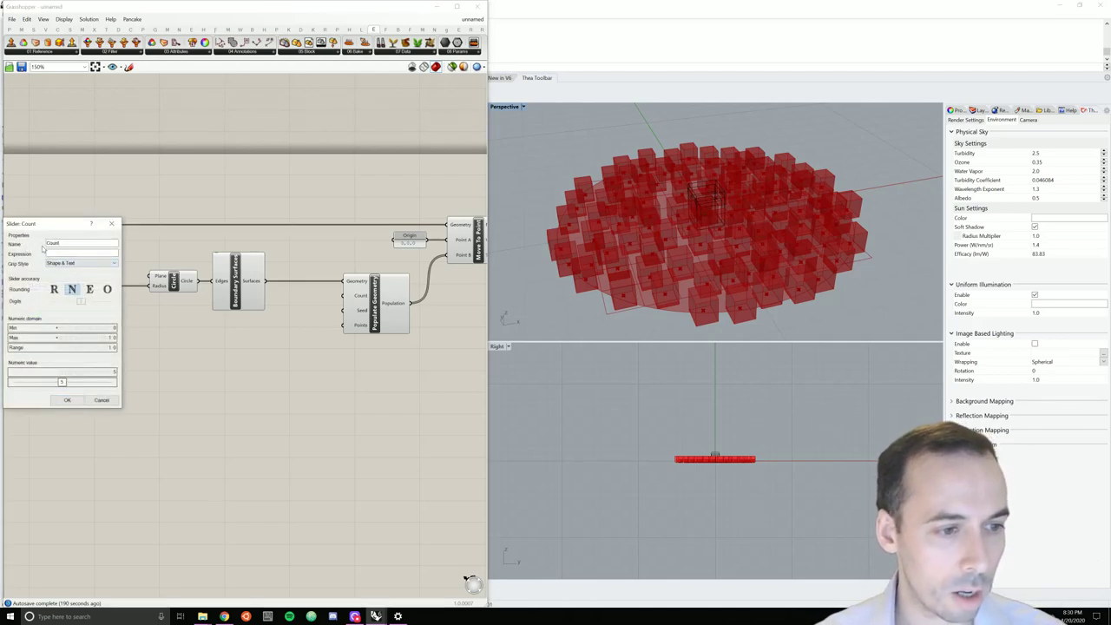
double_click(99, 347)
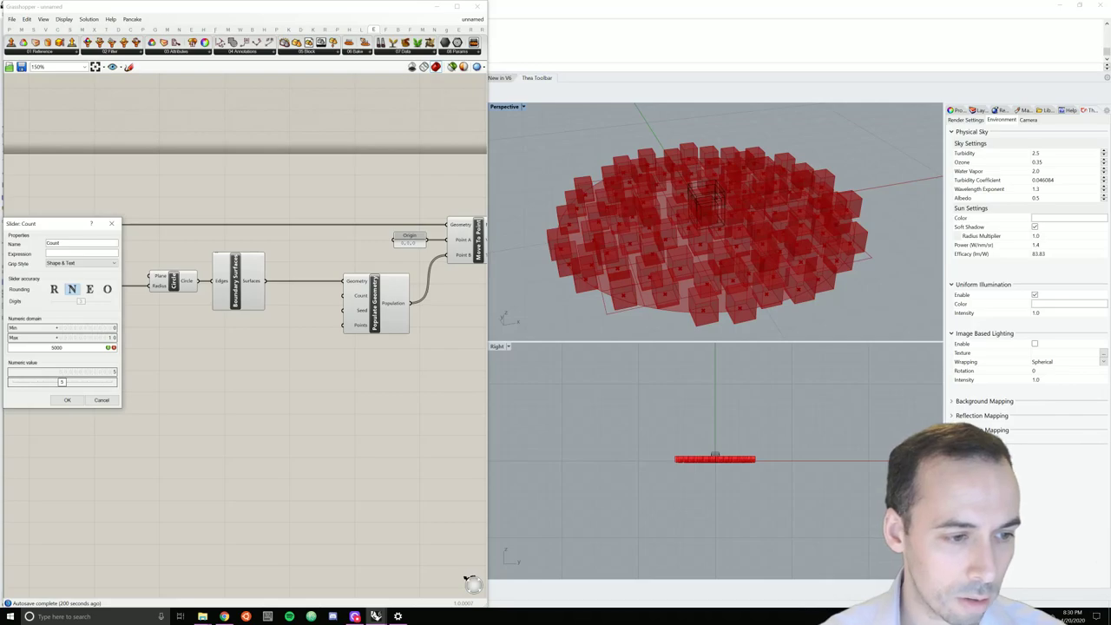
double_click(45, 382)
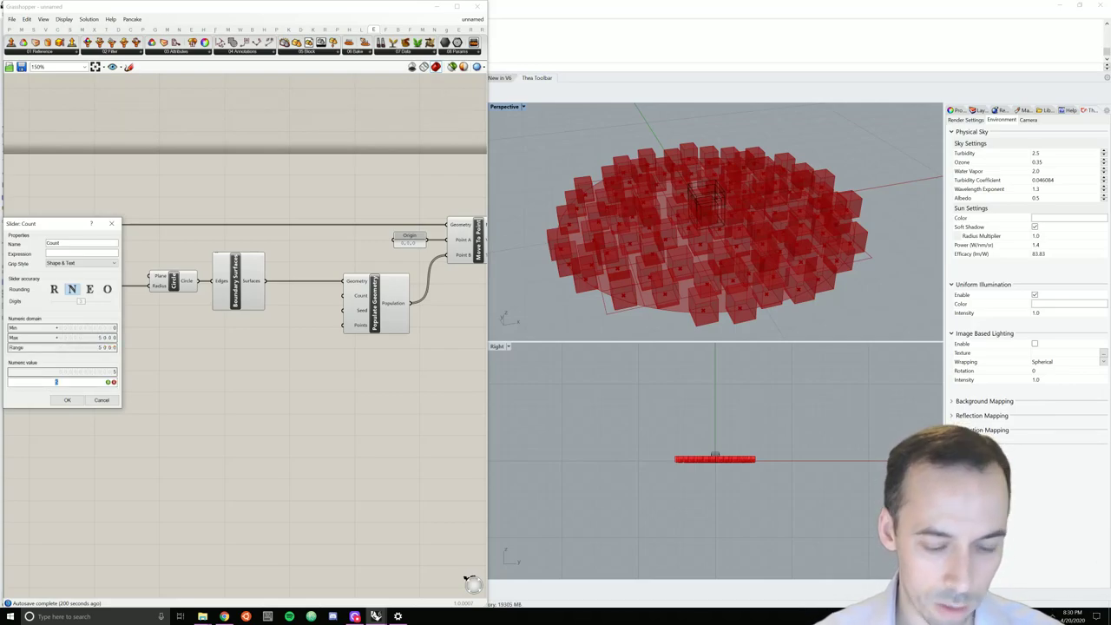
type("2000")
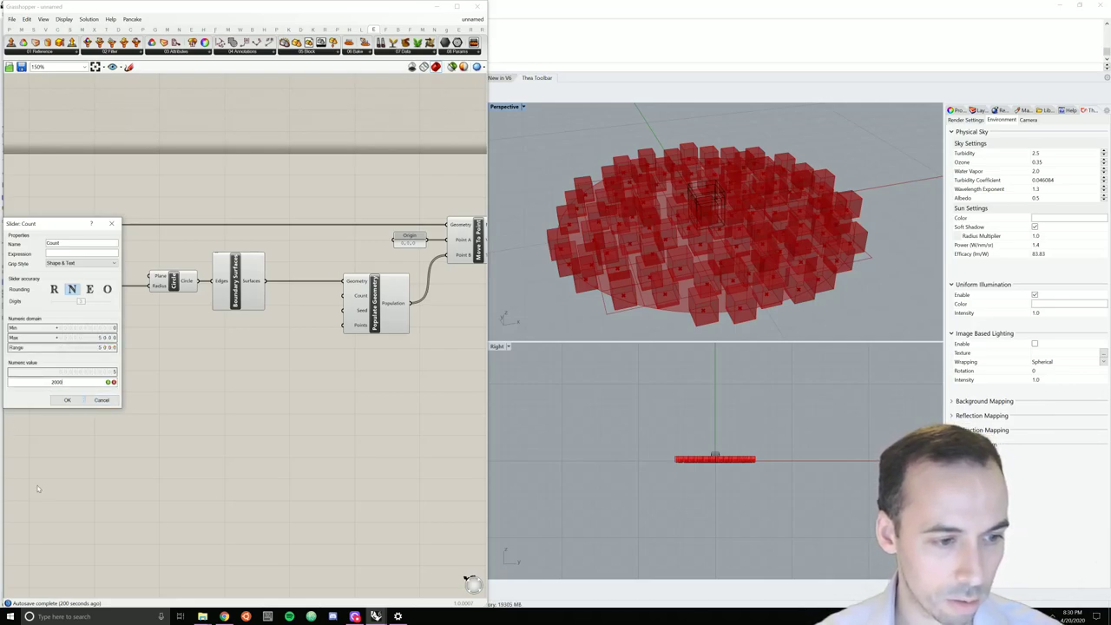
left_click(66, 400)
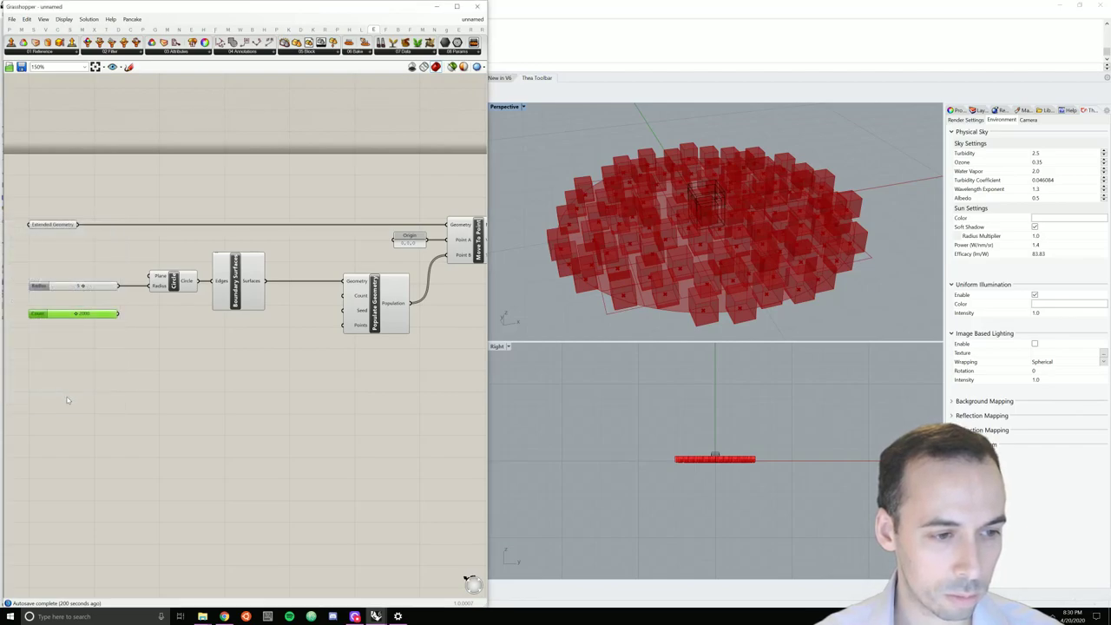
Wire the Count slider into Populate Geometry's Count input and route the wire through a relay below Boundary Surfaces
left_click_drag(119, 314, 305, 312)
key("ctrl+z")
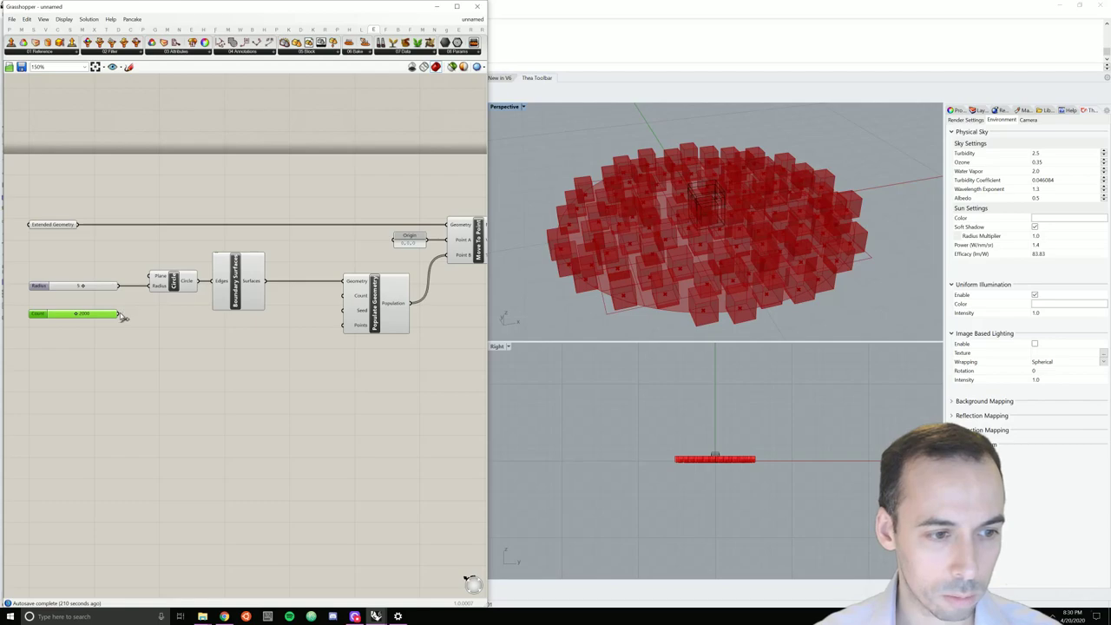
left_click_drag(118, 314, 343, 296)
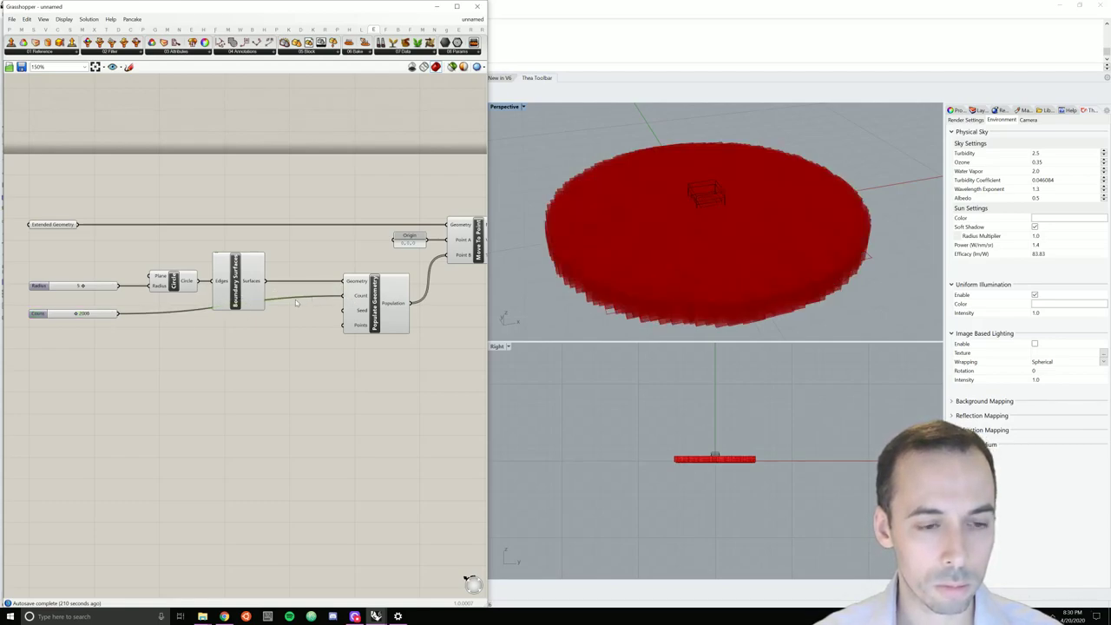
double_click(293, 298)
left_click_drag(309, 298, 277, 317)
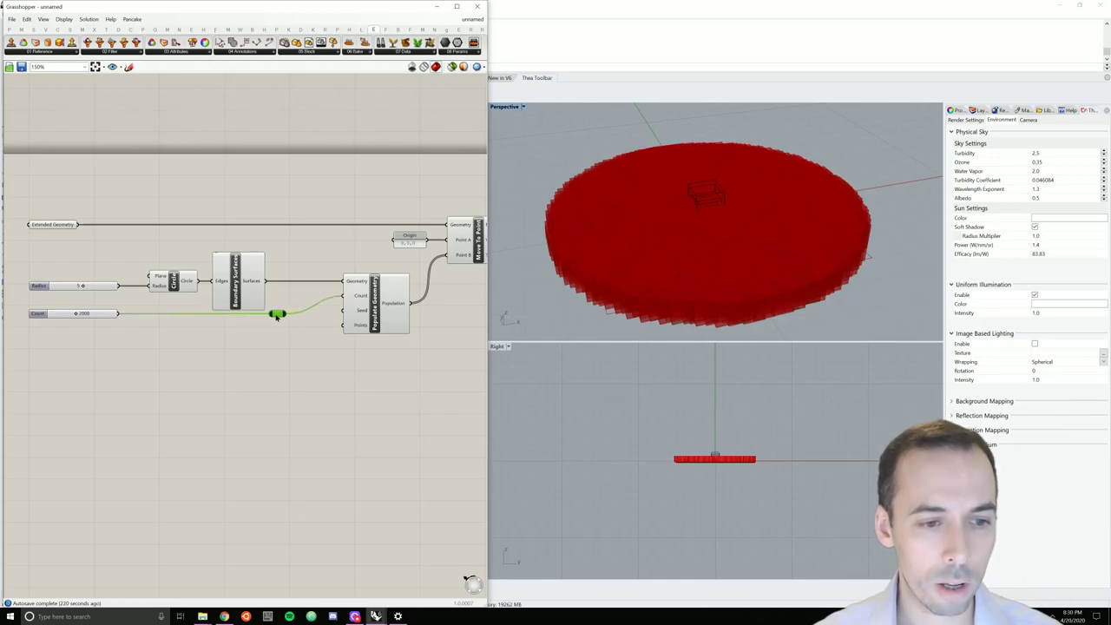
left_click(304, 360)
Disable the preview of Populate Geometry, Origin and Move To Point together
scroll(286, 341, "down", 2)
right_click_drag(287, 343, 278, 289)
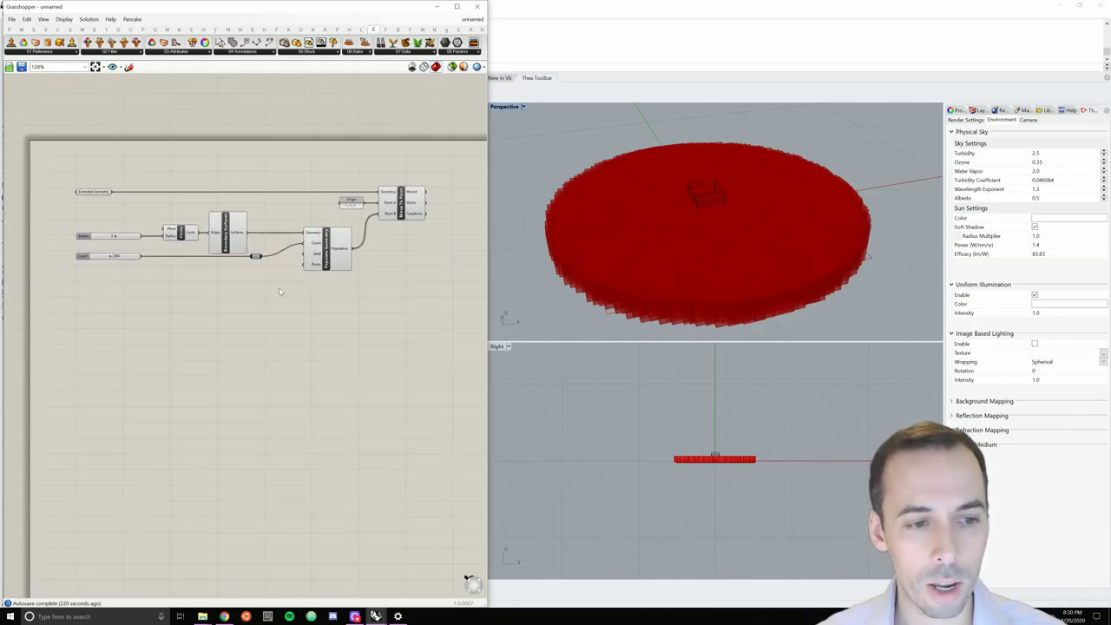
left_click_drag(417, 287, 314, 160)
middle_click(412, 226)
left_click(439, 202)
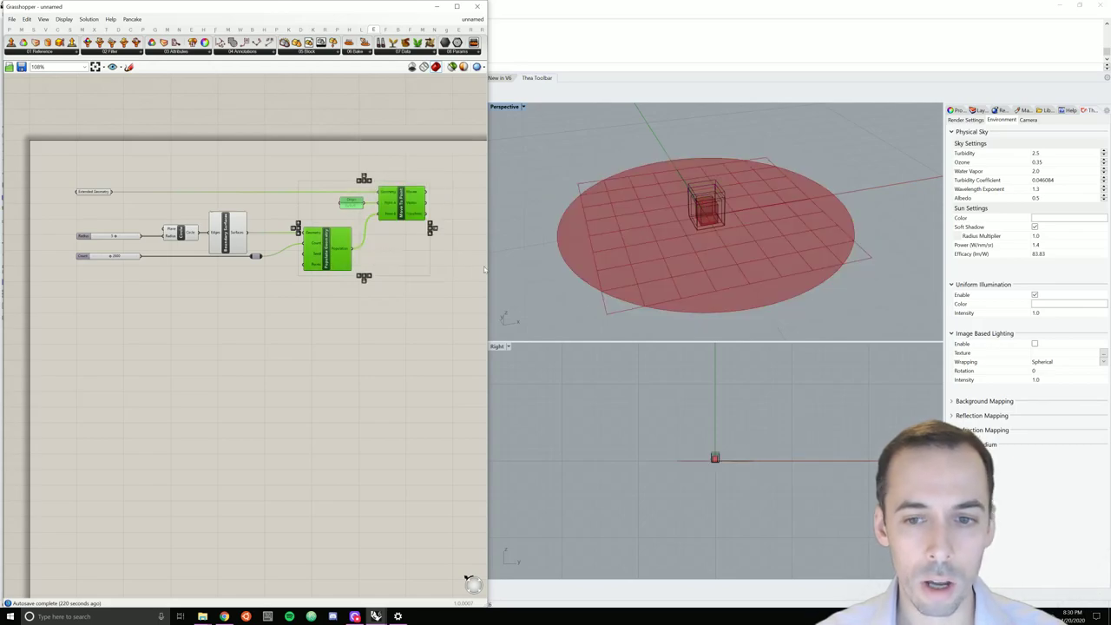
right_click_drag(623, 280, 659, 250)
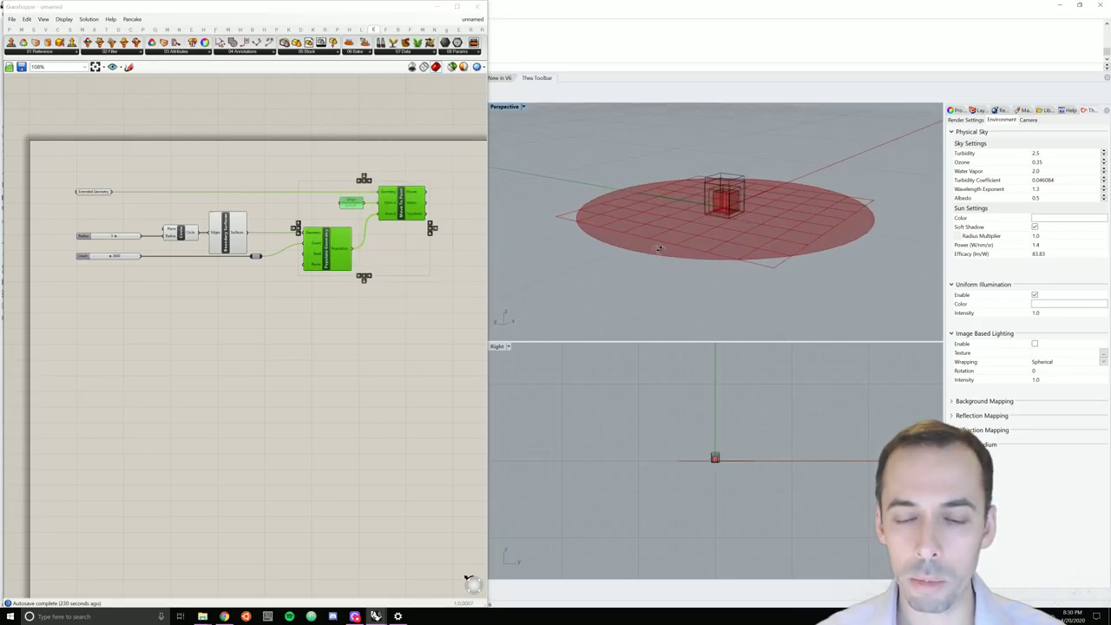
left_click(306, 318)
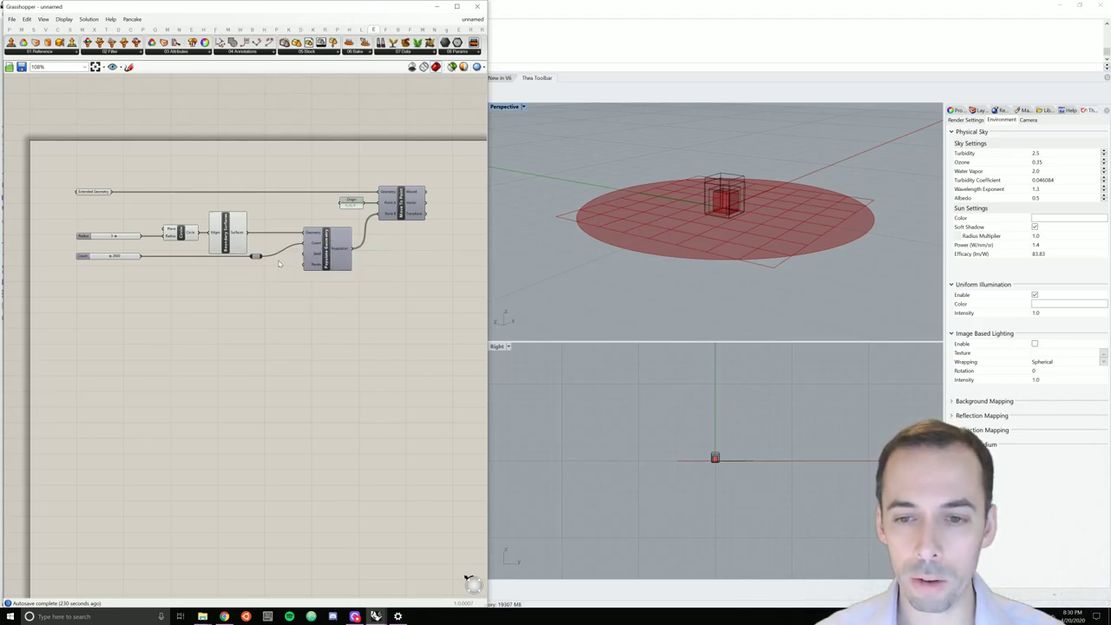
Turn the preview of the Move To Point component on and back off
right_click(401, 202)
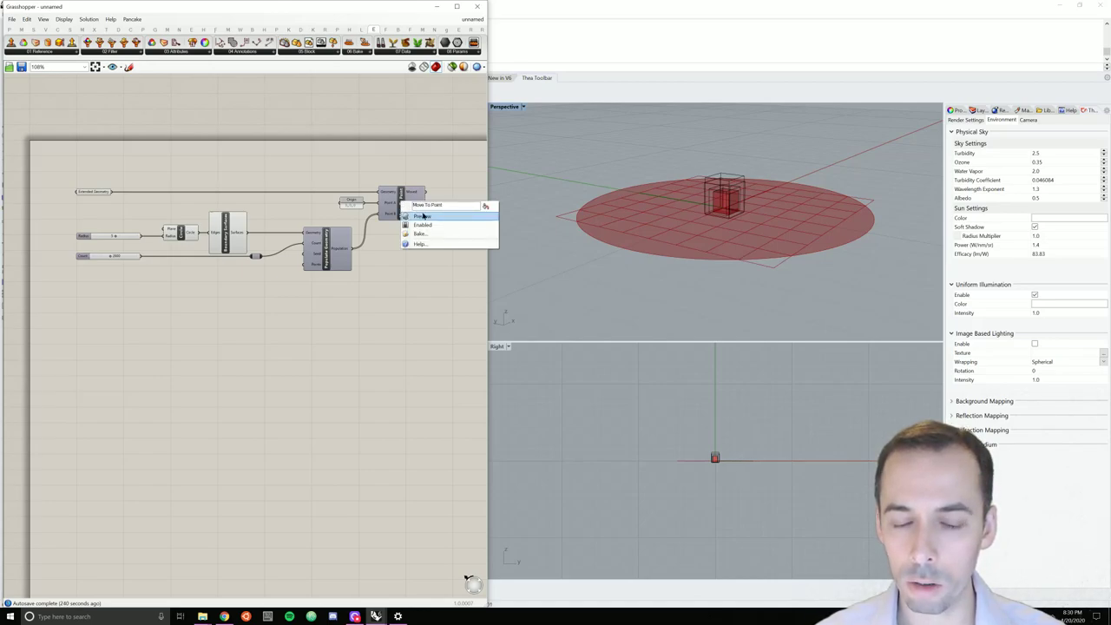
left_click(423, 215)
right_click(401, 203)
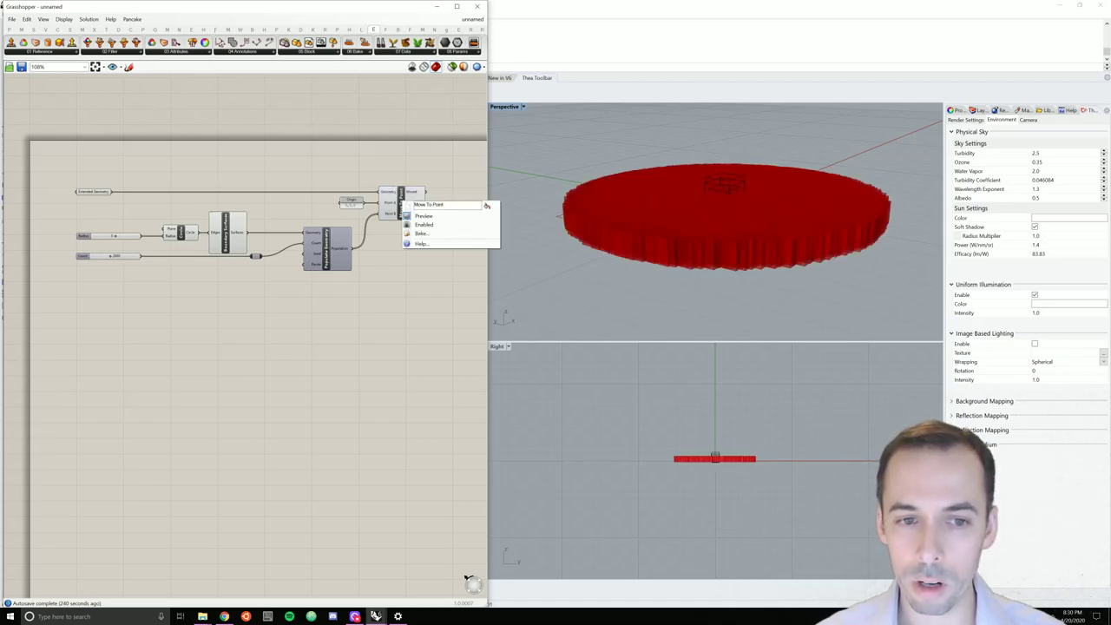
left_click(422, 215)
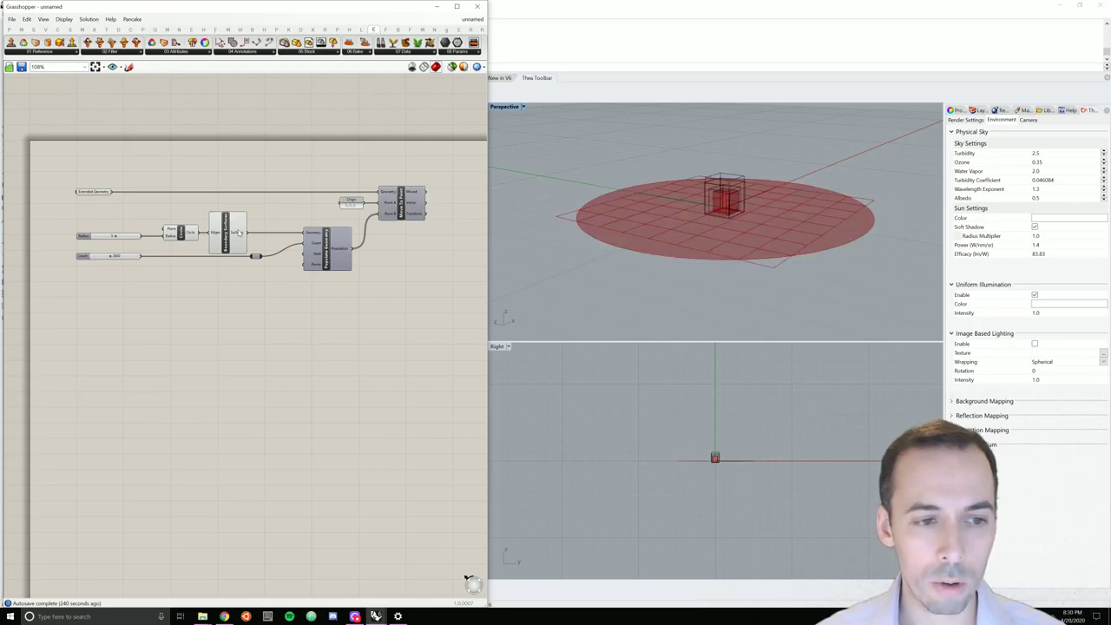
Add a Scale component and place it directly below Populate Geometry
double_click(270, 295)
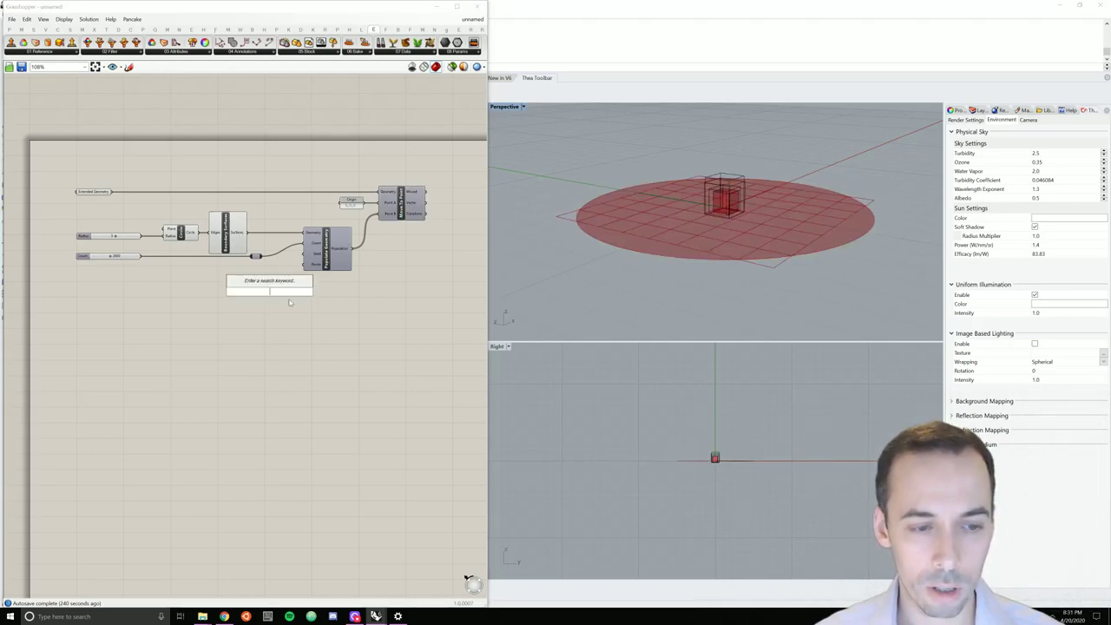
type("scale")
key("Return")
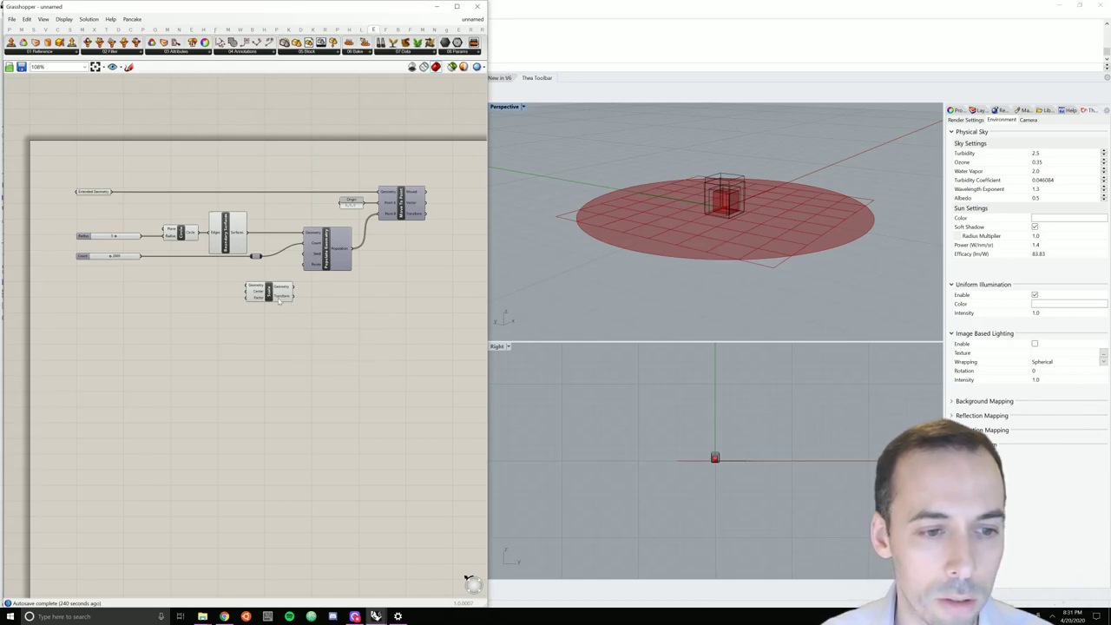
left_click_drag(265, 292, 322, 288)
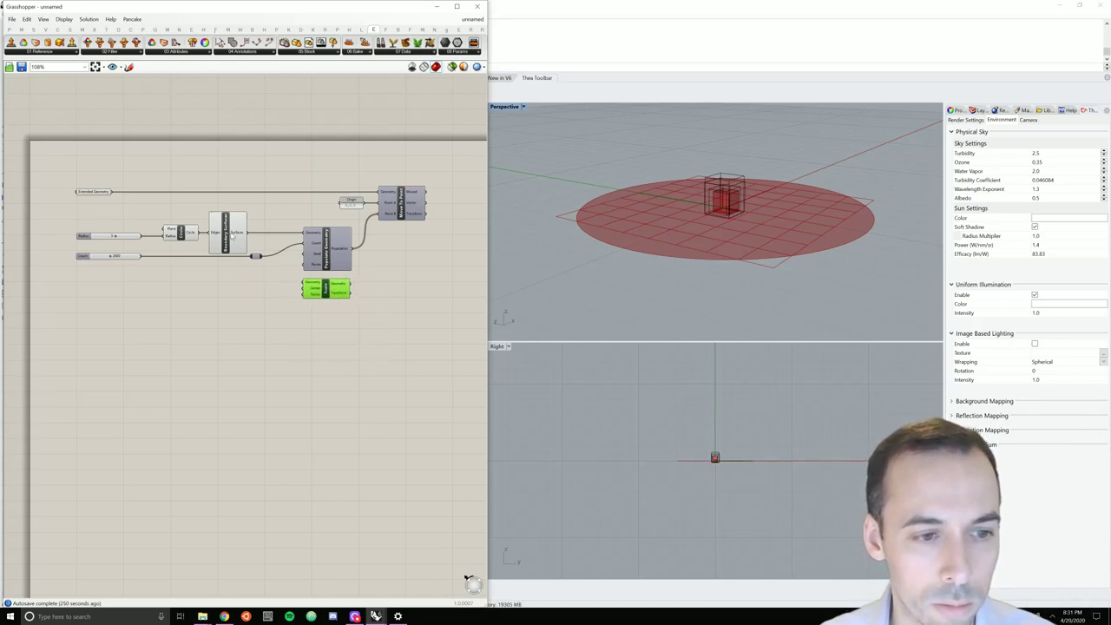
Wire the Boundary Surfaces output into Scale's Geometry input and add a panel beside the Scale component
left_click_drag(250, 236, 326, 282)
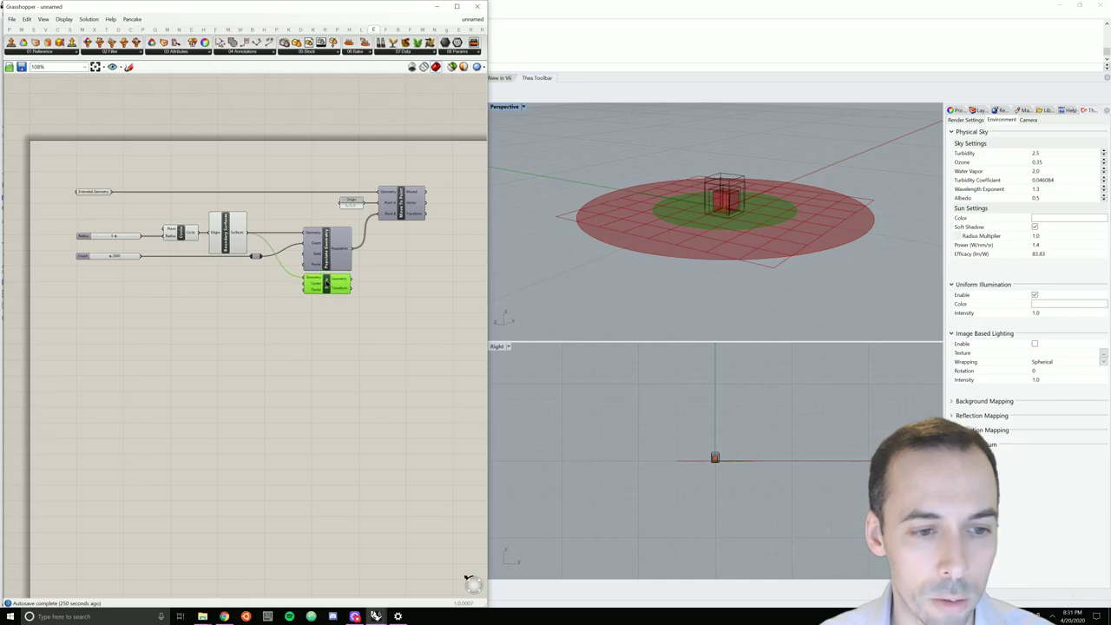
left_click(261, 295)
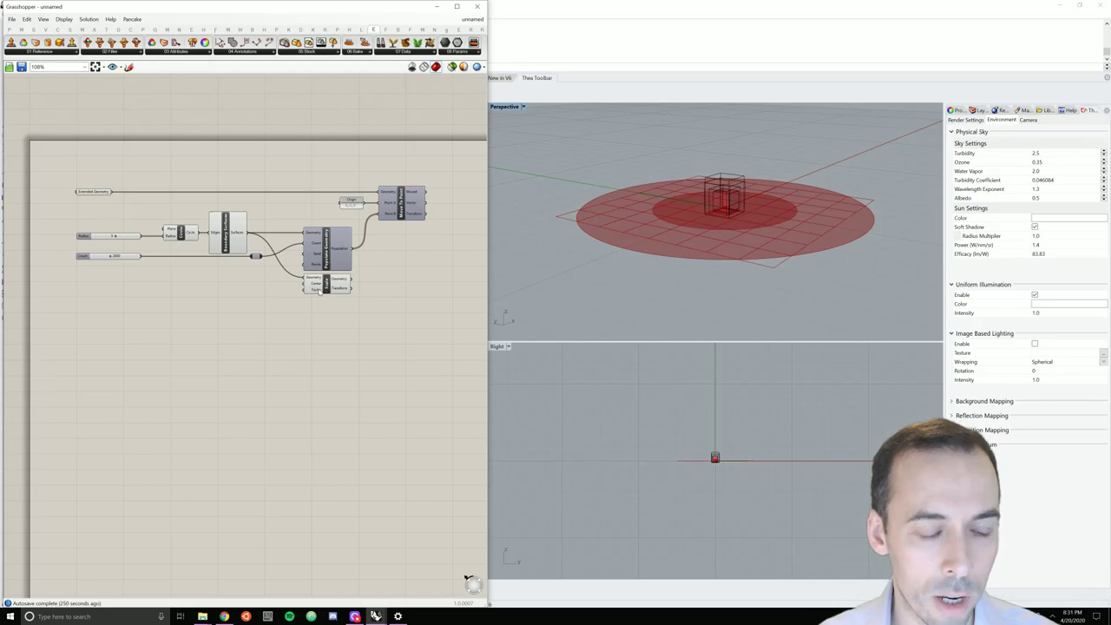
double_click(252, 287)
type("panel")
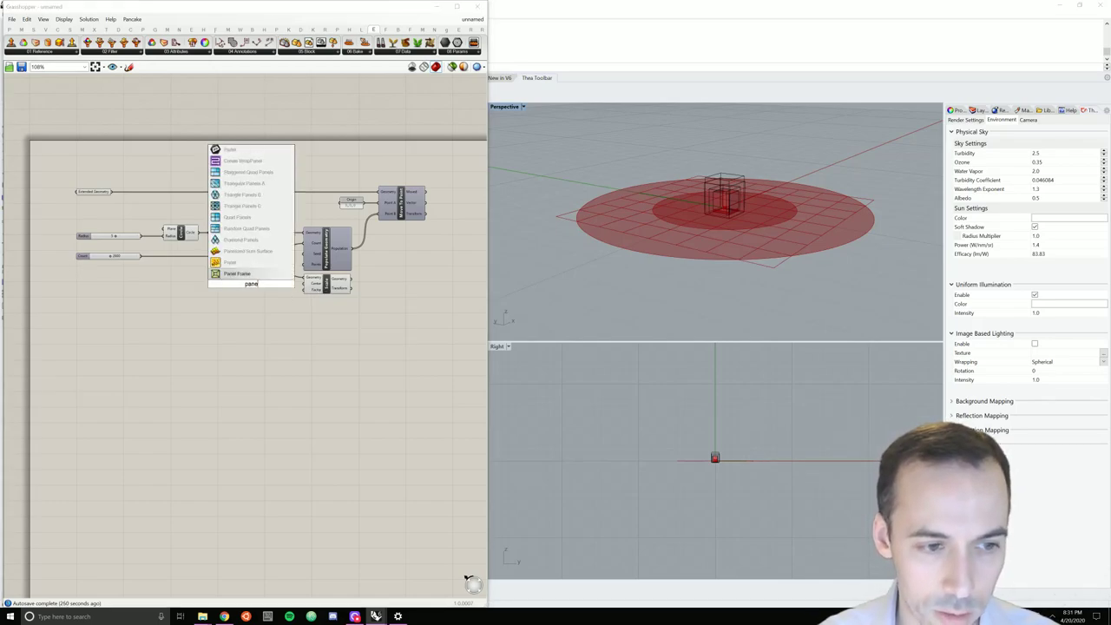
key("Return")
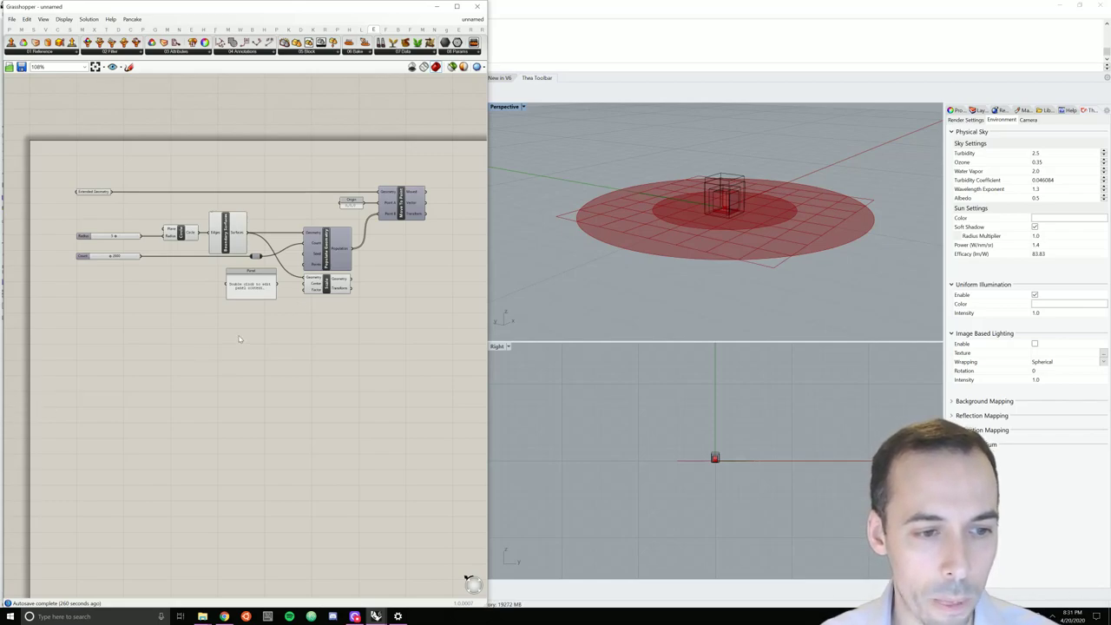
Replace the new panel's default text with the scale factor for slightly enlarging the disc
right_click(256, 272)
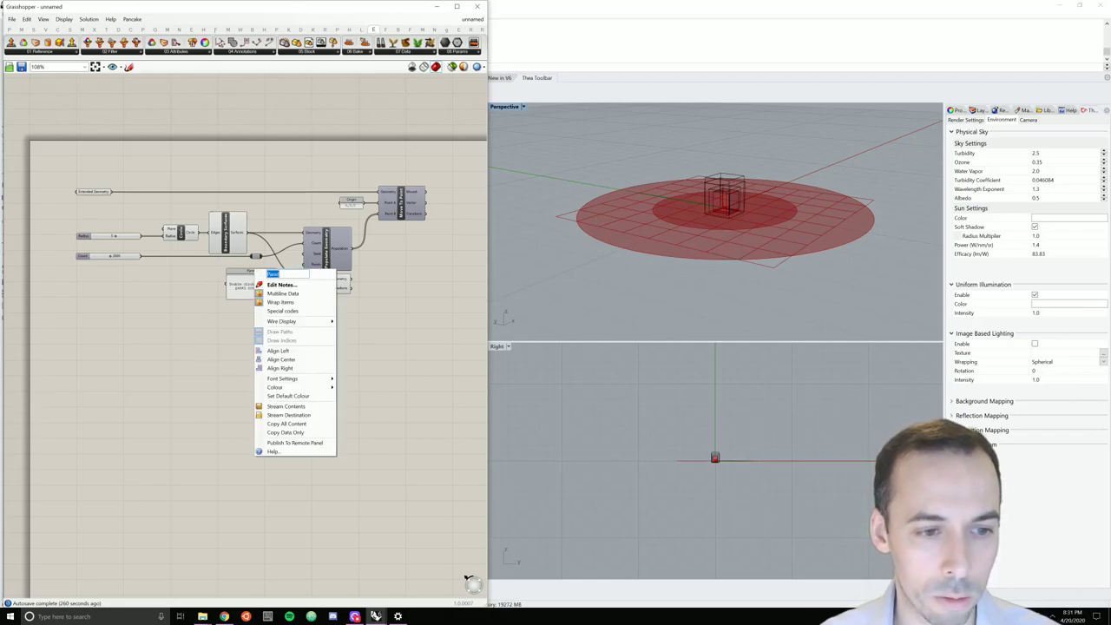
left_click(239, 275)
double_click(238, 276)
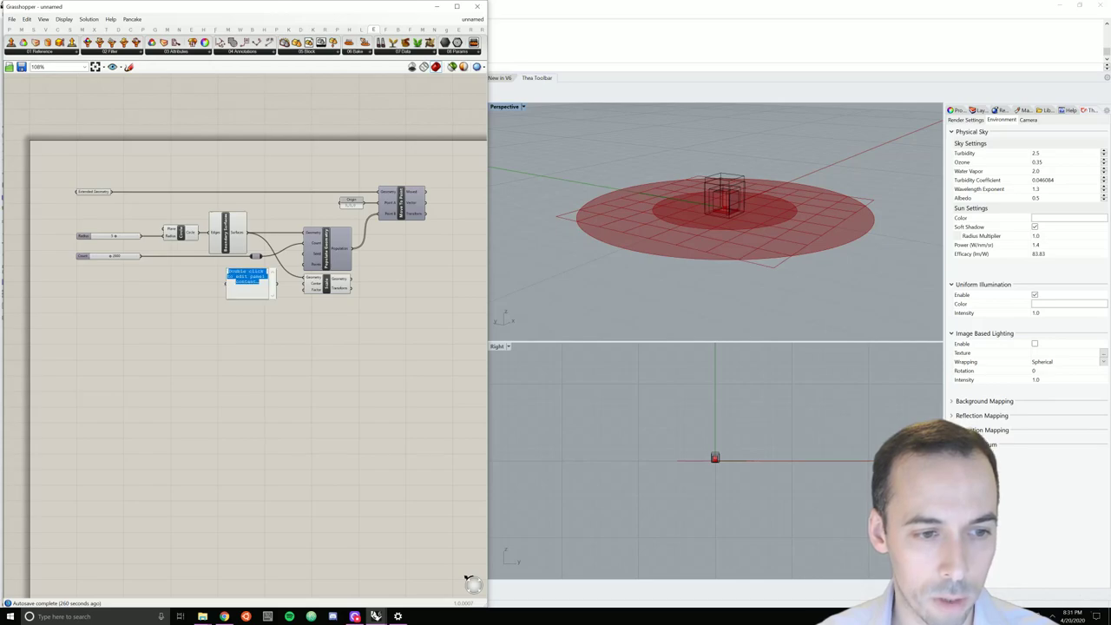
key("BackSpace")
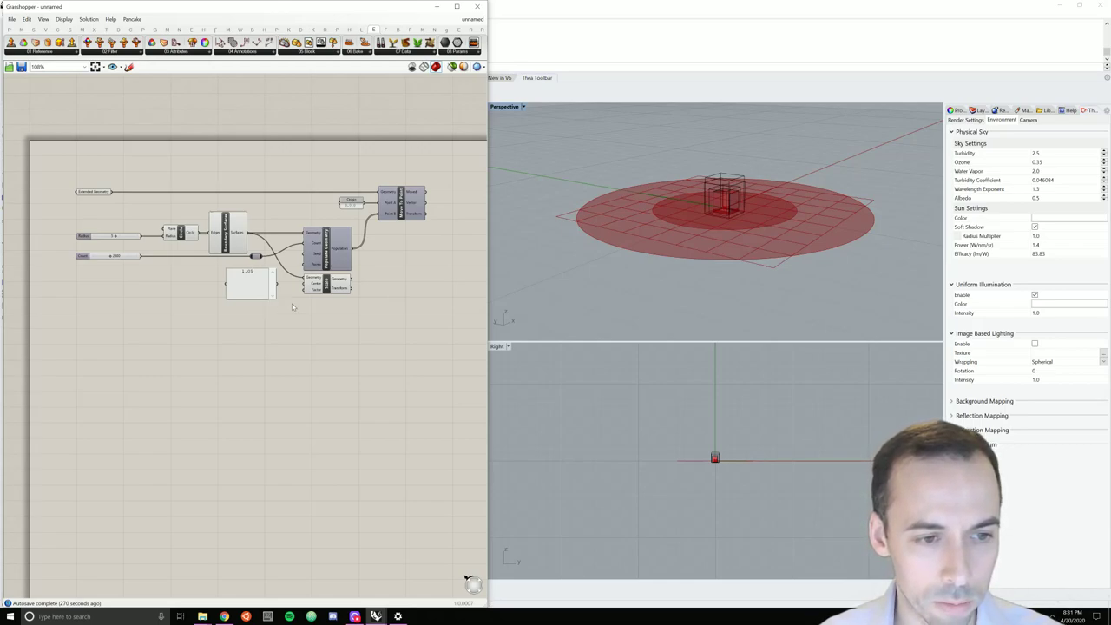
left_click(247, 314)
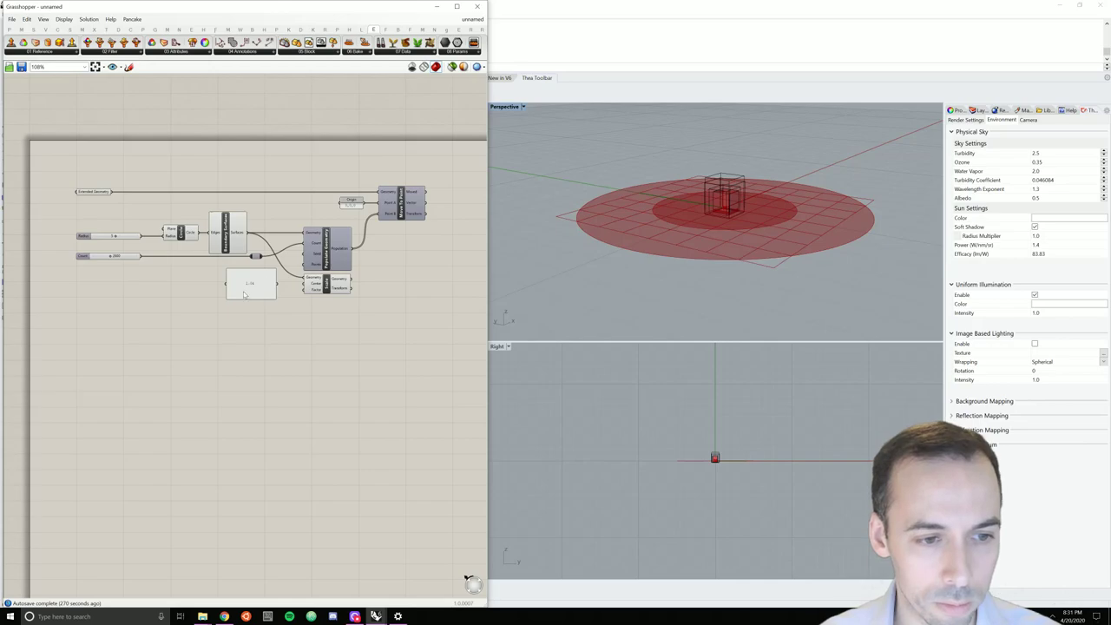
Shrink the panel, wire it into Scale's Factor input and align it with that input
left_click_drag(274, 297, 304, 290)
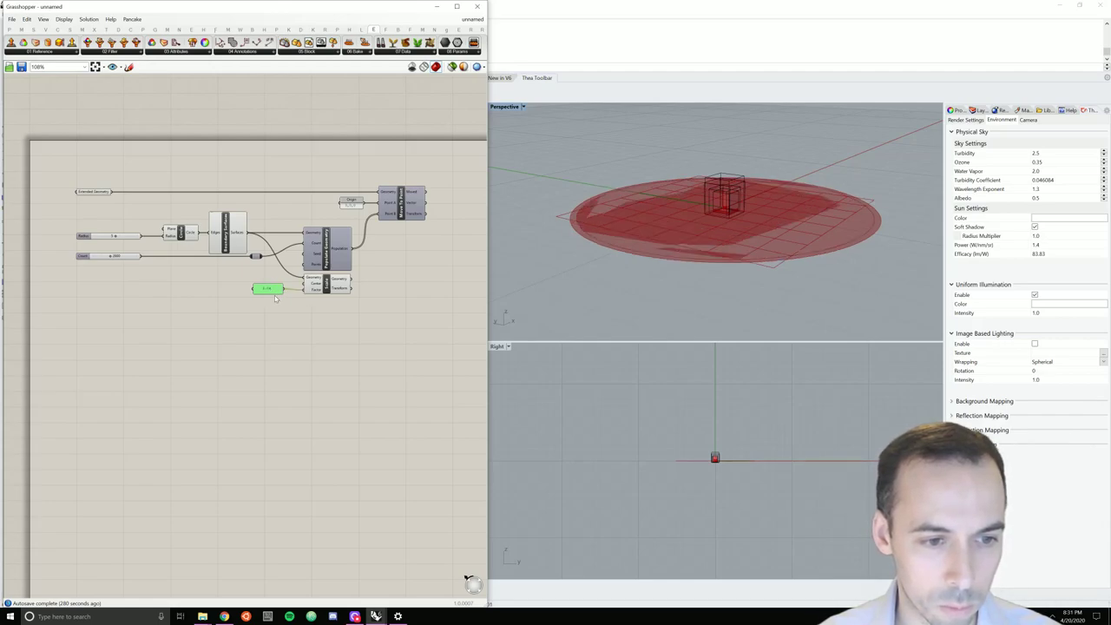
left_click_drag(270, 293, 274, 290)
left_click(283, 307)
mouse_move(695, 250)
right_mouse_down()
mouse_move(717, 244)
mouse_move(694, 258)
right_mouse_up()
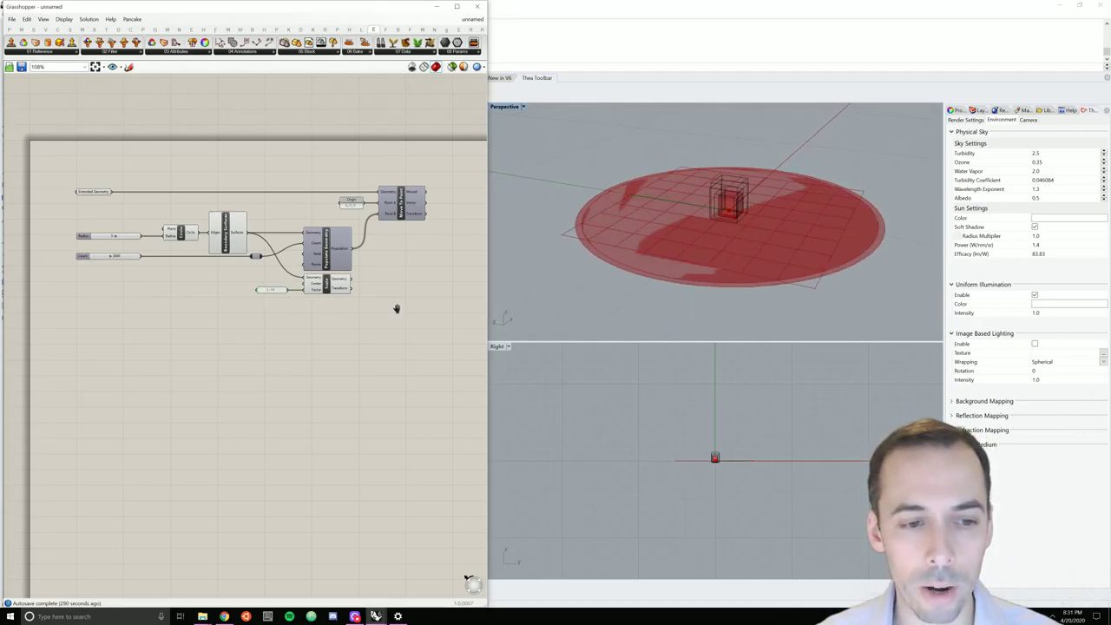
Add an Extrude component beside Scale and wire Scale's Geometry output into its Base input
right_click_drag(396, 306, 319, 292)
double_click(324, 283)
type("extr")
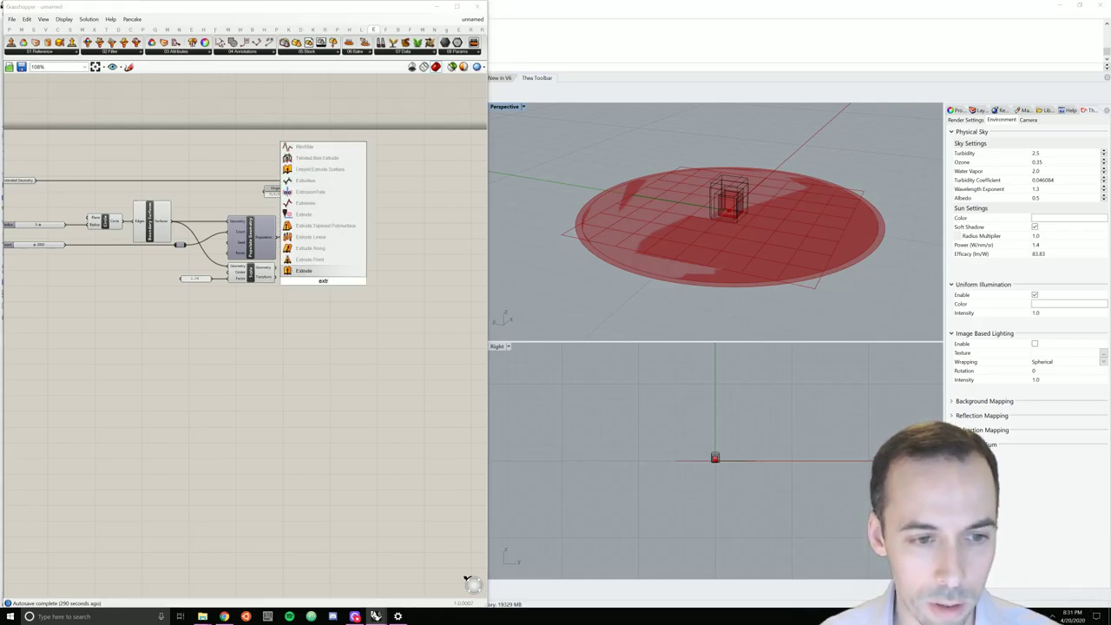
key("Return")
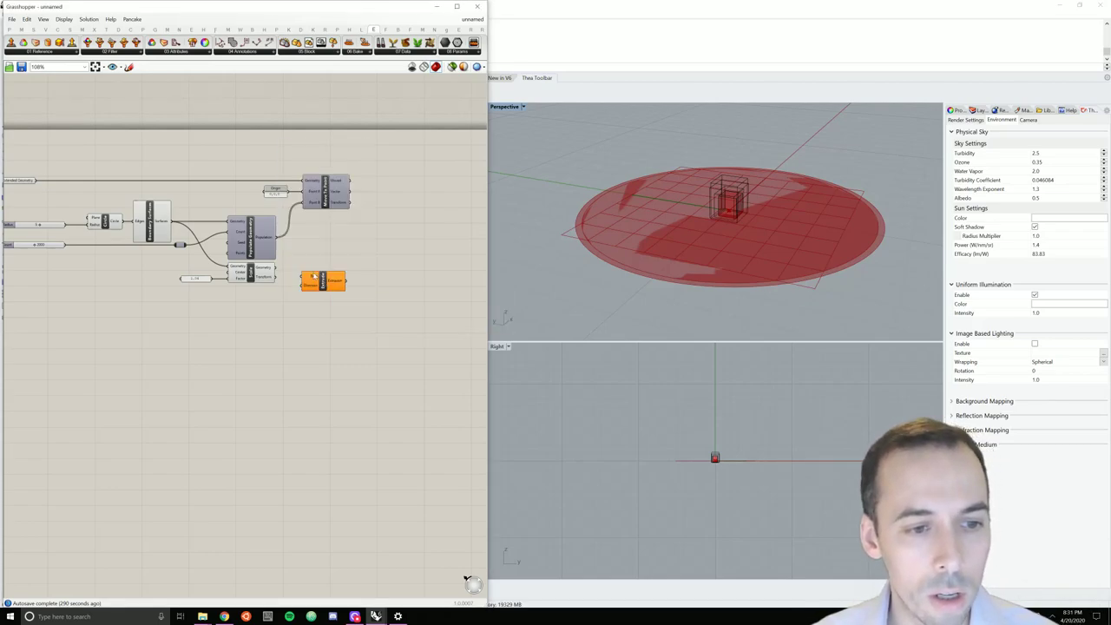
left_click_drag(277, 267, 330, 274)
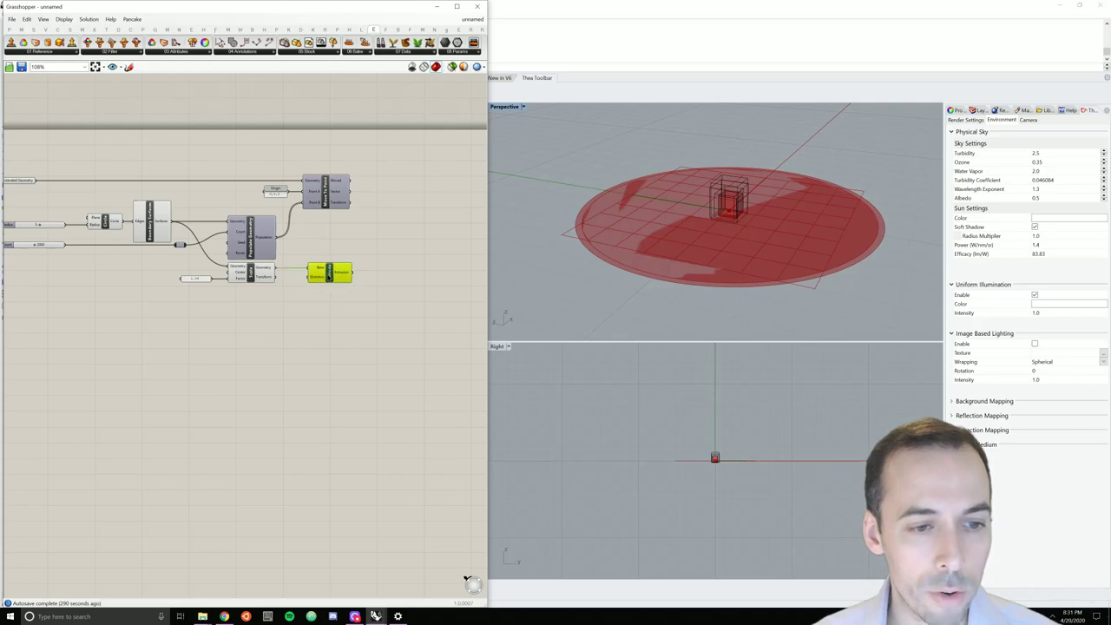
left_click(286, 303)
Add a Unit Z component below Scale and wire its vector into Extrude's Direction input
double_click(280, 300)
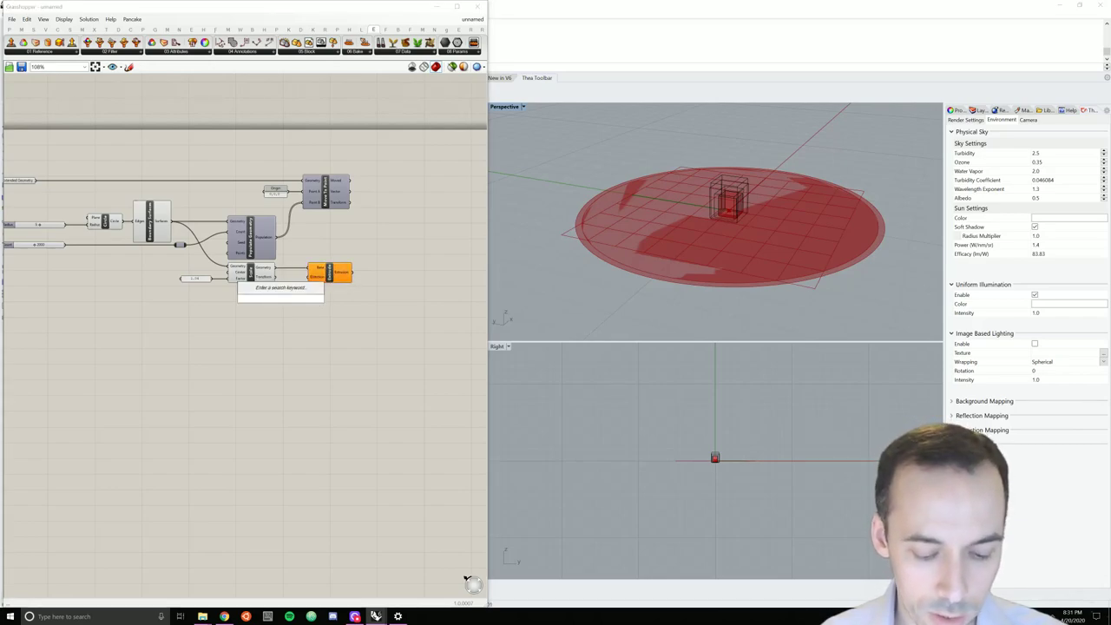
type("unit")
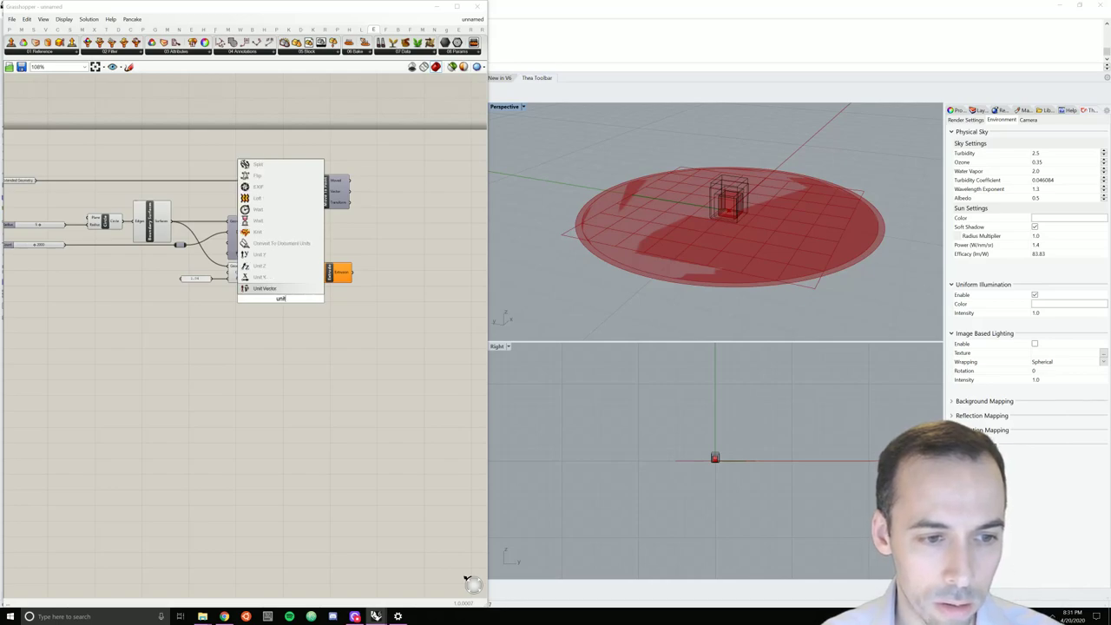
type("z")
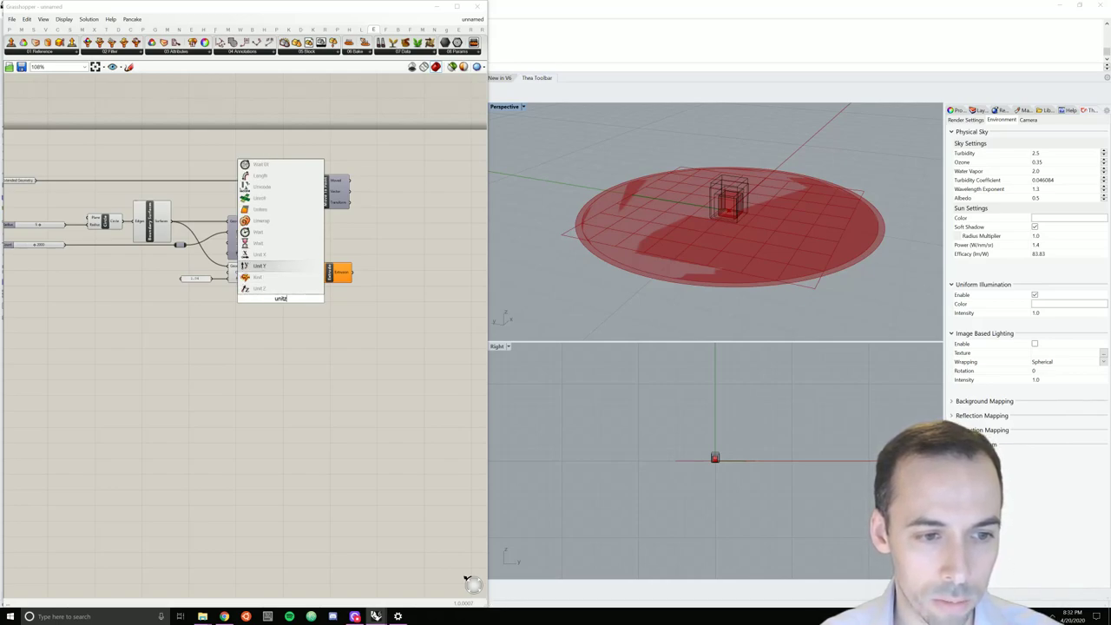
key("Return")
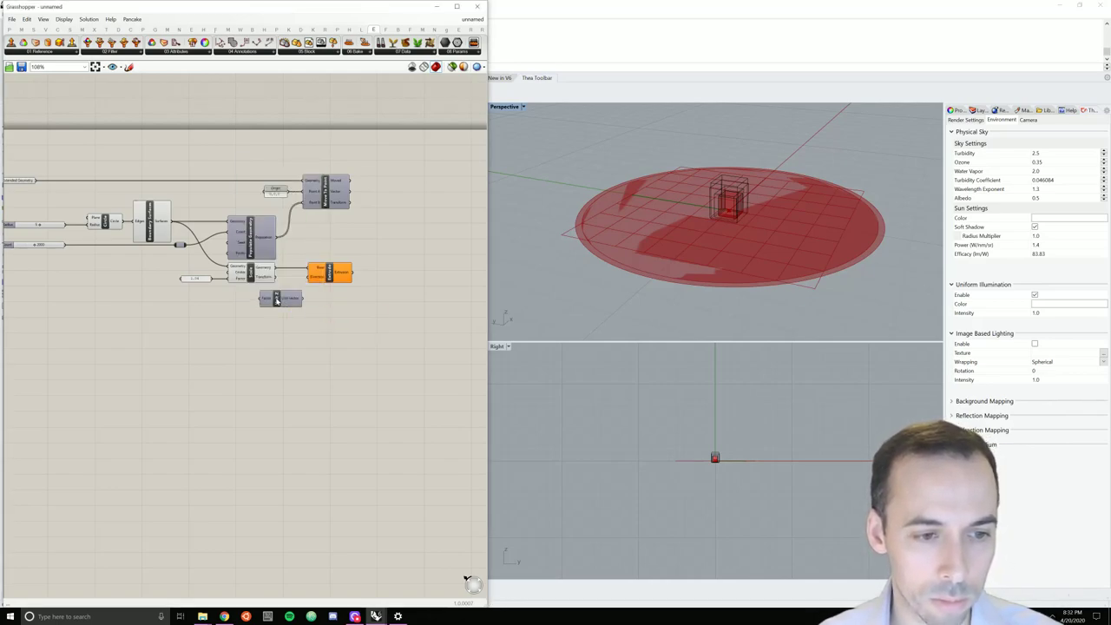
left_click_drag(276, 299, 309, 277)
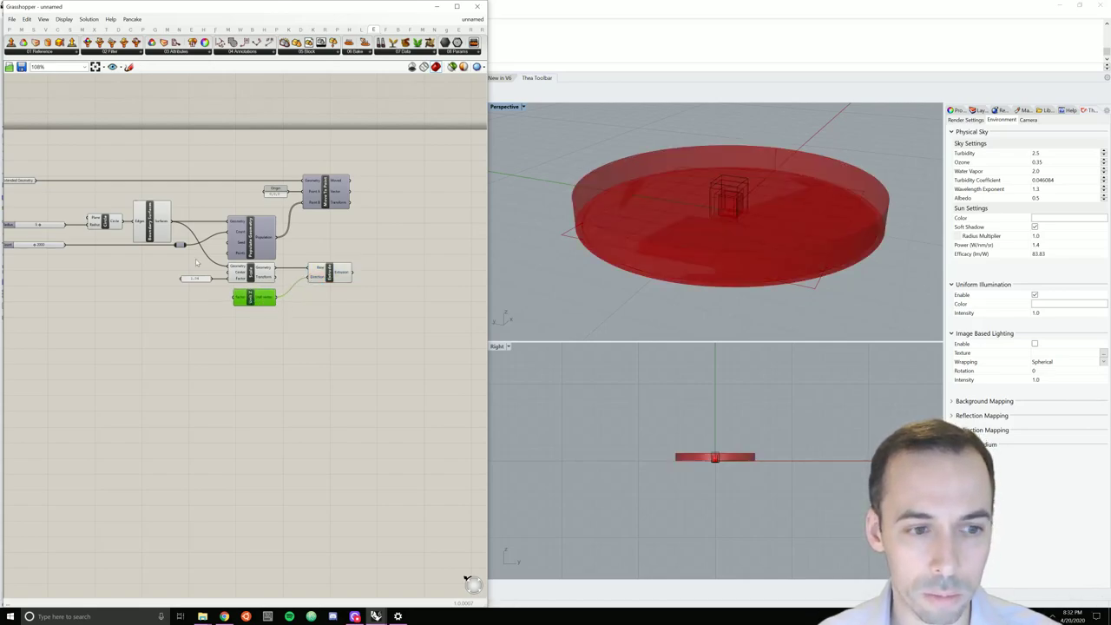
Add a number slider in the empty canvas area below the Count slider
right_click_drag(167, 292, 241, 263)
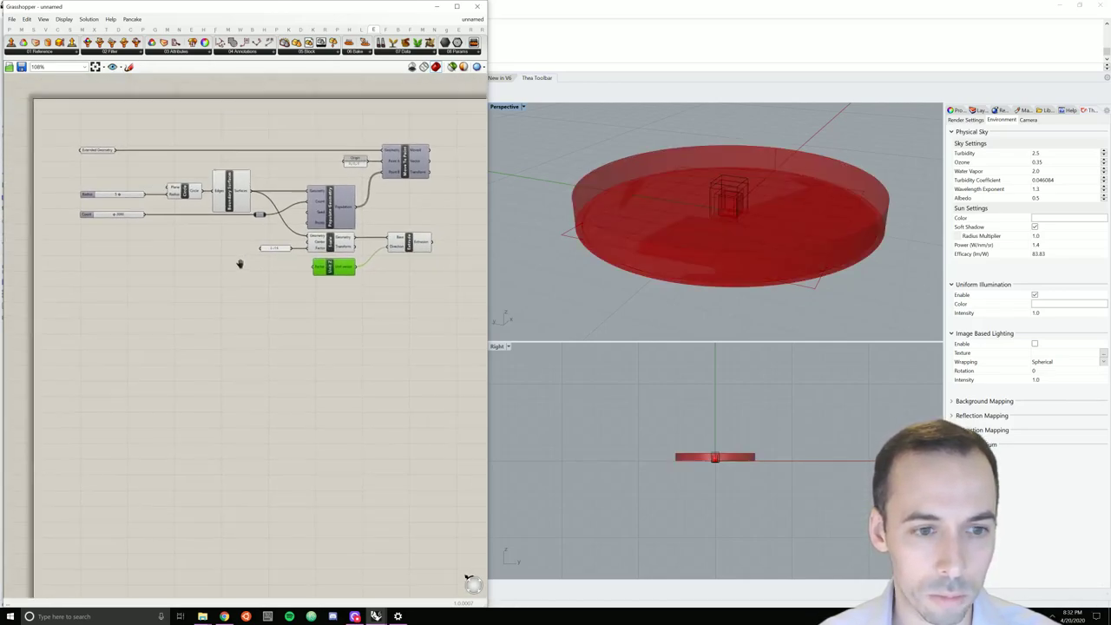
double_click(150, 271)
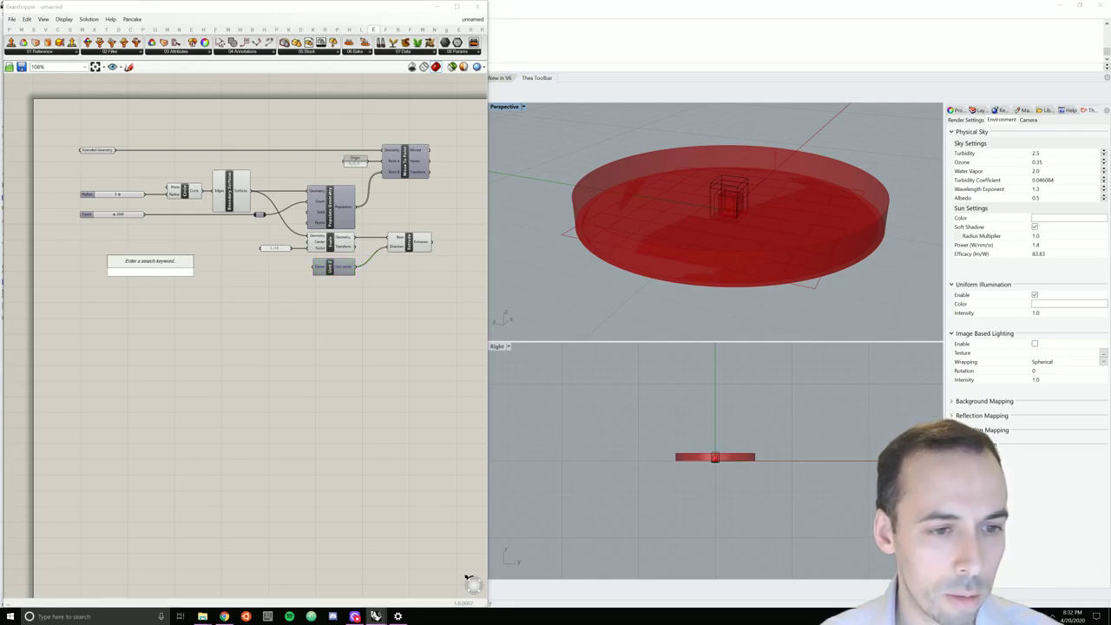
type("numb")
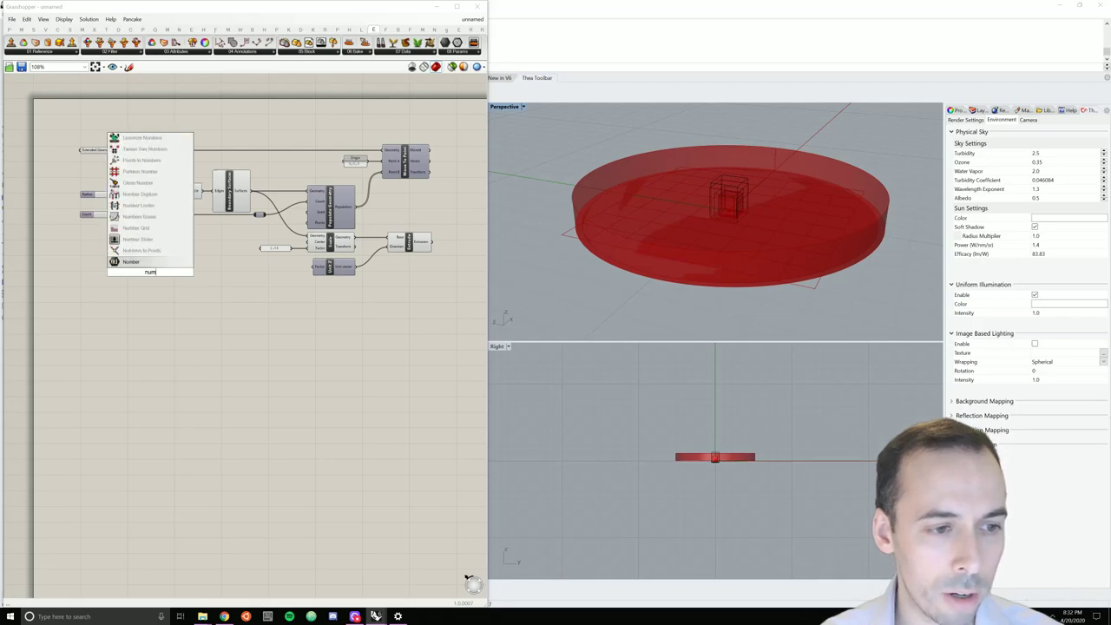
key("Up")
key("Up")
key("Return")
Name the new slider Thickness and give it two decimal digits, a minimum of -1 and a value of -0.25
double_click(131, 273)
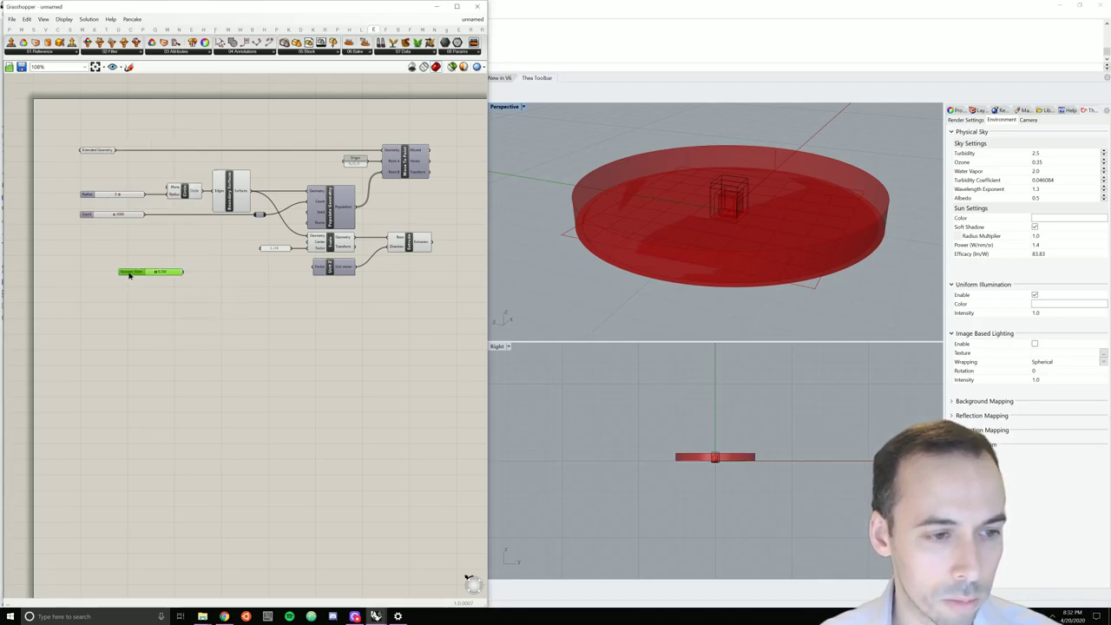
left_click_drag(165, 200, 90, 197)
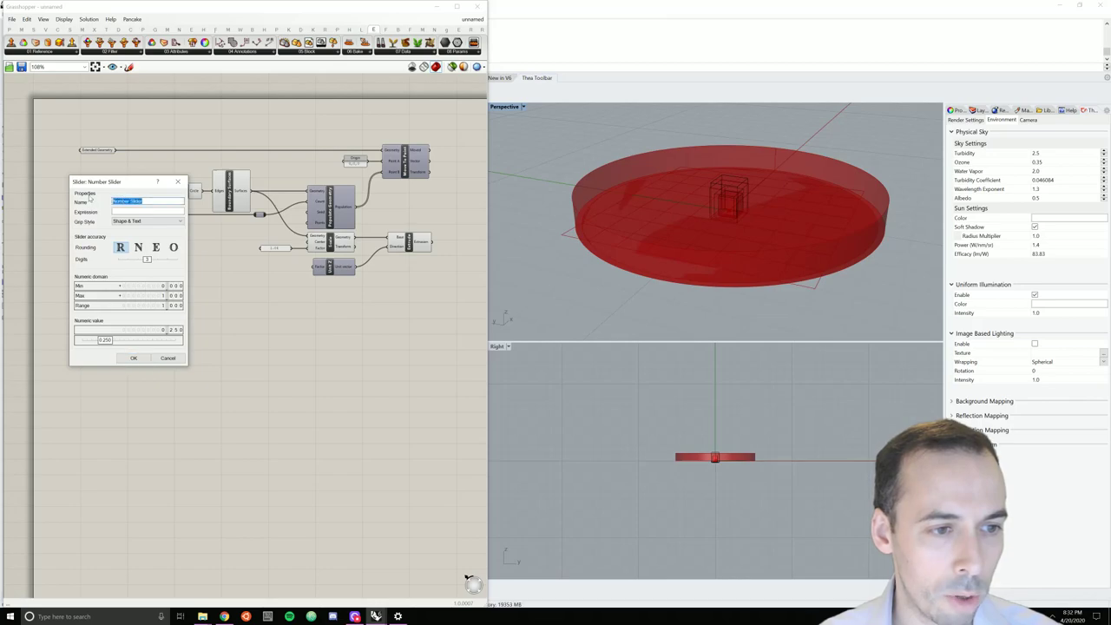
type("Thickness")
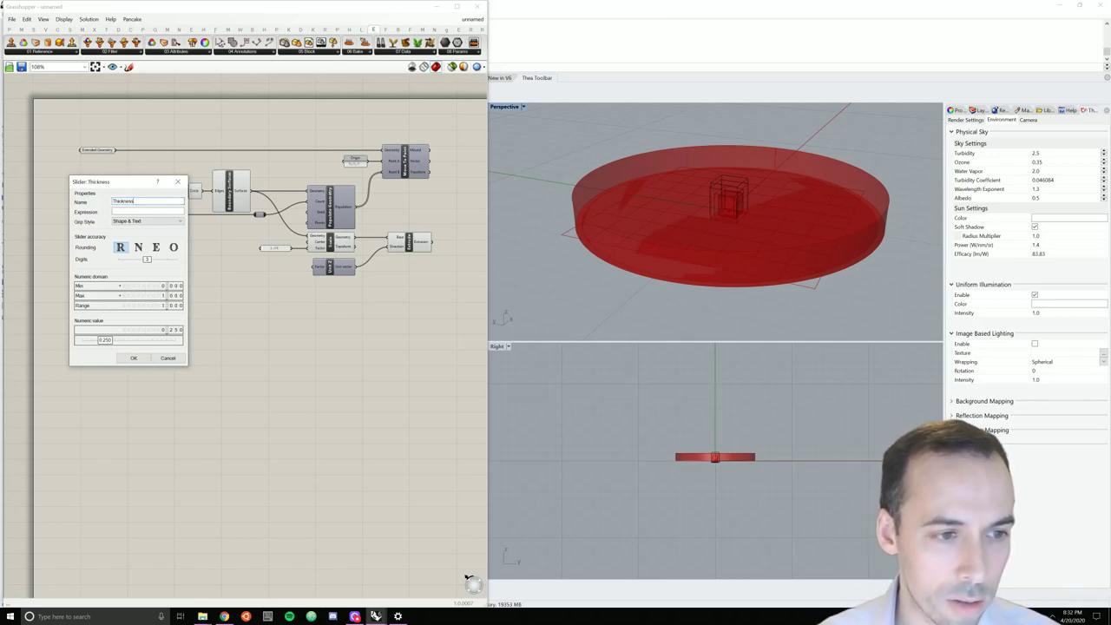
left_click_drag(147, 258, 137, 261)
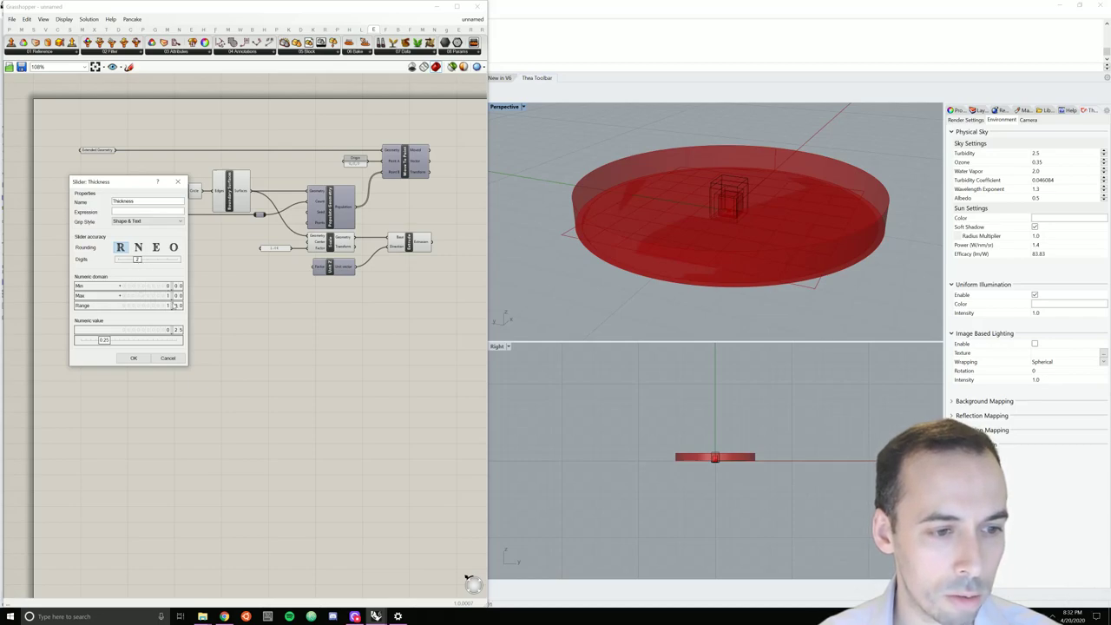
double_click(153, 287)
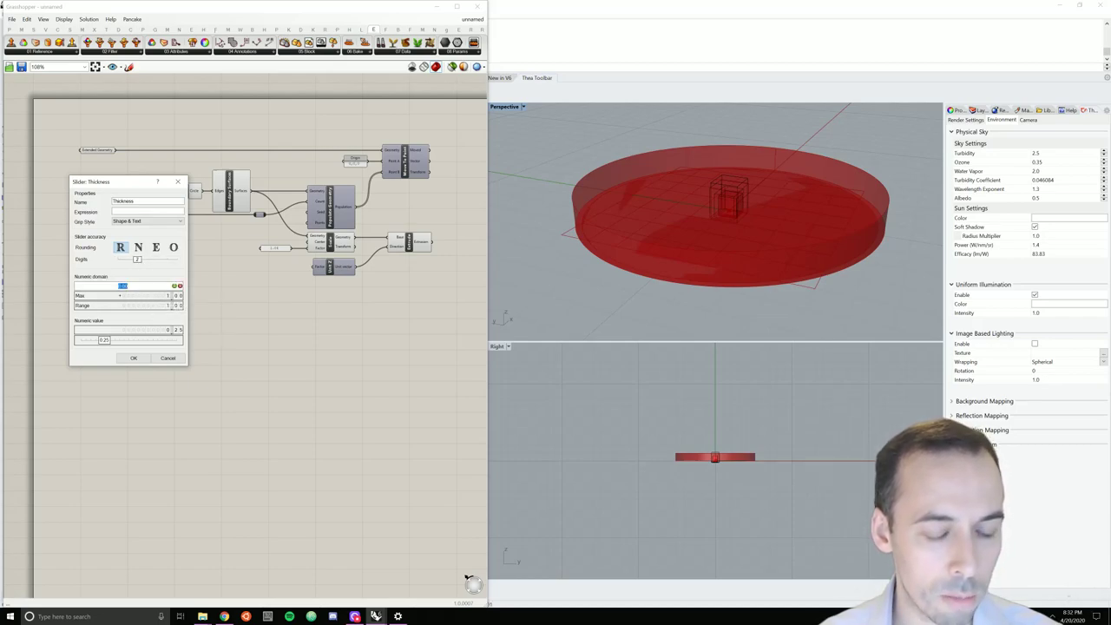
type("0")
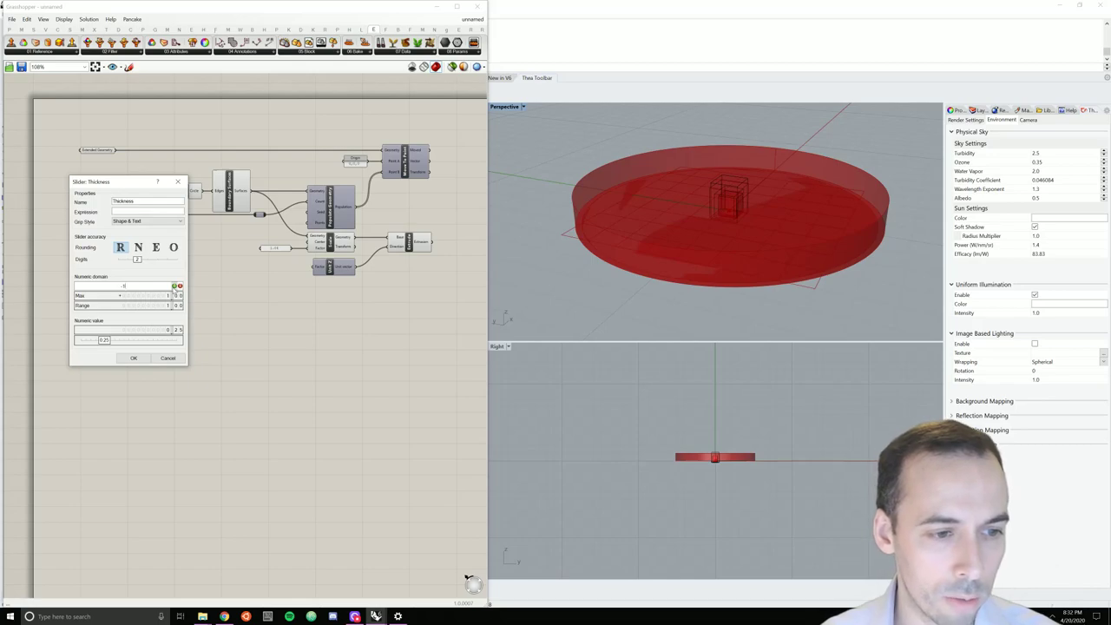
left_click(174, 287)
double_click(131, 342)
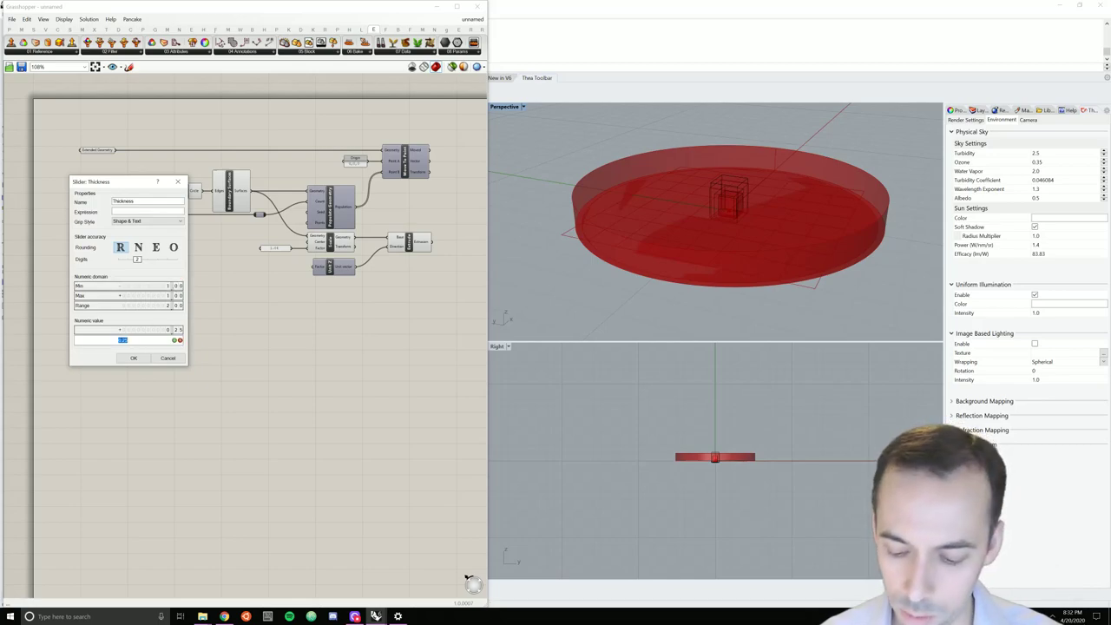
type("-")
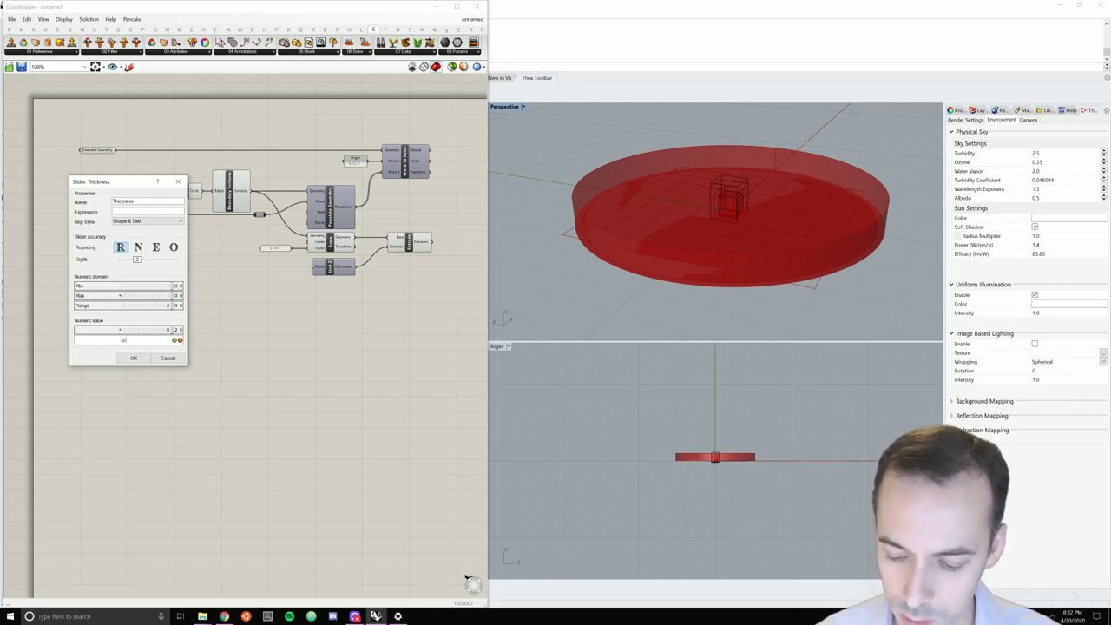
left_click(134, 358)
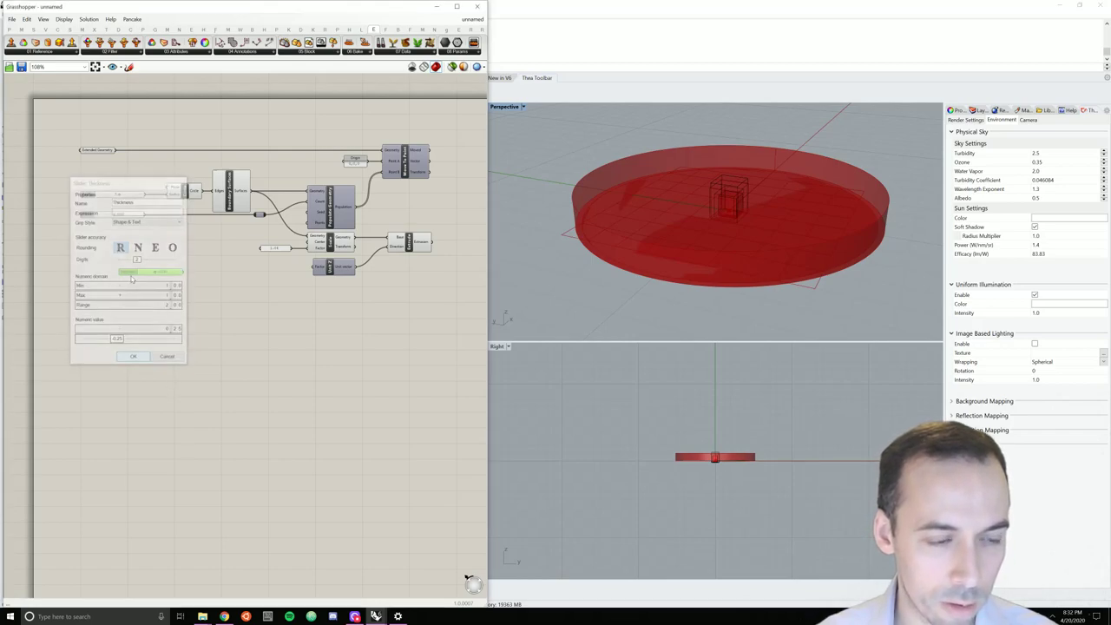
Wire the Thickness slider into Unit Z's Factor input and line the slider up beneath the Count slider
left_click_drag(184, 272, 313, 267)
left_click_drag(131, 274, 93, 272)
left_click(136, 291)
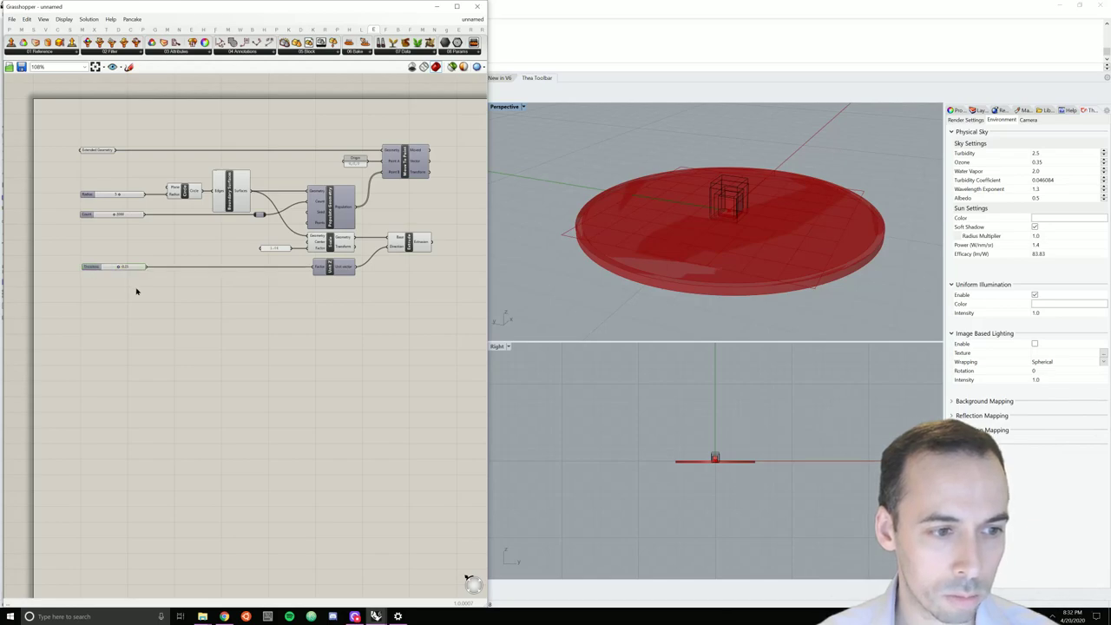
Disable the preview of all components feeding Move To Point and Extrude, keeping the Extrude preview on
mouse_move(679, 302)
right_mouse_down()
mouse_move(691, 278)
mouse_move(676, 304)
right_mouse_up()
right_click_drag(425, 306, 320, 302)
right_click_drag(430, 224, 387, 233)
scroll(338, 305, "down", 2)
left_click_drag(263, 348, 63, 138)
middle_click(203, 242)
left_click(231, 216)
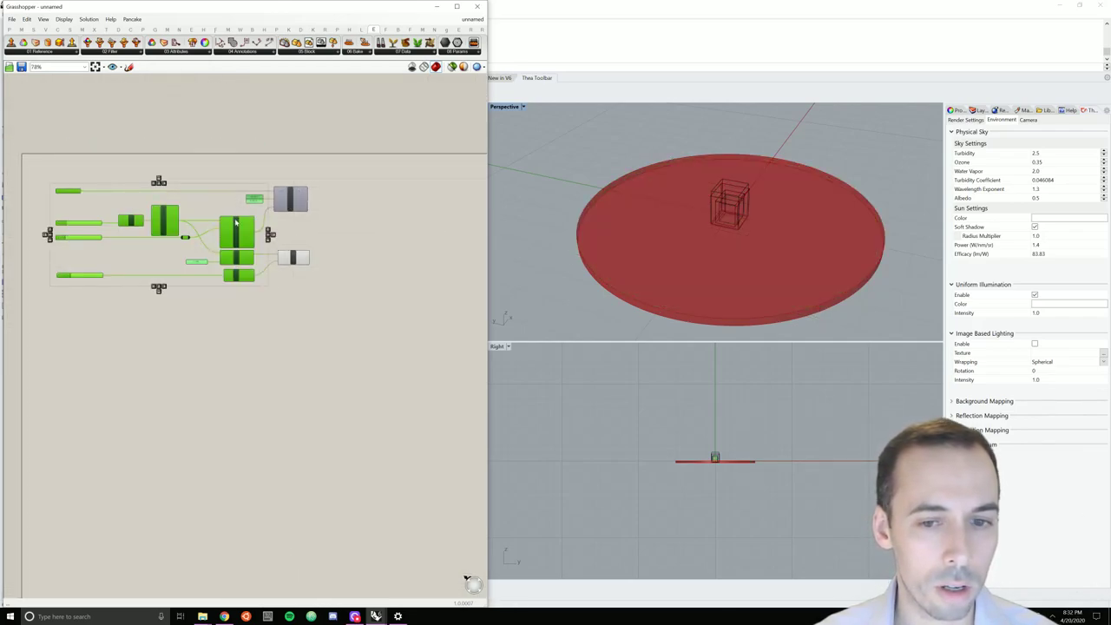
left_click(411, 280)
Add a Bake Objects component beyond Extrude and wire Extrude's Extrusion output into its Geometry input
scroll(398, 262, "up", 4)
scroll(321, 267, "up", 3)
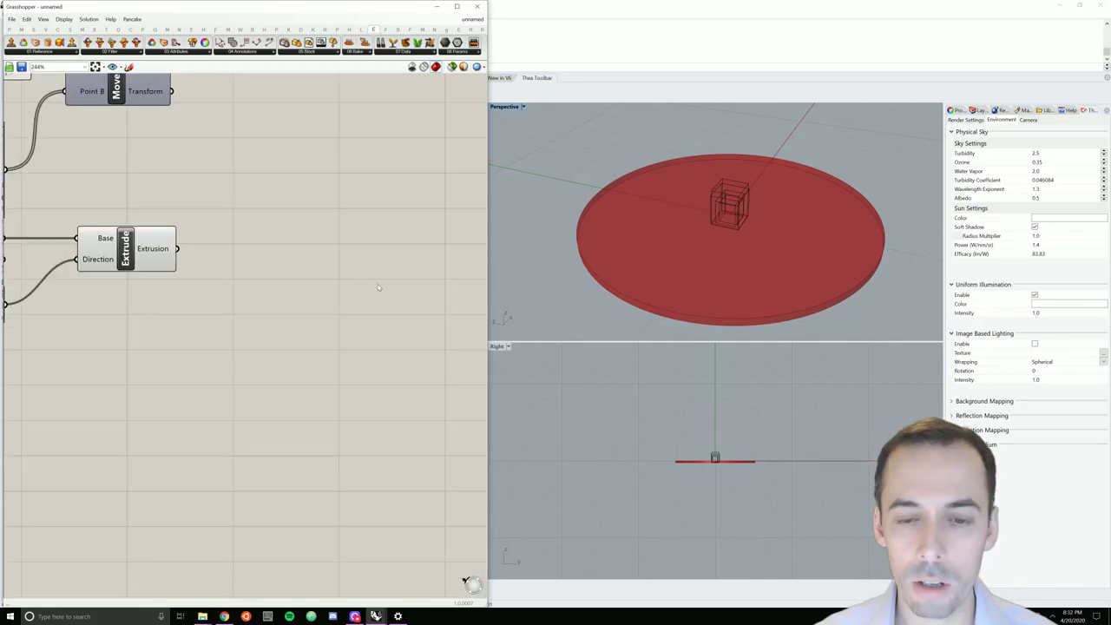
right_click_drag(682, 218, 676, 208)
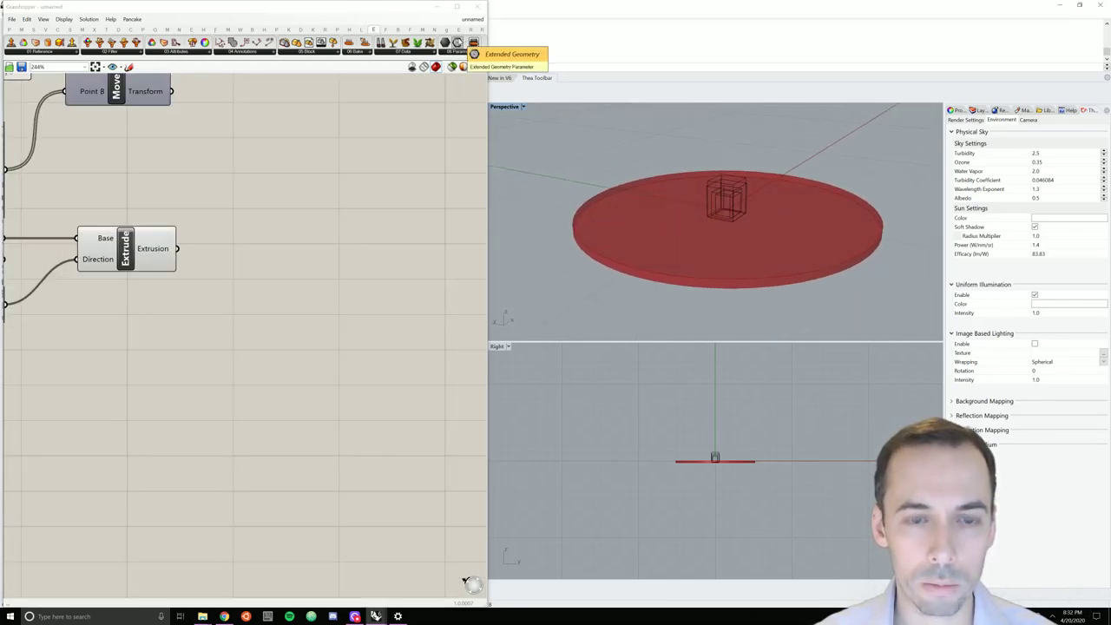
left_click(365, 53)
left_click(371, 67)
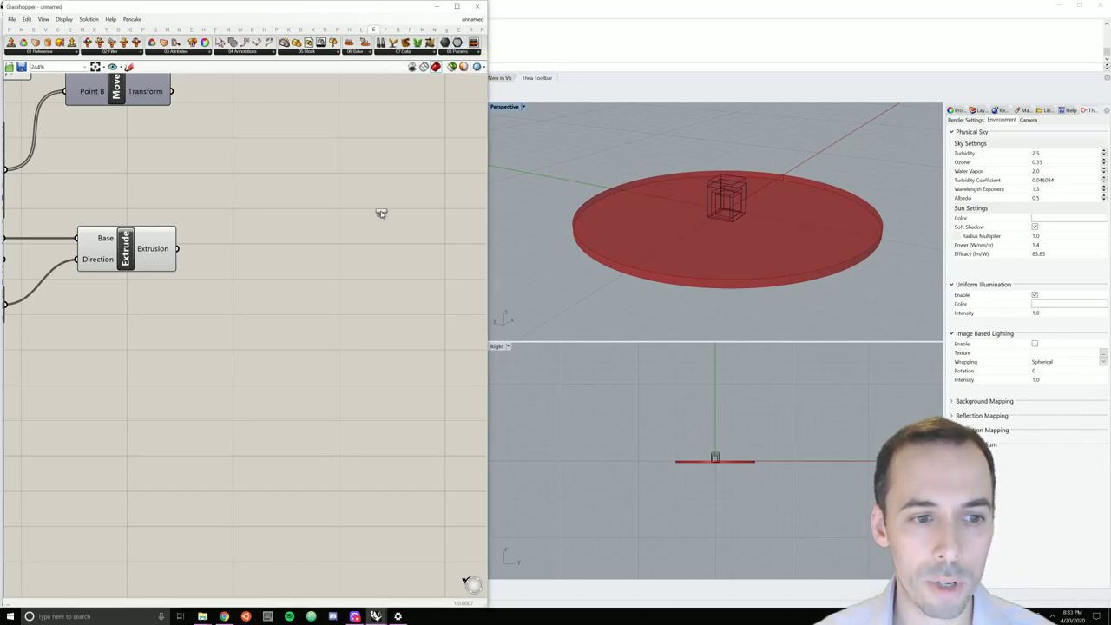
left_click(424, 248)
scroll(420, 245, "down", 5)
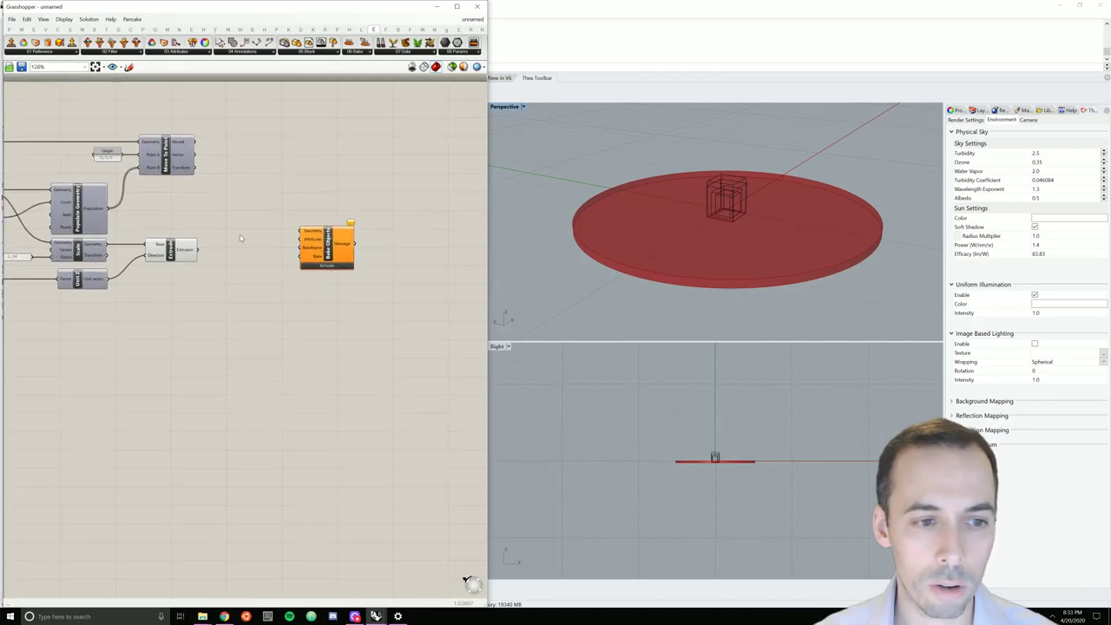
left_click_drag(197, 251, 423, 266)
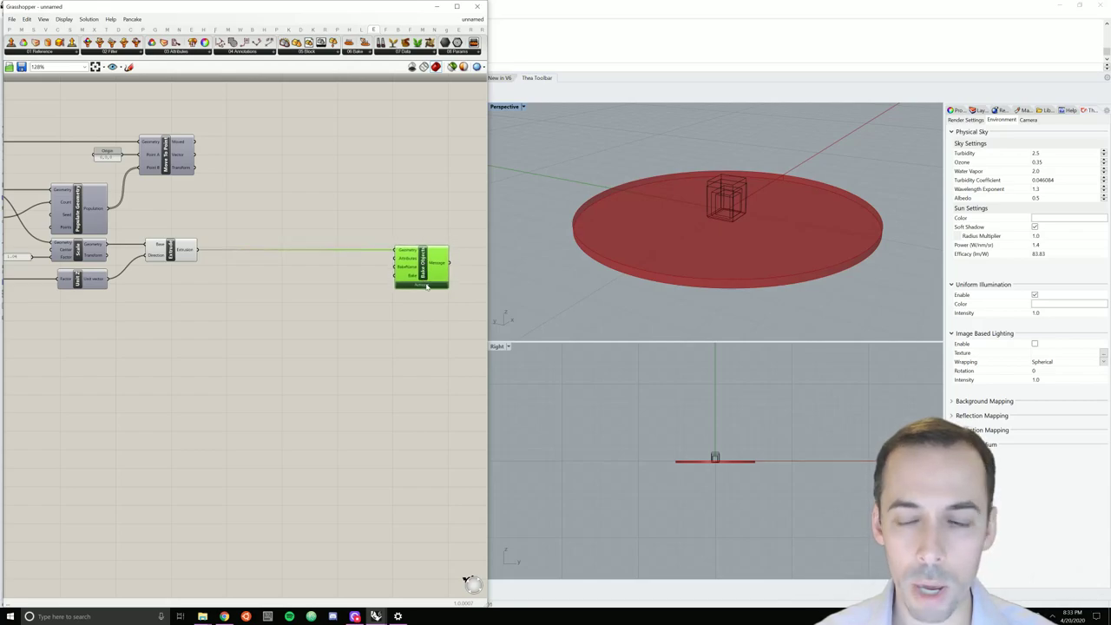
left_click(376, 280)
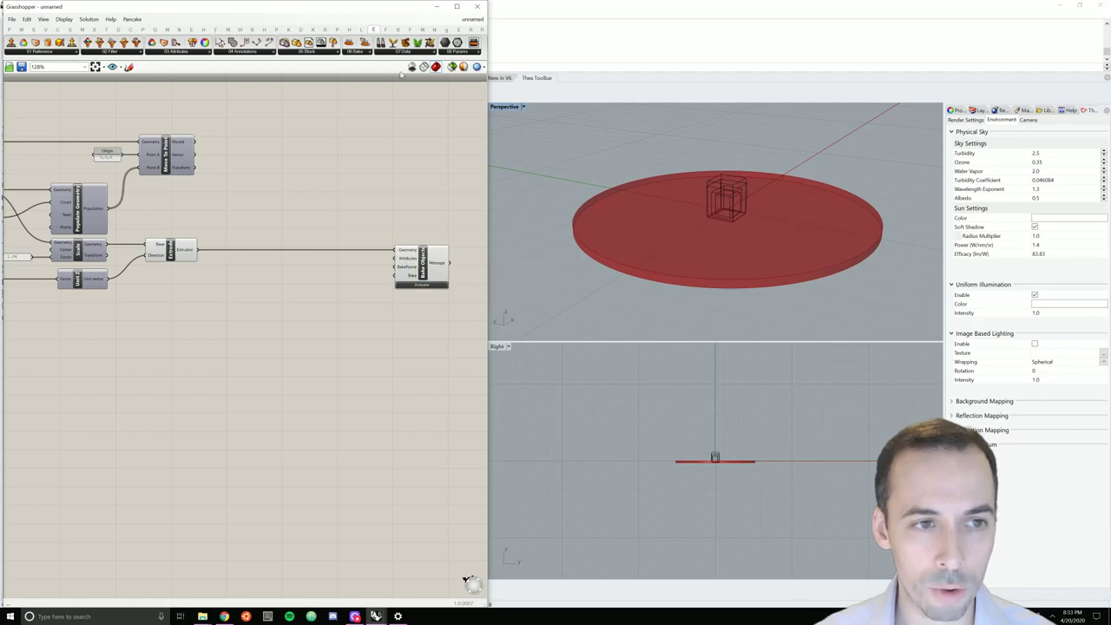
Add a Define Object Attributes component, wire it into Bake Objects' Attributes input and place it just before that component
left_click(184, 54)
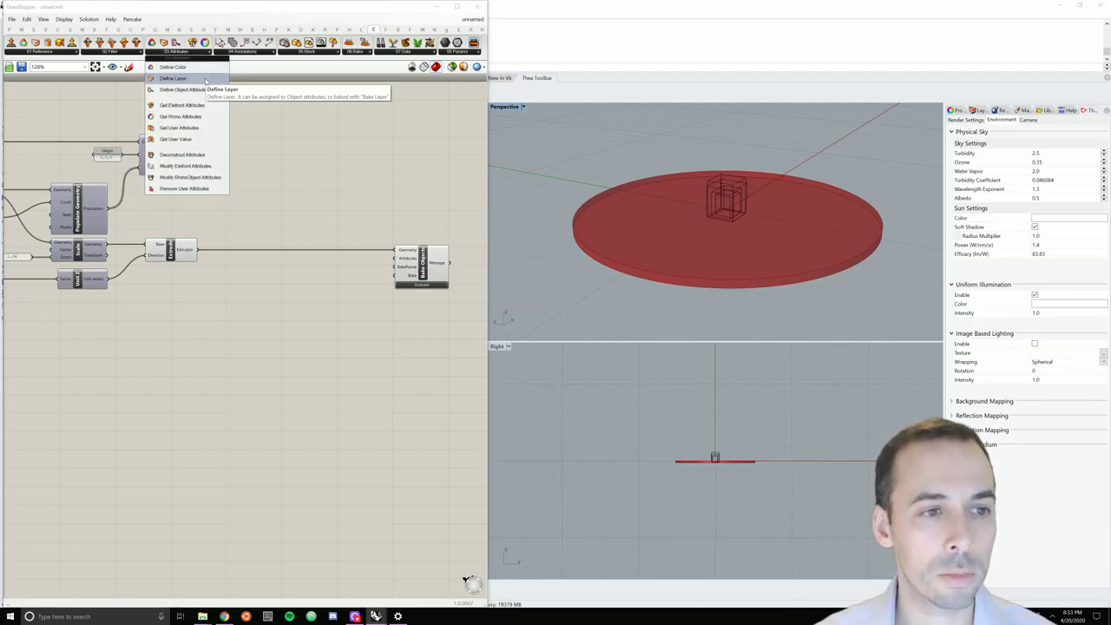
left_click_drag(184, 89, 452, 271)
scroll(393, 275, "down", 4)
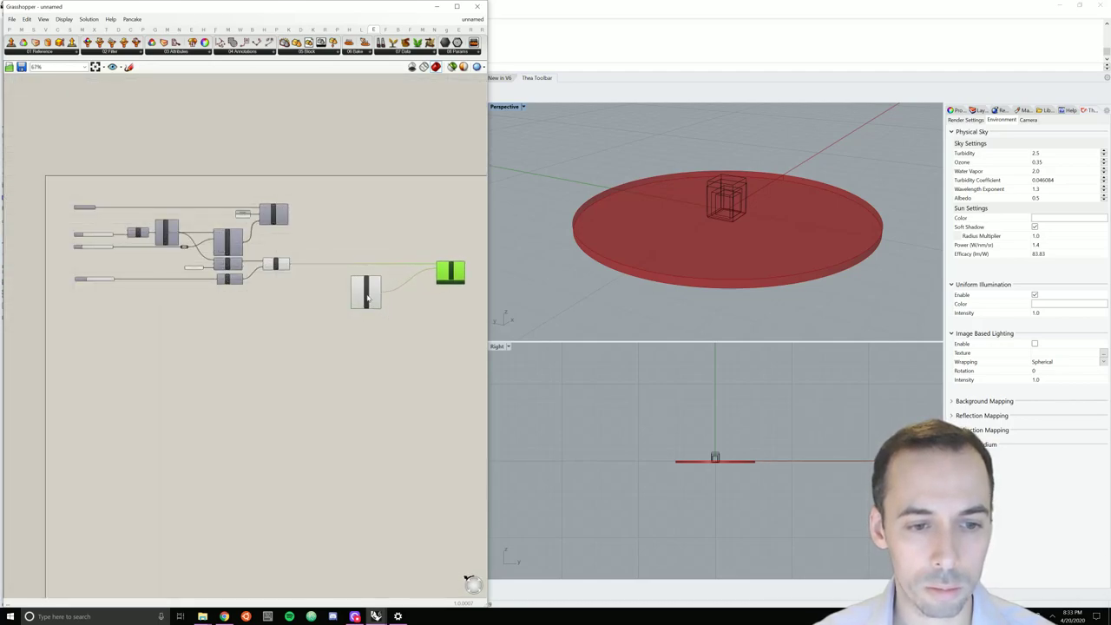
left_click_drag(367, 299, 405, 289)
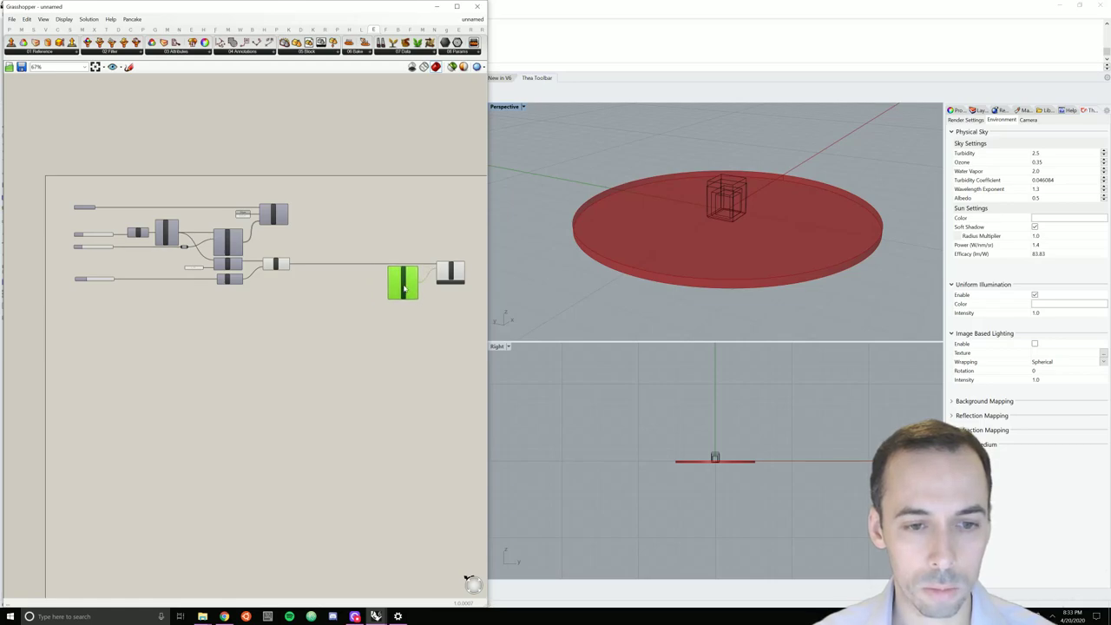
scroll(404, 289, "up", 5)
left_click(323, 279)
scroll(321, 271, "down", 4)
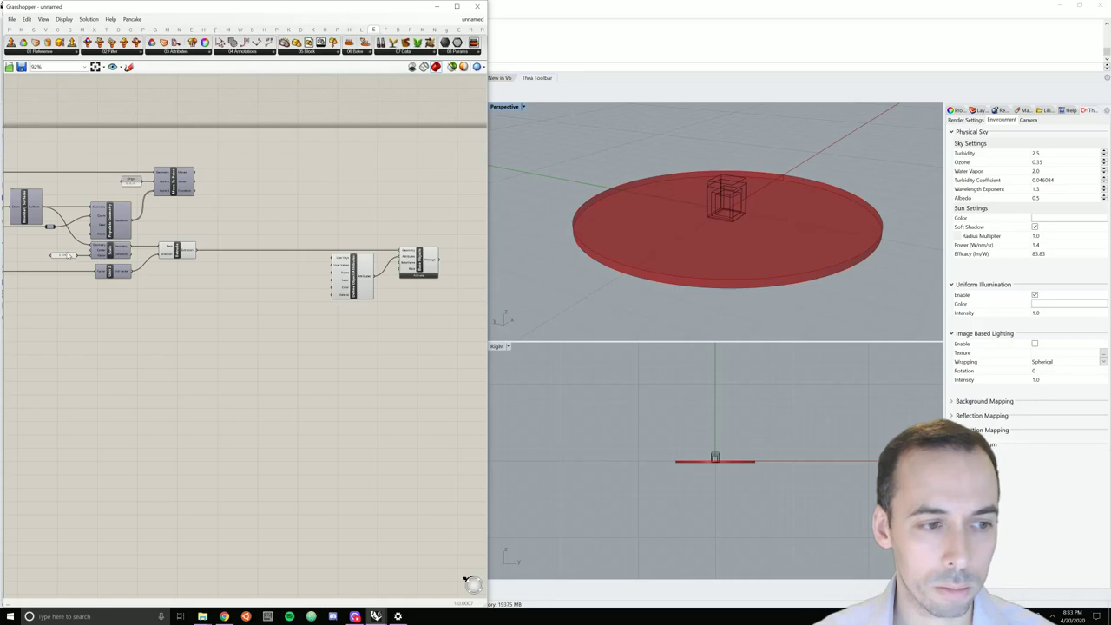
Place a copy of the Scale factor panel beside the Layer input of Define Object Attributes
left_click(68, 257)
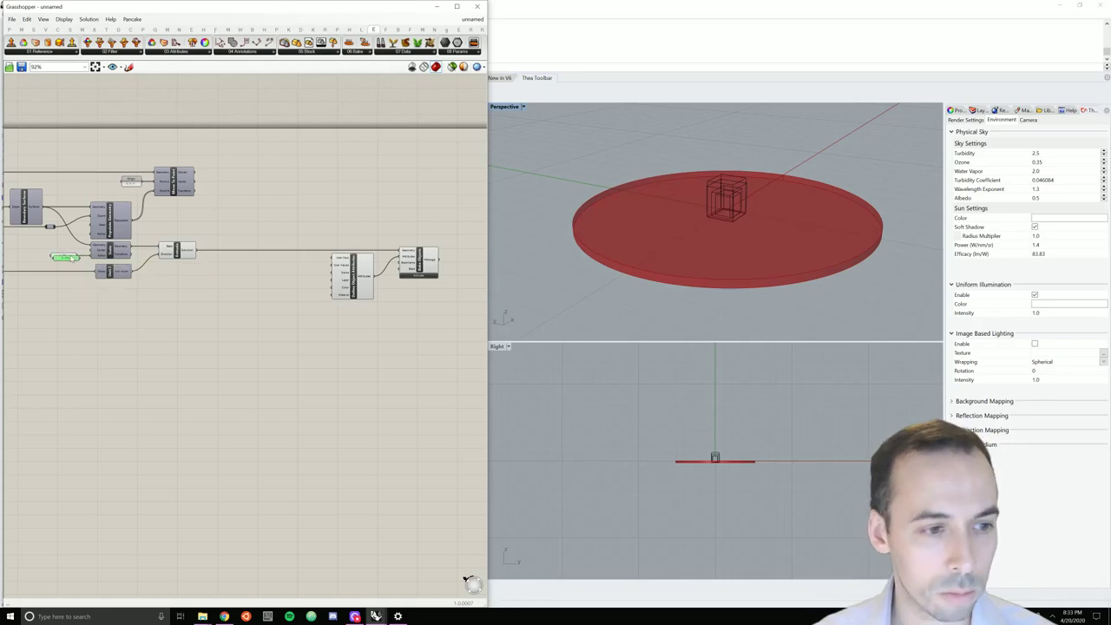
left_click_drag(69, 259, 309, 283, "alt")
scroll(323, 287, "up", 3)
right_click(291, 283)
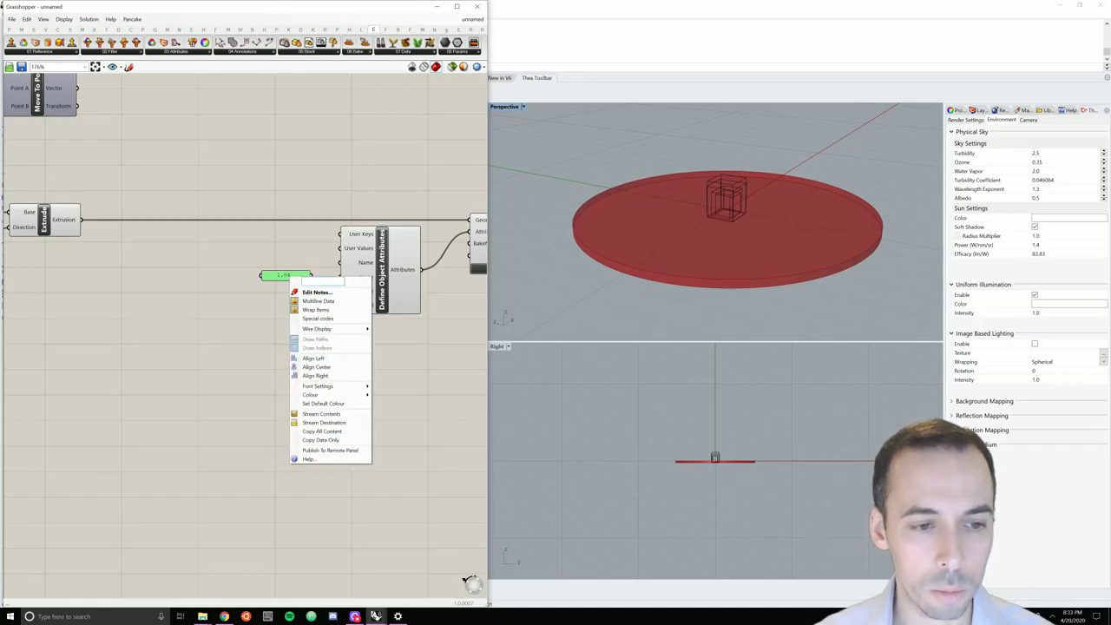
left_click(283, 276)
Change the copied panel's text to Ground, wire it into the Layer input and line it up
double_click(284, 274)
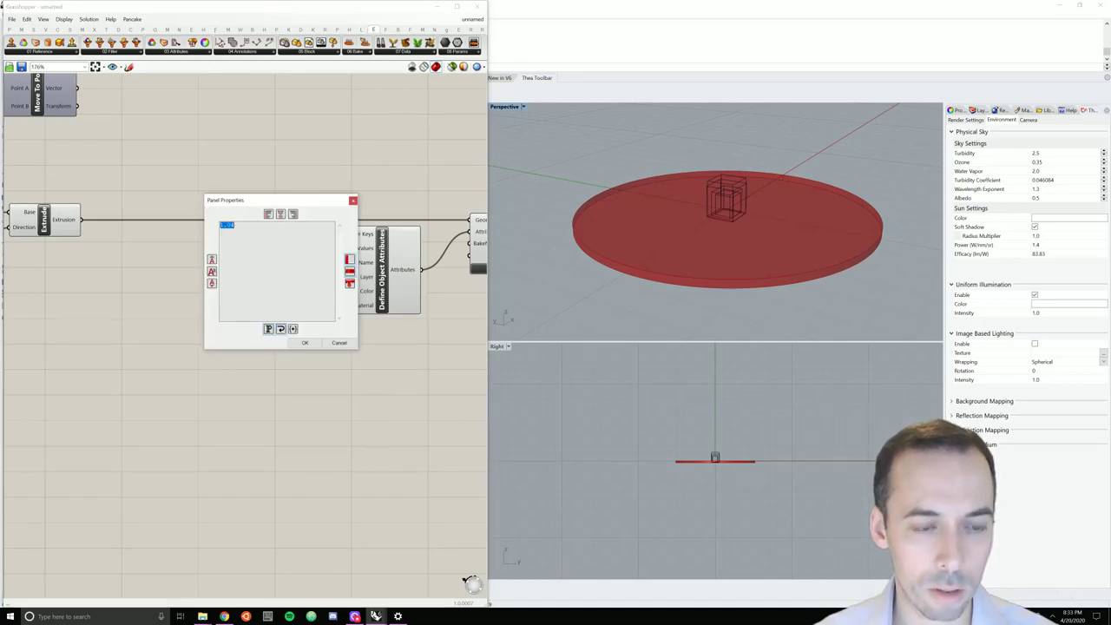
type("Geom")
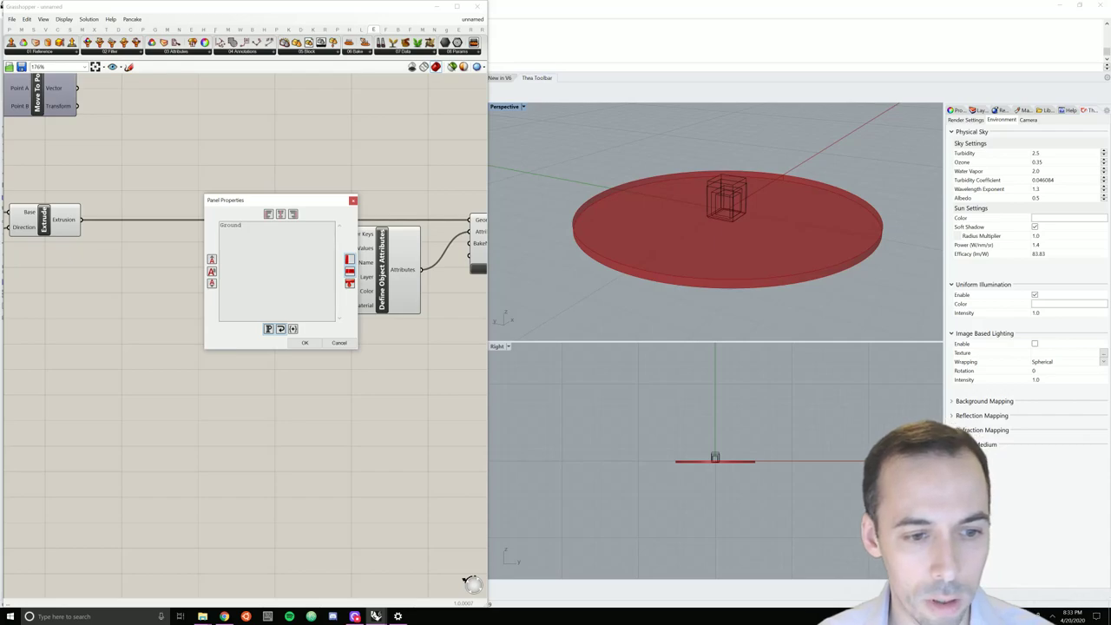
left_click(304, 342)
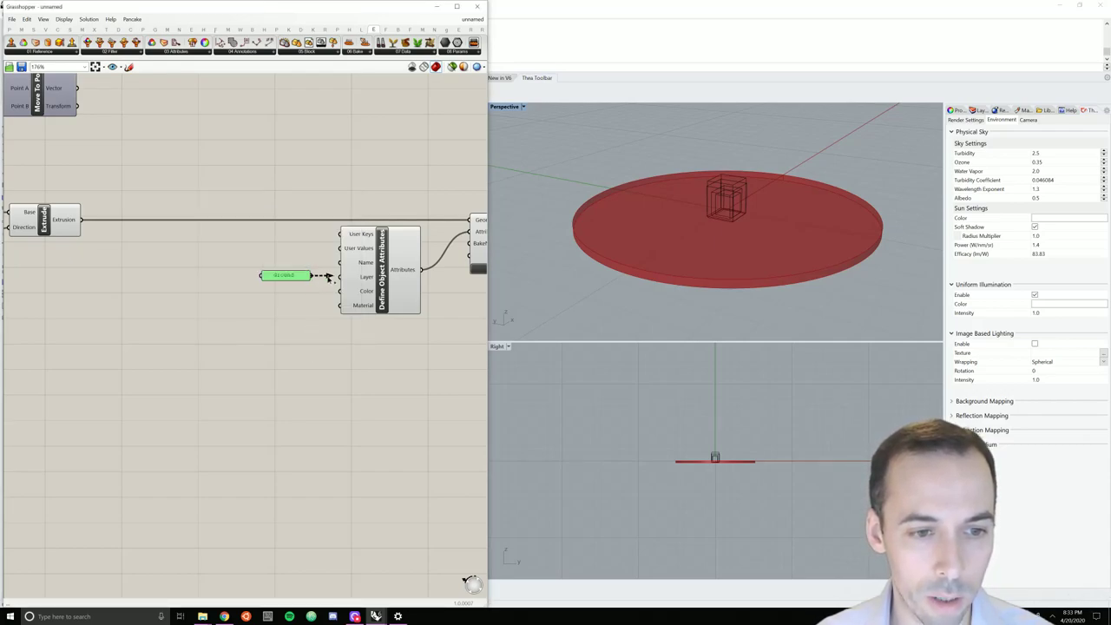
left_click_drag(328, 275, 302, 278)
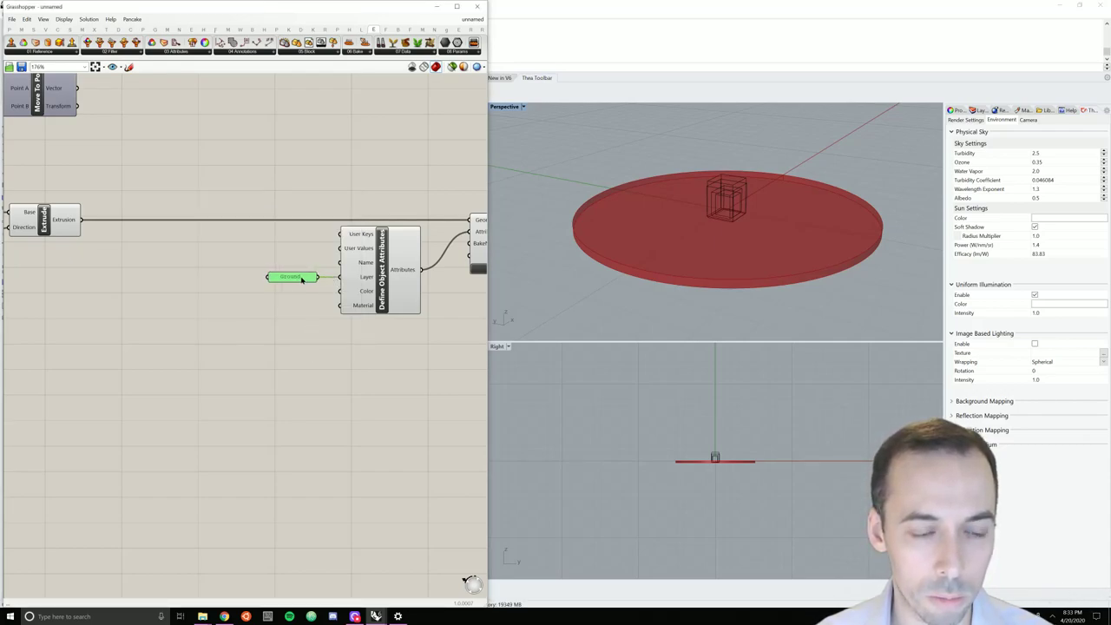
left_click(315, 310)
Bake the extruded disc onto the Ground layer, with the layer list shown, and turn off Extrude's preview
scroll(314, 310, "down", 2)
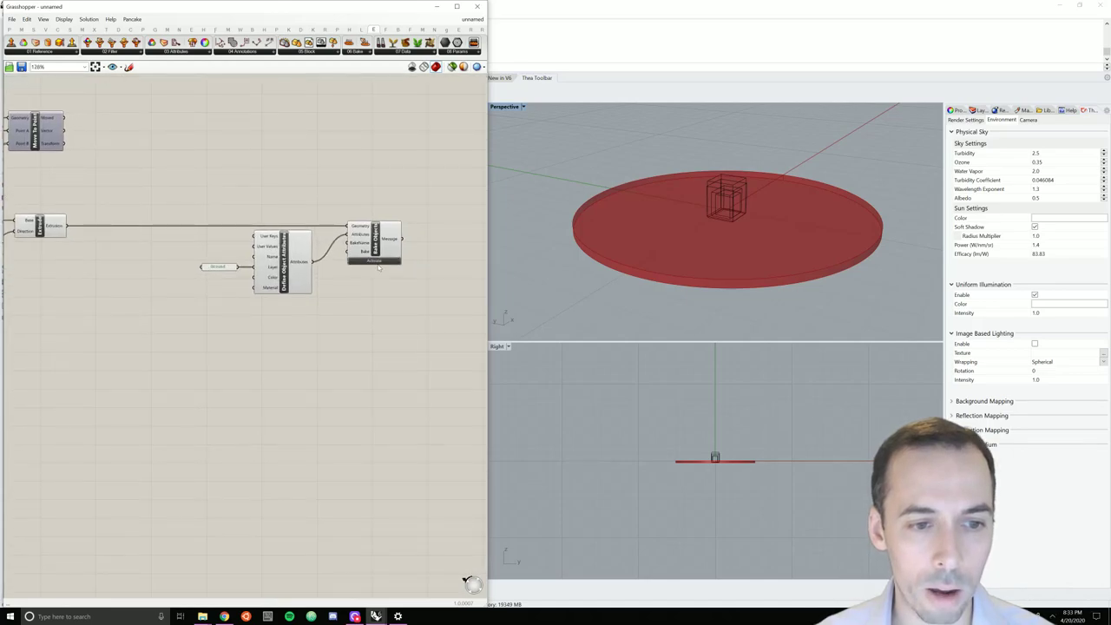
left_click(373, 260)
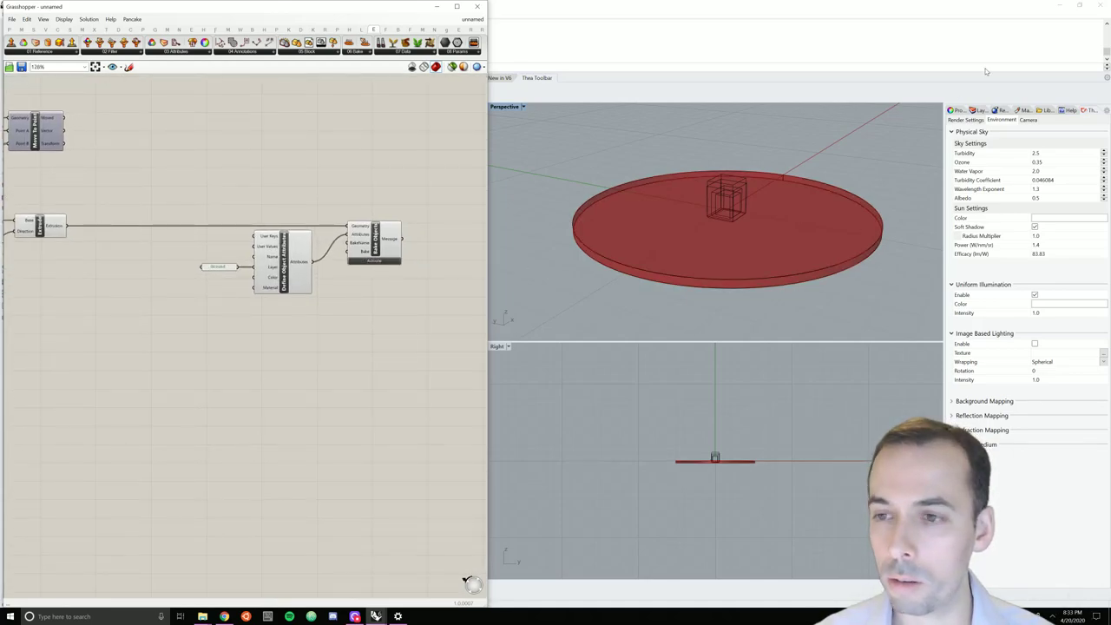
left_click(979, 110)
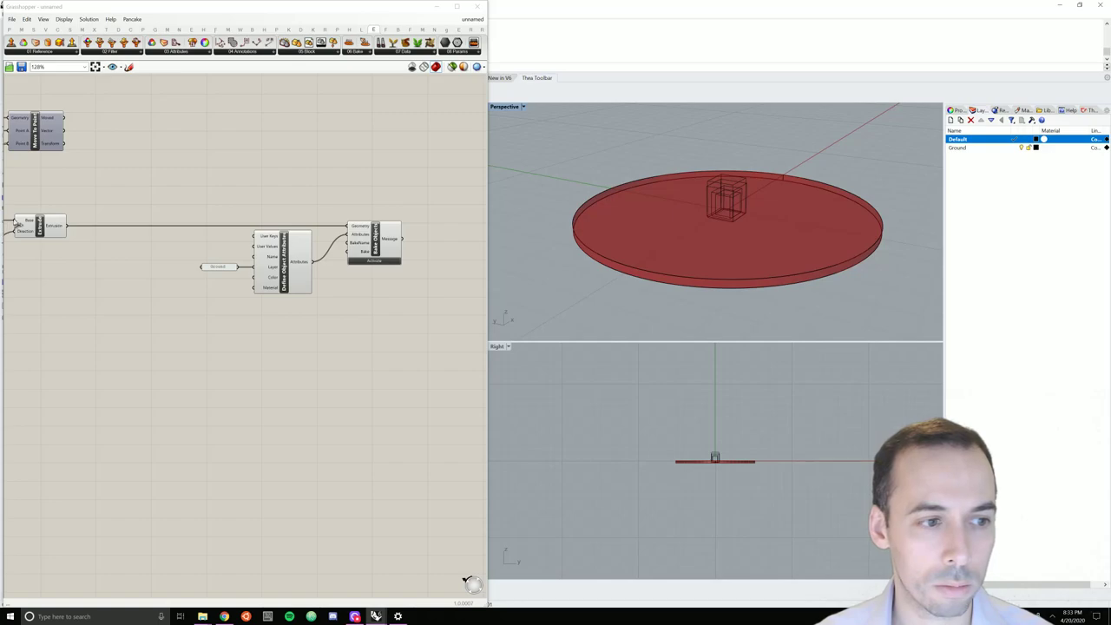
right_click(39, 227)
left_click(87, 247)
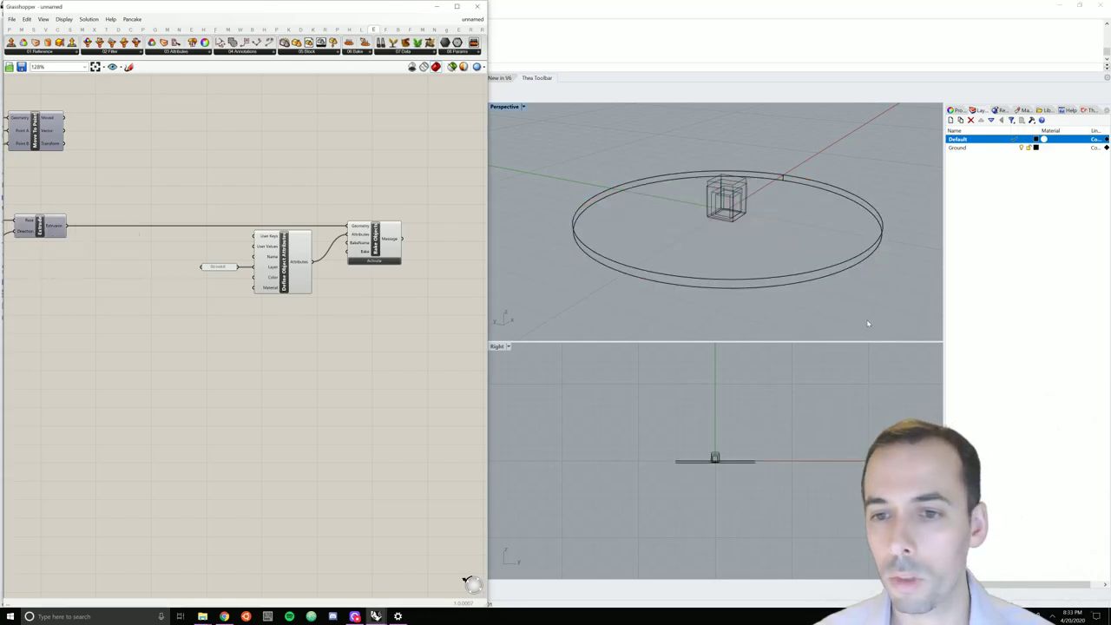
Select the baked disc, minimize the Grasshopper window and set the disc's texture mapping type to Box
left_click(872, 252)
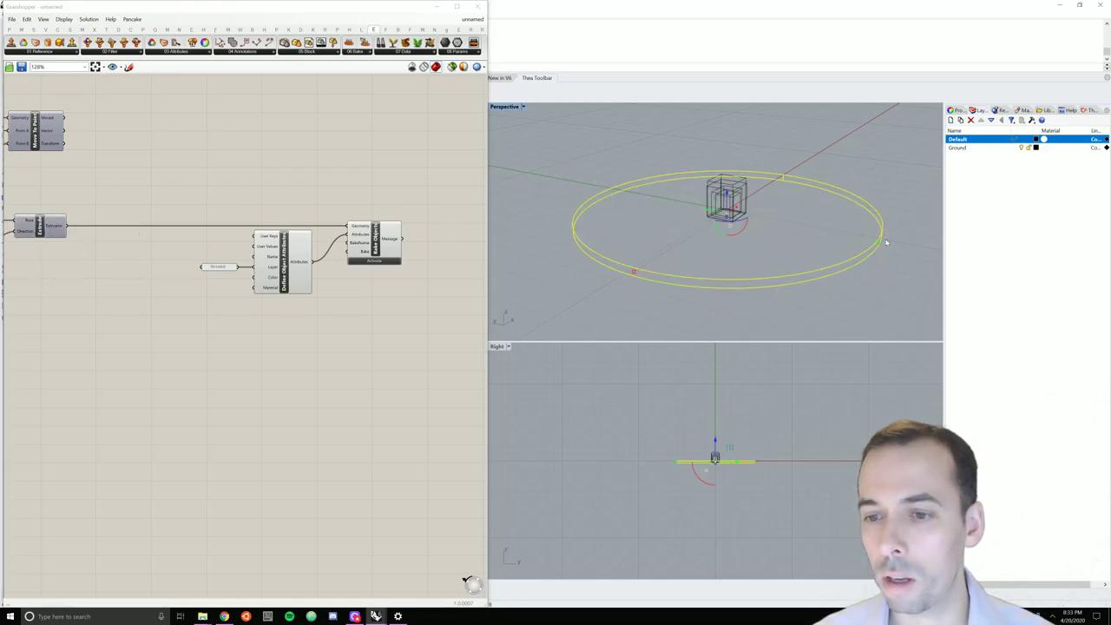
left_click(973, 152)
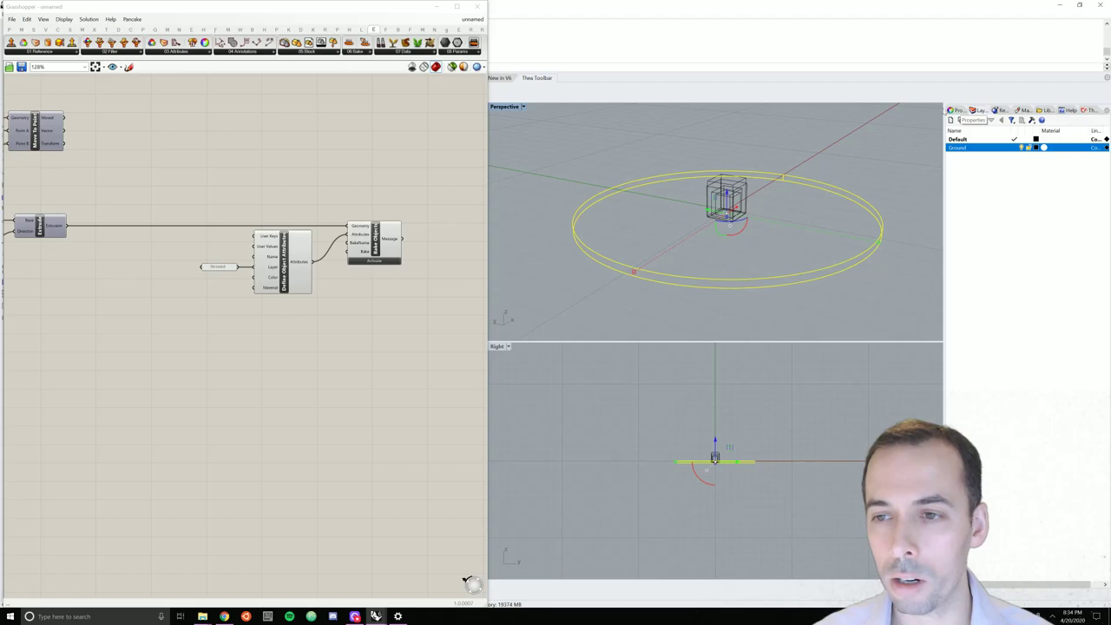
left_click(437, 7)
left_click(952, 111)
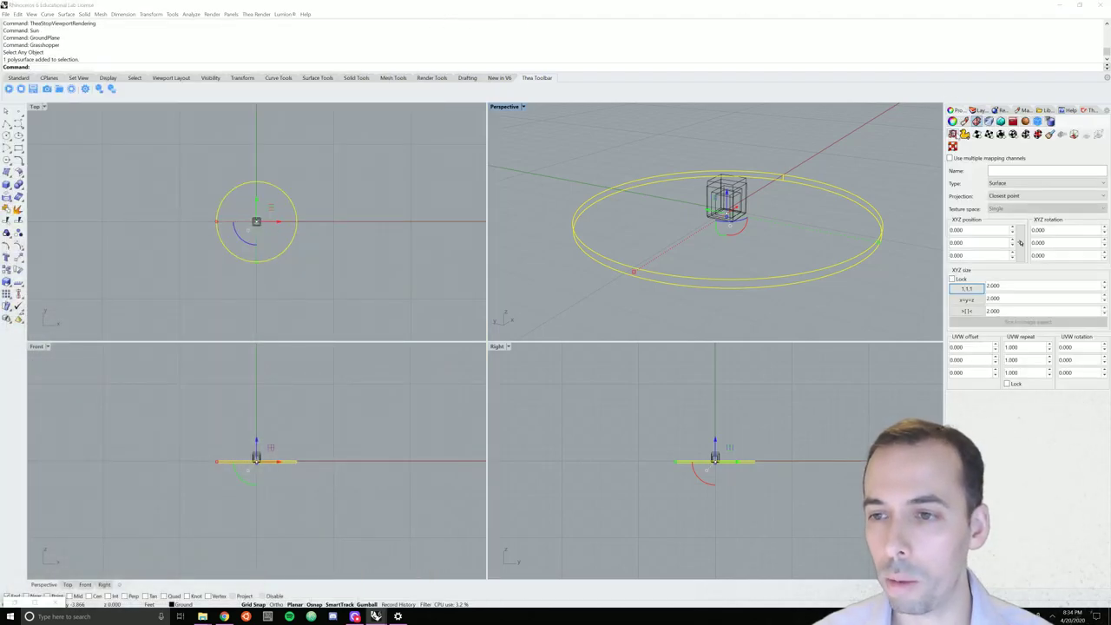
left_click(1010, 183)
left_click(1007, 213)
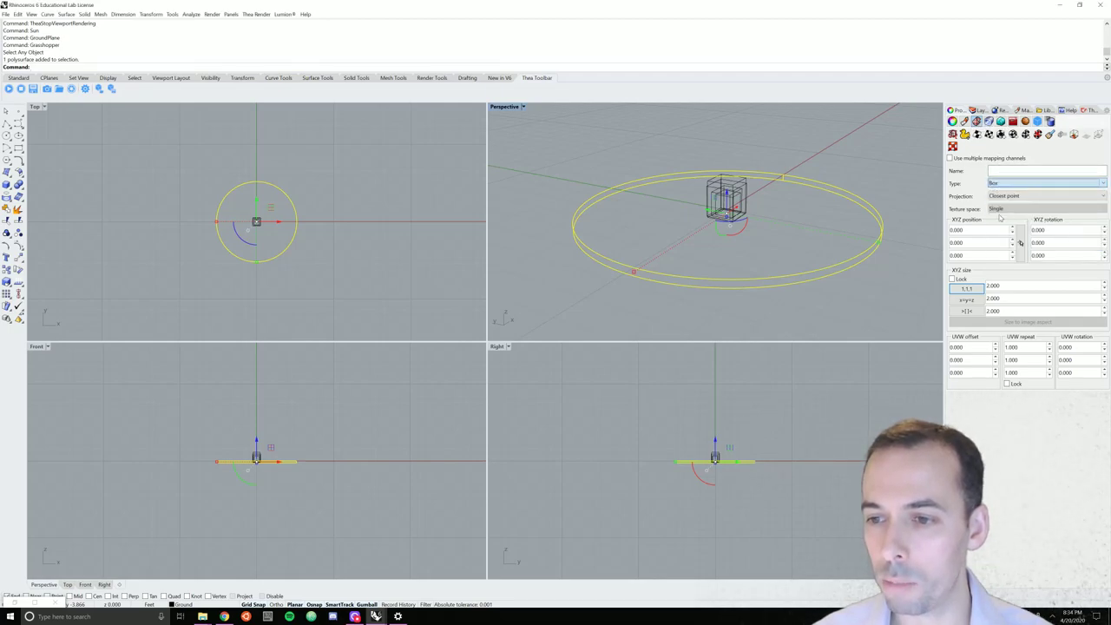
Lock the box mapping's XYZ size, set it to 1.5 and deselect the disc
left_click(961, 279)
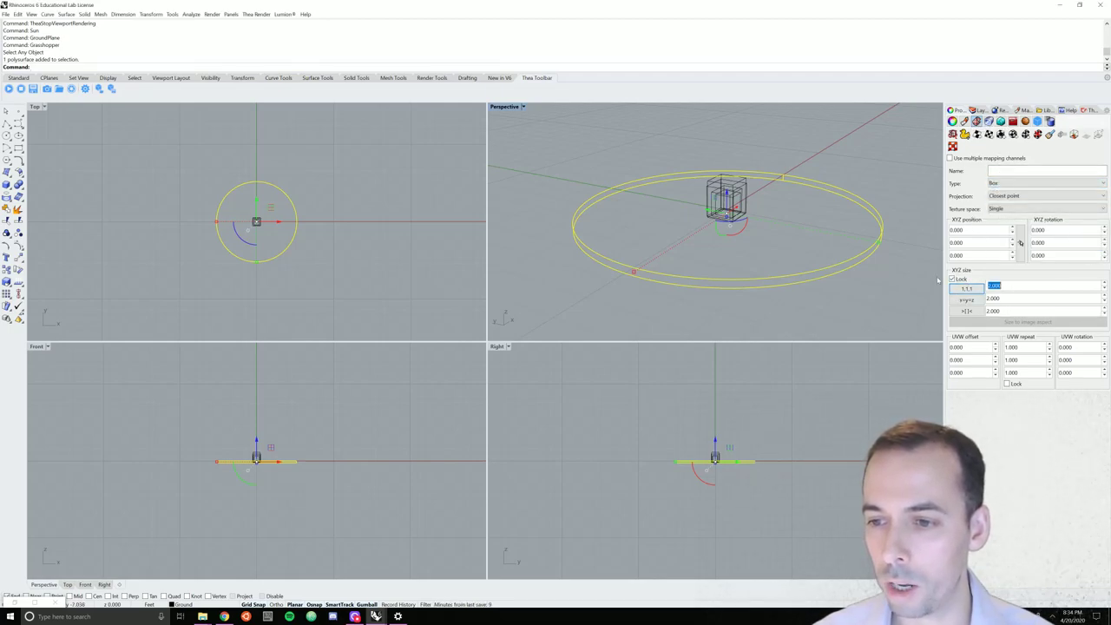
type("1.5")
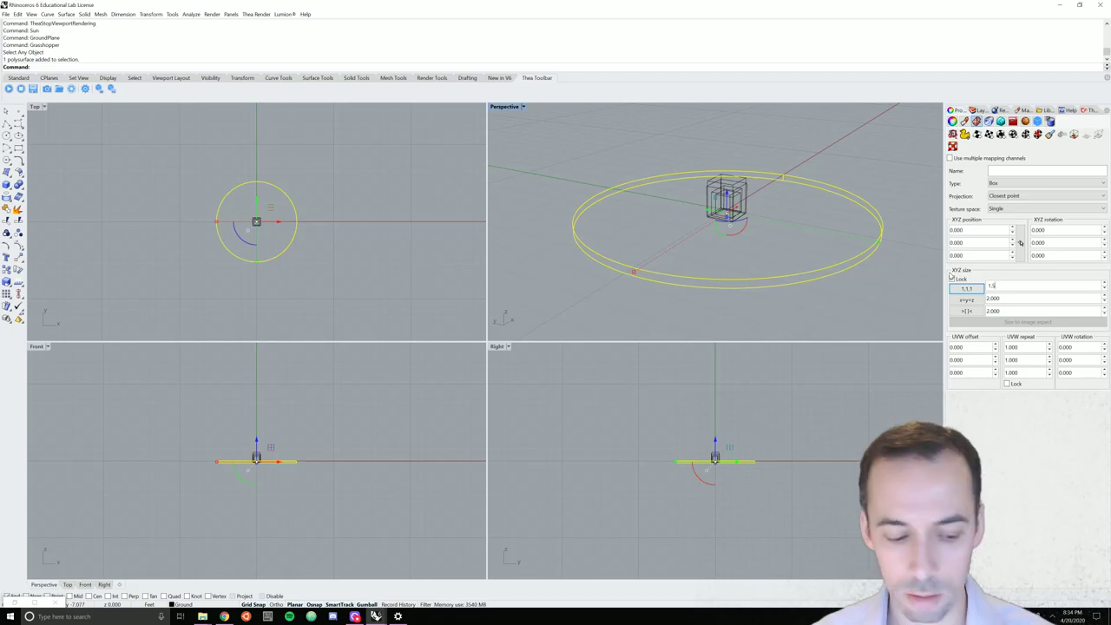
key("Tab")
left_click(640, 149)
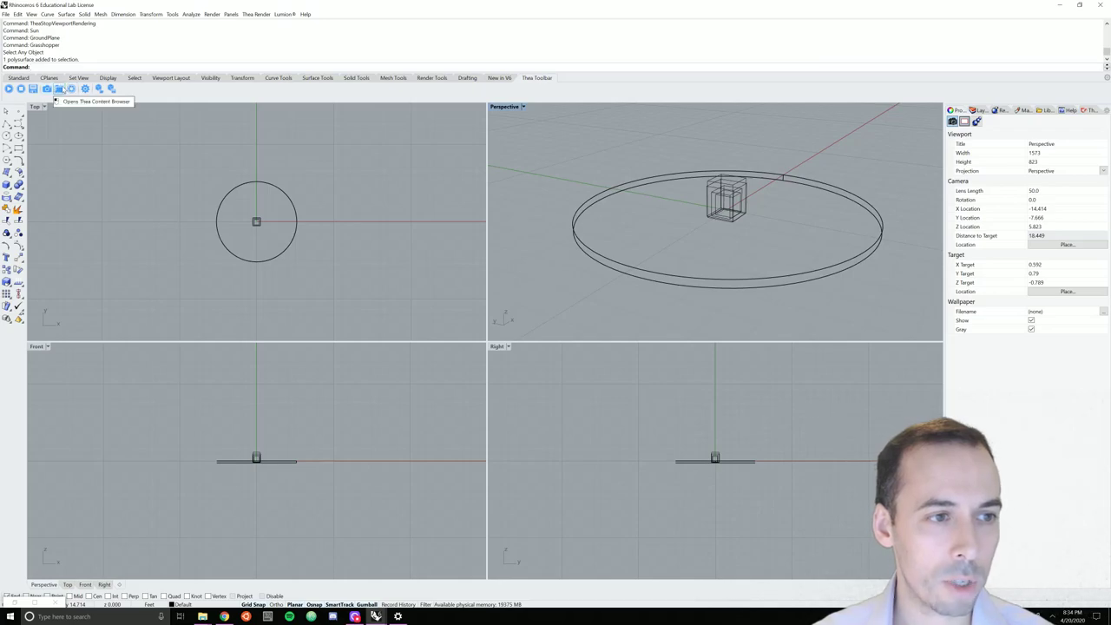
Open the Thea Content Browser and pick Roots and dirt from the online repository's Ground category
left_click(59, 89)
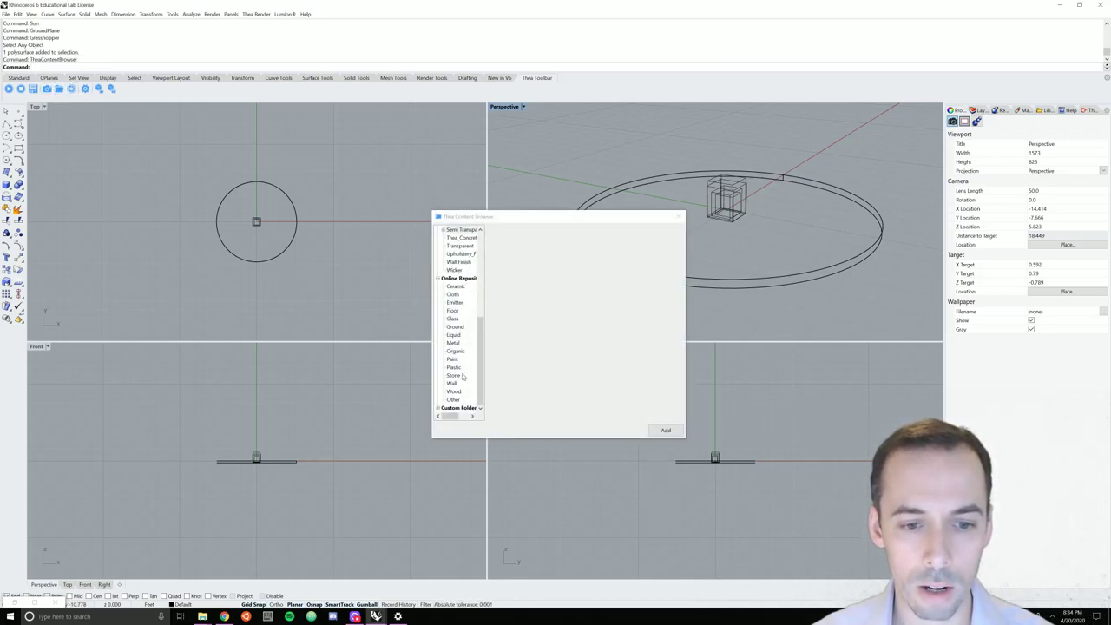
left_click(456, 327)
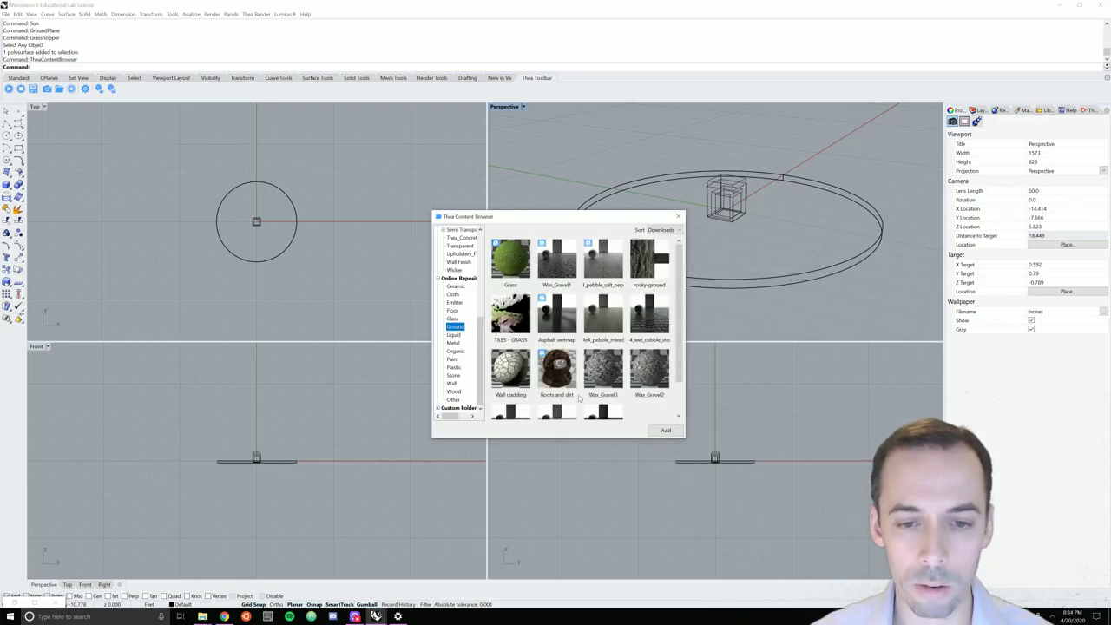
left_click(563, 377)
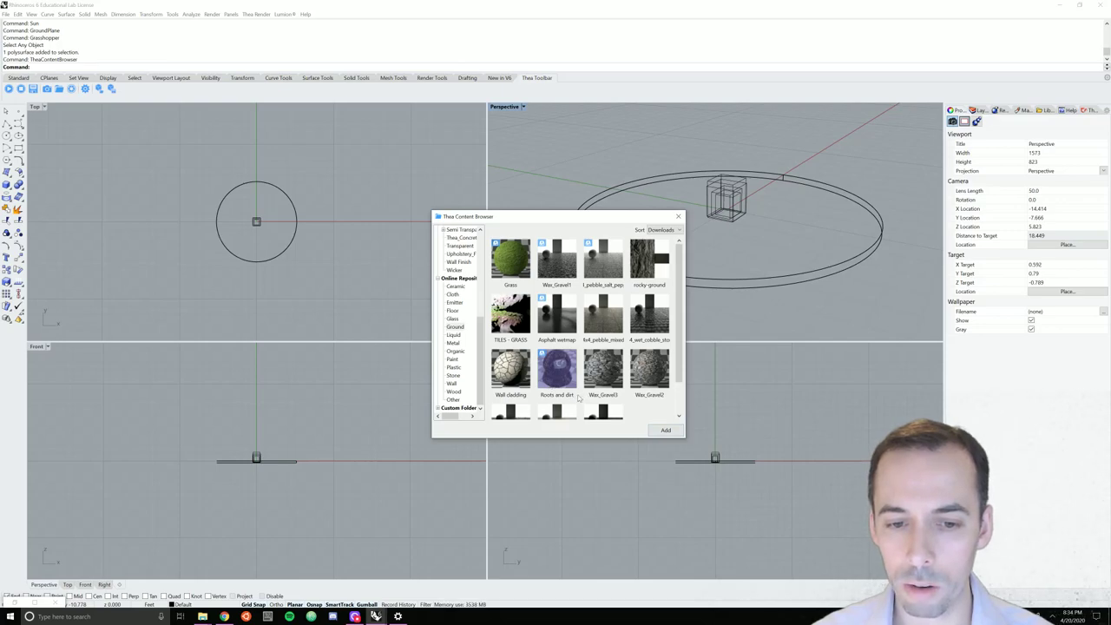
left_click_drag(558, 370, 611, 198)
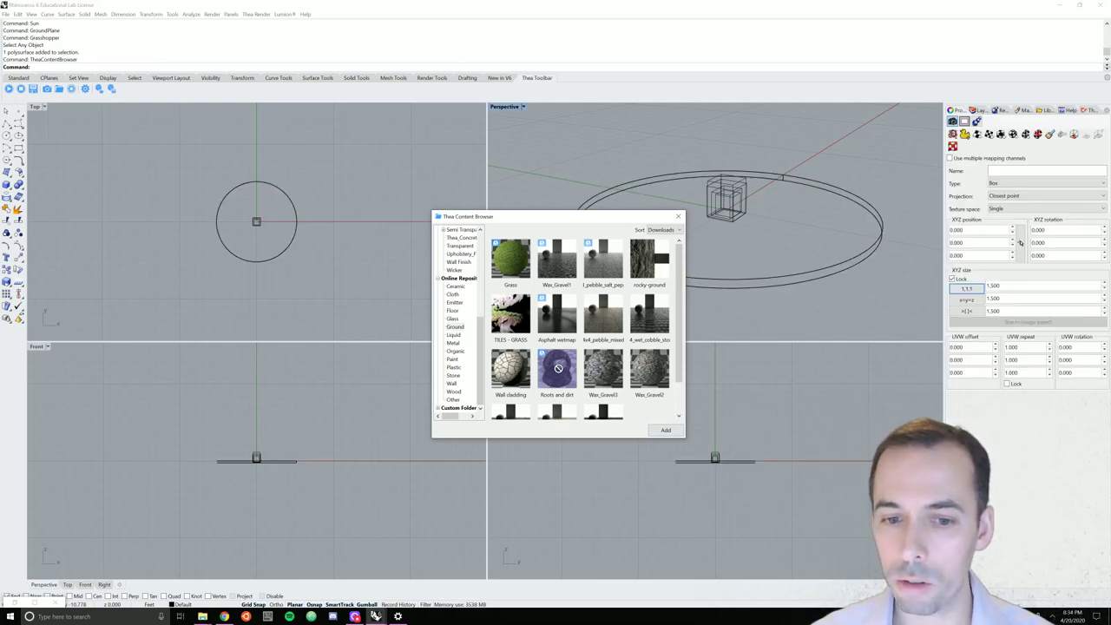
Add the Roots and dirt material to the Ground layer, close the content browser and start the Thea viewport rendering
left_click(975, 111)
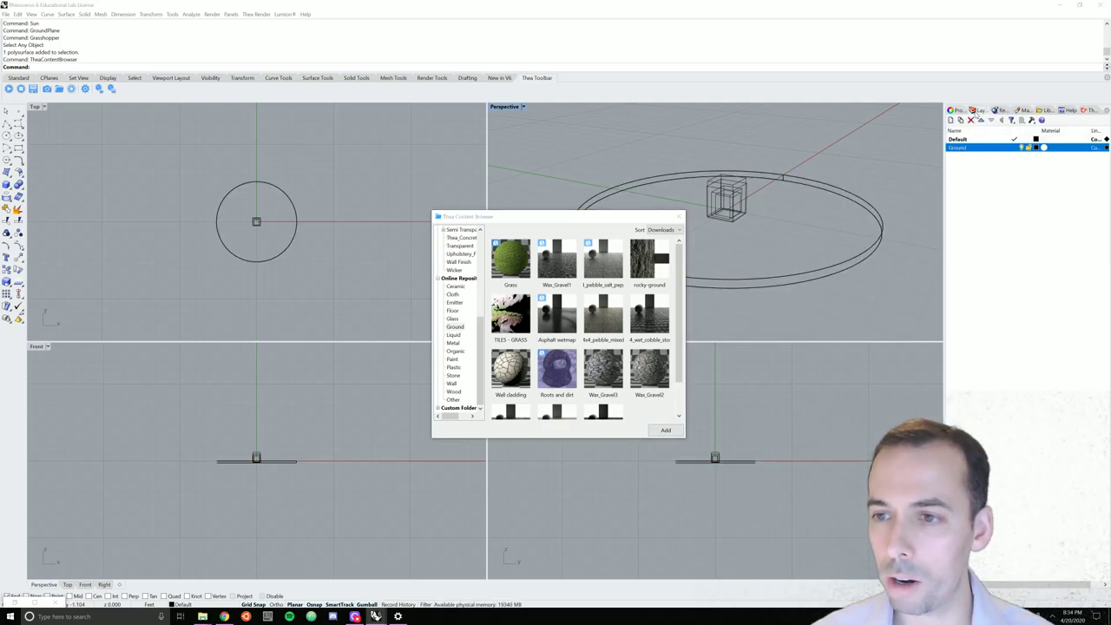
left_click(550, 381)
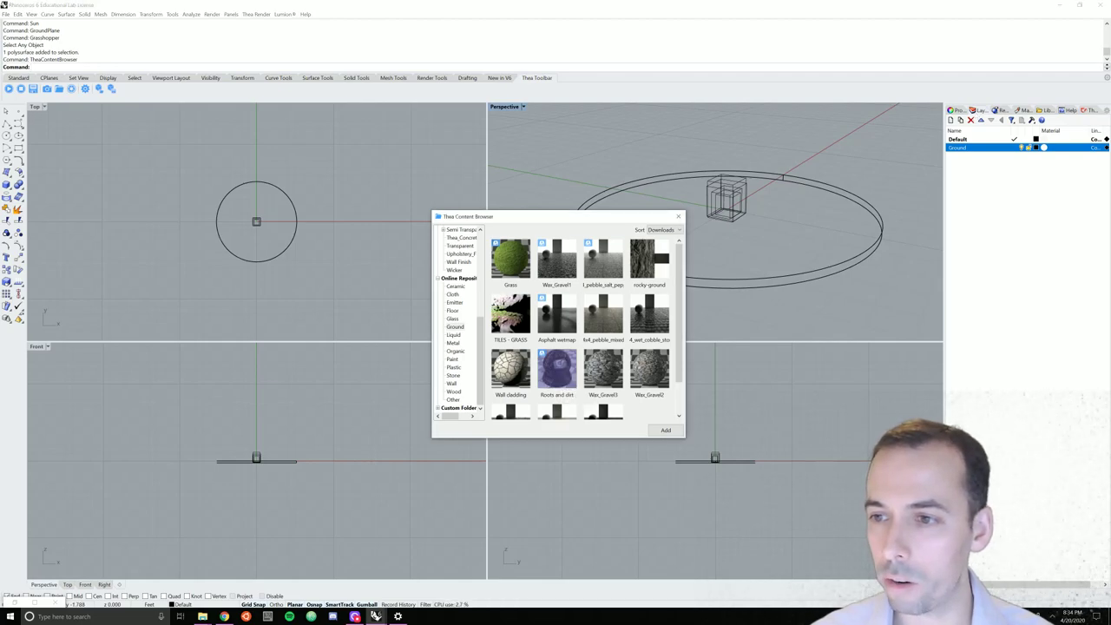
left_click(665, 429)
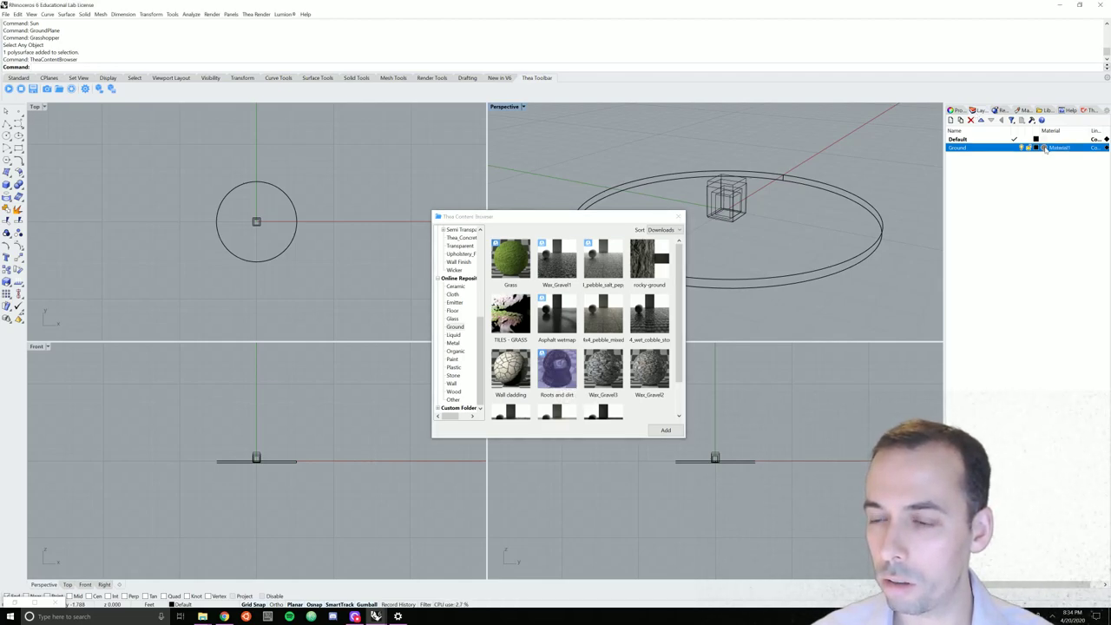
left_click(678, 216)
left_click(8, 90)
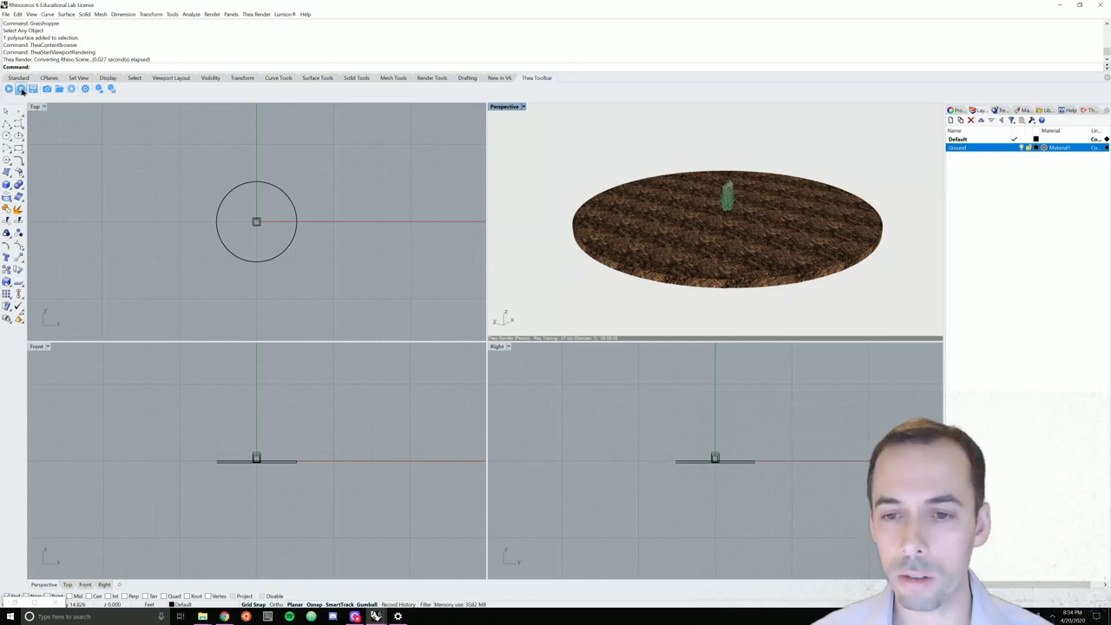
Stop the Thea viewport rendering, view the disc from a lower angle and reopen the Grasshopper window
left_click(22, 90)
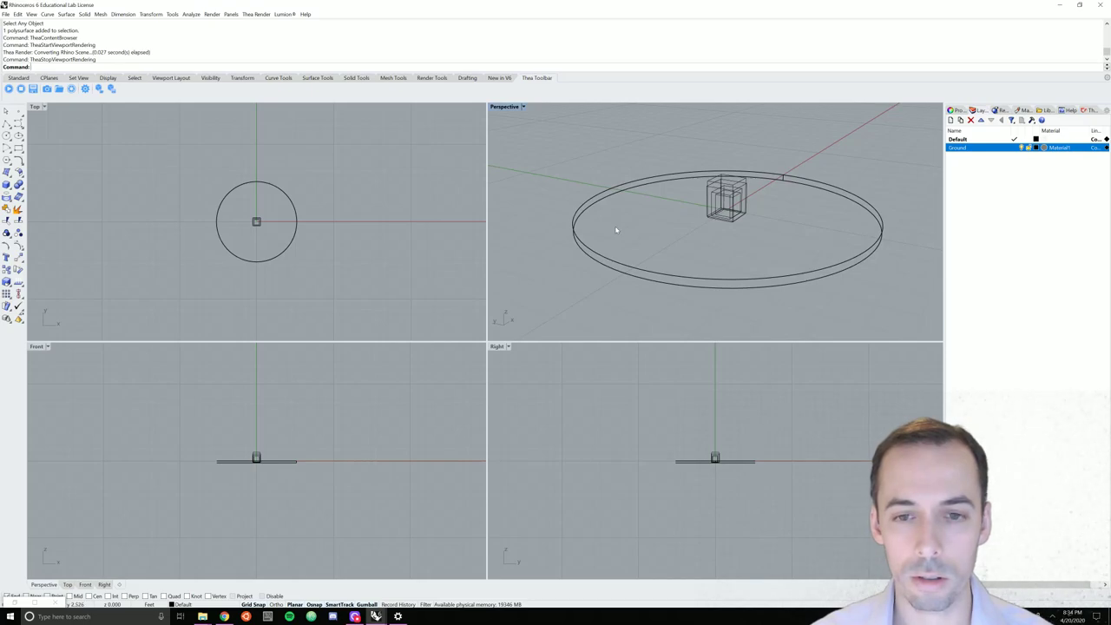
mouse_move(615, 230)
right_mouse_down()
mouse_move(649, 240)
mouse_move(634, 229)
right_mouse_up()
type("Ges")
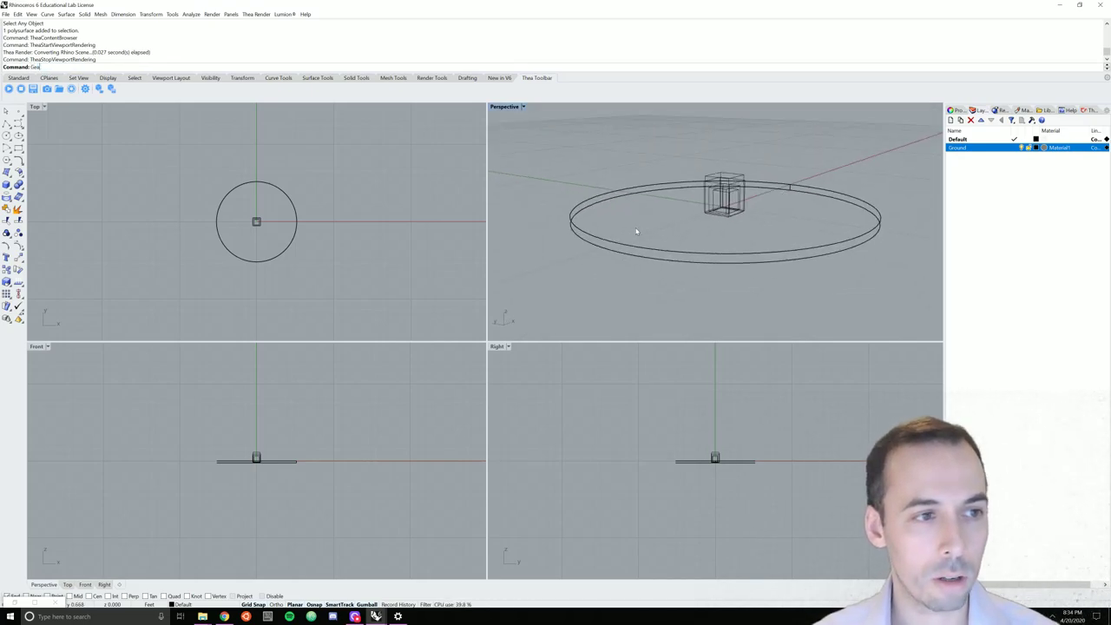
type("sshopper")
key("Return")
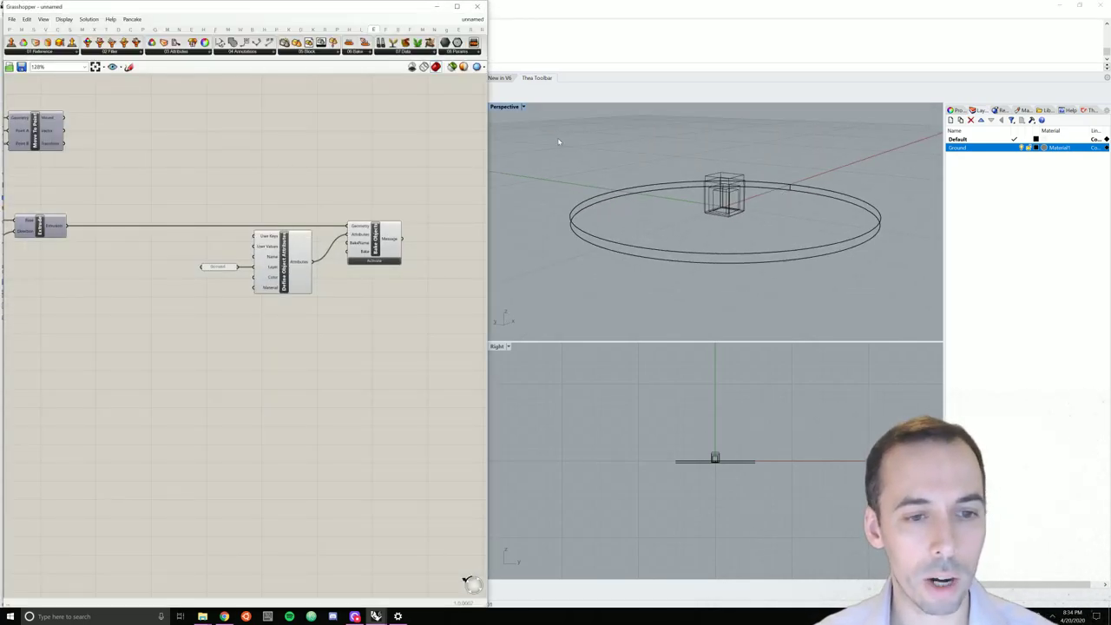
Turn on the preview of the Move To Point component and inspect the scattered boxes over the disc
scroll(334, 227, "down", 5)
scroll(211, 197, "up", 5)
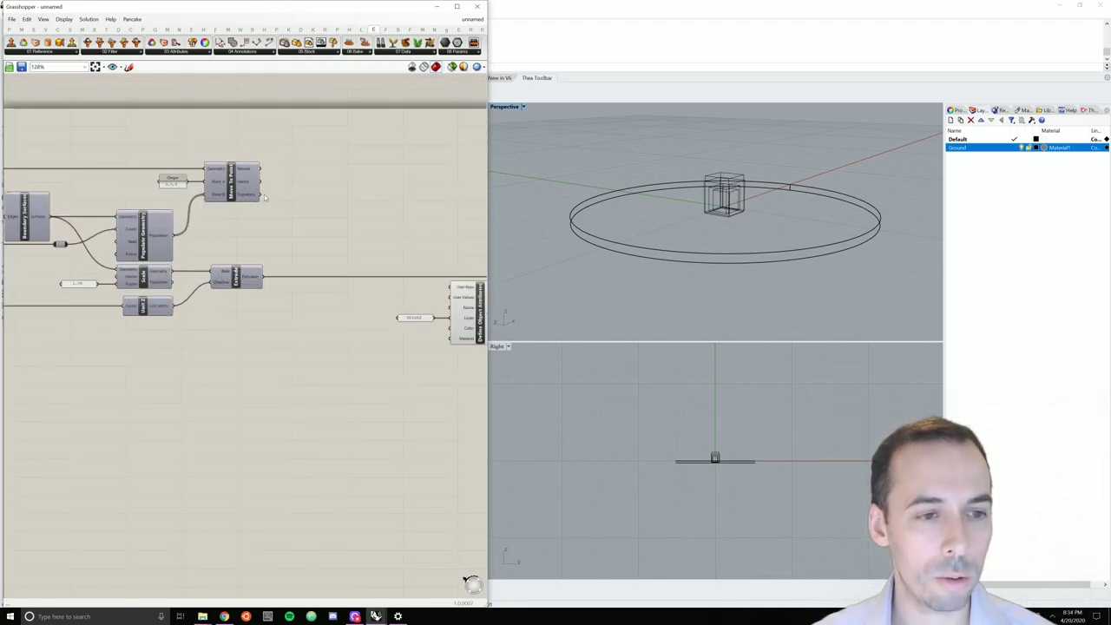
scroll(322, 206, "up", 1)
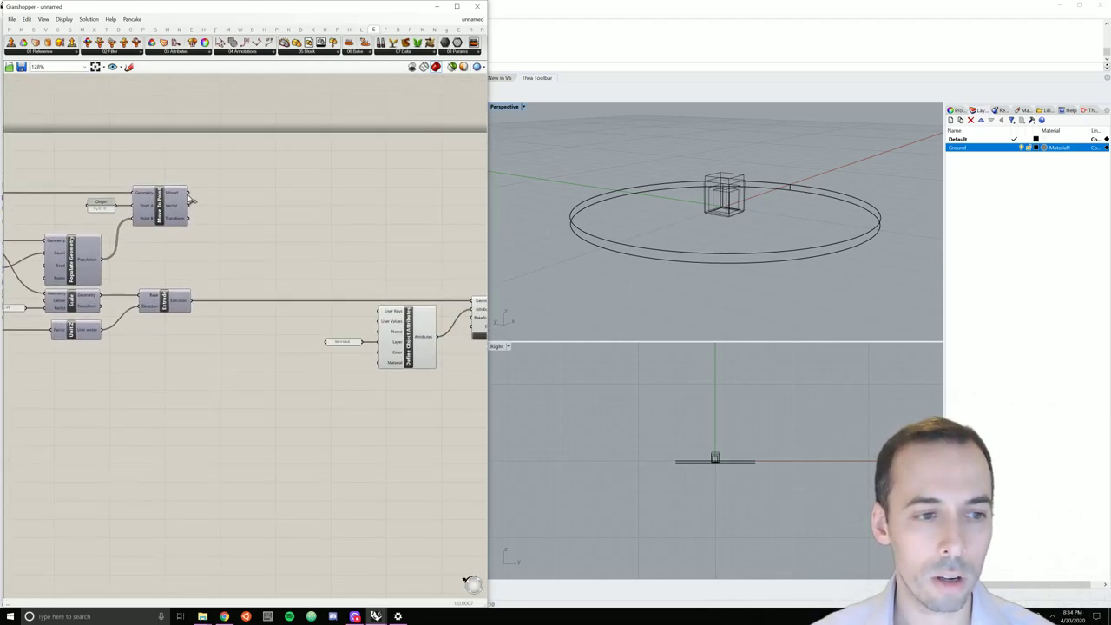
scroll(265, 213, "up", 3)
right_click(143, 195)
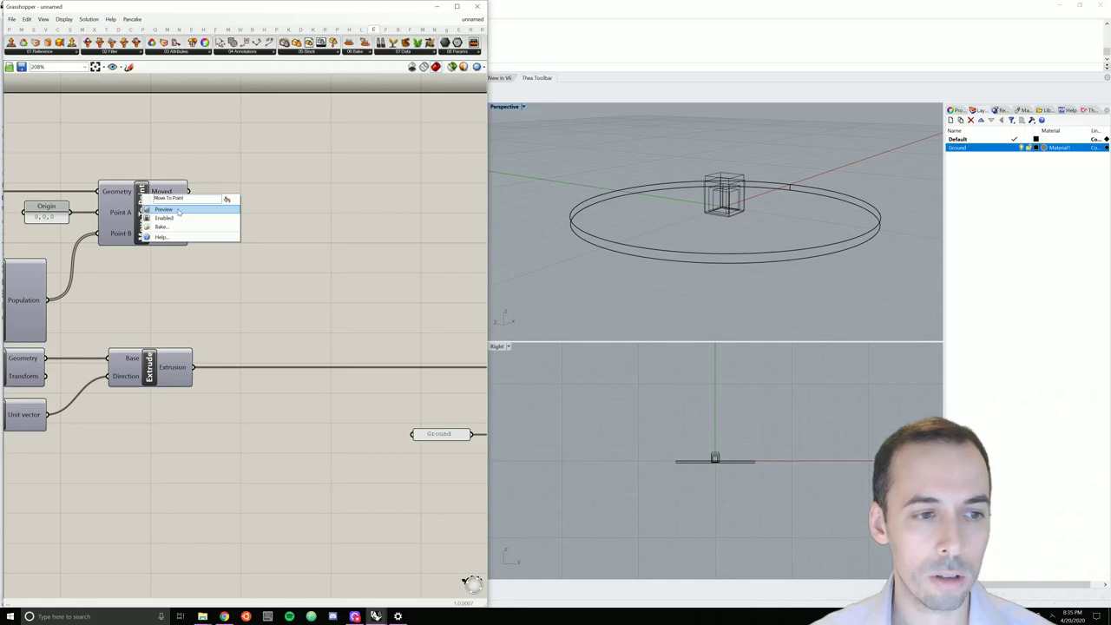
left_click(178, 212)
mouse_move(747, 188)
right_mouse_down()
mouse_move(739, 185)
mouse_move(720, 235)
mouse_move(731, 195)
right_mouse_up()
scroll(736, 260, "up", 5)
scroll(736, 260, "down", 5)
right_click_drag(736, 260, 719, 253)
scroll(722, 260, "up", 5)
scroll(722, 260, "down", 3)
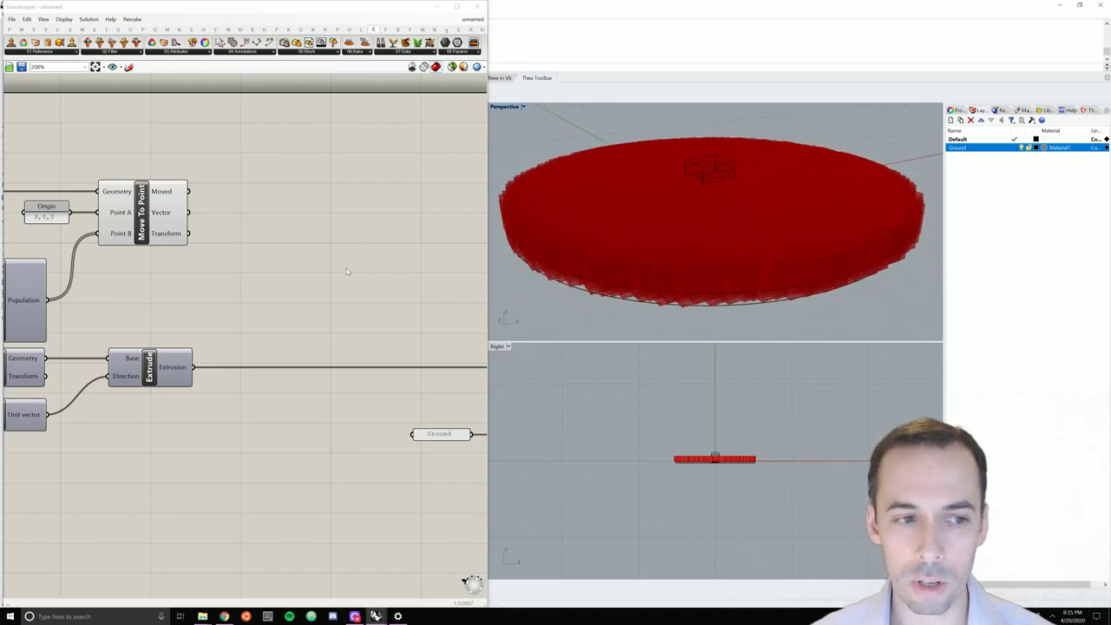
Add a Scale component and a Rotate component in a row after Move To Point
scroll(223, 236, "down", 4)
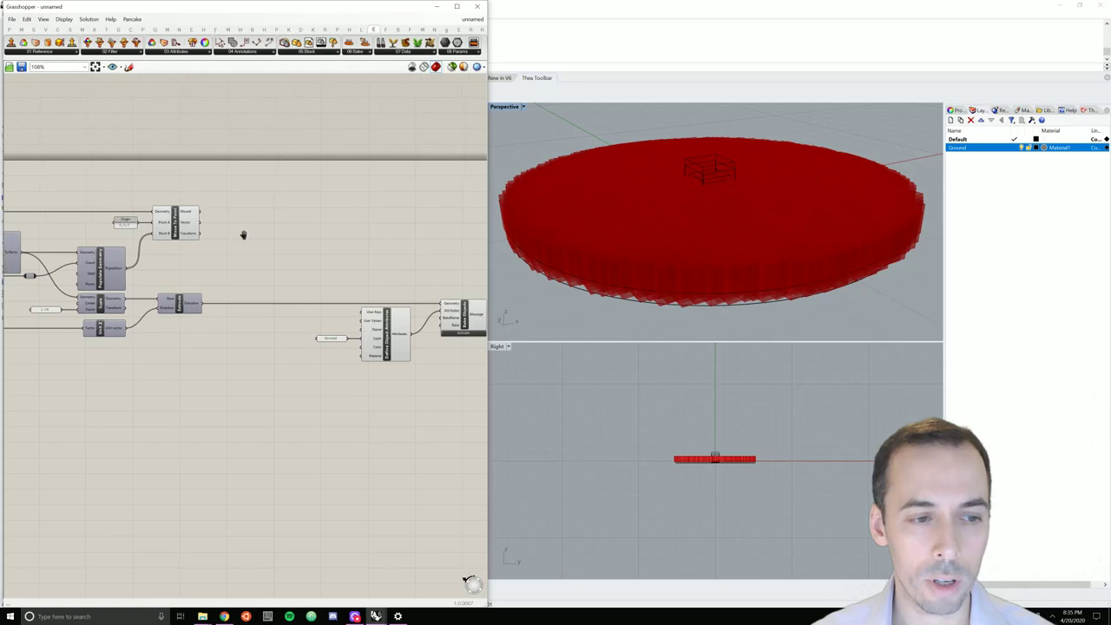
double_click(249, 219)
type("rotate")
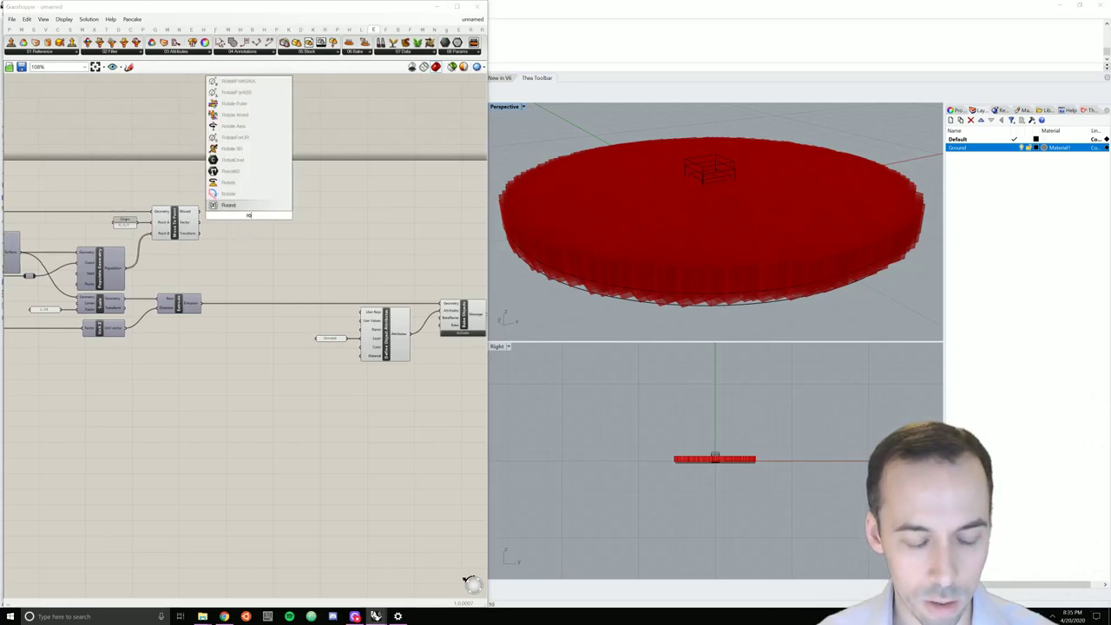
key("BackSpace")
key("BackSpace")
key("BackSpace")
key("BackSpace")
key("BackSpace")
key("BackSpace")
type("sca")
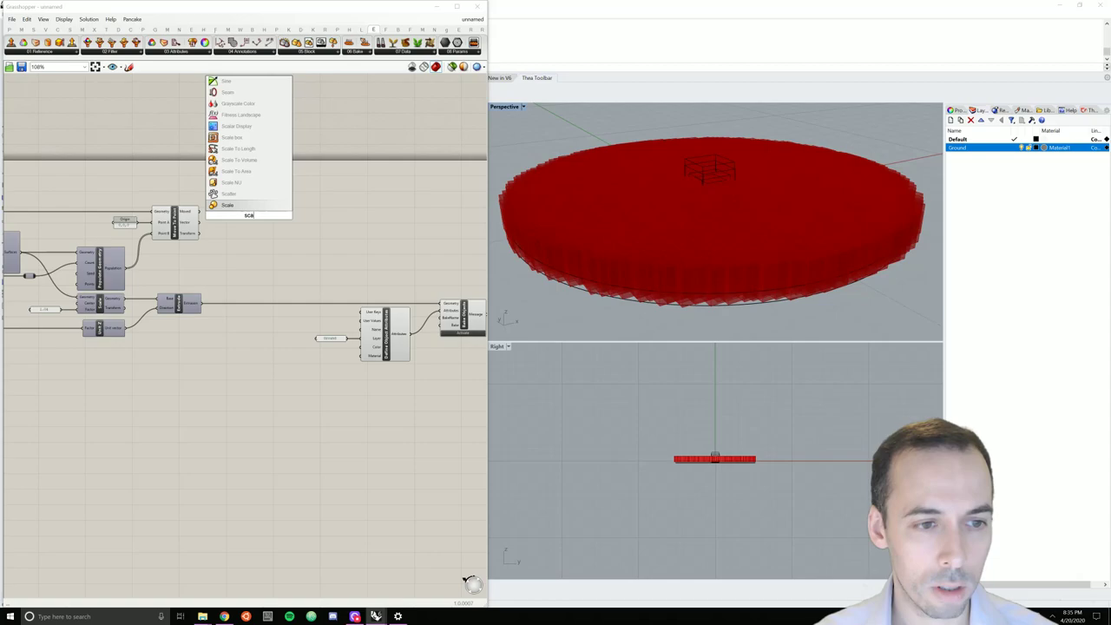
key("Return")
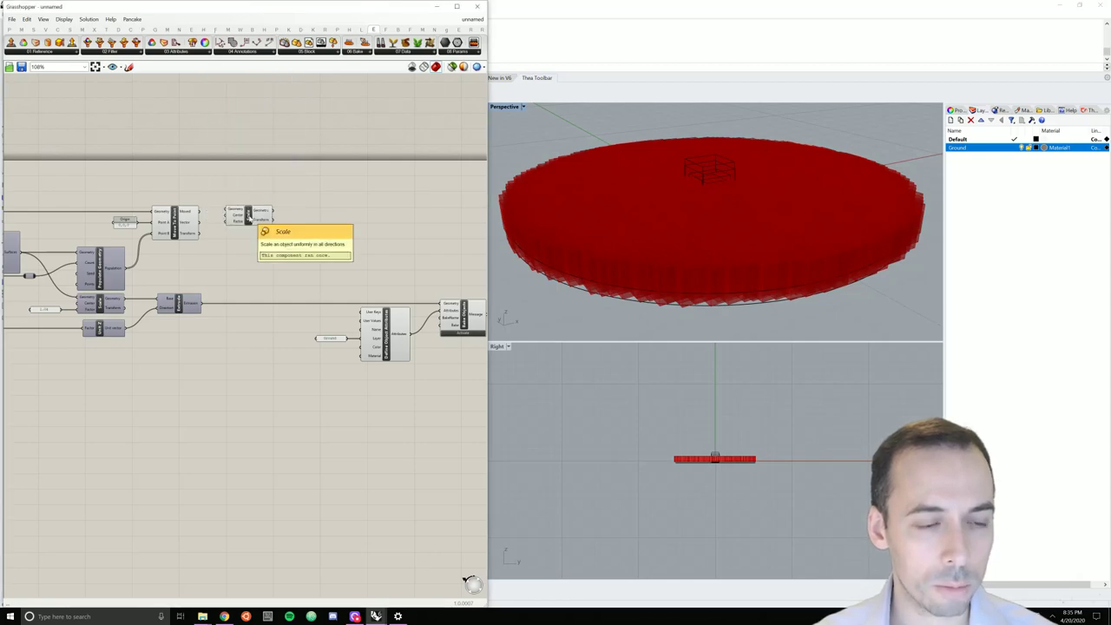
double_click(339, 219)
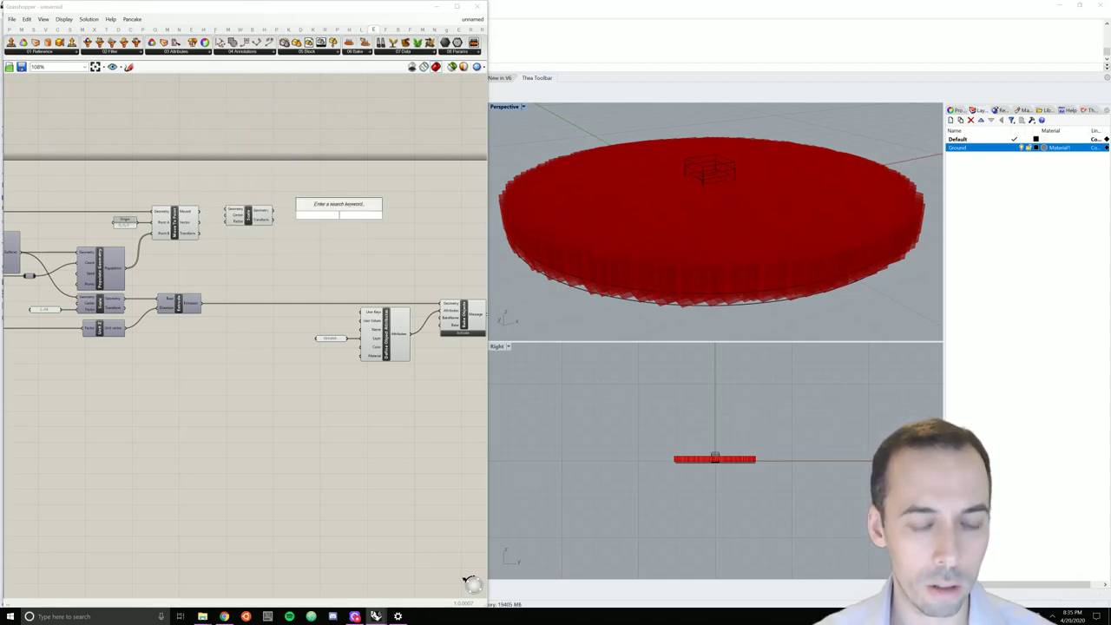
type("rotate")
key("Return")
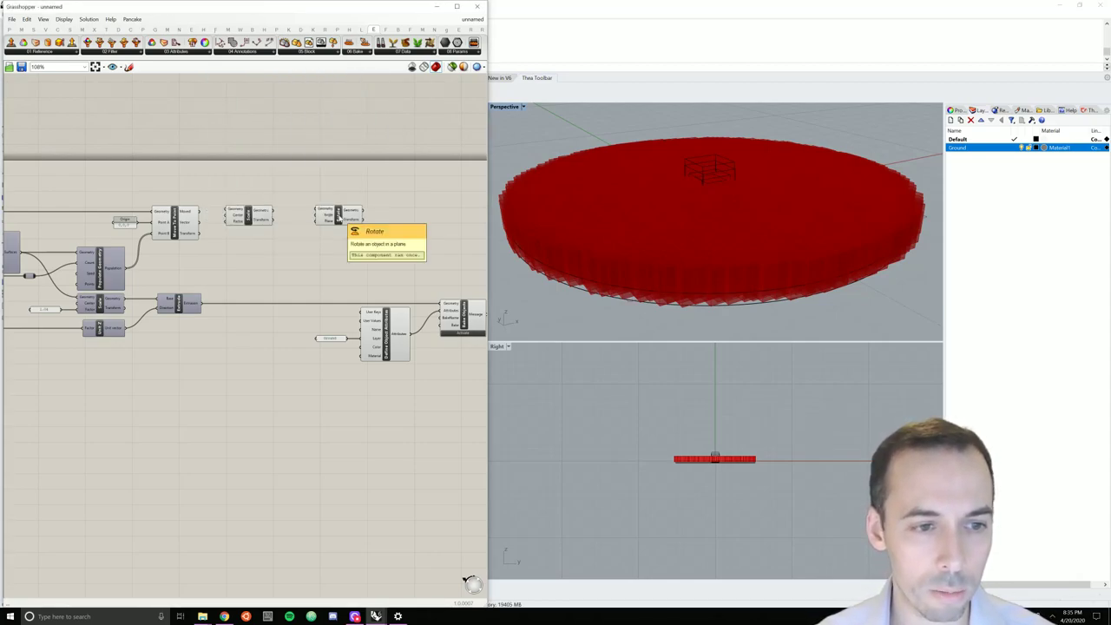
Connect Move To Point's Moved output to Scale's Geometry input and Scale's Geometry output to Rotate's Geometry input, spacing the components apart
scroll(264, 212, "up", 3)
left_click_drag(175, 213, 298, 219)
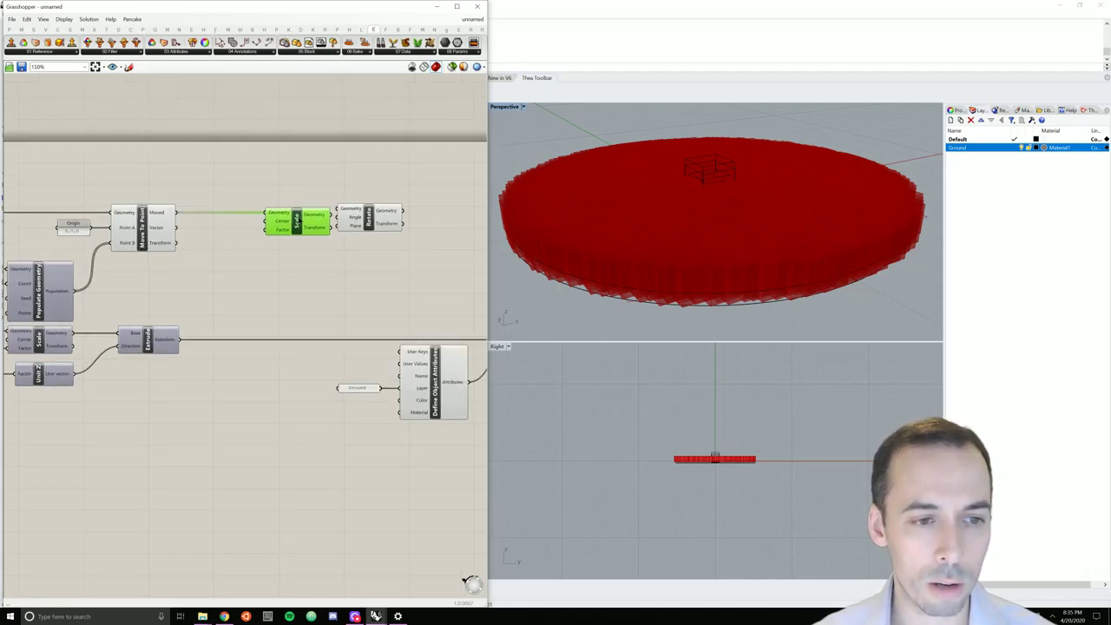
left_click_drag(366, 221, 427, 223)
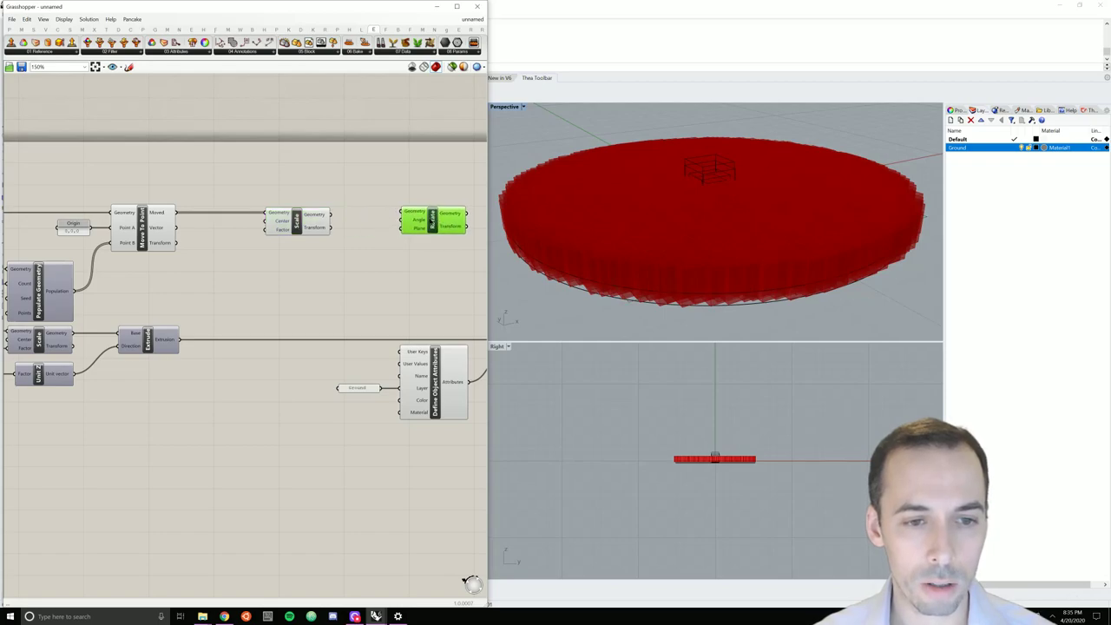
left_click_drag(330, 214, 413, 224)
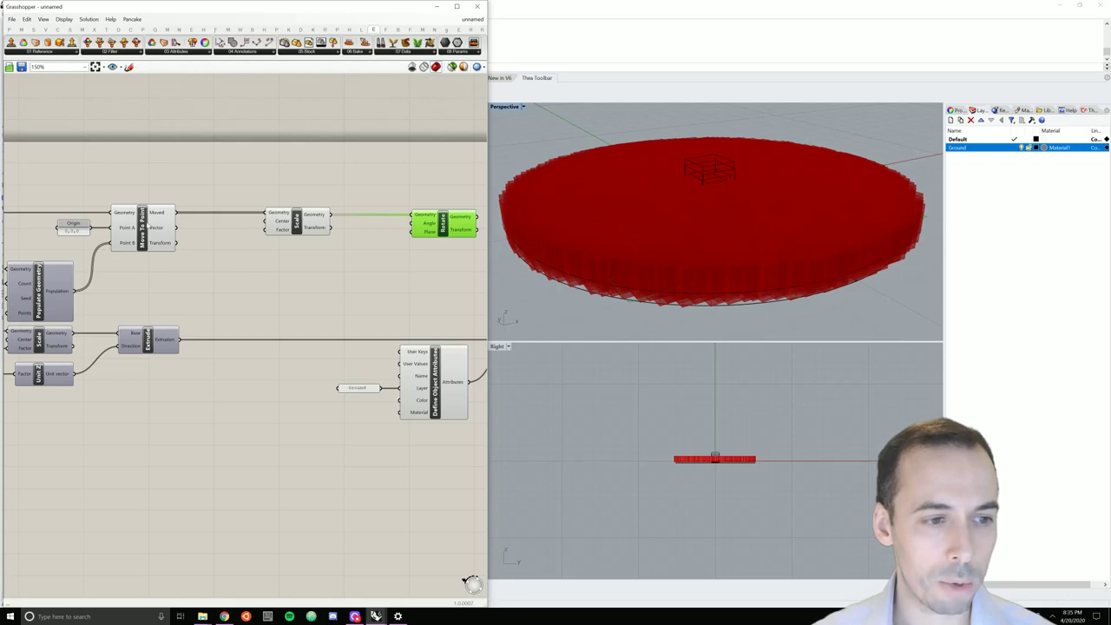
Connect Move To Point's Vector output to Scale's Center input and turn off Move To Point's preview
left_click_drag(178, 229, 265, 222)
left_click(279, 258)
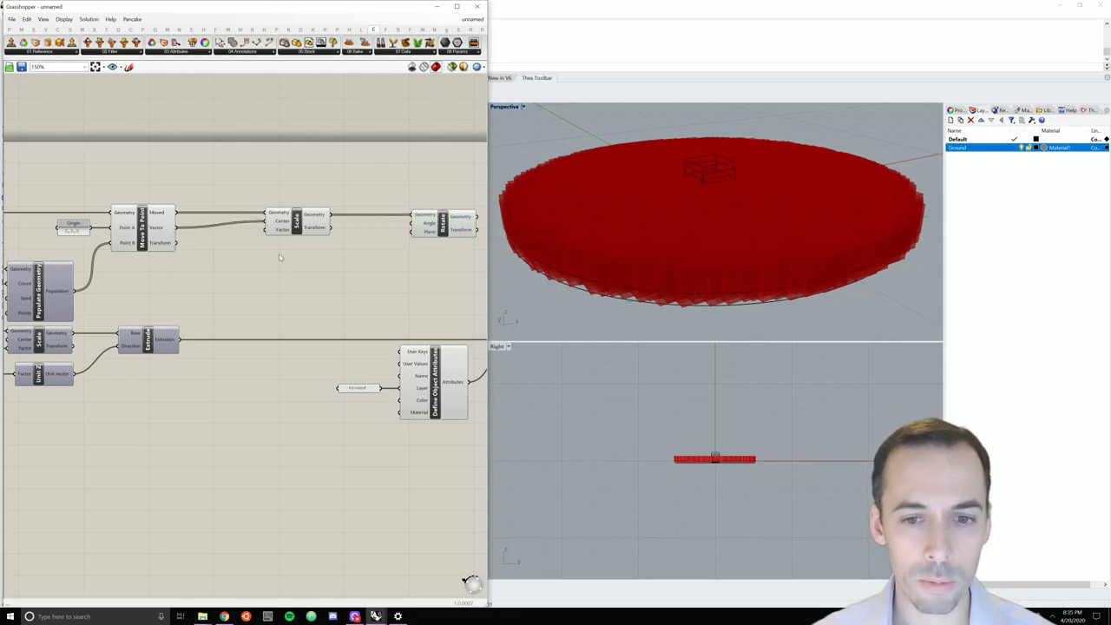
mouse_move(284, 223)
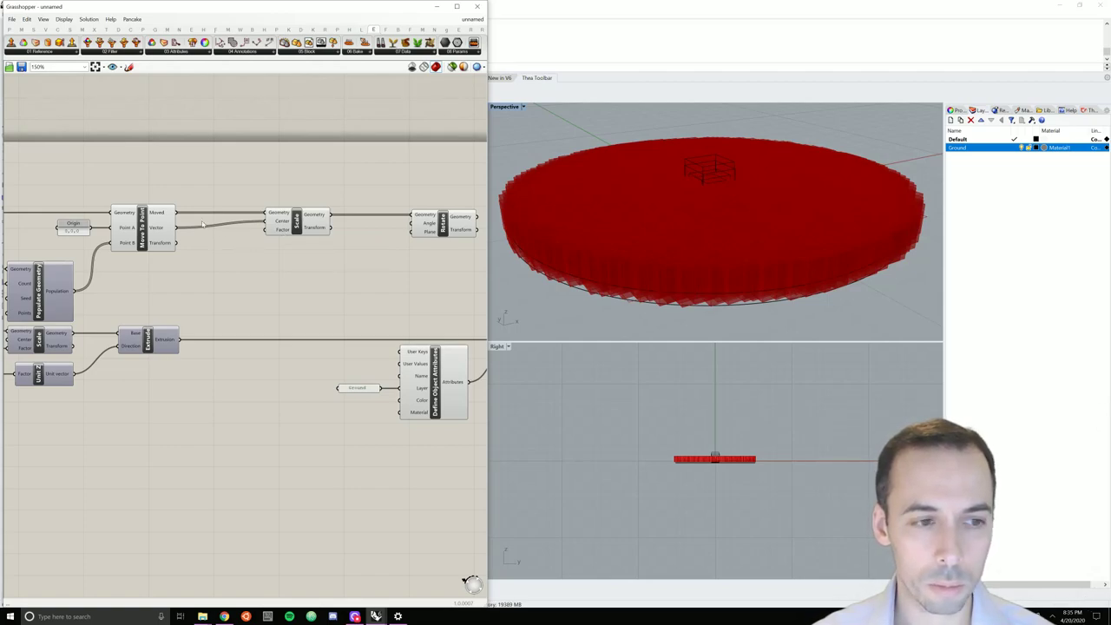
right_click(150, 233)
left_click(183, 243)
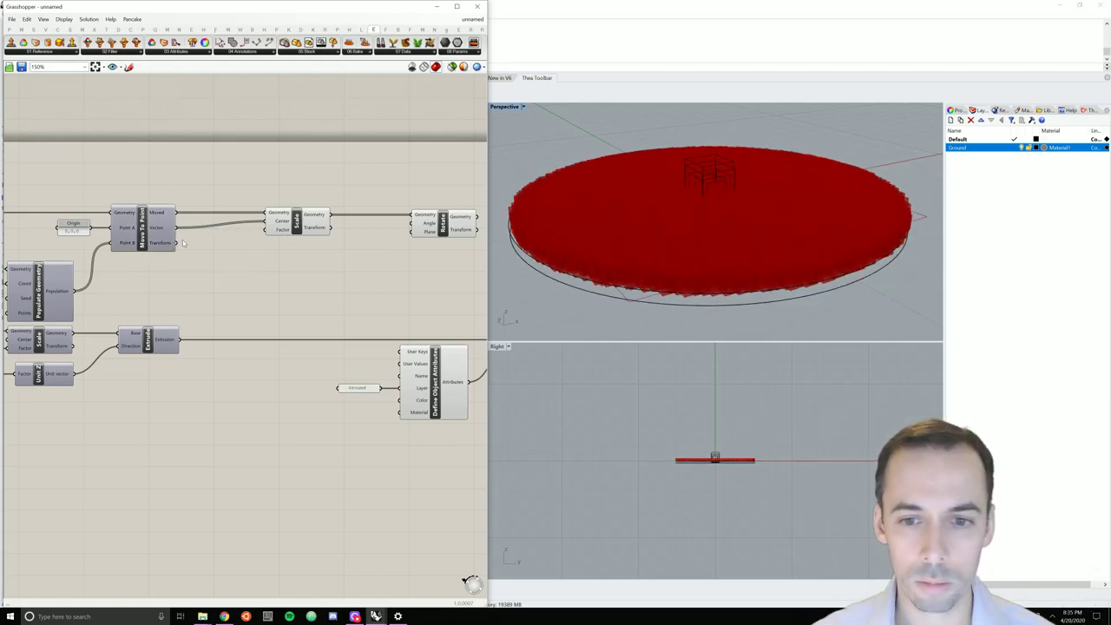
Copy the Ground panel to below Move To Point and add a Random component beside the copy
double_click(230, 250)
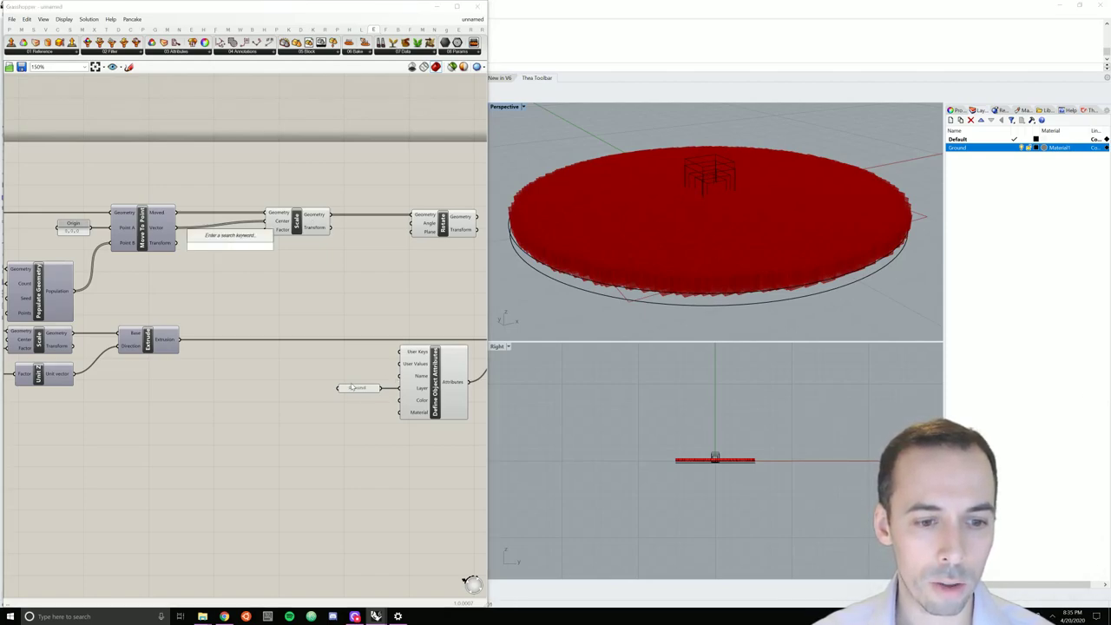
left_click(358, 390)
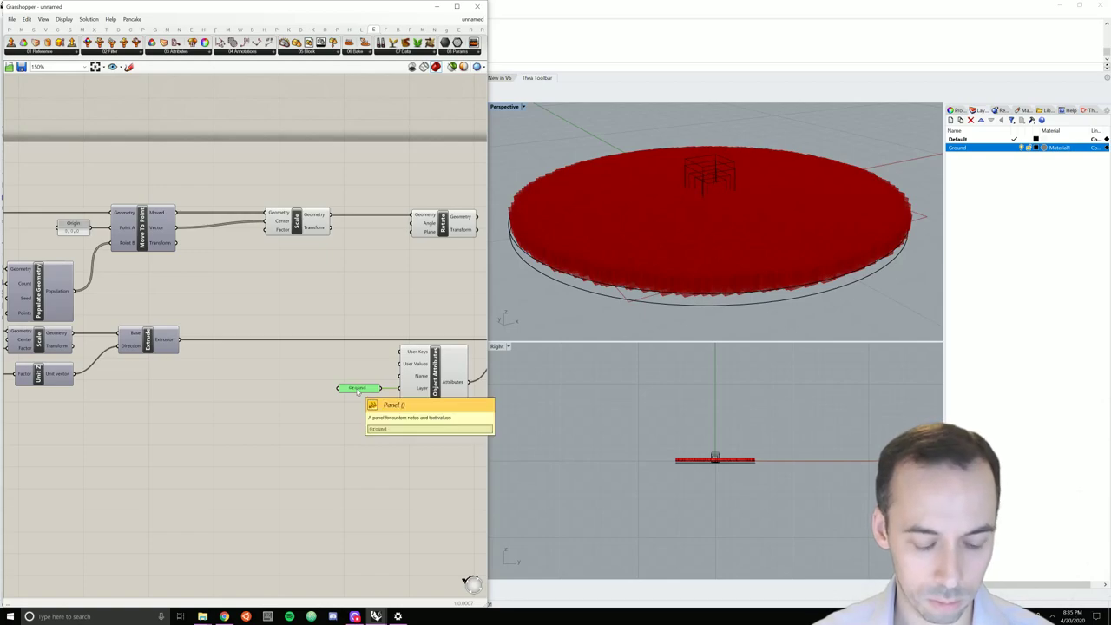
left_click_drag(367, 395, 171, 271, "alt")
double_click(224, 271)
type("rando")
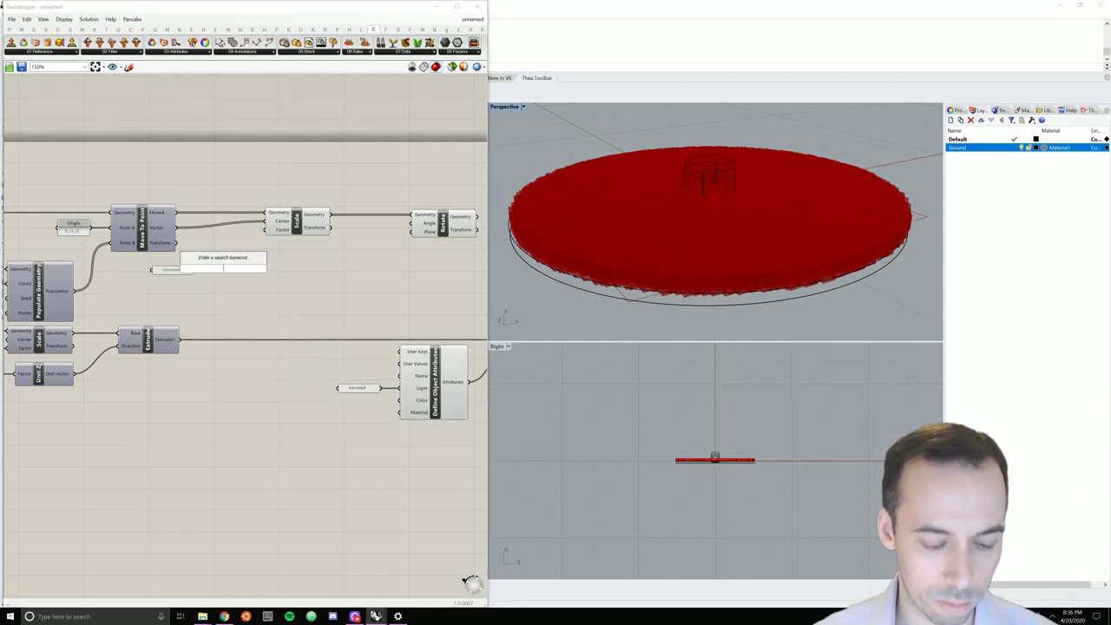
type("m")
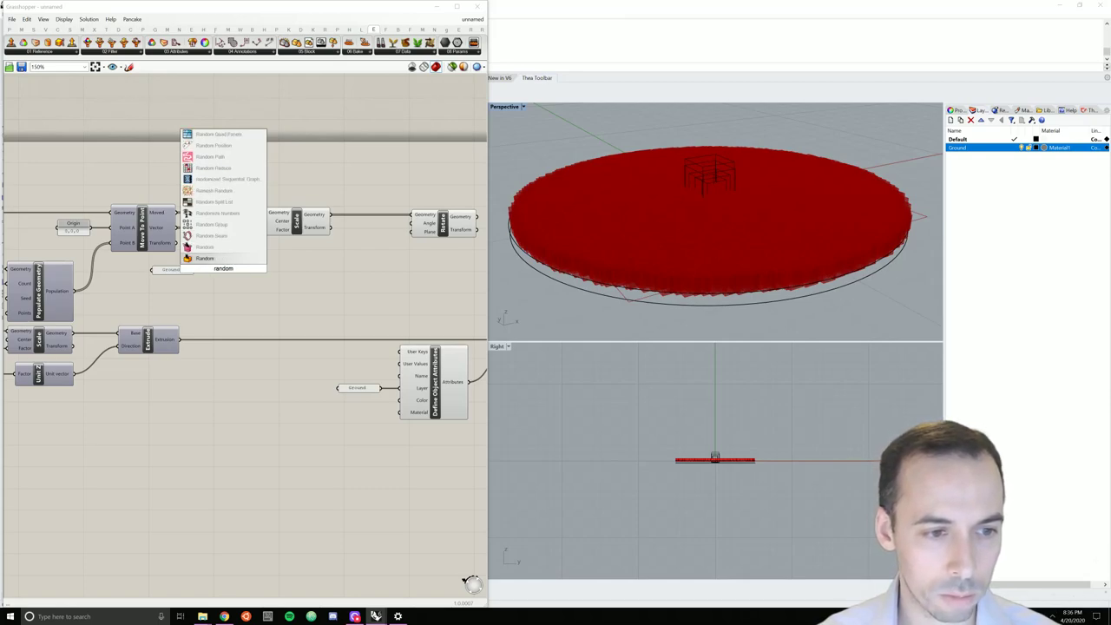
key("Return")
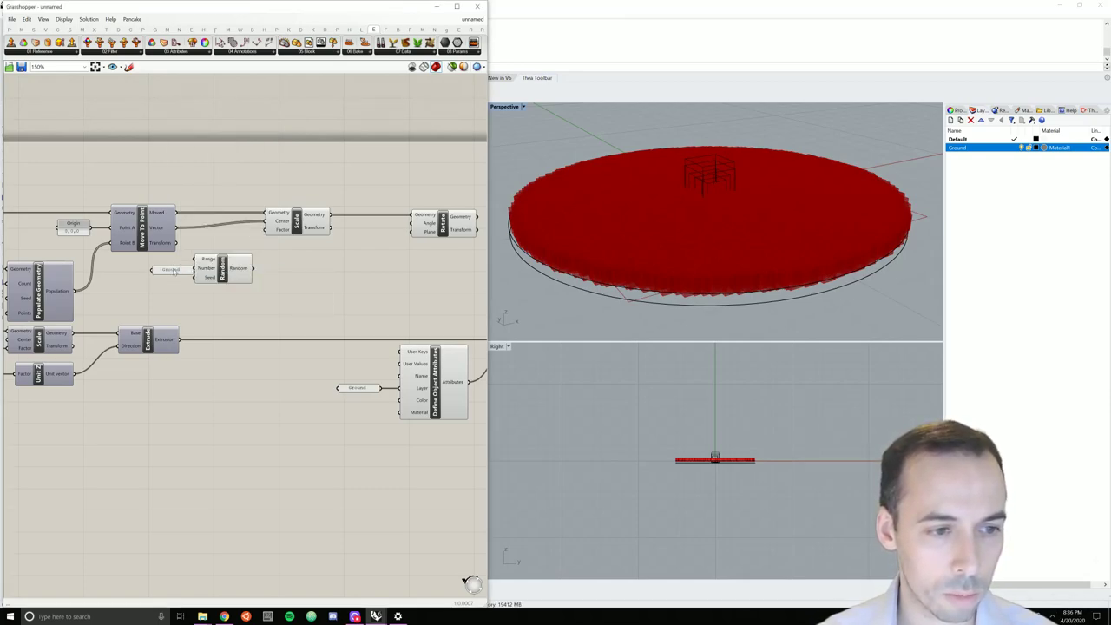
Change the copied panel's text to "0.5 To 1" and connect it to Random's Range input
left_click_drag(175, 271, 149, 271)
right_click(153, 272)
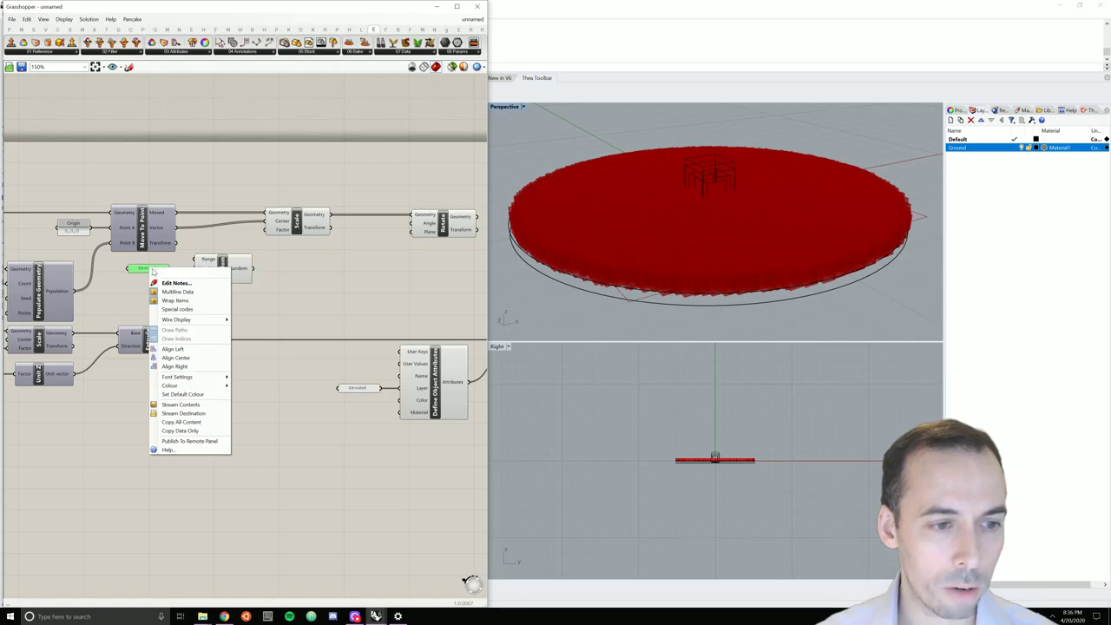
left_click(175, 283)
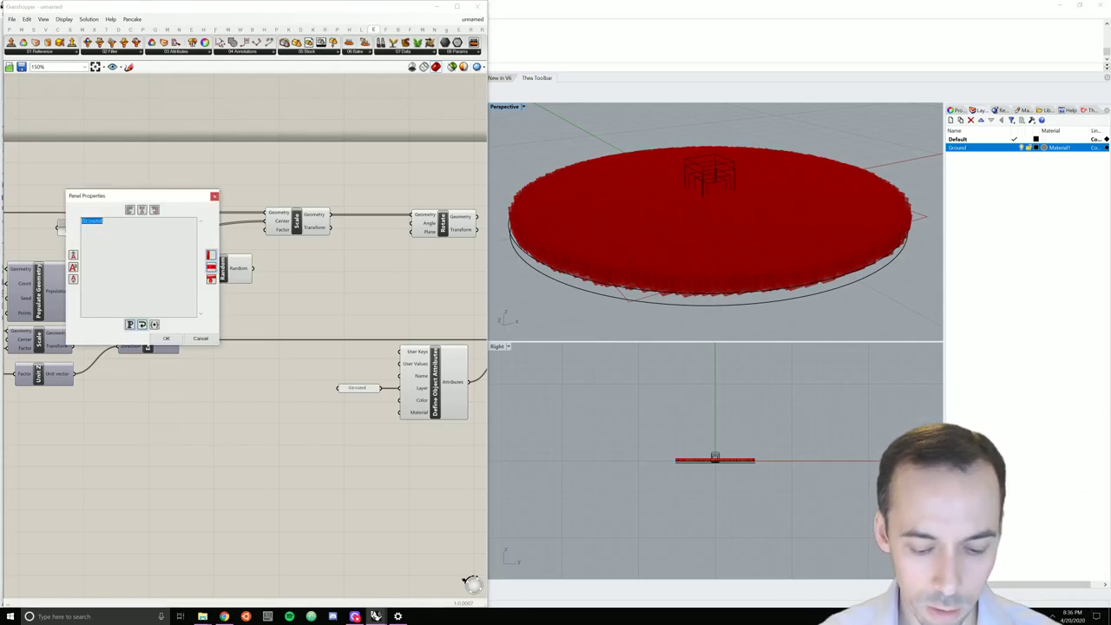
key("BackSpace")
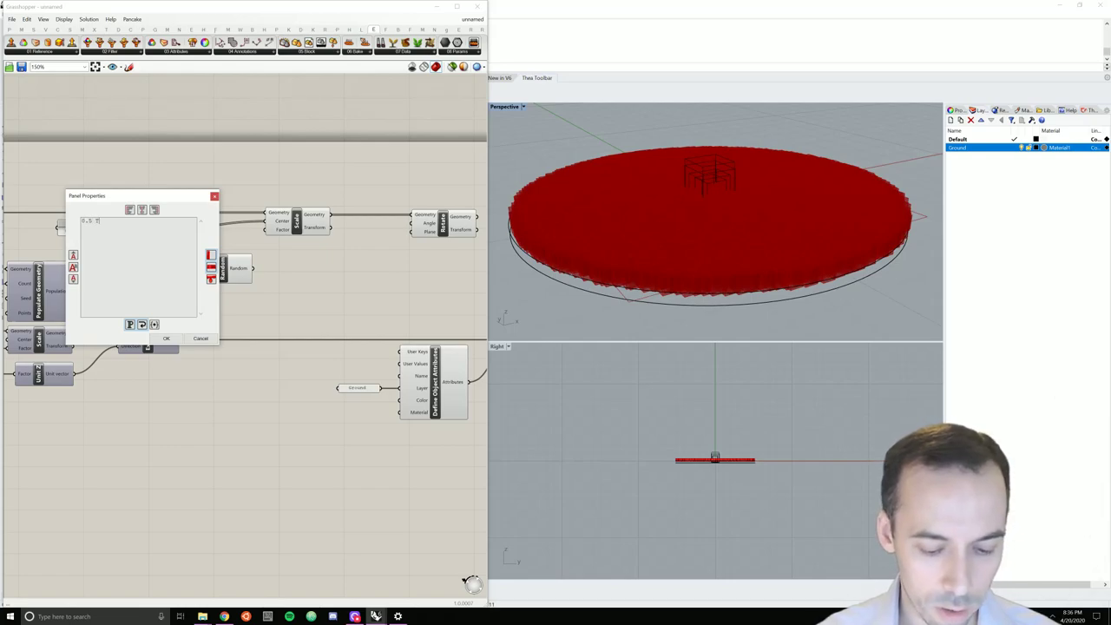
left_click(166, 338)
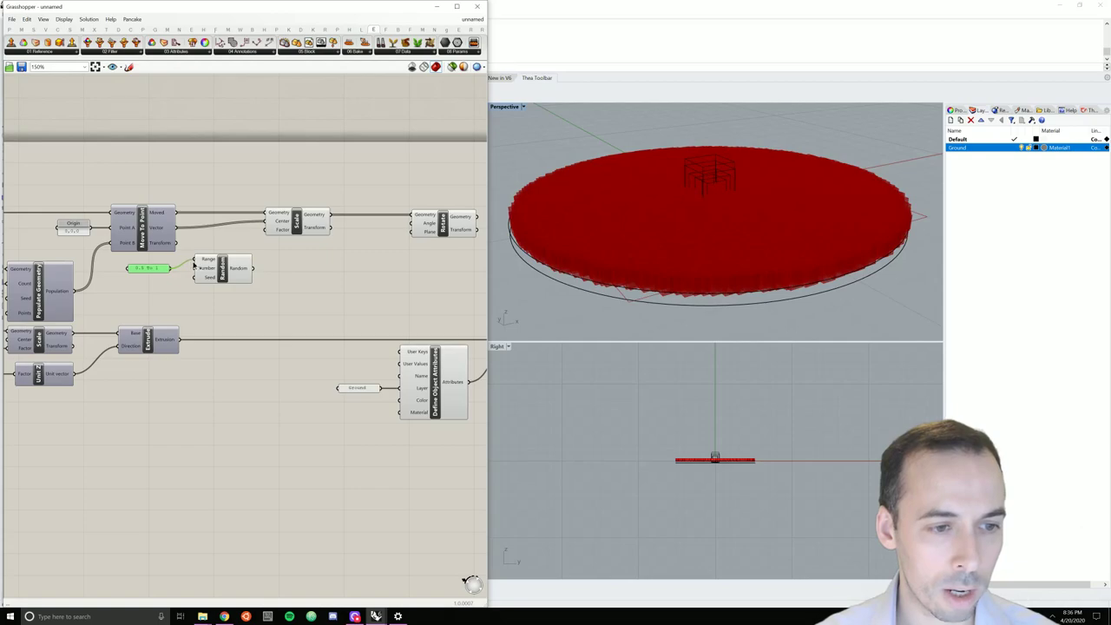
left_click_drag(167, 271, 176, 259)
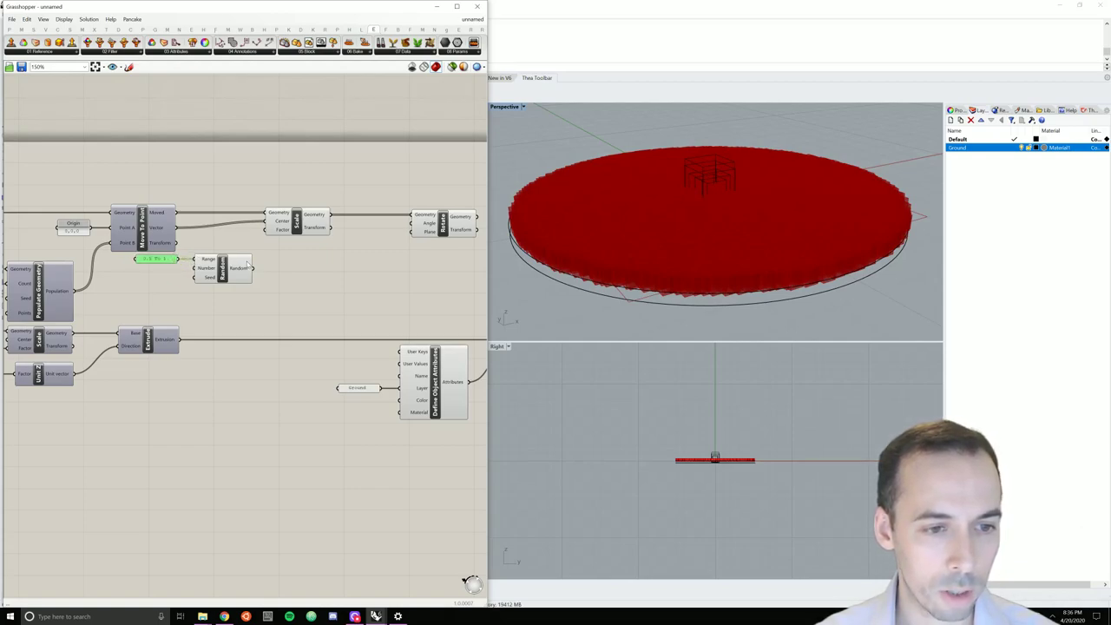
Connect the Random output to Scale's Factor input and select the Scale component to check the scaled boxes
left_click_drag(252, 268, 317, 222)
left_click(304, 223)
scroll(369, 228, "down", 2)
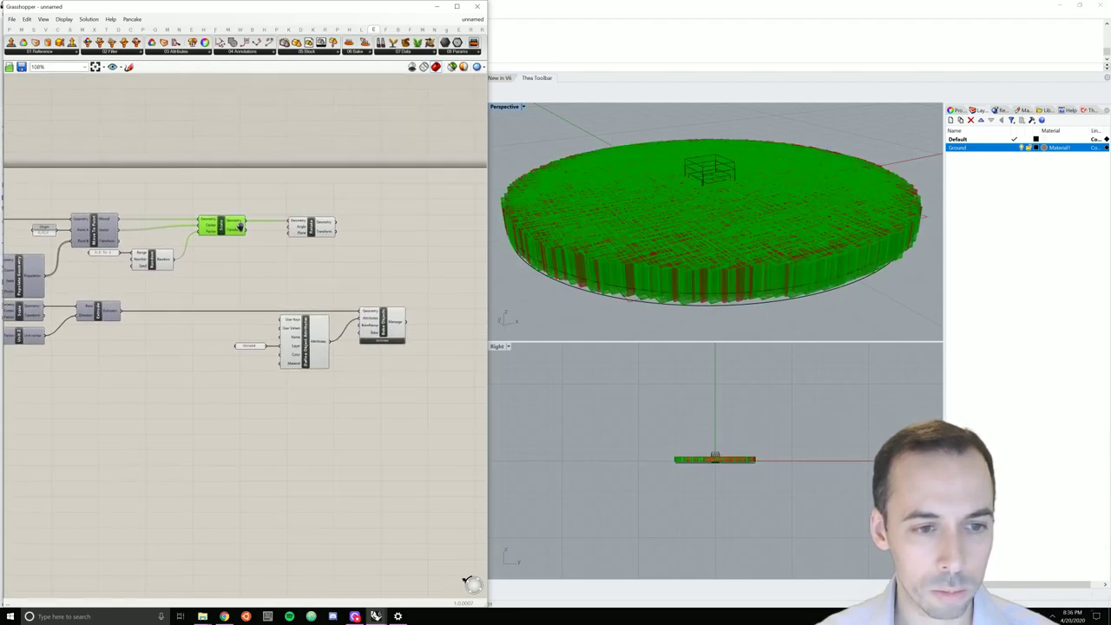
Move Rotate farther from Scale and place a copy of the range panel and Random component between them
left_click(352, 226)
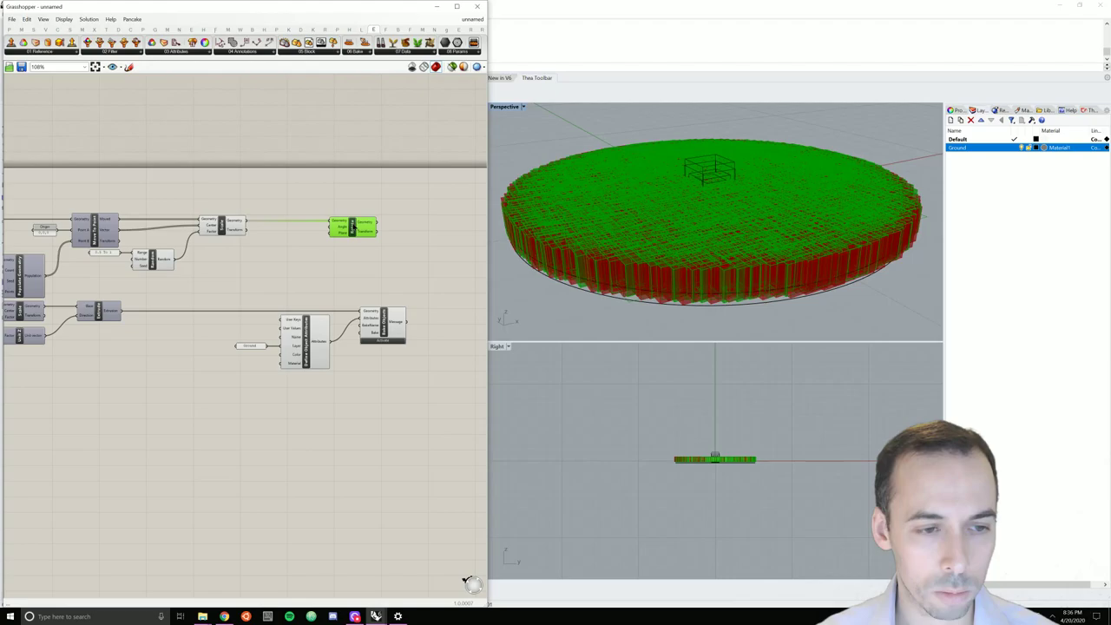
left_click_drag(203, 270, 95, 255)
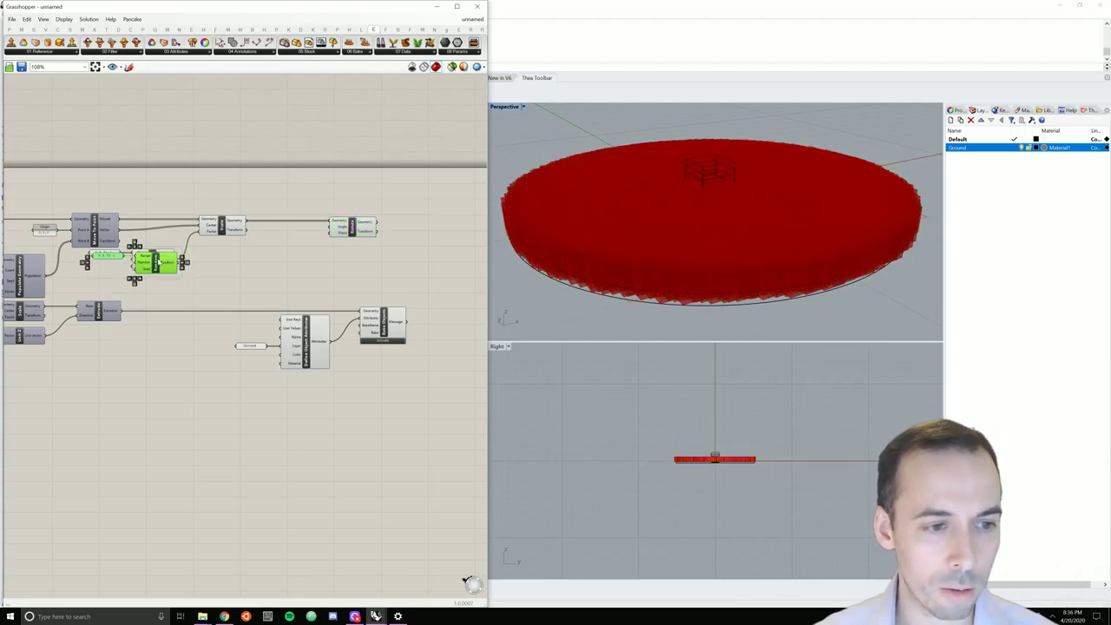
left_click_drag(168, 254, 279, 254)
left_click(363, 257)
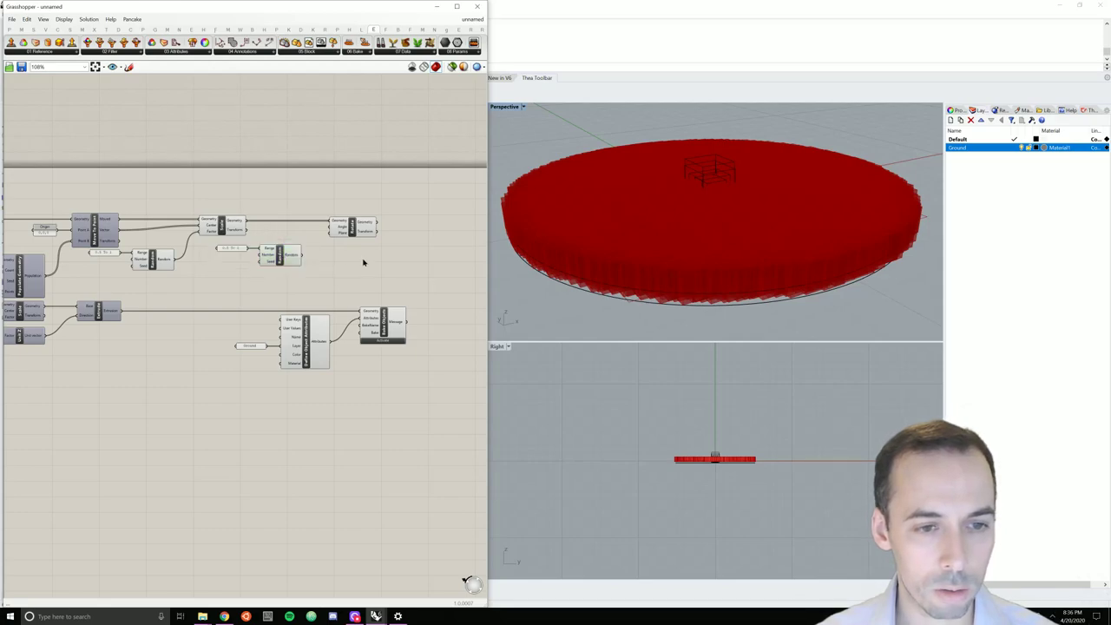
Set Rotate's Angle input to accept degrees
scroll(341, 251, "up", 3)
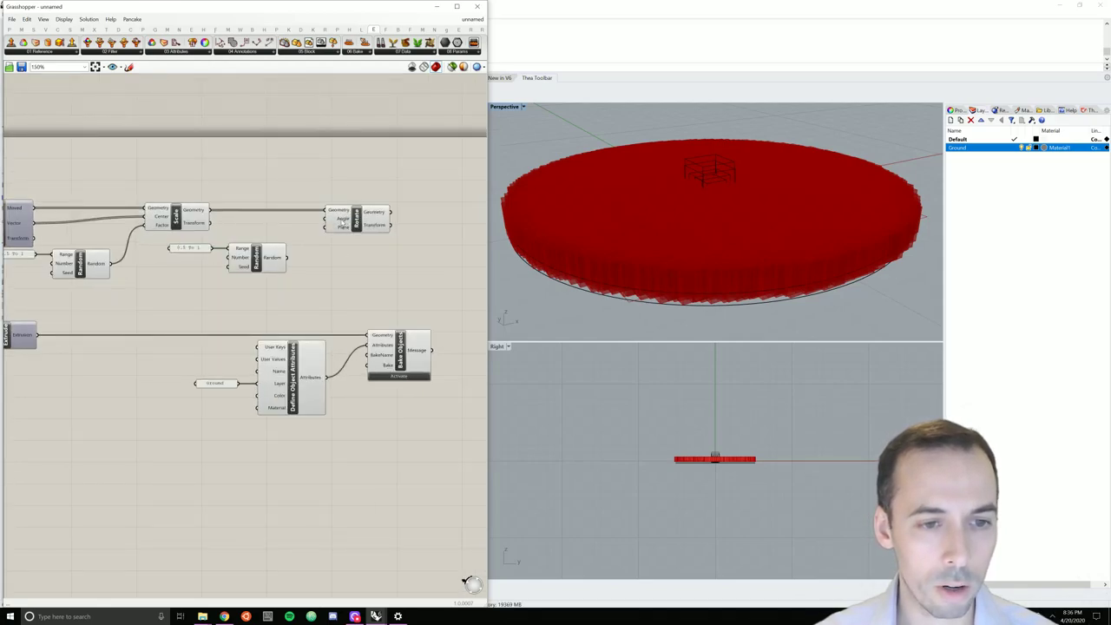
right_click(342, 220)
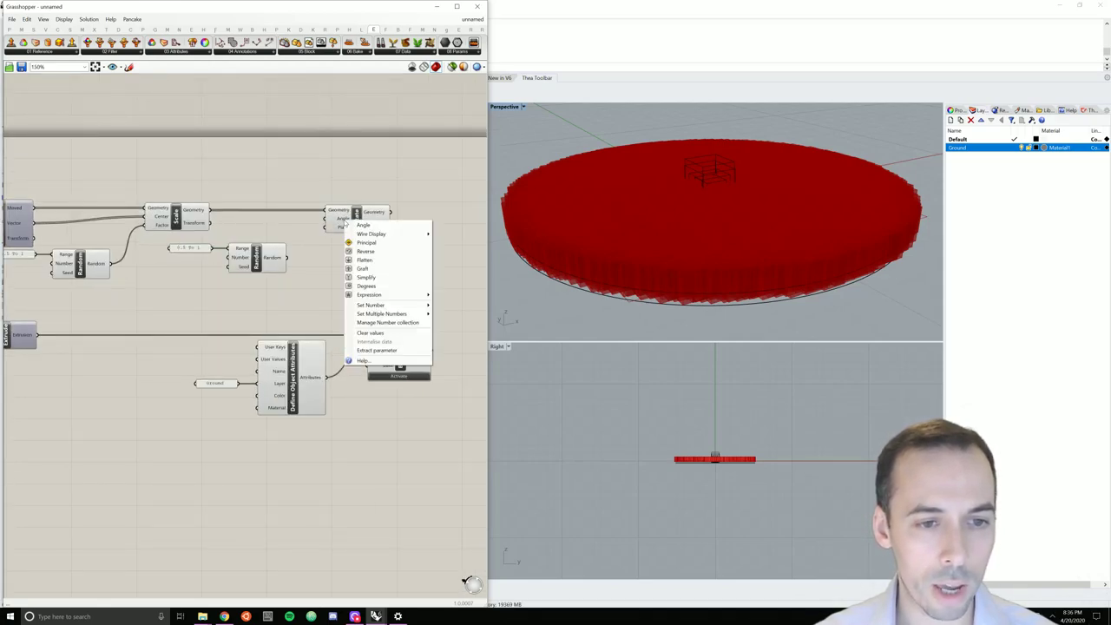
left_click(395, 287)
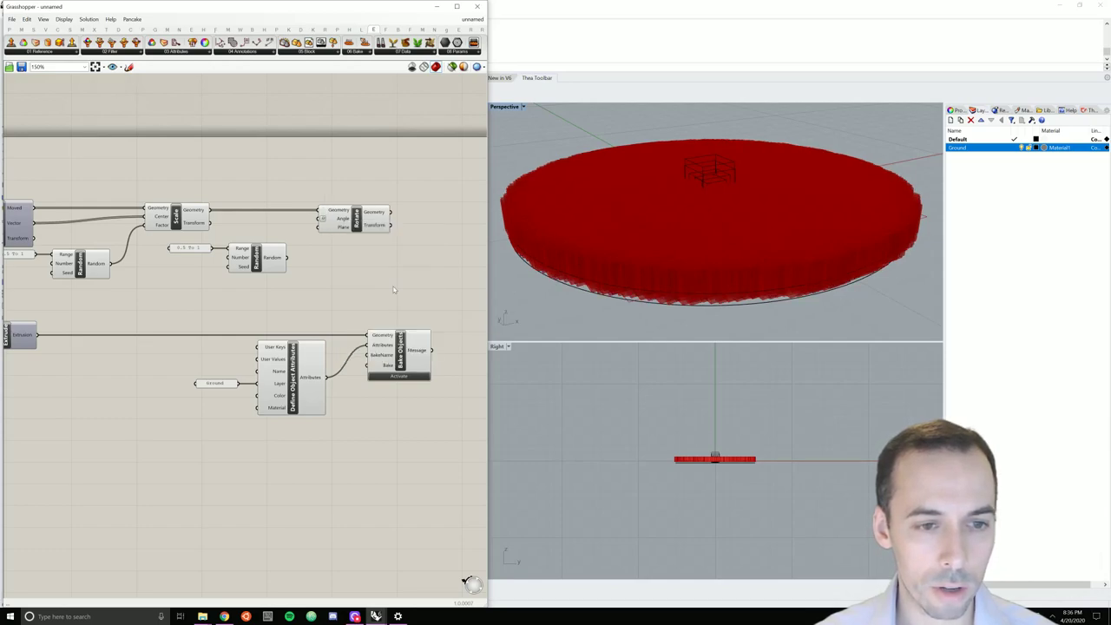
Change the copied range panel's text to "0 To 360" and connect its Random component's output to Rotate's Angle input
double_click(200, 247)
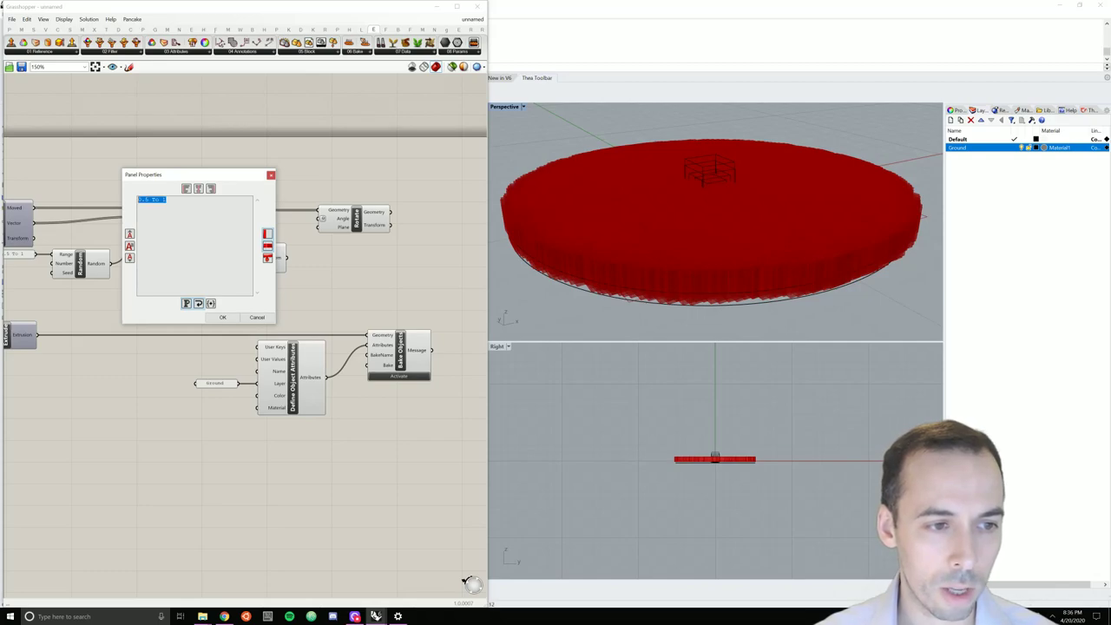
type("0 To")
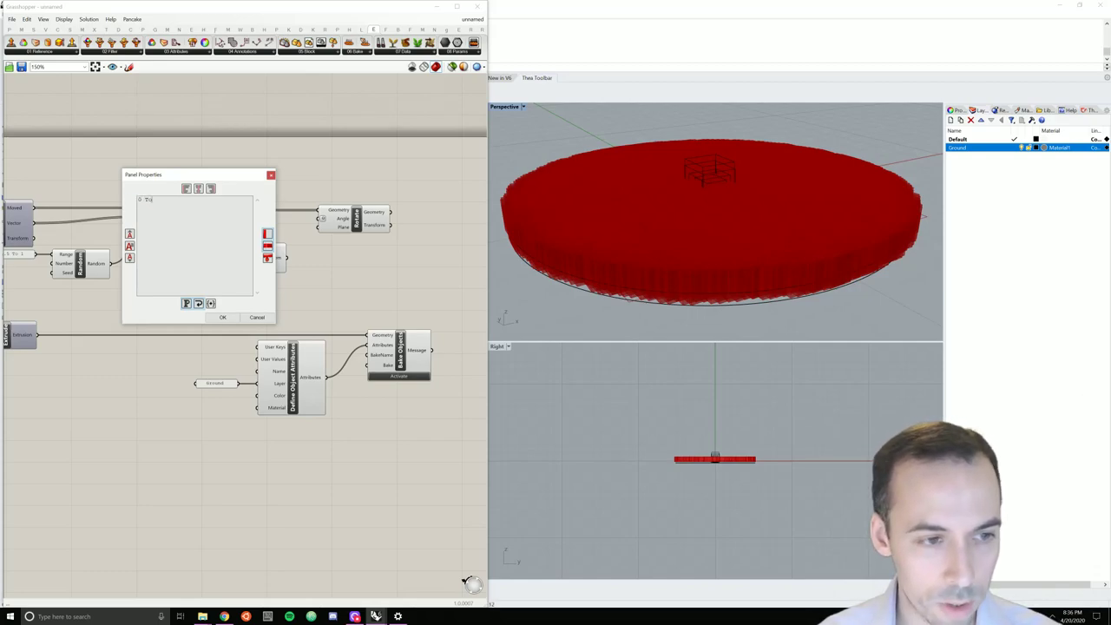
type(" 360")
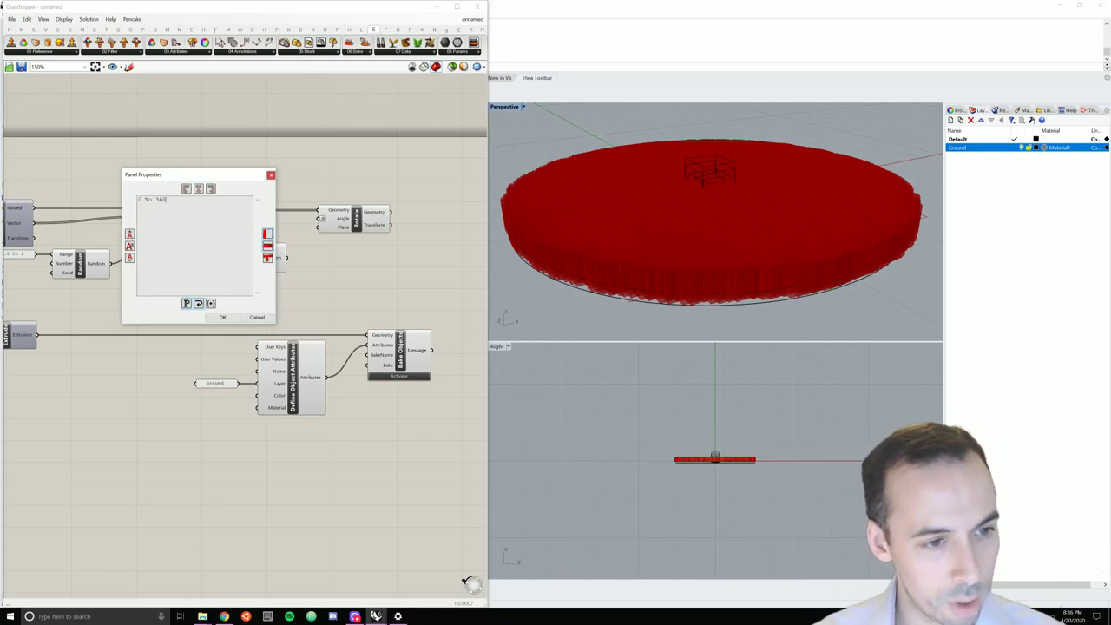
left_click(222, 316)
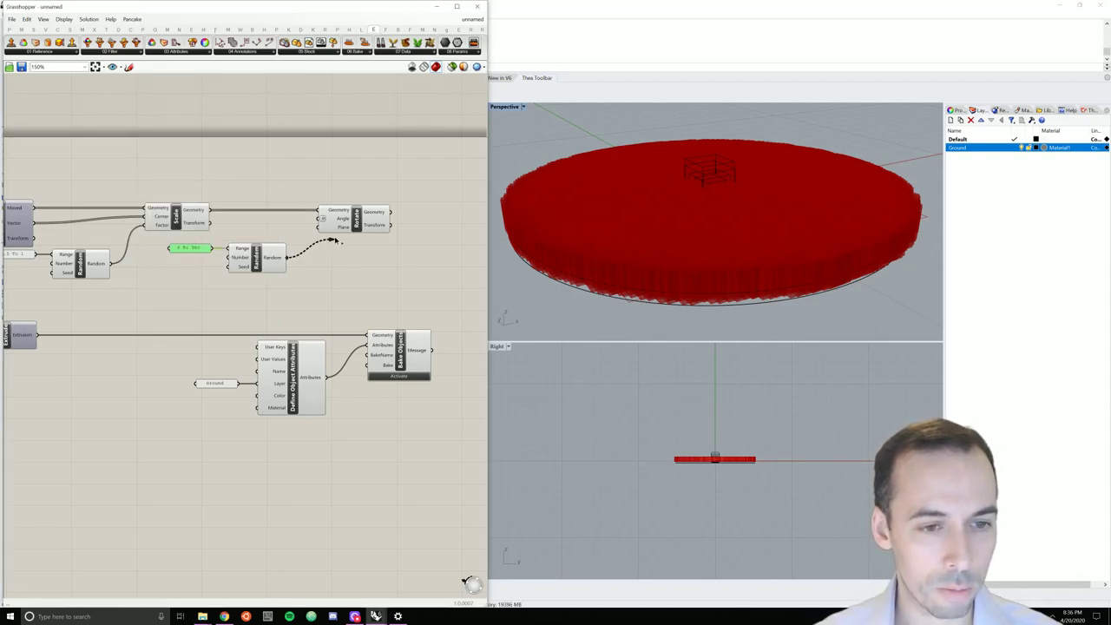
left_click_drag(337, 241, 320, 220)
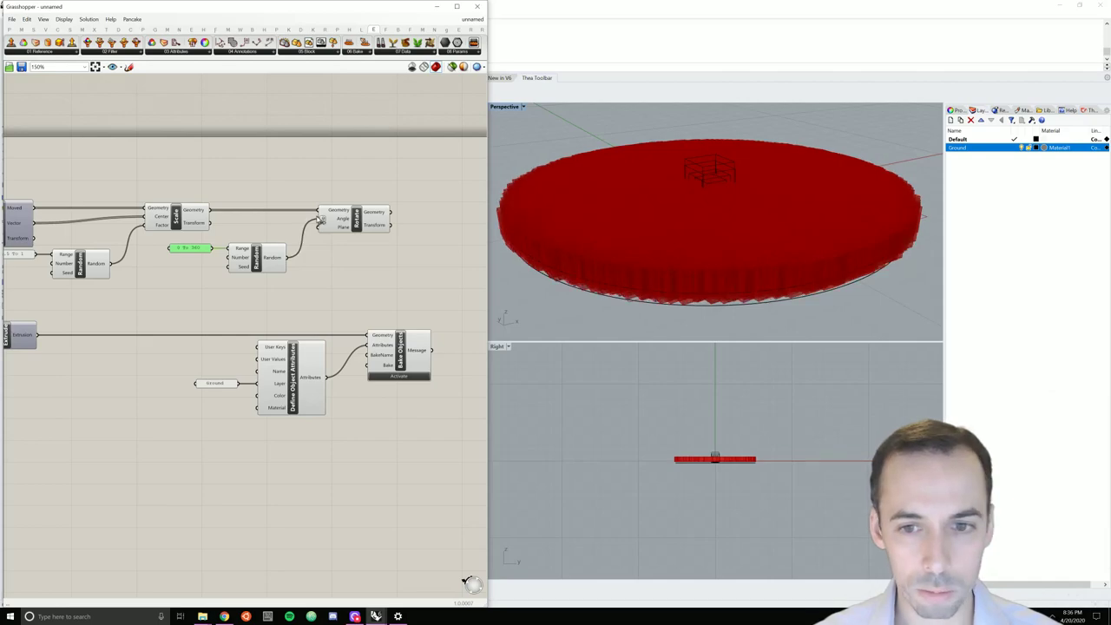
Turn off the preview of the Scale component that feeds Rotate
scroll(253, 217, "up", 2)
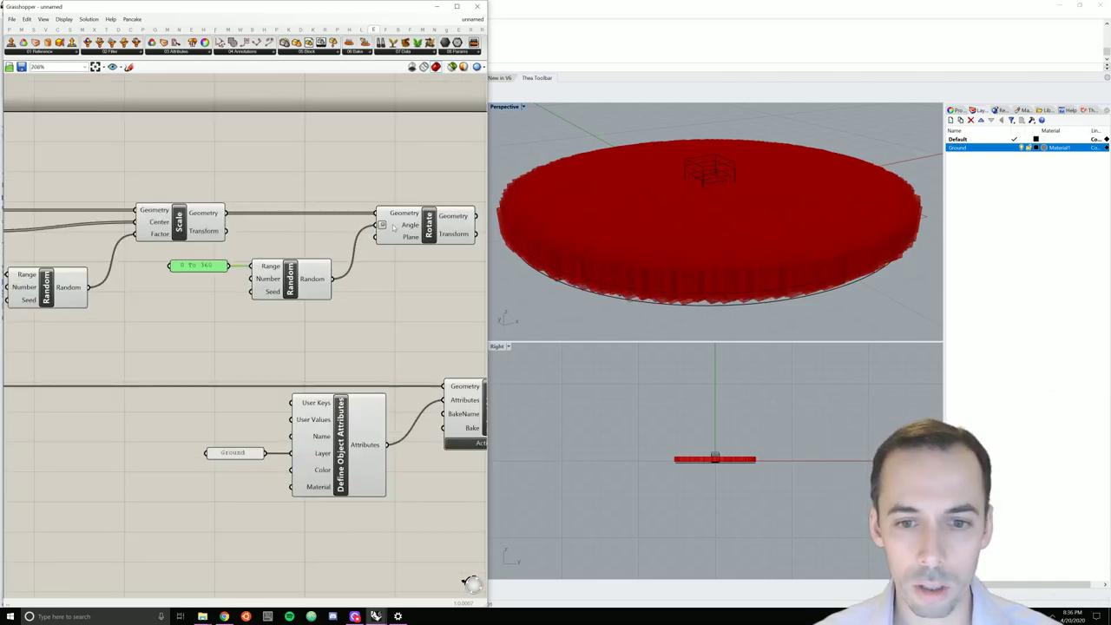
right_click(184, 222)
left_click(251, 228)
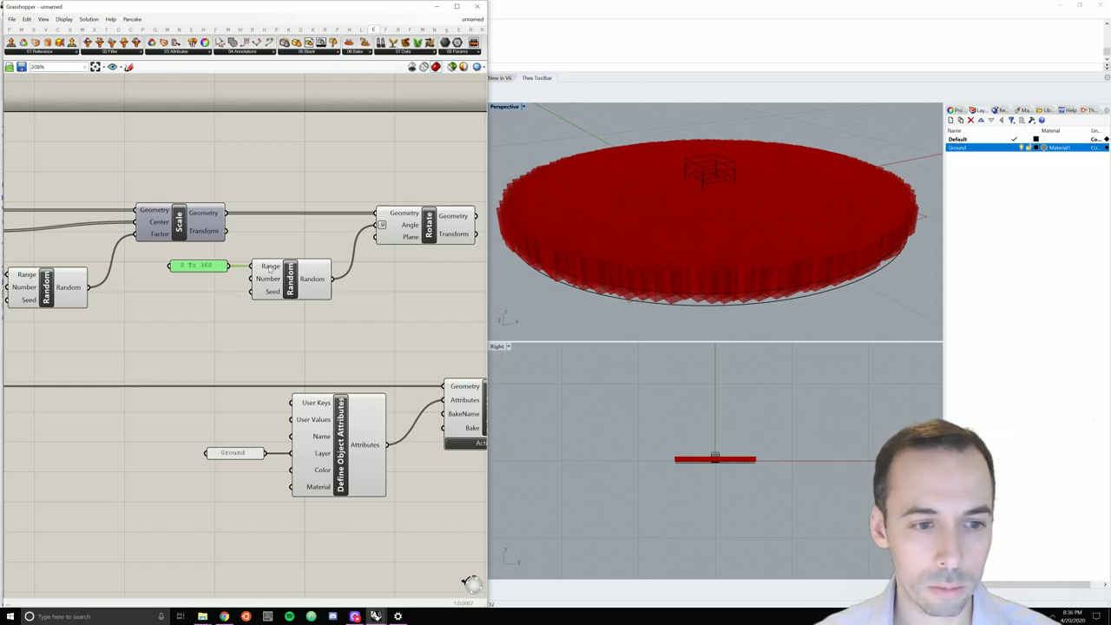
Connect the relay that feeds Populate Geometry's Count to the Number inputs of both Random components
scroll(240, 285, "down", 1)
mouse_move(193, 287)
right_mouse_down()
mouse_move(238, 273)
mouse_move(211, 280)
right_mouse_up()
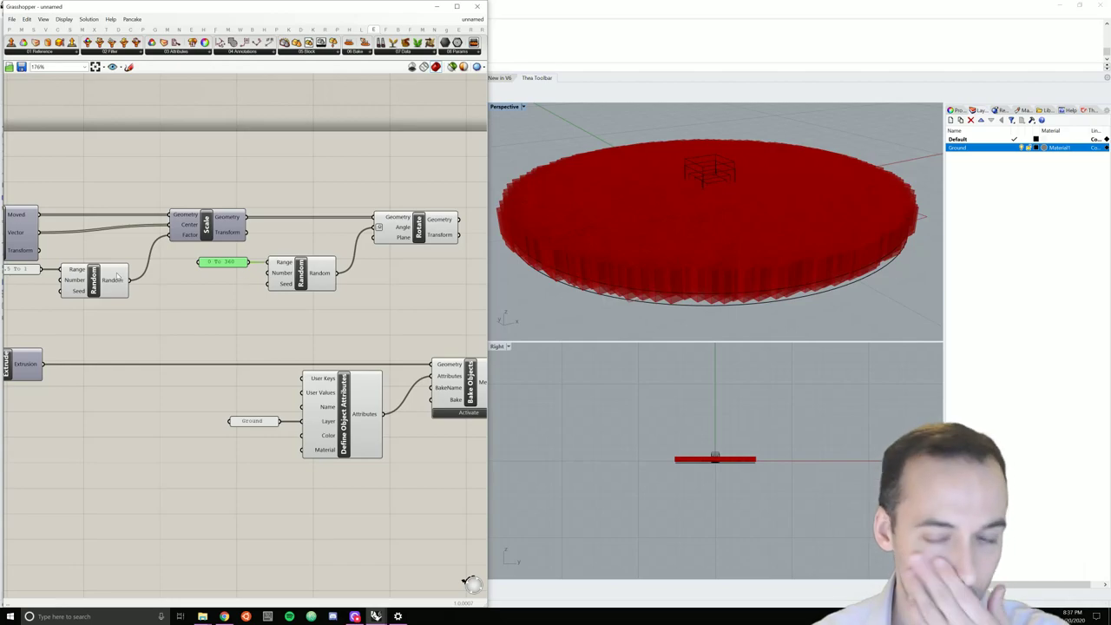
scroll(111, 239, "down", 2)
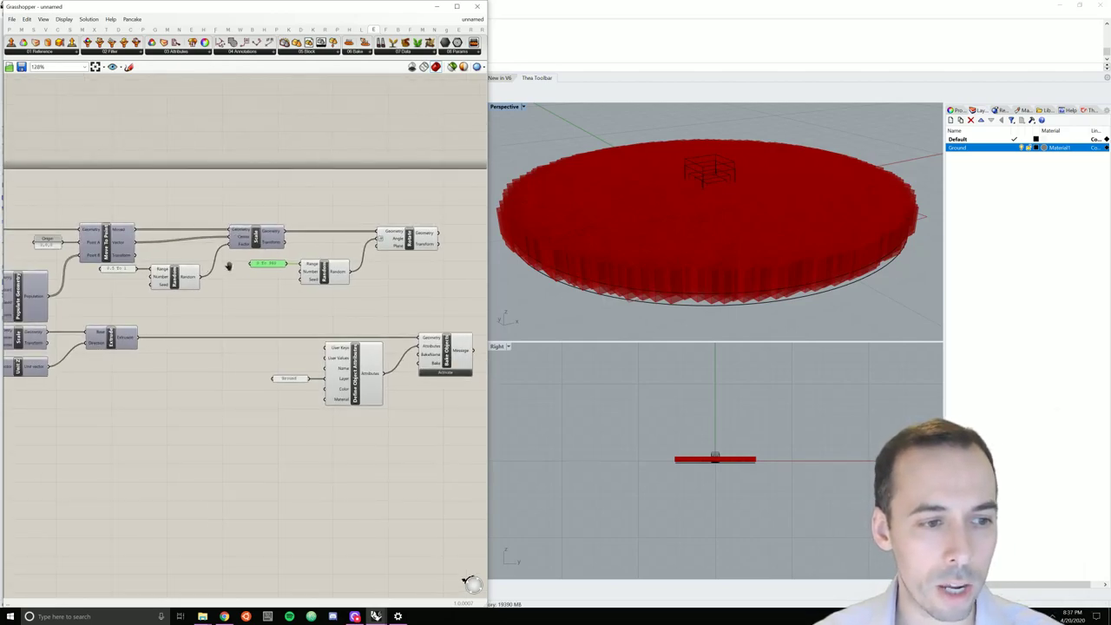
right_click_drag(257, 254, 313, 258)
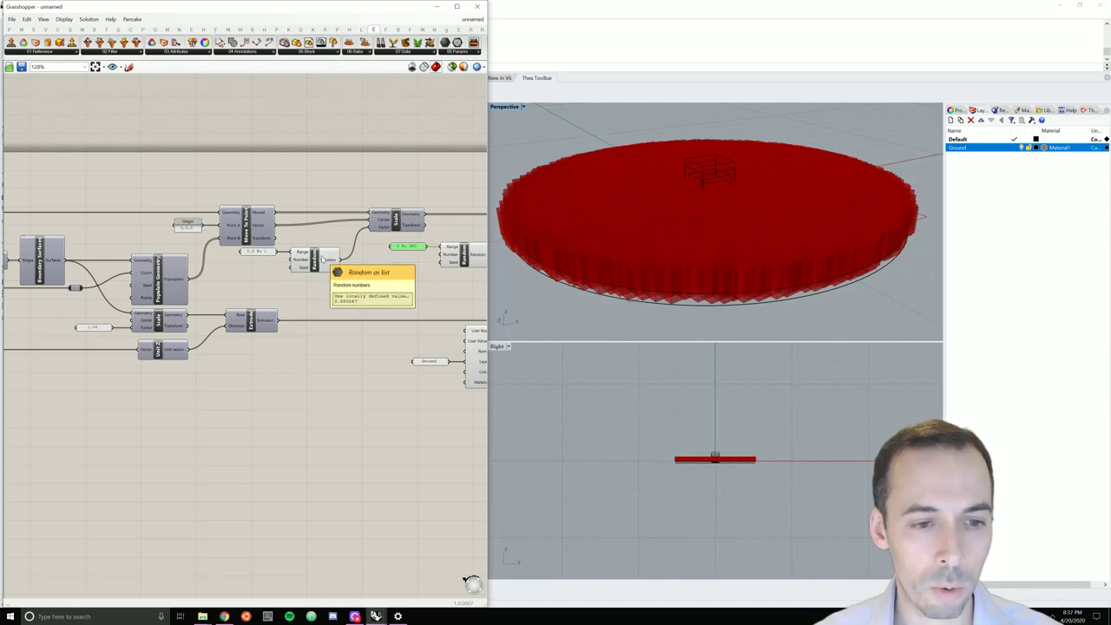
right_click_drag(177, 288, 94, 319)
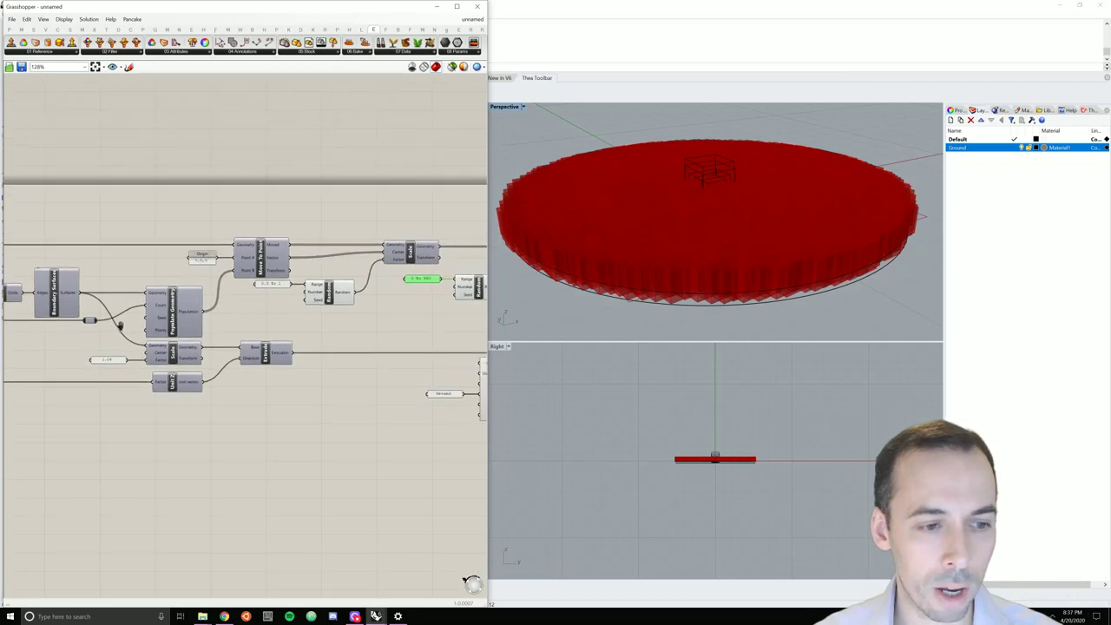
left_click_drag(93, 321, 305, 292)
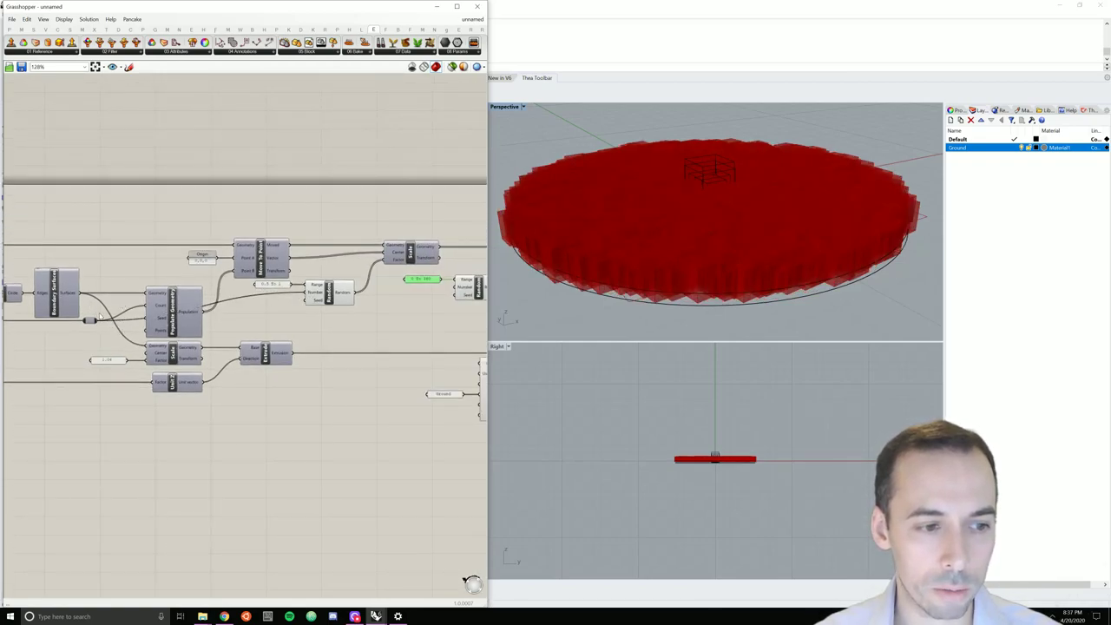
left_click_drag(97, 322, 469, 286)
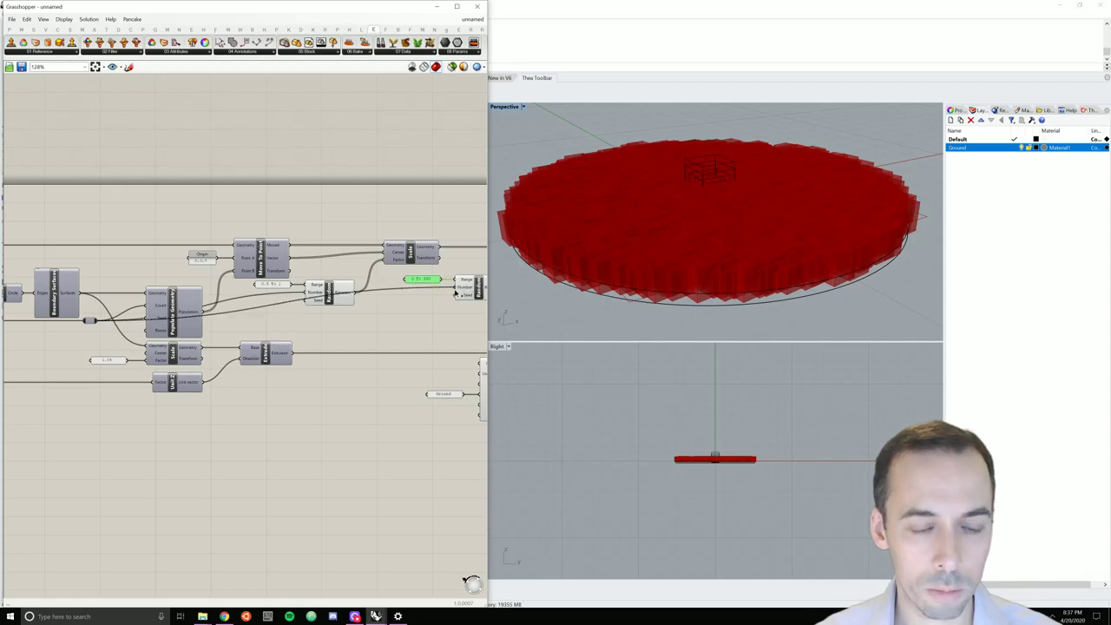
Set the wire display of both Random components' Number inputs to Hidden
right_click(467, 290)
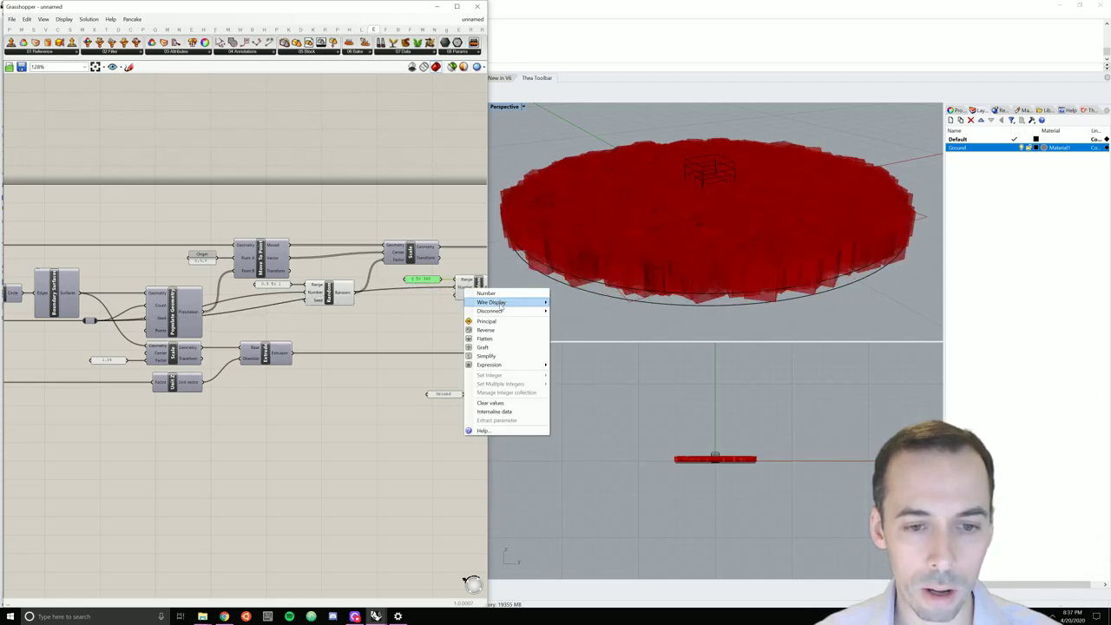
mouse_move(503, 303)
left_click(572, 320)
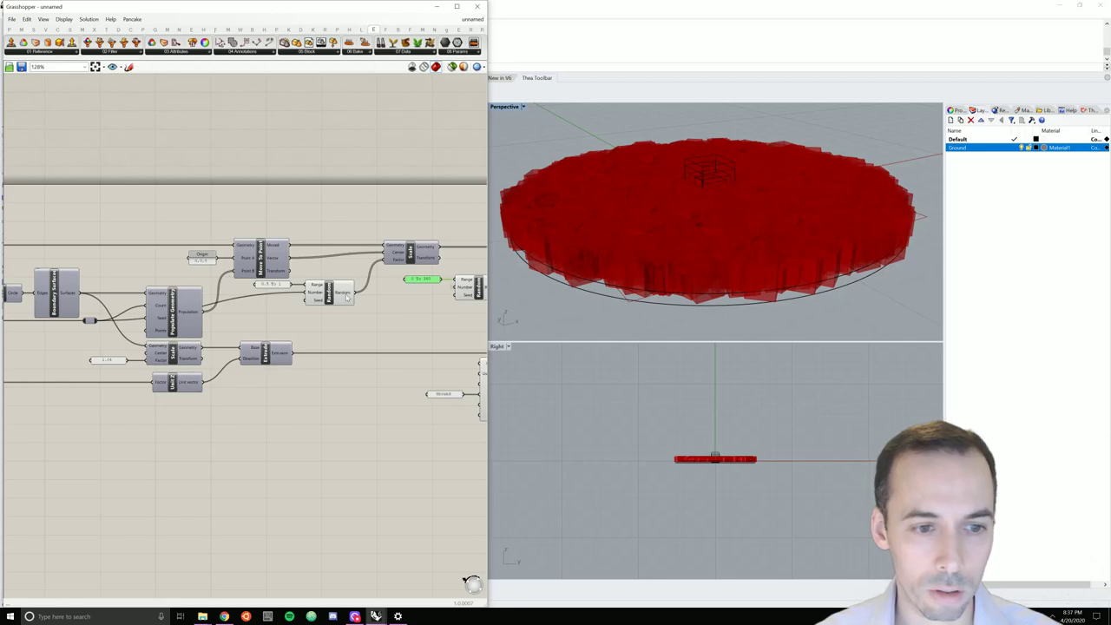
right_click(314, 297)
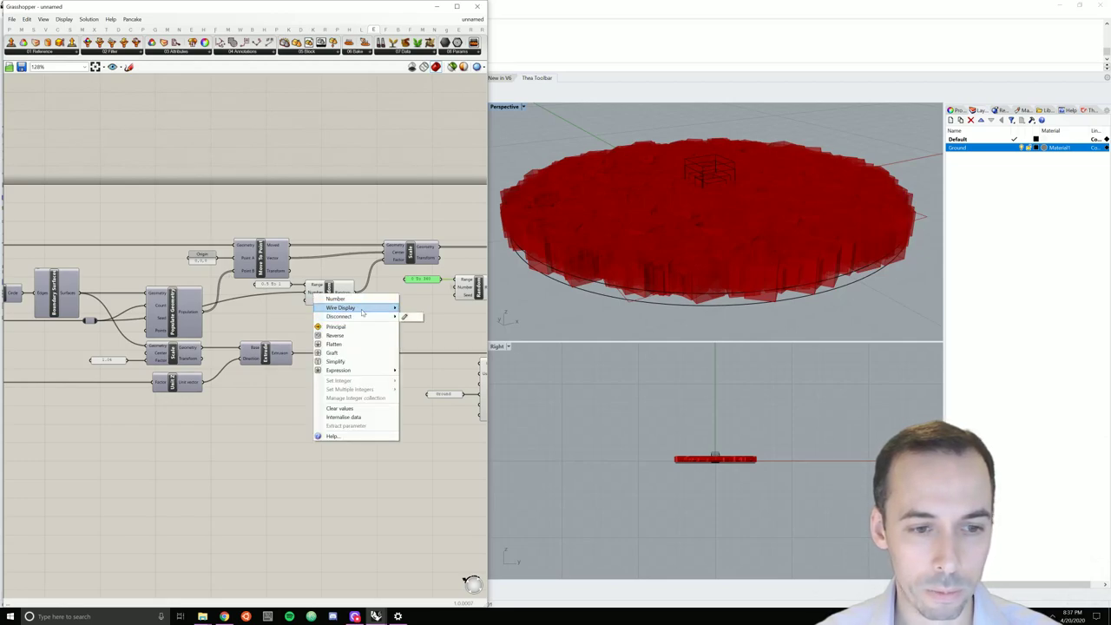
mouse_move(382, 316)
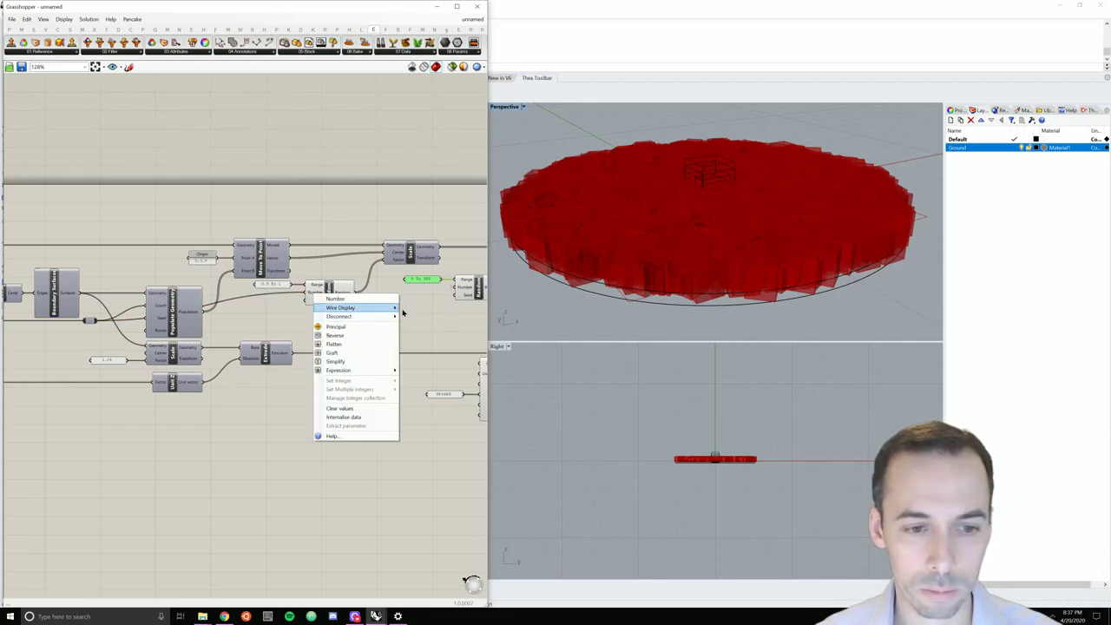
left_click(425, 326)
Turn off the preview for all components from Move To Point and Extrude through Rotate and Define Object Attributes
right_click_drag(425, 326, 234, 308)
right_click_drag(600, 236, 622, 251)
scroll(659, 292, "up", 8)
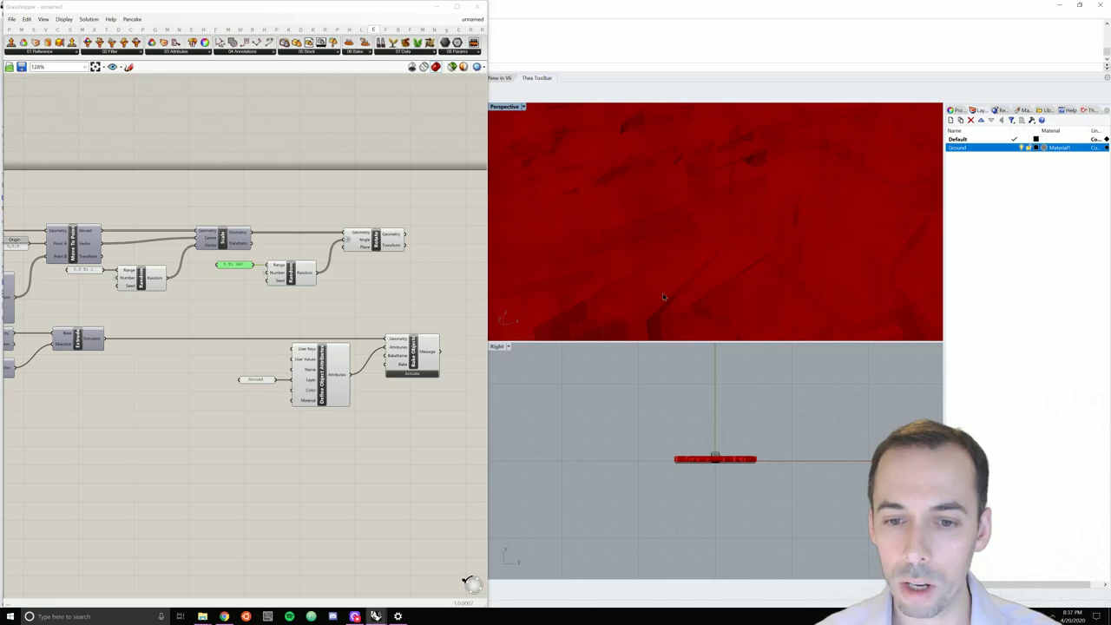
right_click_drag(663, 297, 661, 288)
scroll(660, 290, "down", 8)
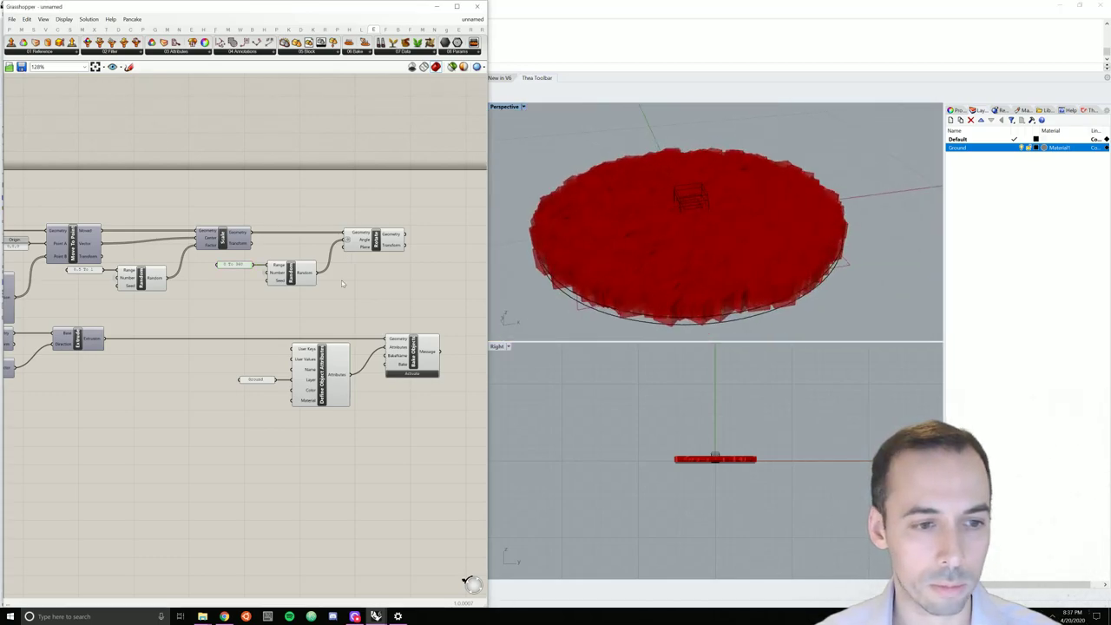
scroll(297, 303, "down", 3)
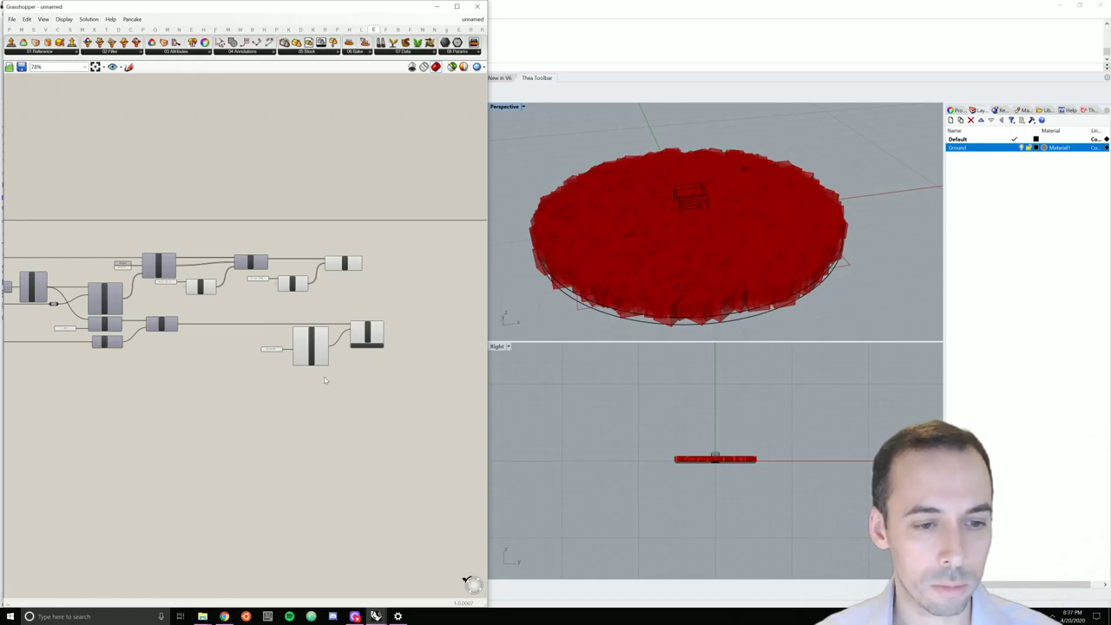
left_click_drag(324, 379, 175, 235)
middle_click(176, 235)
left_click(202, 217)
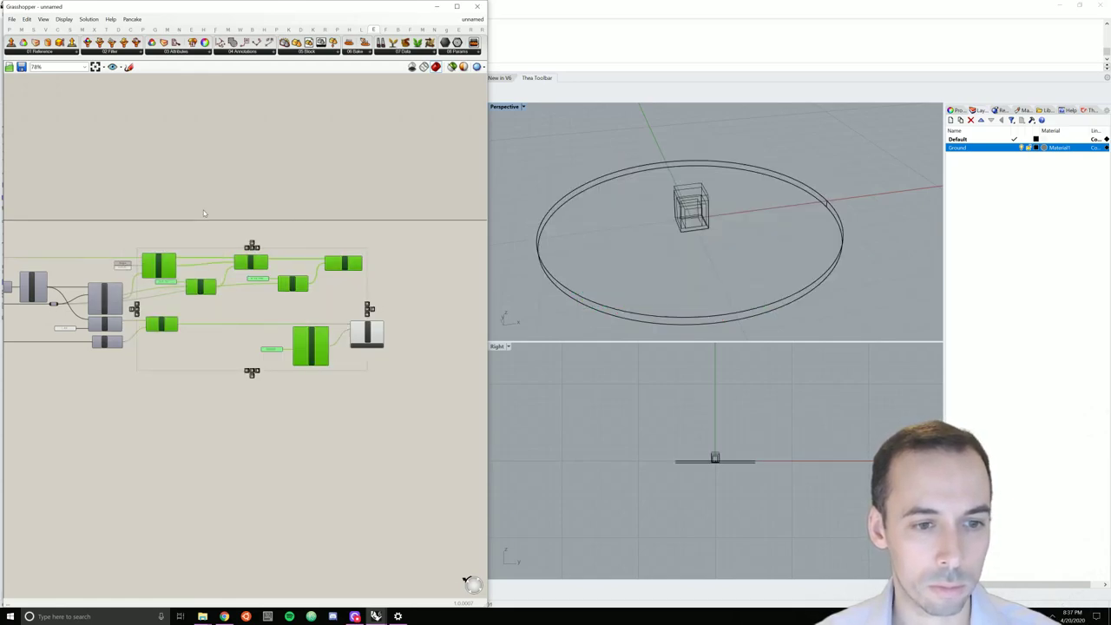
left_click(411, 277)
Turn the preview of the Rotate component back on
scroll(370, 276, "up", 3)
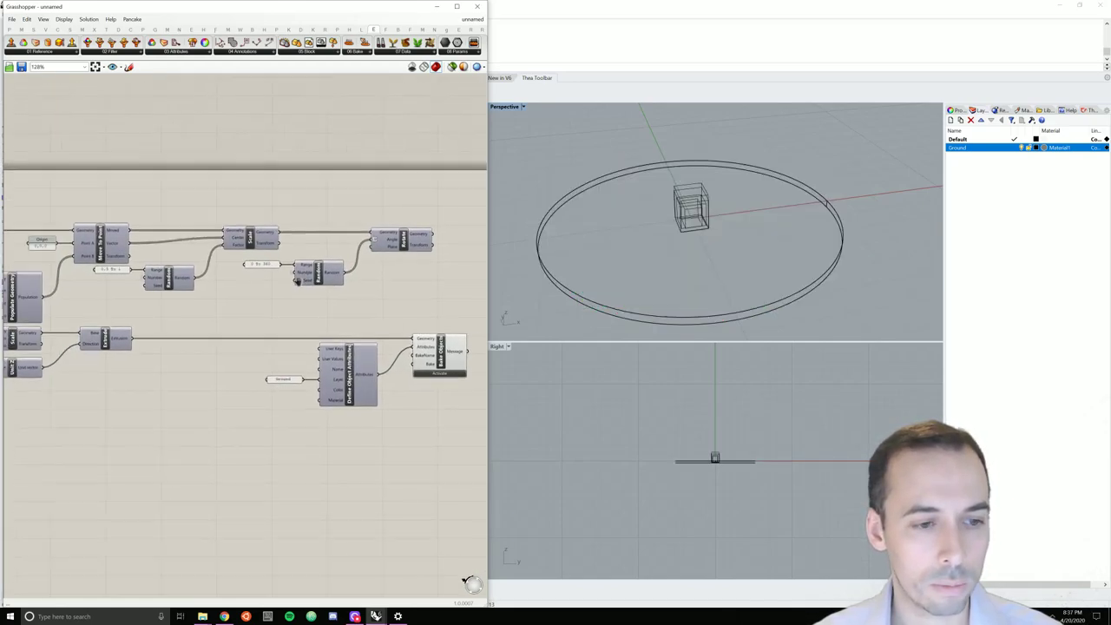
right_click(423, 249)
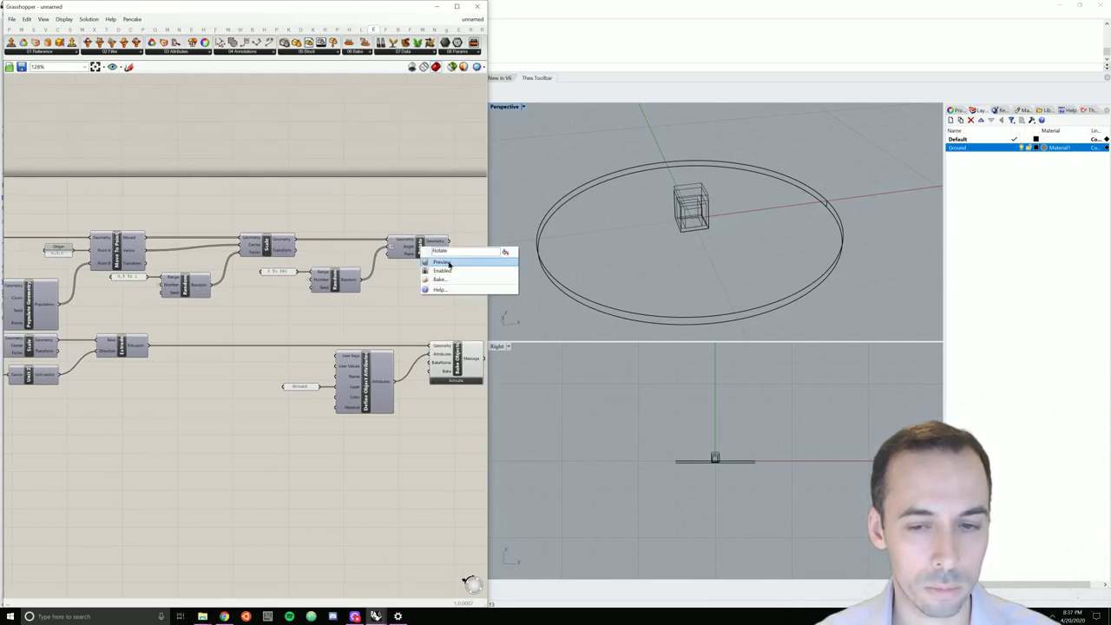
left_click(438, 264)
Move the Ground panel, Define Object Attributes and Bake Objects together farther away from Extrude, leaving room beyond Rotate
right_click_drag(318, 310, 223, 308)
scroll(293, 317, "down", 3)
scroll(236, 288, "up", 3)
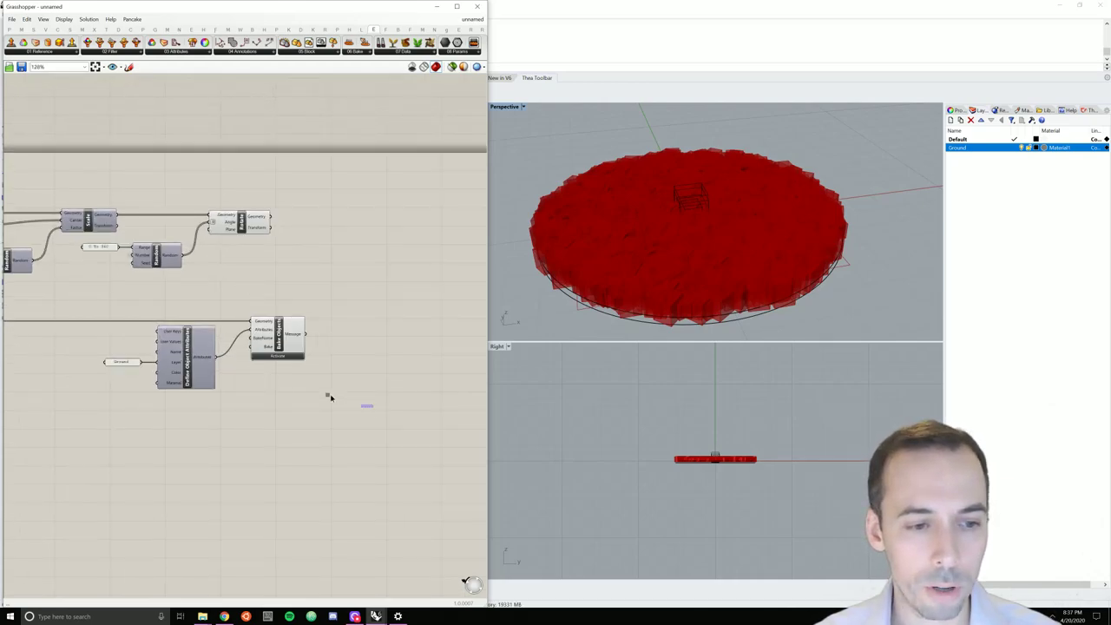
left_click_drag(330, 396, 105, 345)
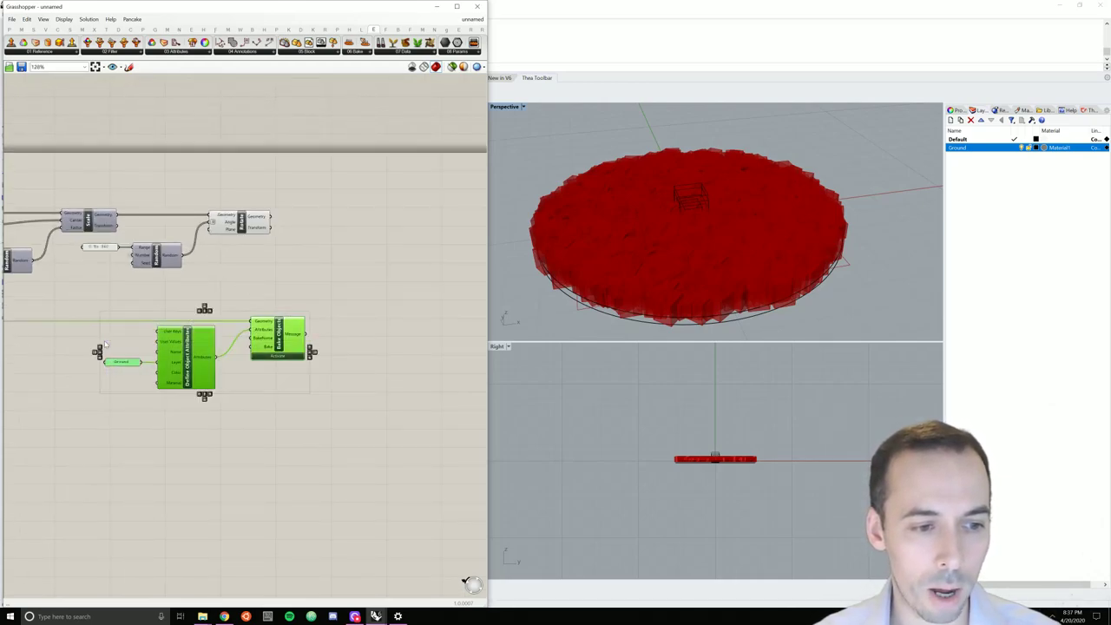
left_click_drag(188, 345, 366, 334)
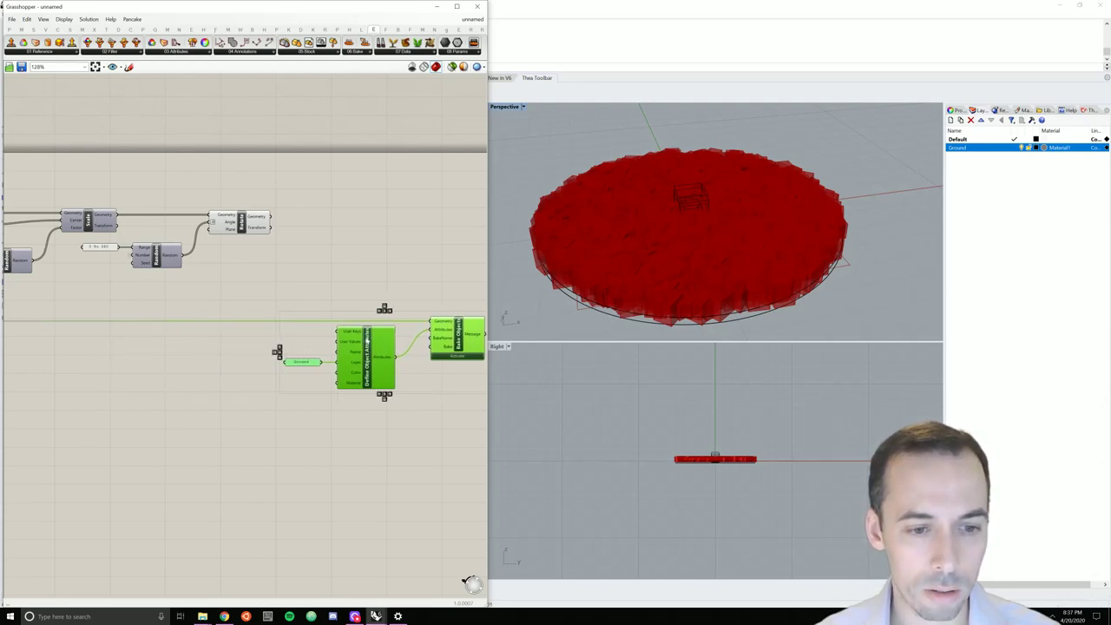
Place a copy of the ground baking group beside Rotate and connect Rotate's Geometry output to the copied Bake Objects
left_click_drag(356, 339, 363, 228, "alt")
left_click_drag(270, 216, 459, 227)
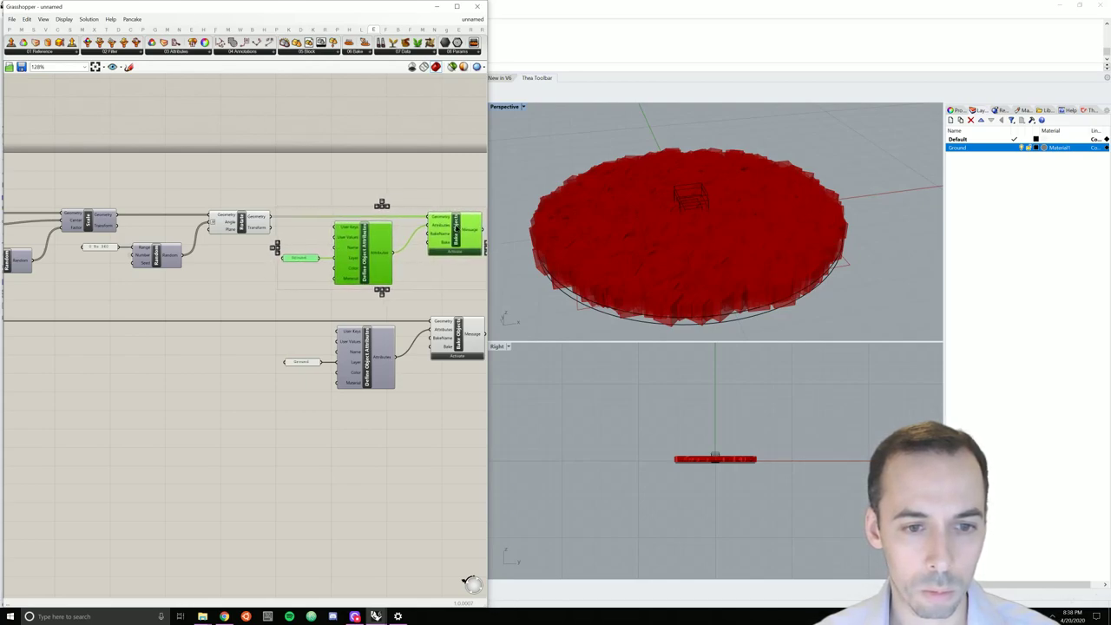
left_click(405, 187)
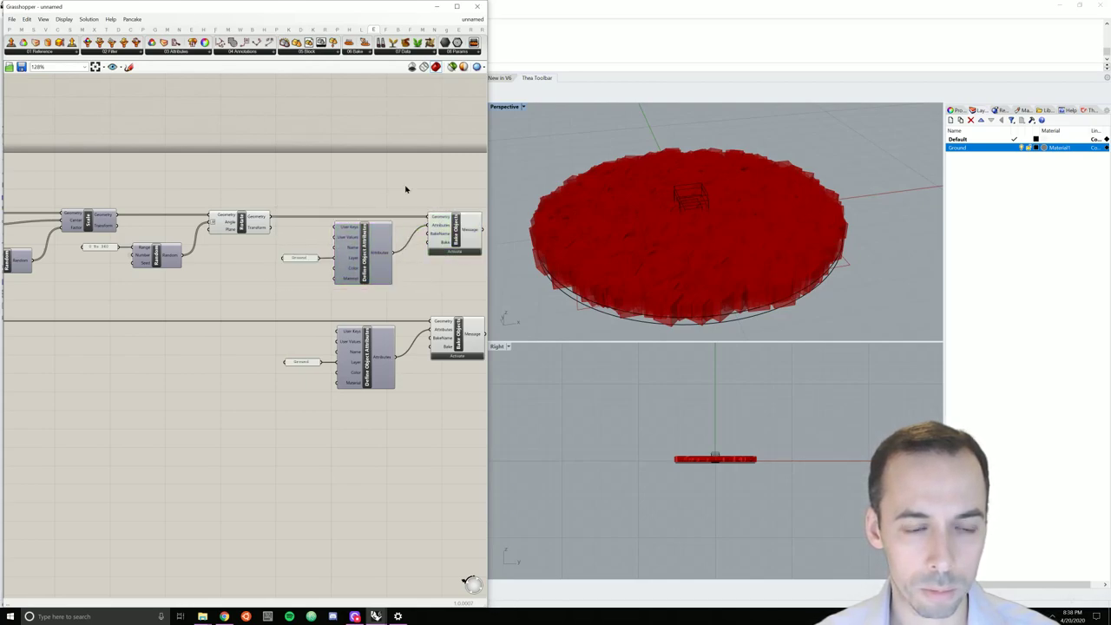
Change the copied layer panel's text to "Plants"
right_click(304, 260)
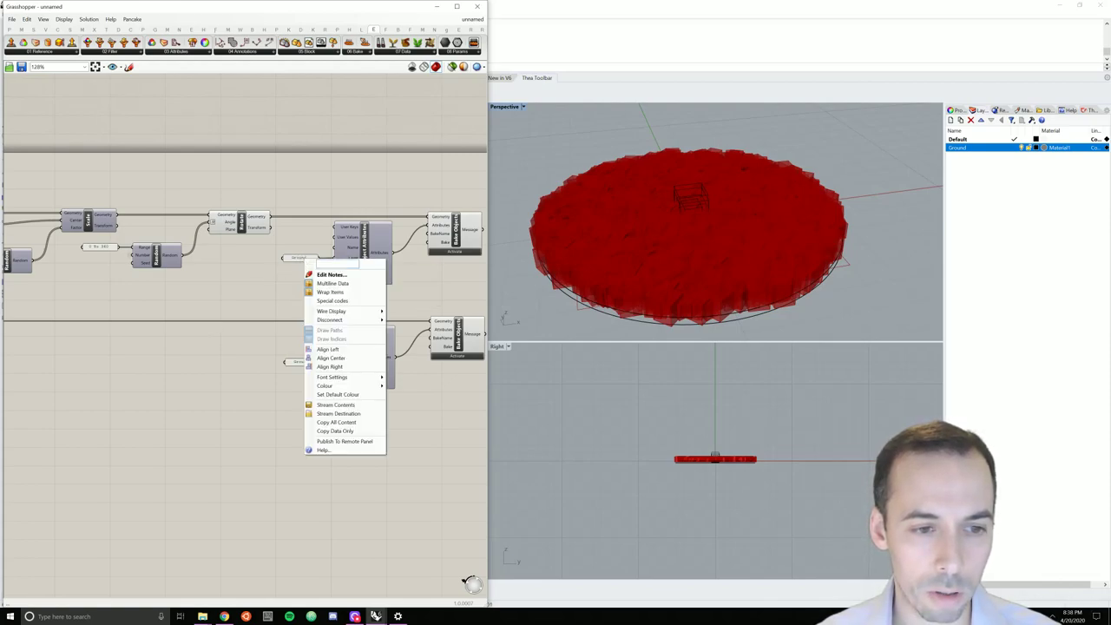
left_click(308, 263)
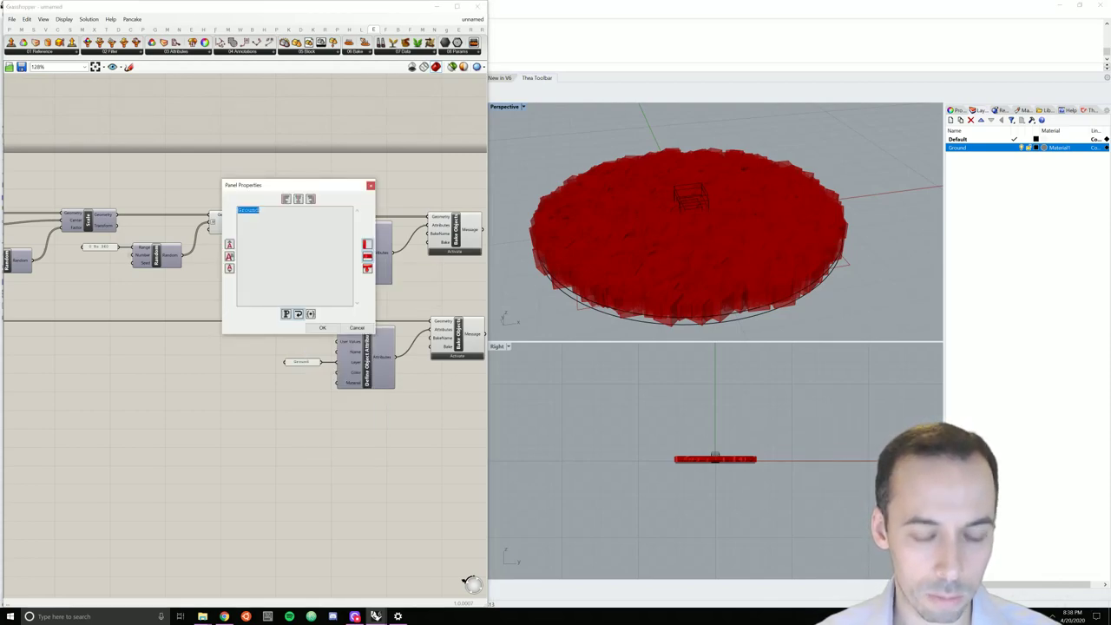
type("Plants")
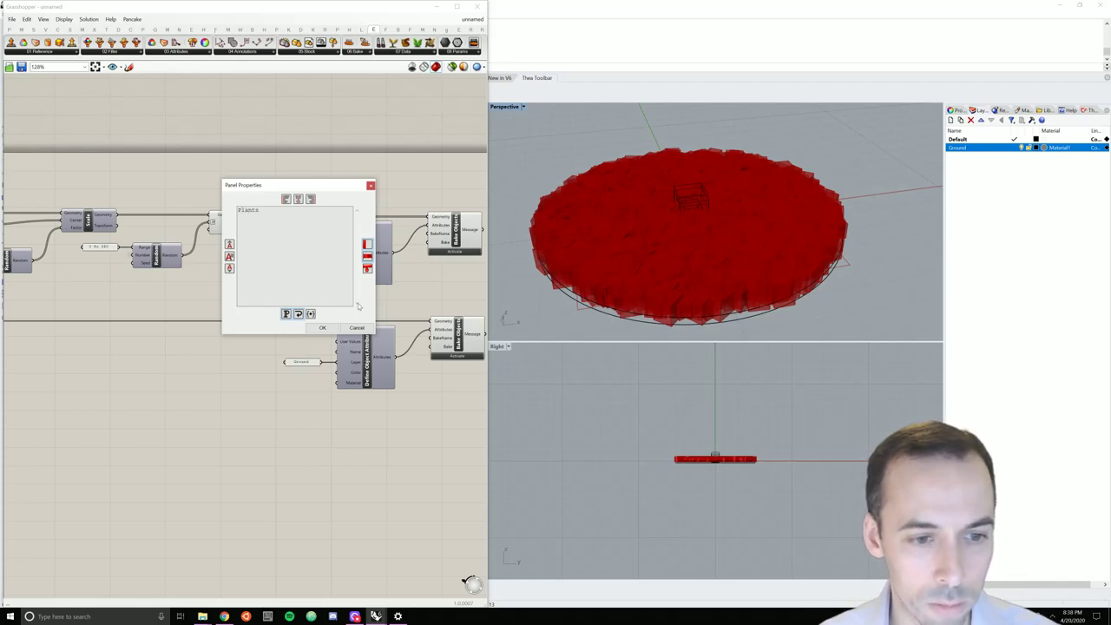
left_click(326, 330)
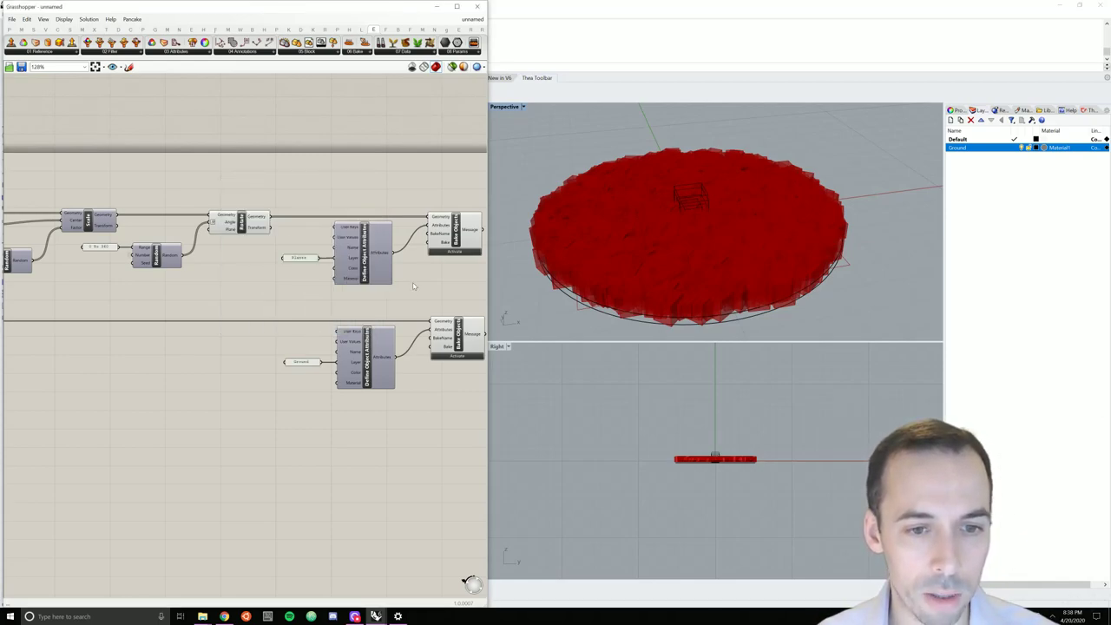
Turn off the preview of the Rotate component
left_click(457, 253)
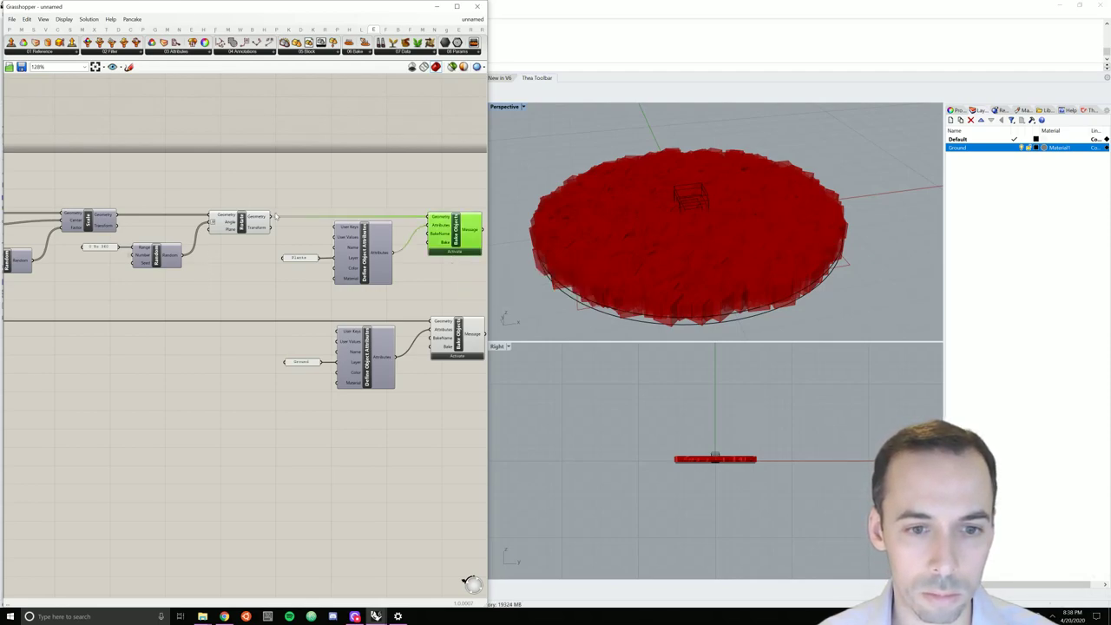
left_click(261, 268)
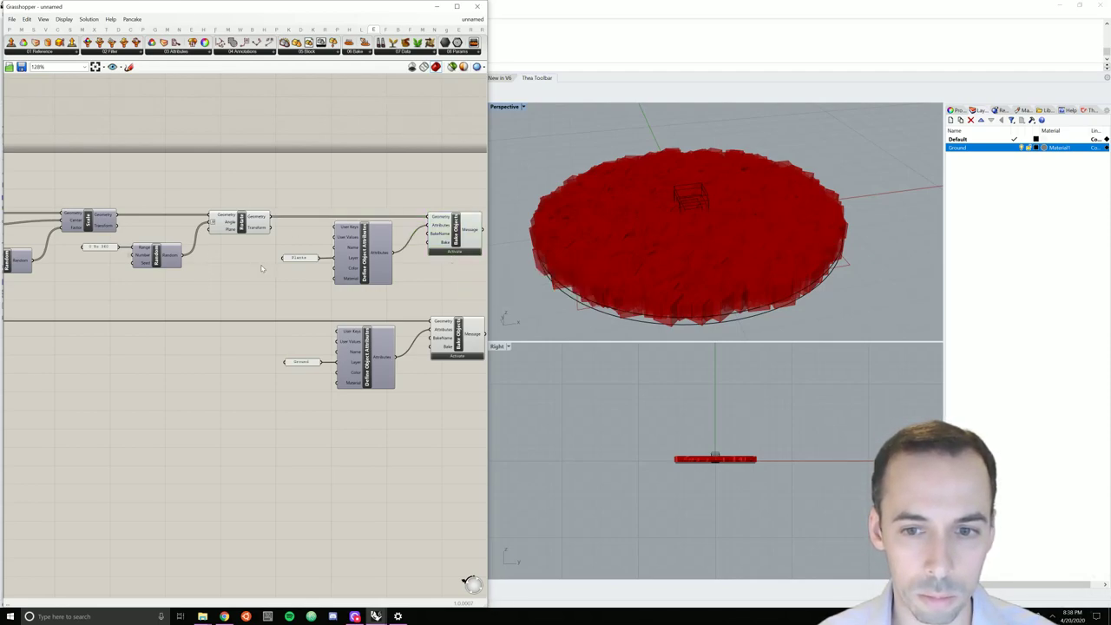
right_click(249, 227)
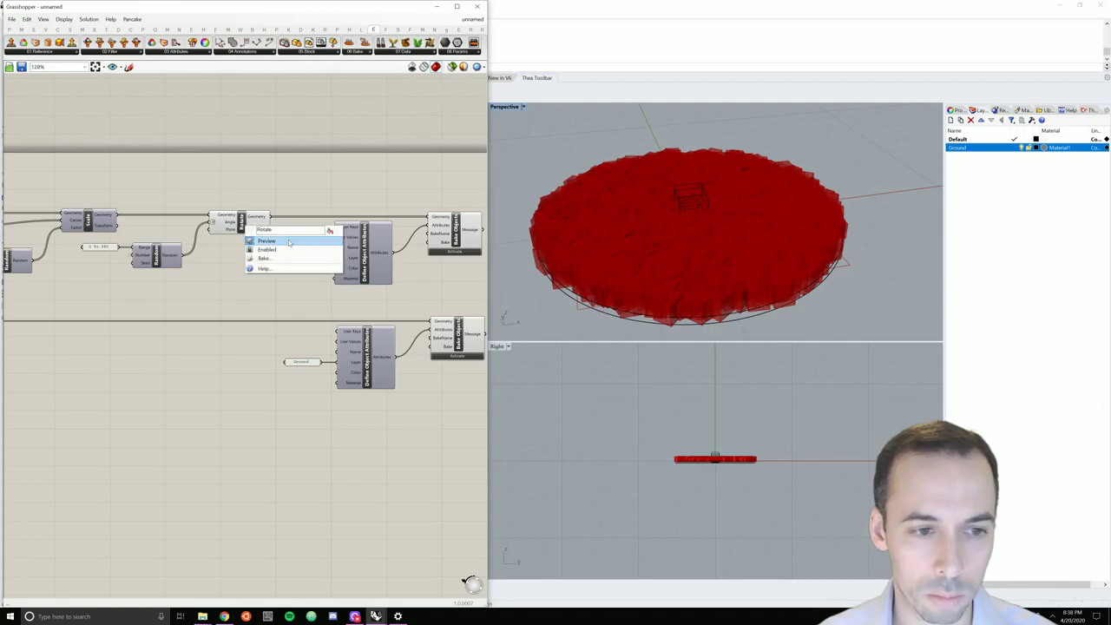
left_click(275, 242)
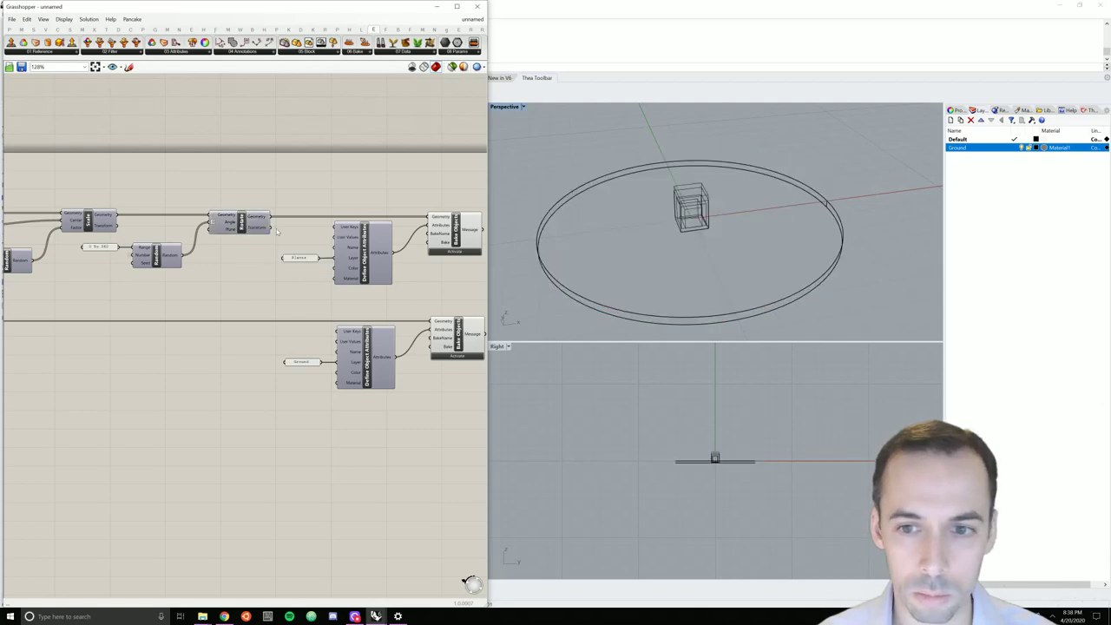
Bake the rotated oats to the Plants layer and check them with a Thea viewport render, stopping the render when done
left_click(454, 252)
mouse_move(665, 285)
right_mouse_down()
mouse_move(659, 269)
mouse_move(673, 305)
mouse_move(668, 295)
right_mouse_up()
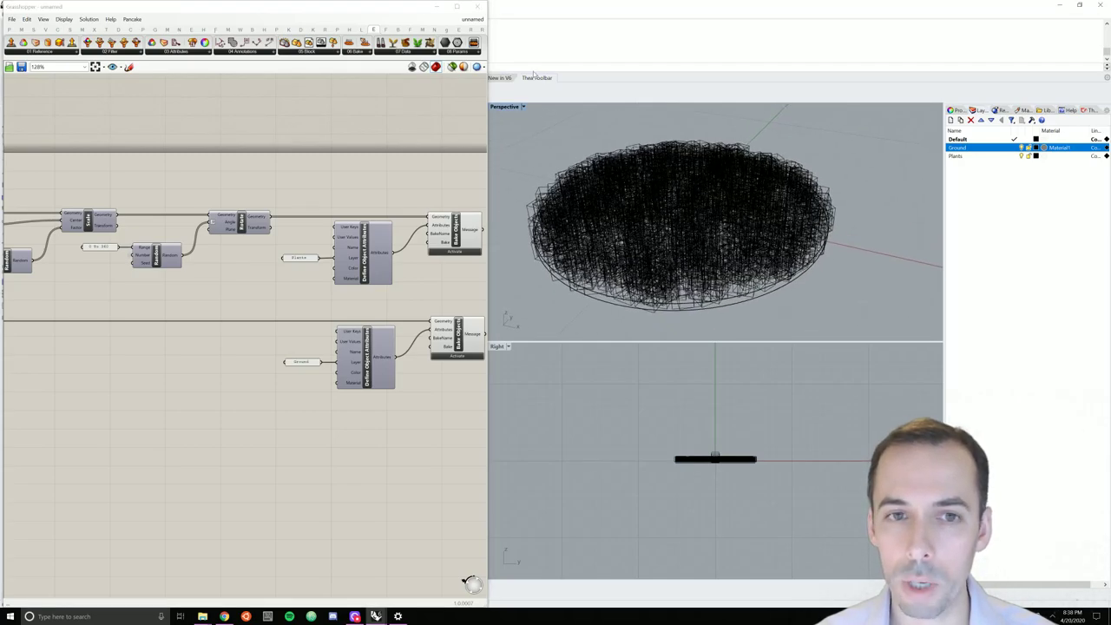
left_click(438, 7)
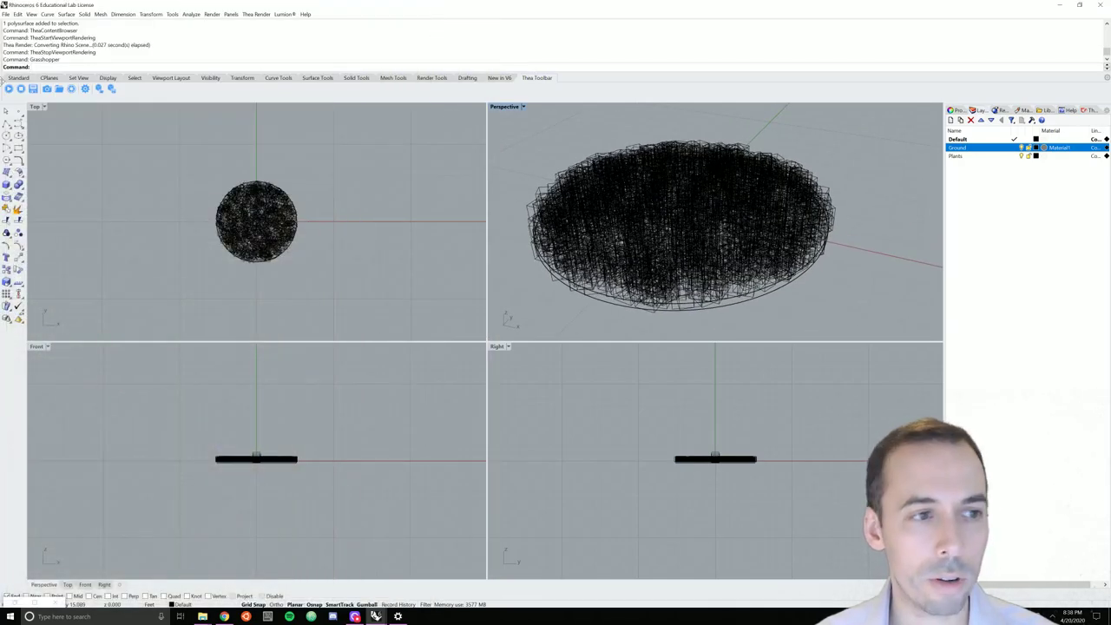
left_click(8, 89)
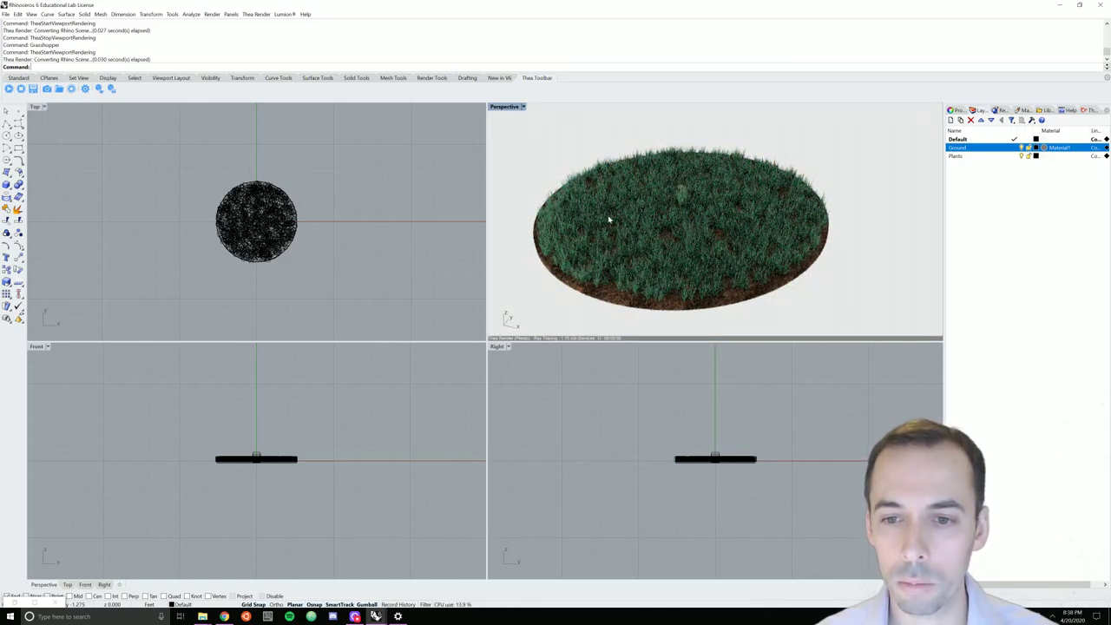
scroll(675, 239, "up", 4)
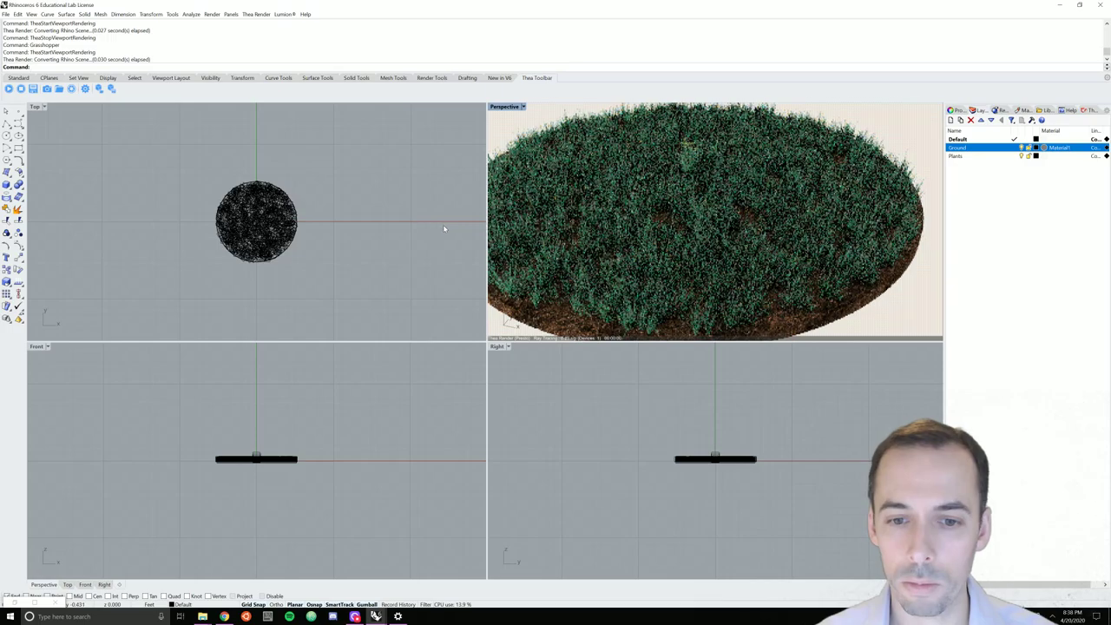
scroll(665, 249, "down", 4)
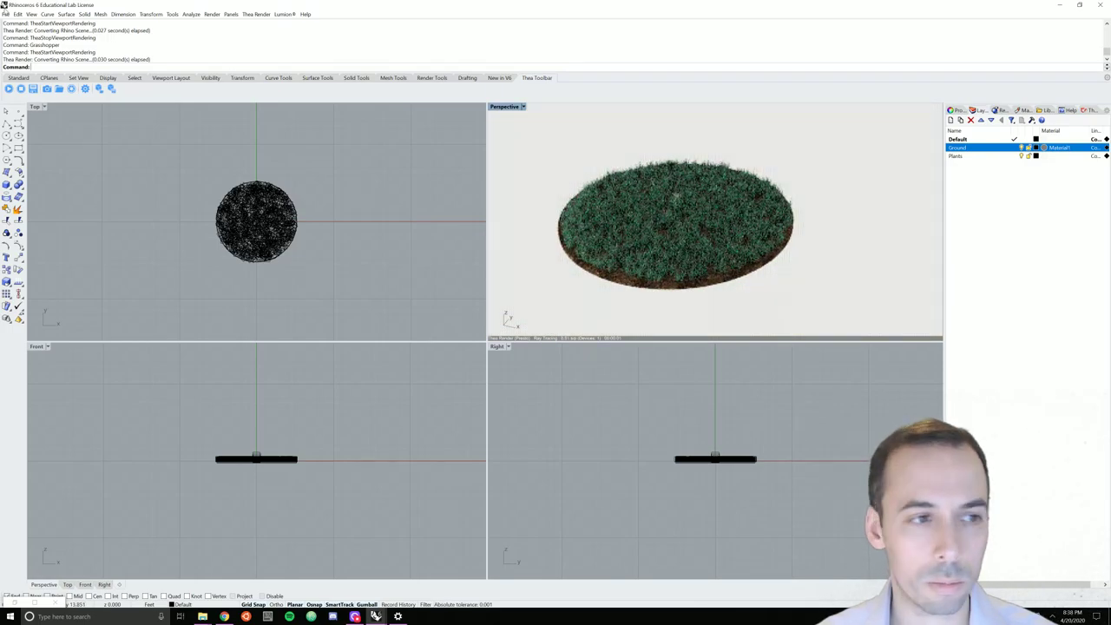
left_click(21, 90)
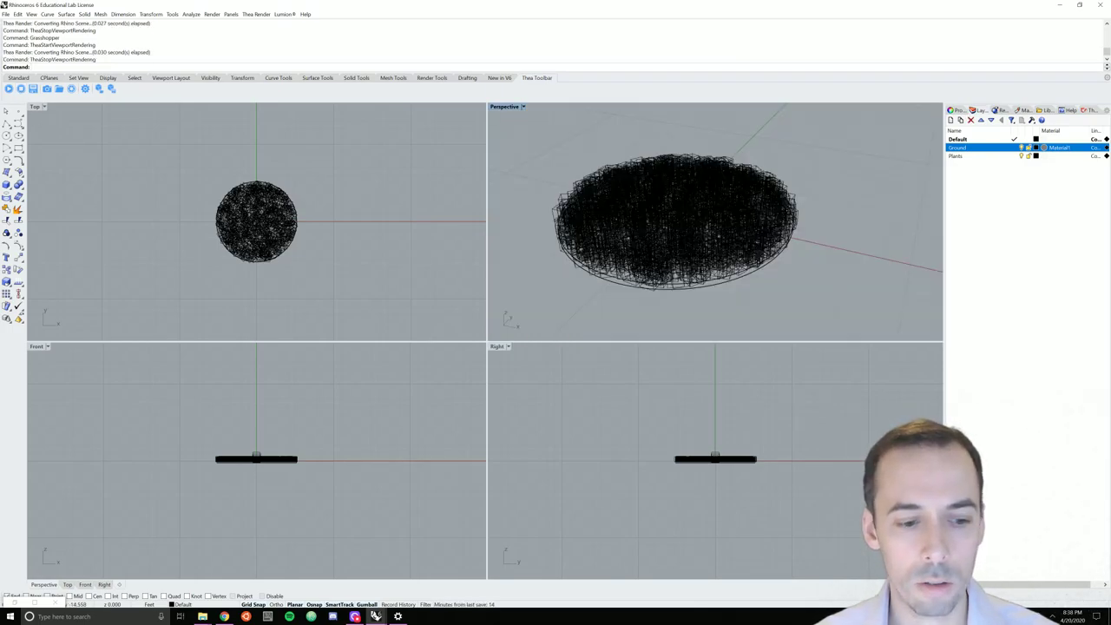
Delete the Plants layer together with its baked objects
left_click(376, 614)
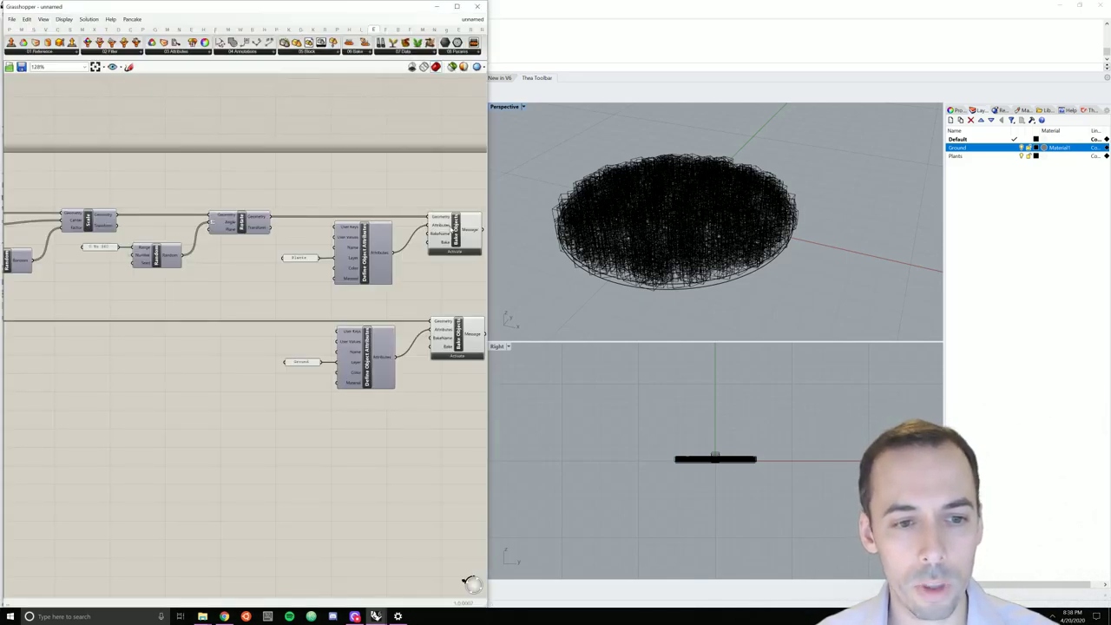
left_click(922, 230)
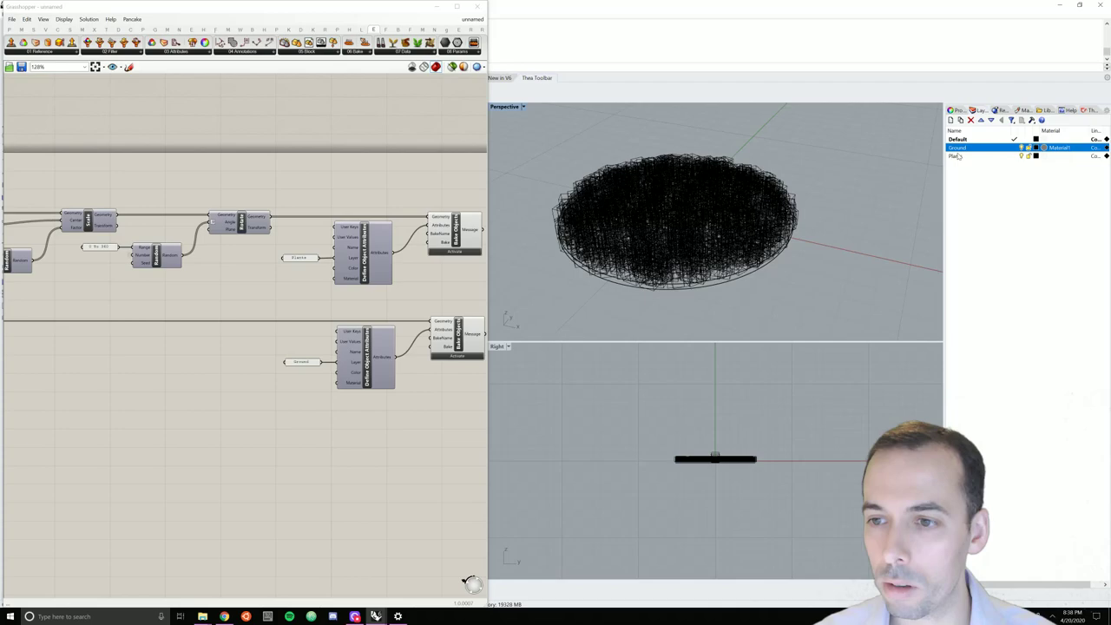
left_click(958, 156)
right_click(958, 156)
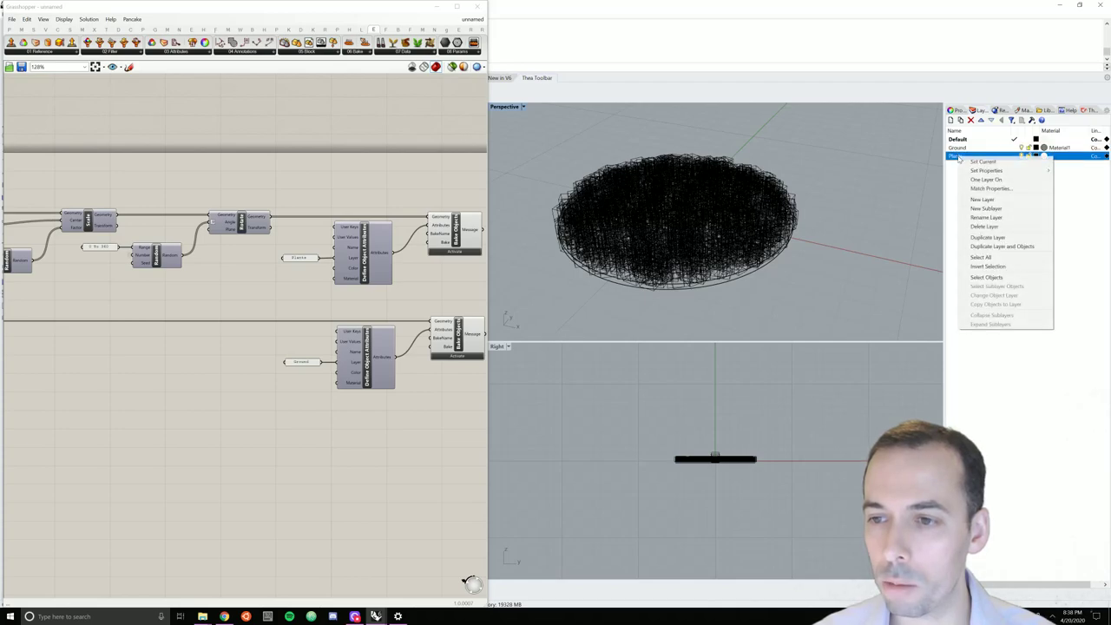
left_click(1020, 225)
left_click(535, 335)
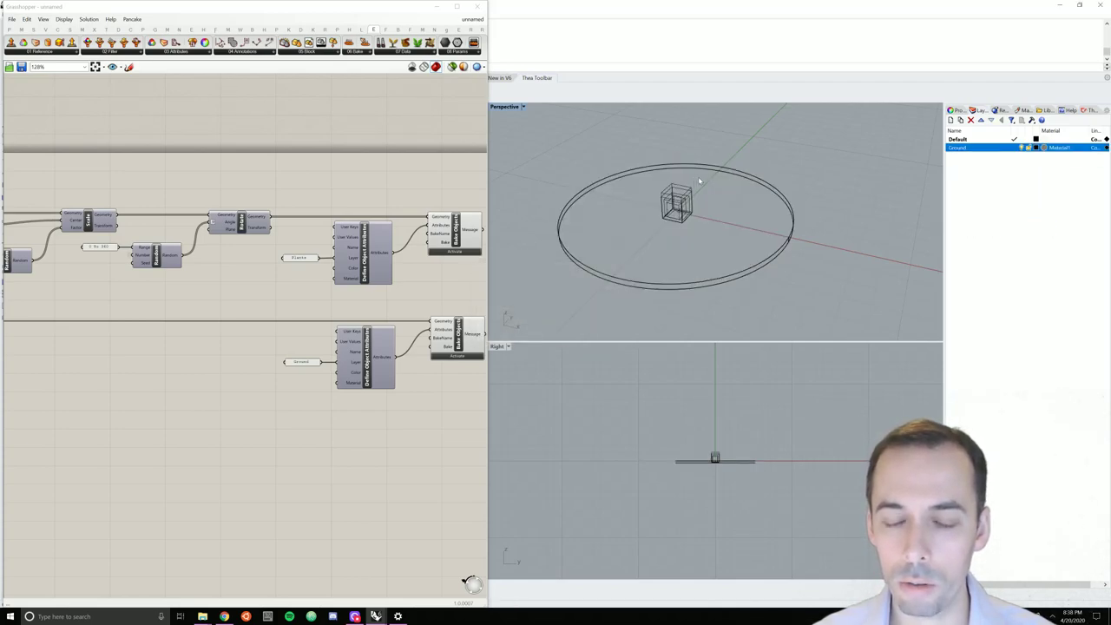
Clear the values of the Extended Geometry parameter and assign all the overlapping oat proxies at the origin as multiple geometries
scroll(658, 192, "up", 2)
scroll(685, 165, "up", 5)
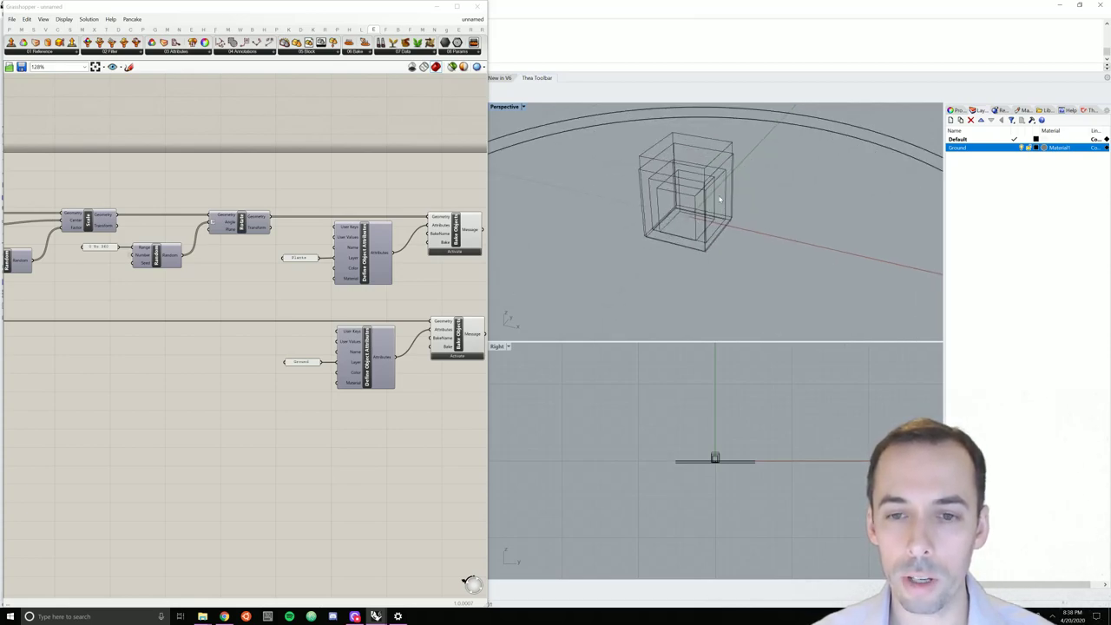
scroll(375, 278, "down", 4)
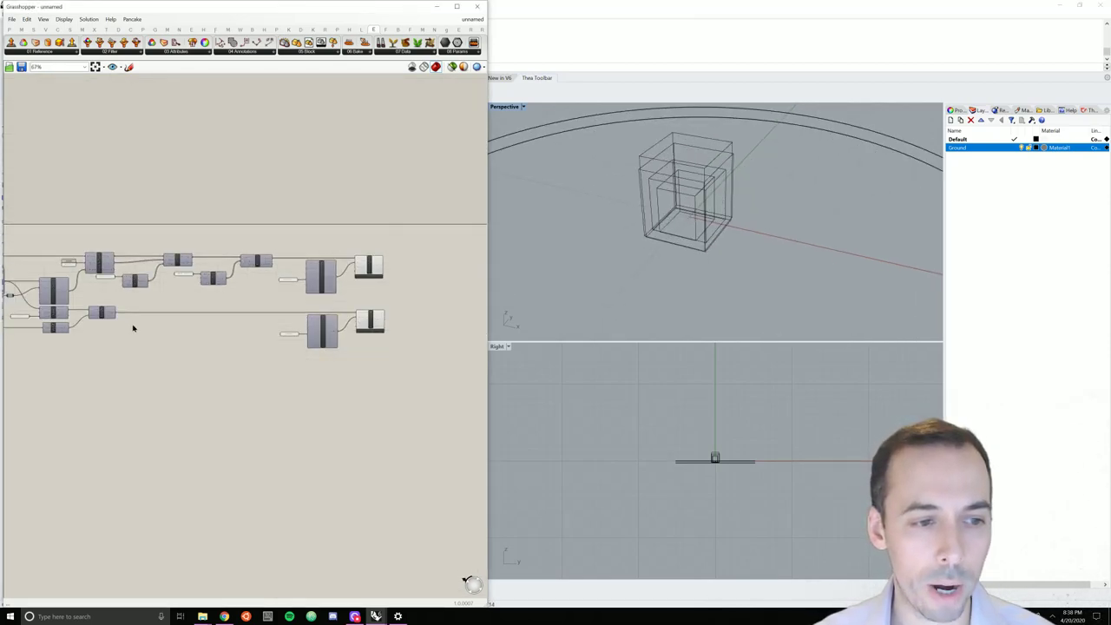
scroll(271, 254, "up", 6)
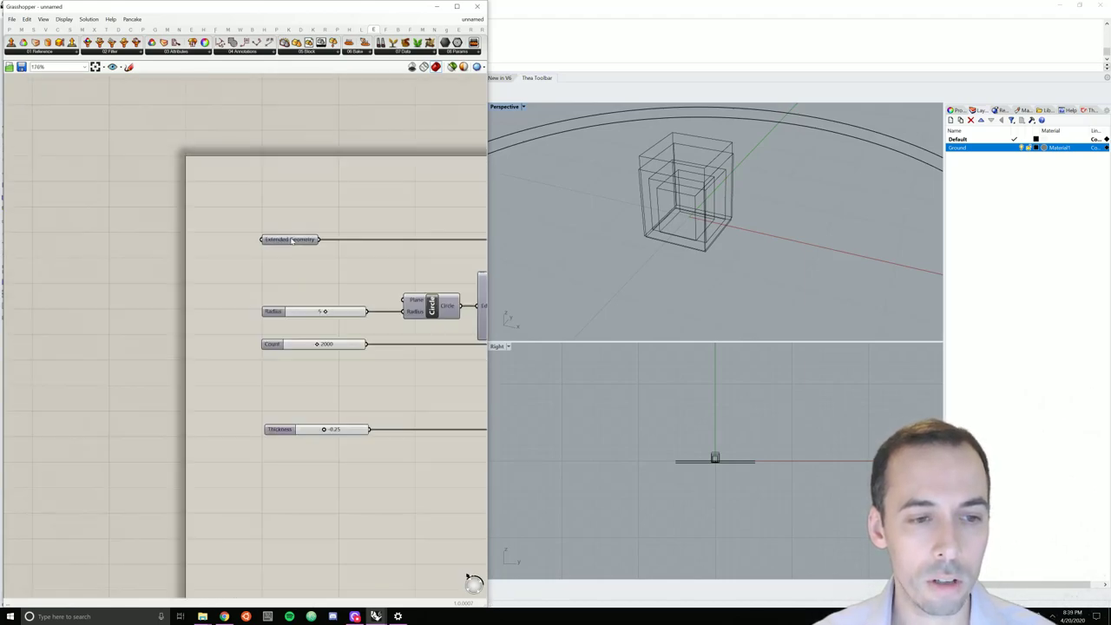
right_click(291, 241)
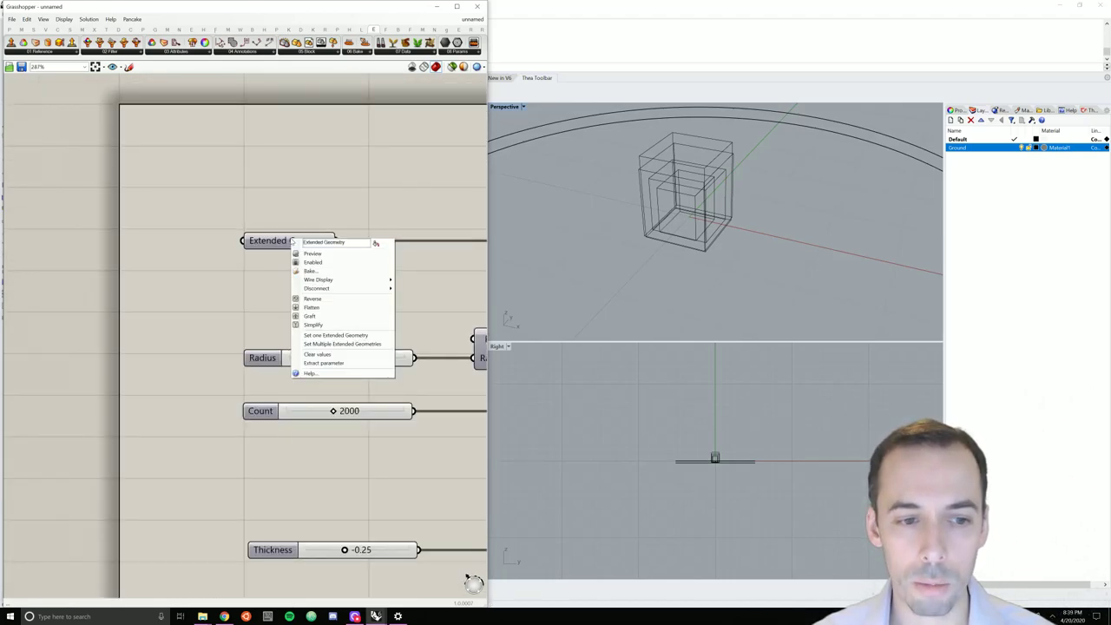
left_click(346, 355)
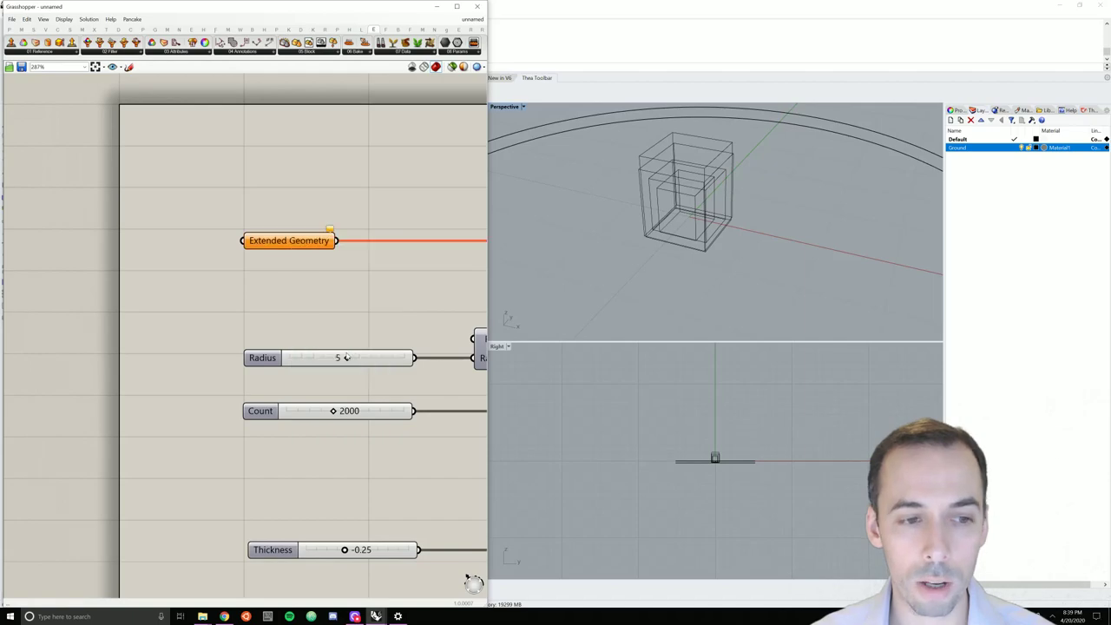
right_click(300, 243)
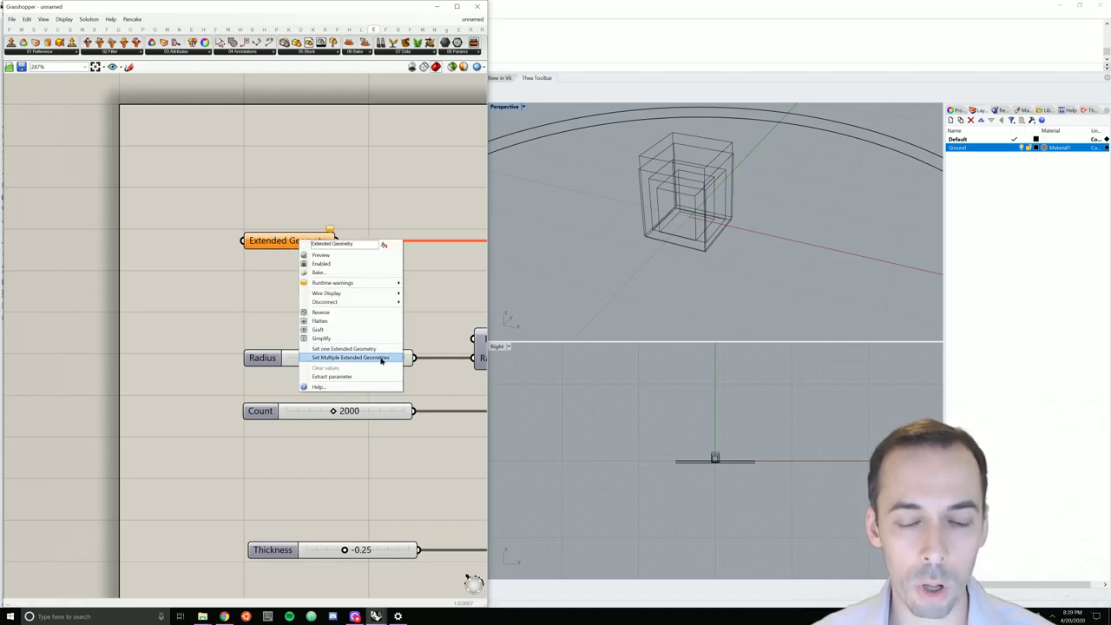
left_click(380, 359)
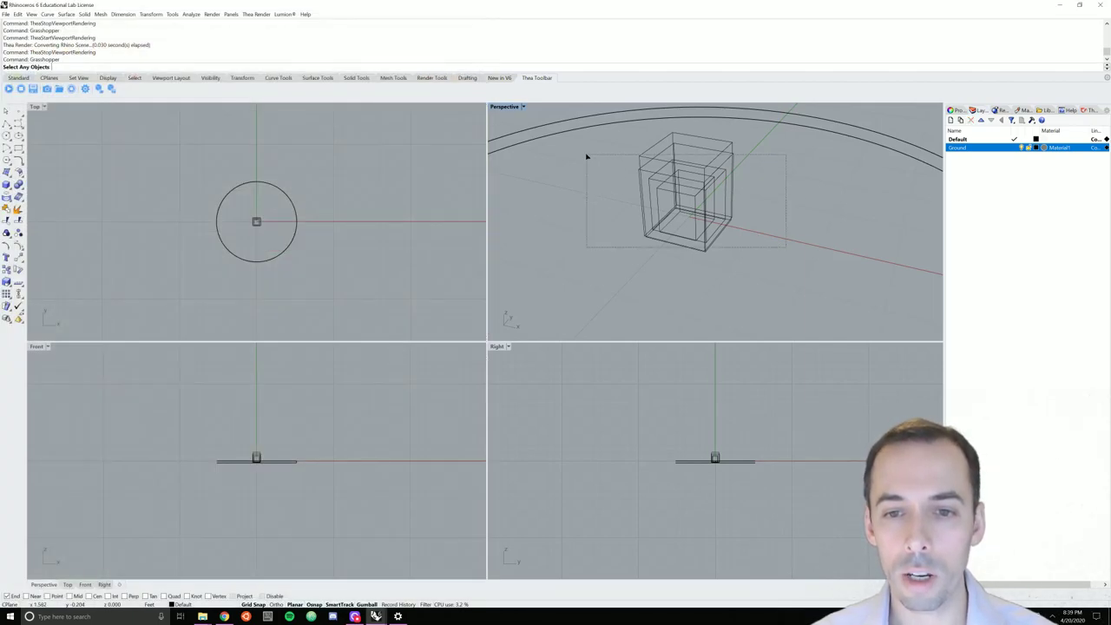
key("ctrl+a")
key("Return")
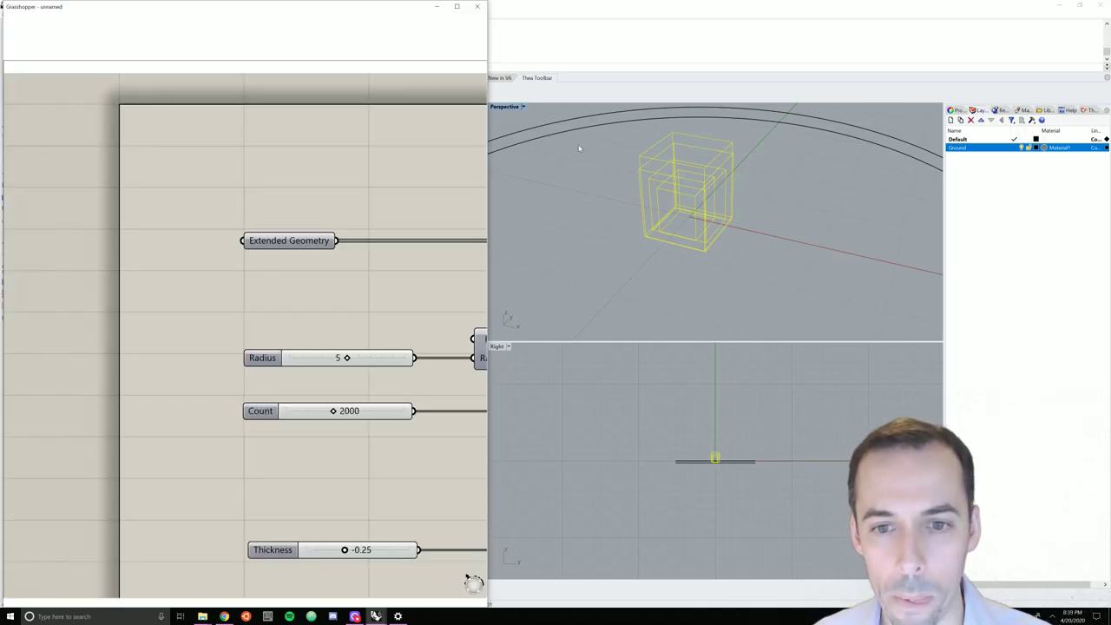
Examine the blocks listed in the Moved output of the Move To Point component
scroll(308, 310, "down", 3)
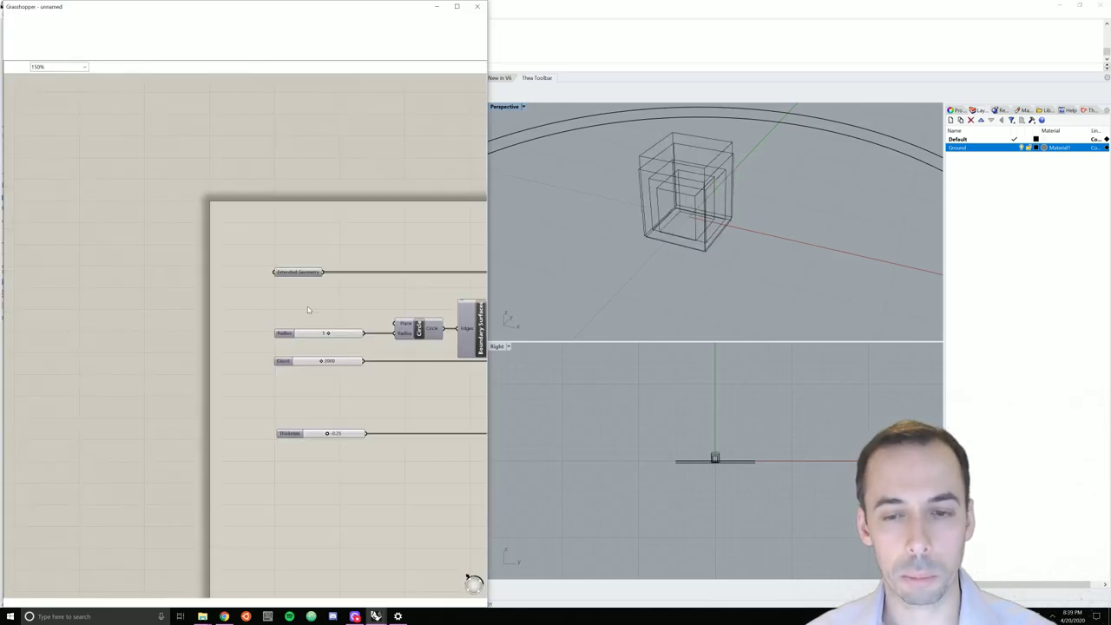
scroll(308, 310, "down", 3)
right_click_drag(360, 313, 218, 283)
scroll(219, 283, "up", 5)
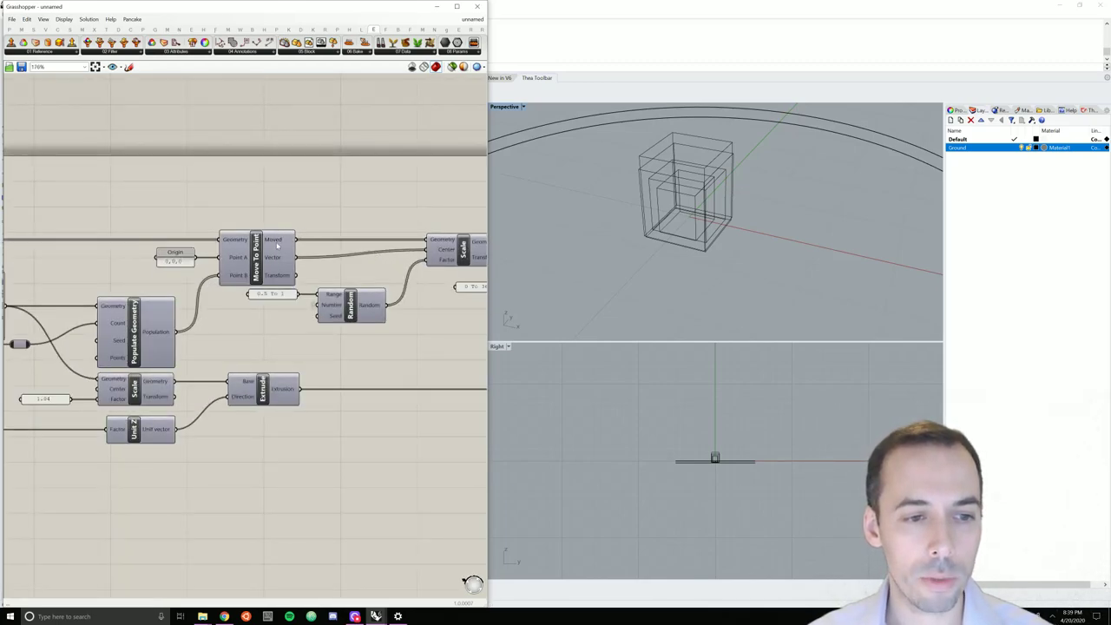
mouse_move(272, 244)
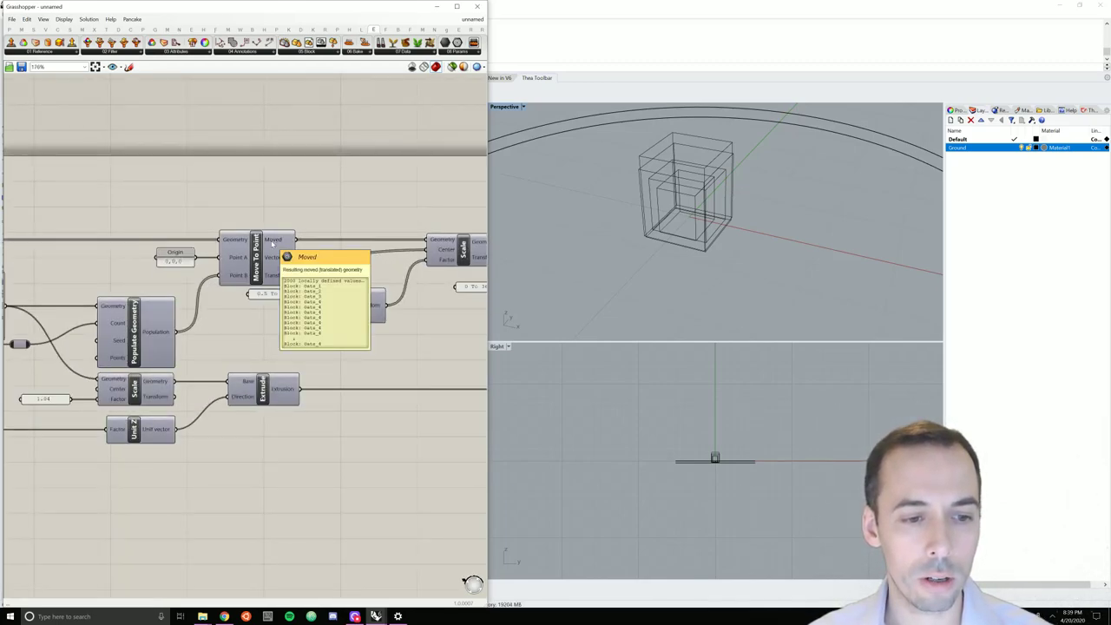
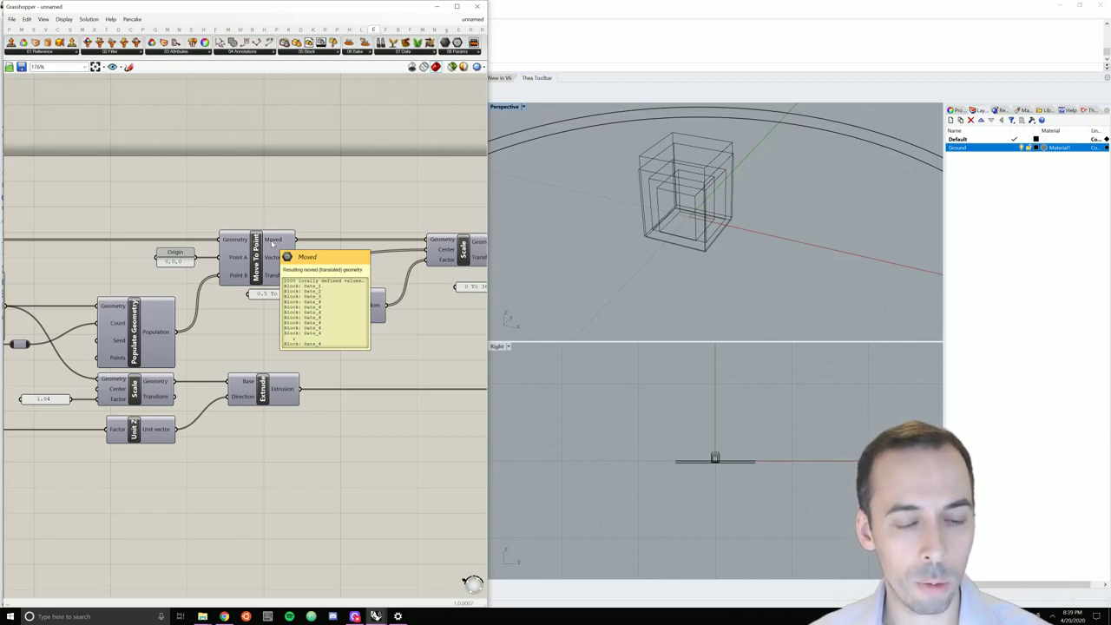
Flatten the Geometry and Center inputs of the Scale component fed by the Move To Point outputs
scroll(272, 243, "down", 5)
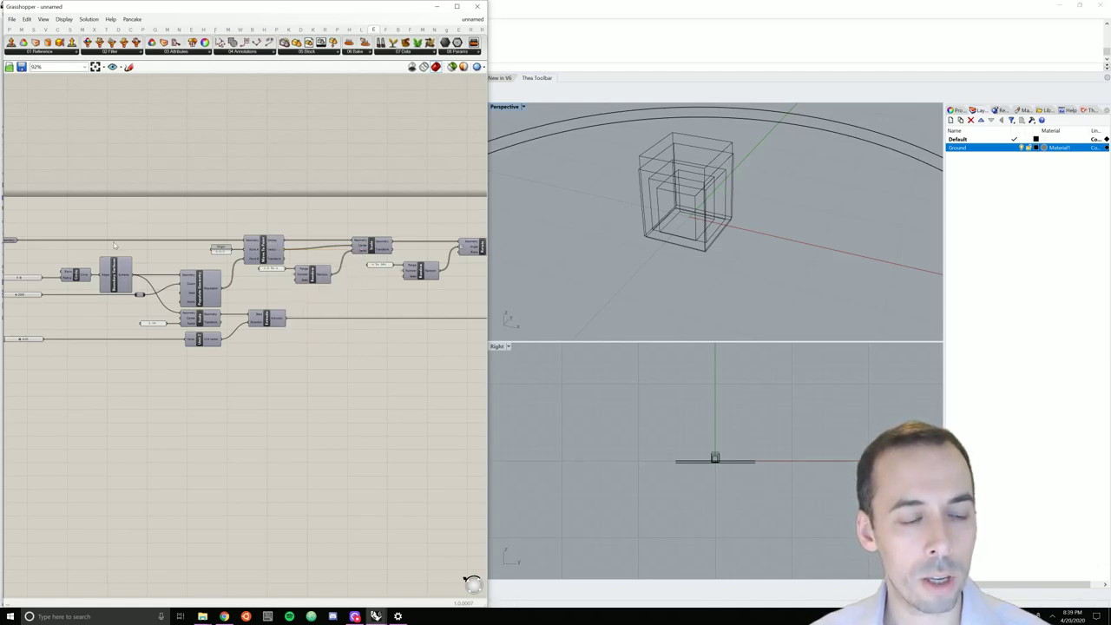
right_click_drag(45, 246, 130, 253)
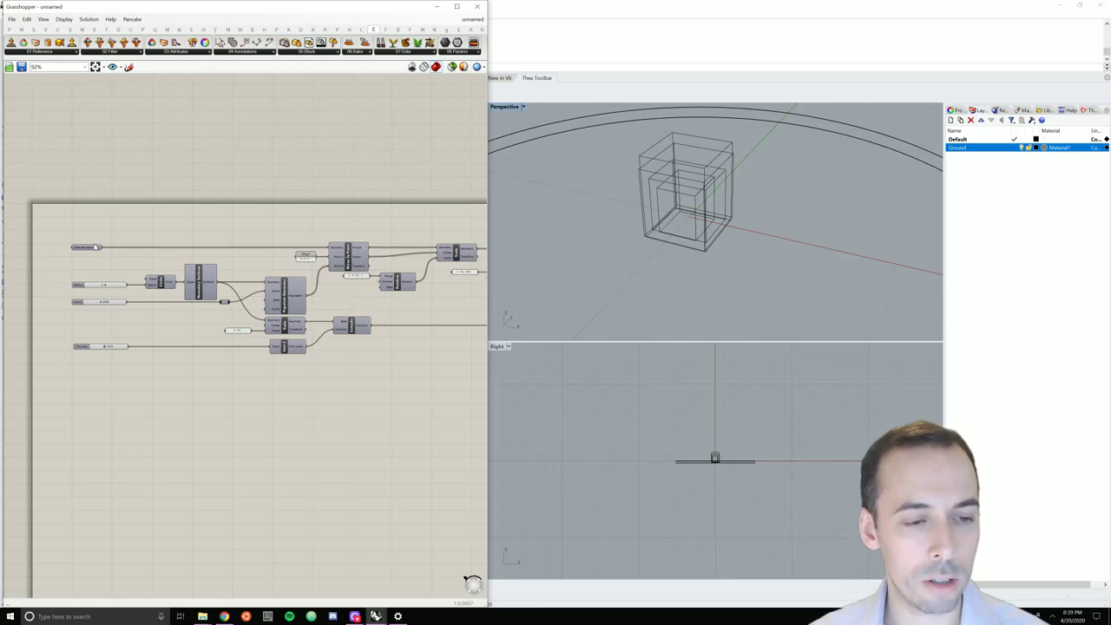
mouse_move(296, 299)
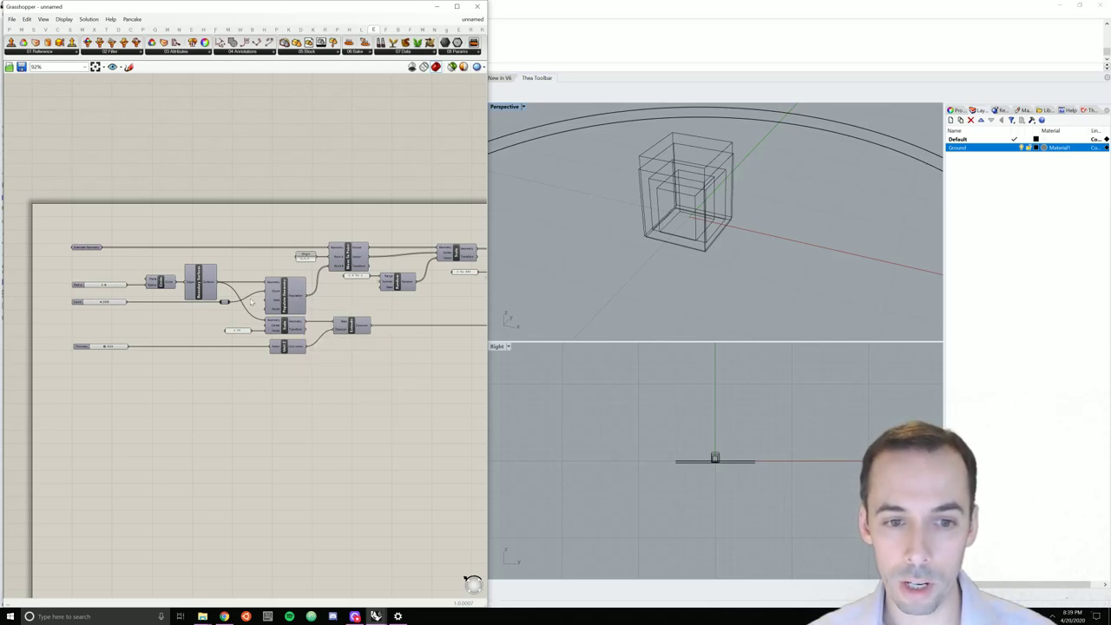
right_click_drag(388, 291, 238, 278)
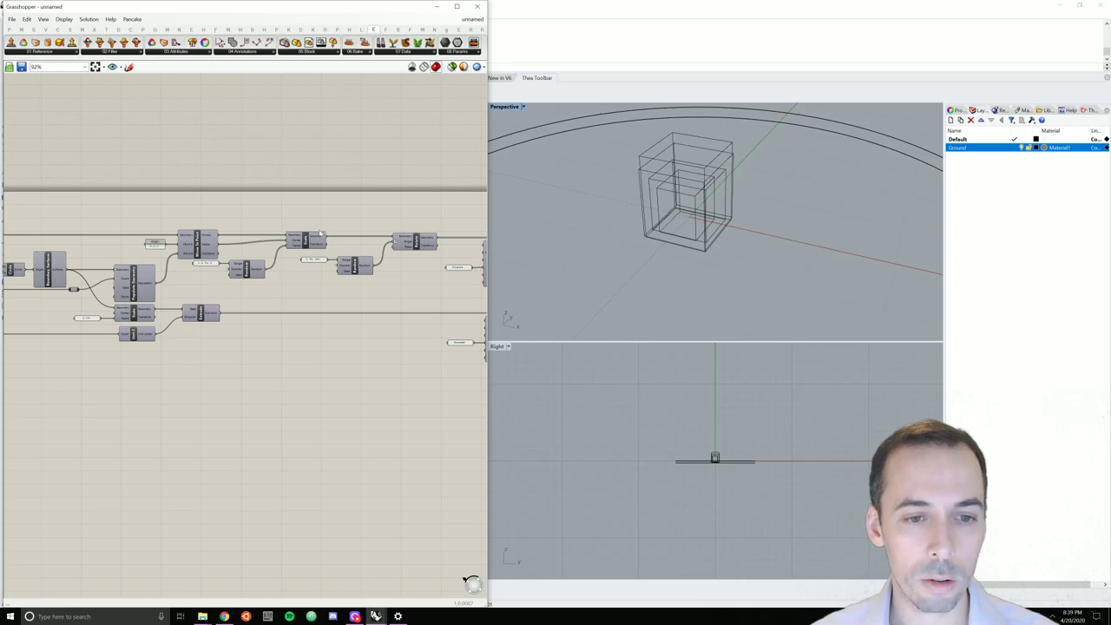
scroll(304, 245, "up", 4)
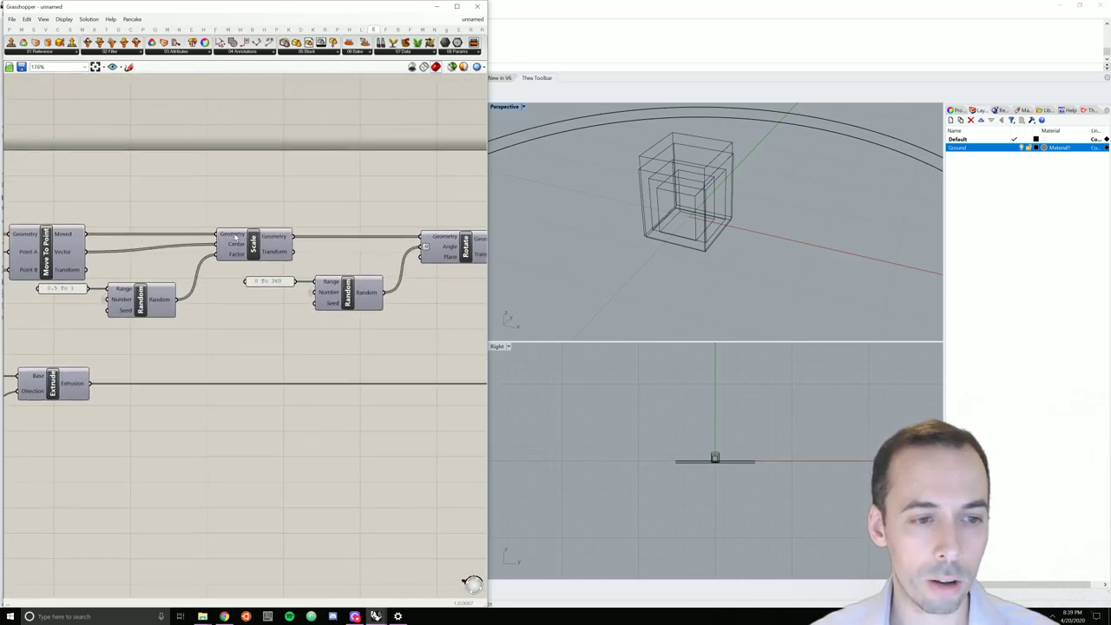
right_click(235, 237)
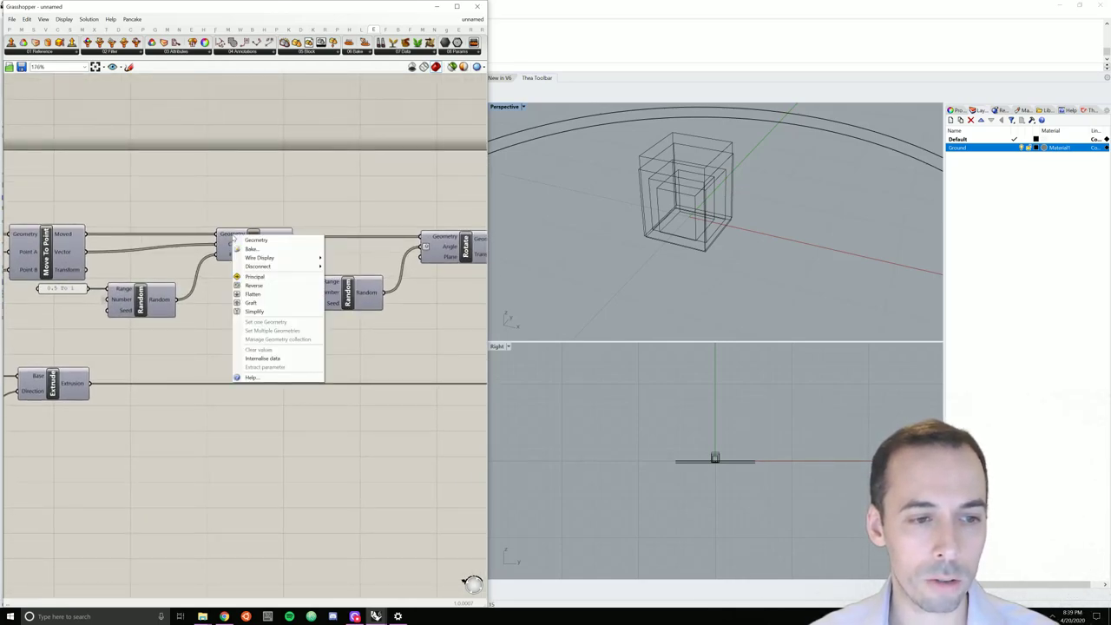
left_click(280, 298)
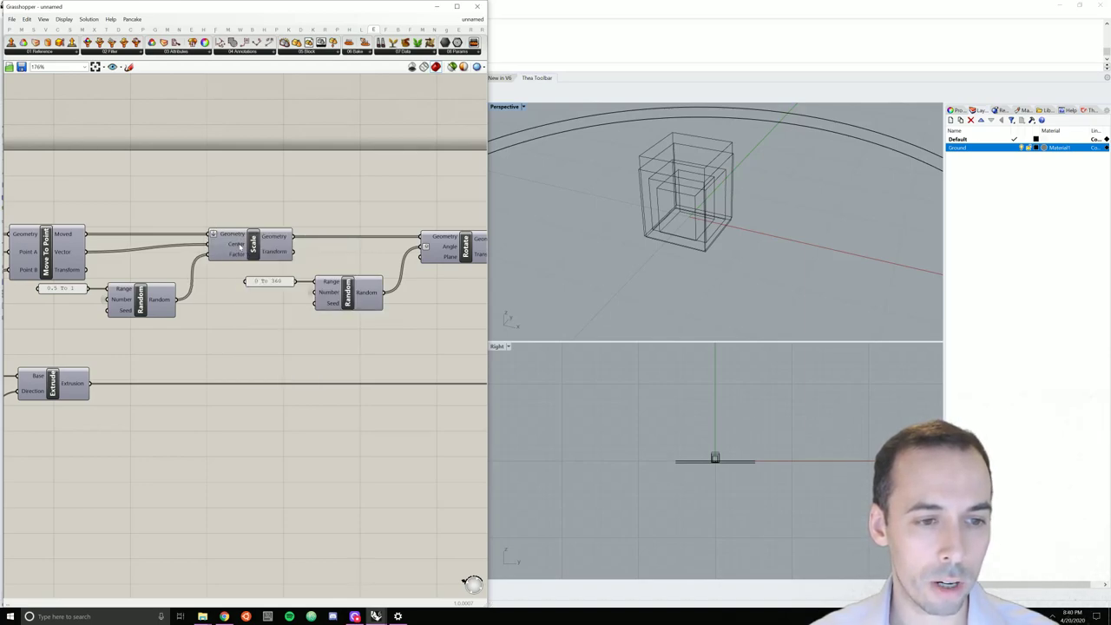
right_click(239, 246)
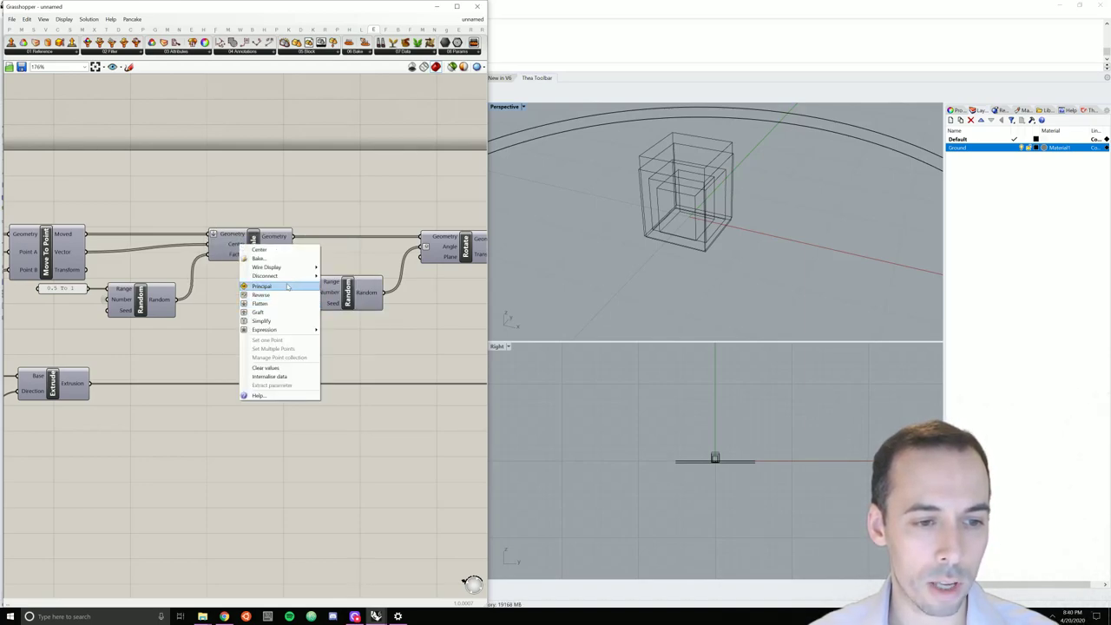
left_click(295, 303)
Add a Divide List component and place it over the Extended Geometry wire, above Boundary Surfaces
scroll(295, 301, "down", 3)
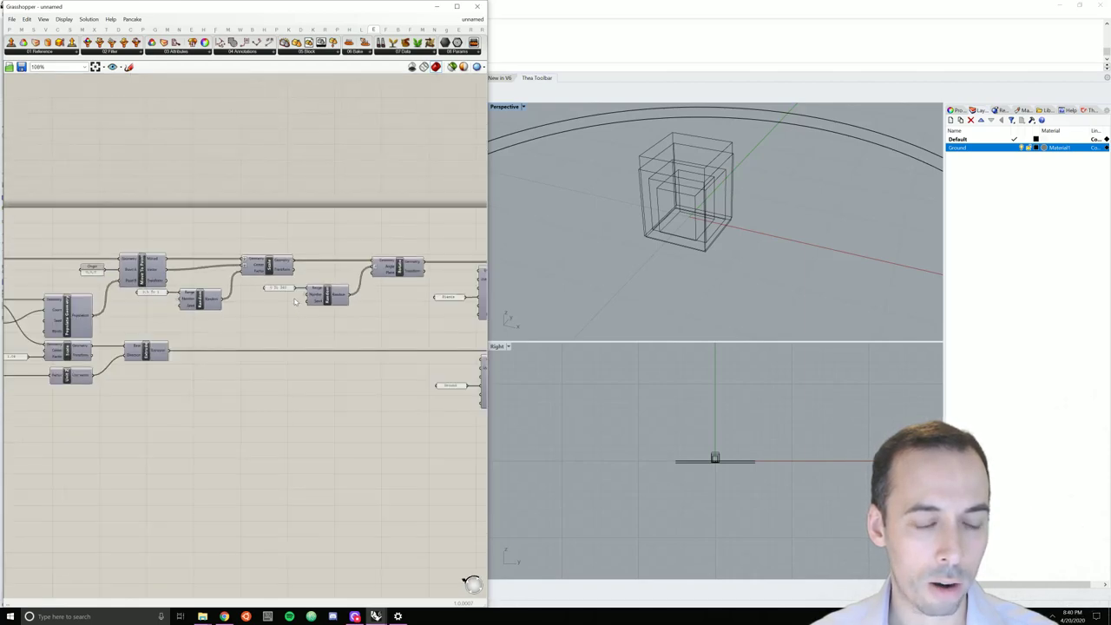
scroll(295, 302, "down", 1)
right_click_drag(295, 302, 464, 295)
scroll(190, 272, "up", 4)
right_click_drag(234, 275, 213, 272)
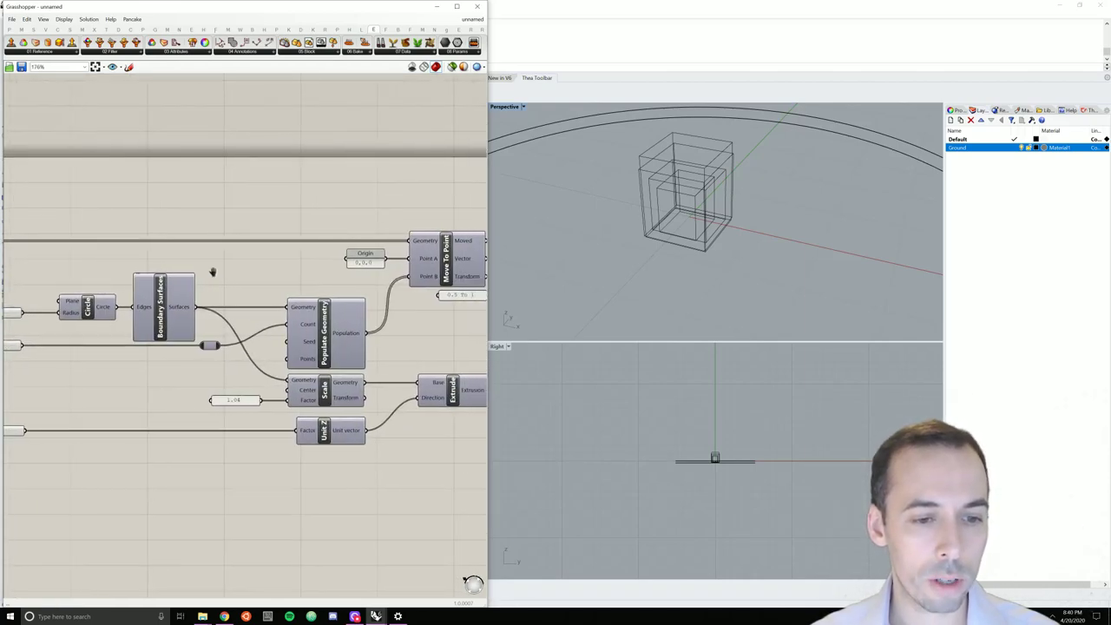
double_click(171, 222)
type("divide")
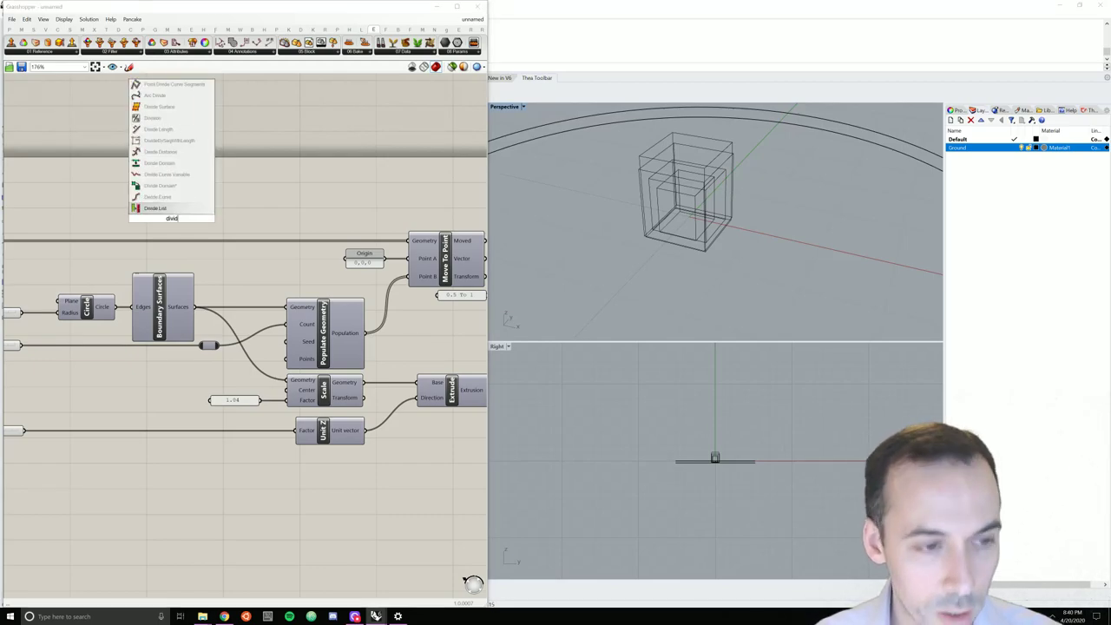
key("Up")
key("Up")
key("Return")
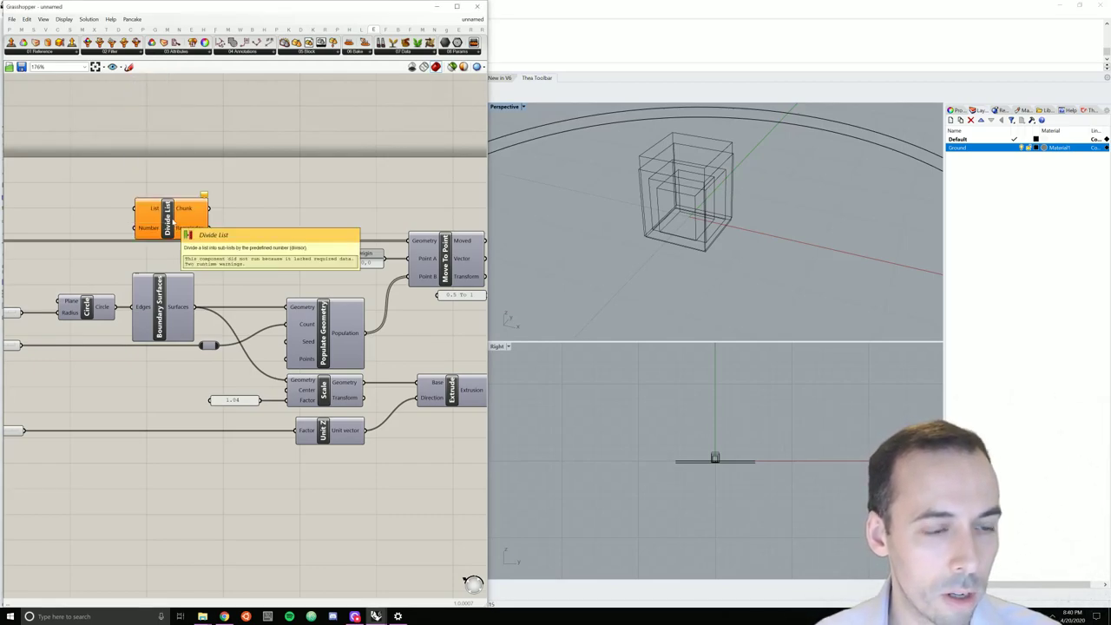
left_click_drag(172, 223, 162, 241)
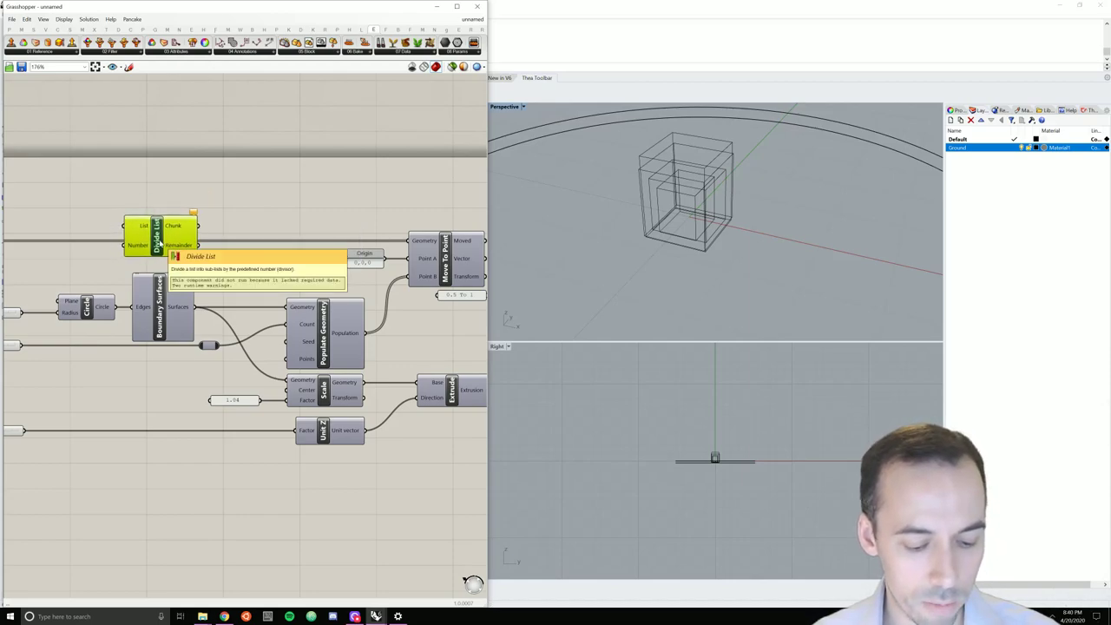
Add a second Divide List component above Populate Geometry
double_click(332, 182)
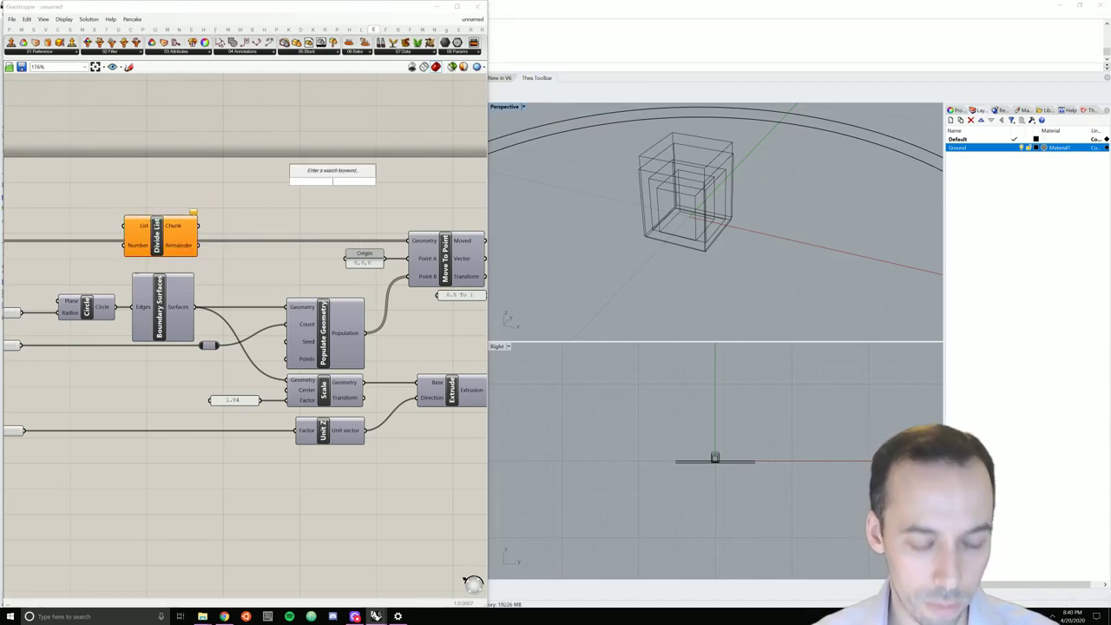
type("divid")
key("Return")
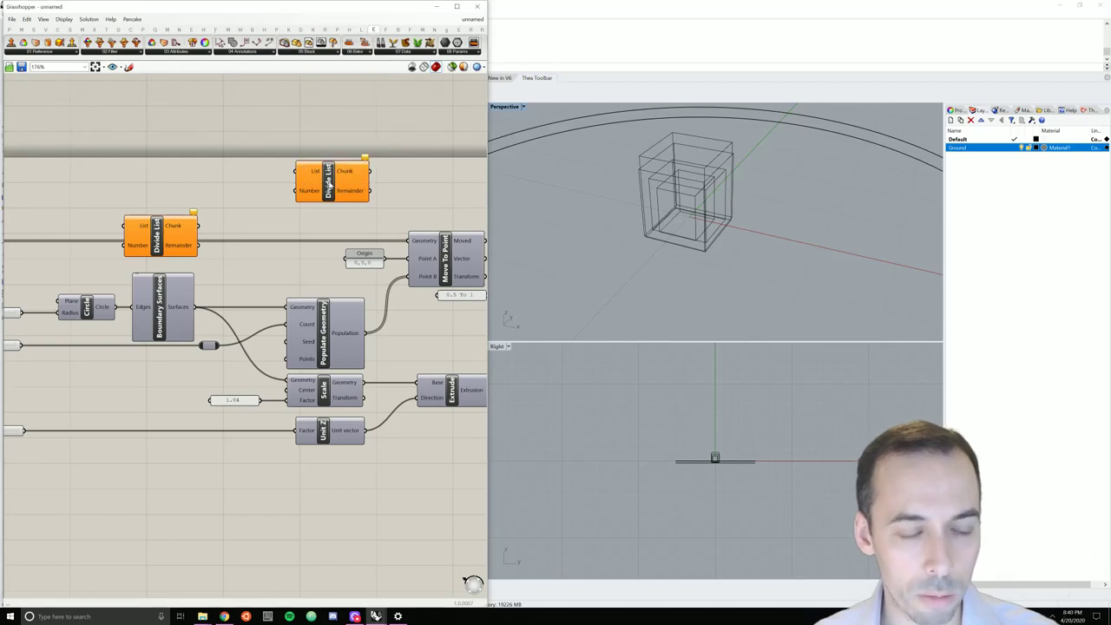
Shift Move To Point, its Origin panel, Extrude and all downstream components away from Populate Geometry to make room
scroll(330, 182, "down", 5)
scroll(306, 220, "down", 3)
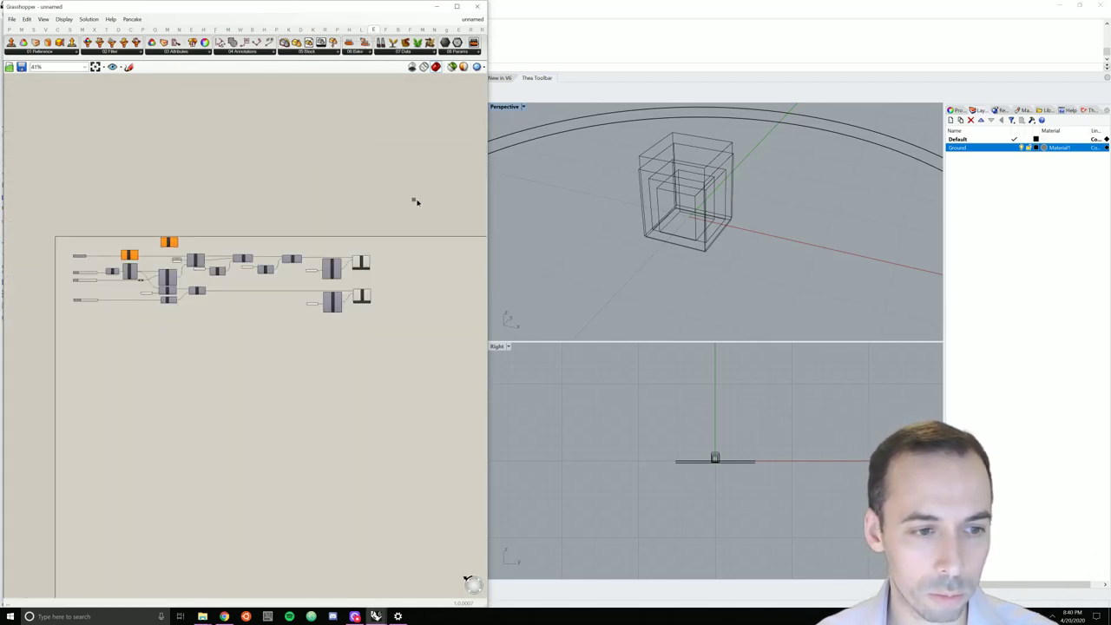
left_click_drag(415, 201, 184, 348)
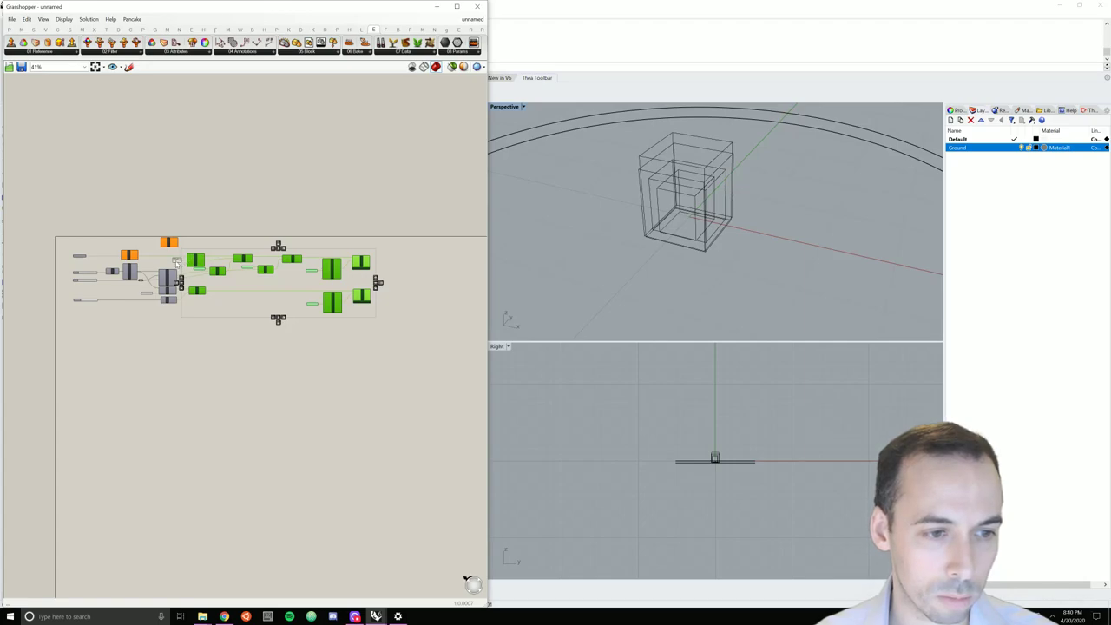
left_click(177, 262, "shift")
left_click_drag(195, 260, 217, 260)
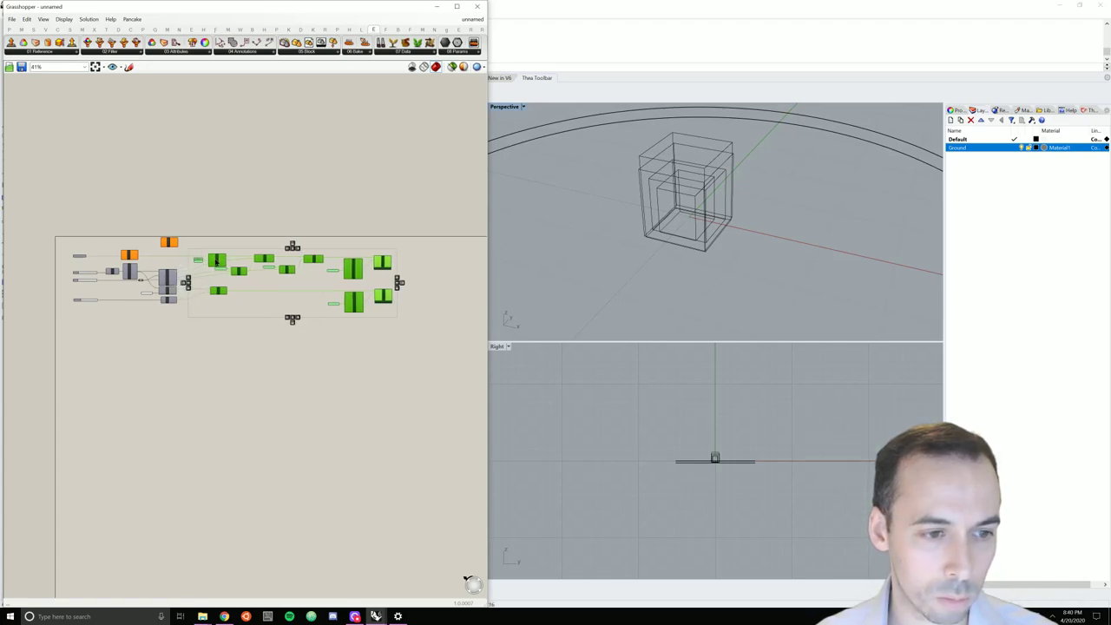
left_click(196, 236)
Place the second Divide List component between Populate Geometry and Move To Point
scroll(163, 261, "up", 3)
left_click_drag(168, 223, 209, 290)
scroll(185, 287, "up", 3)
left_click(95, 260)
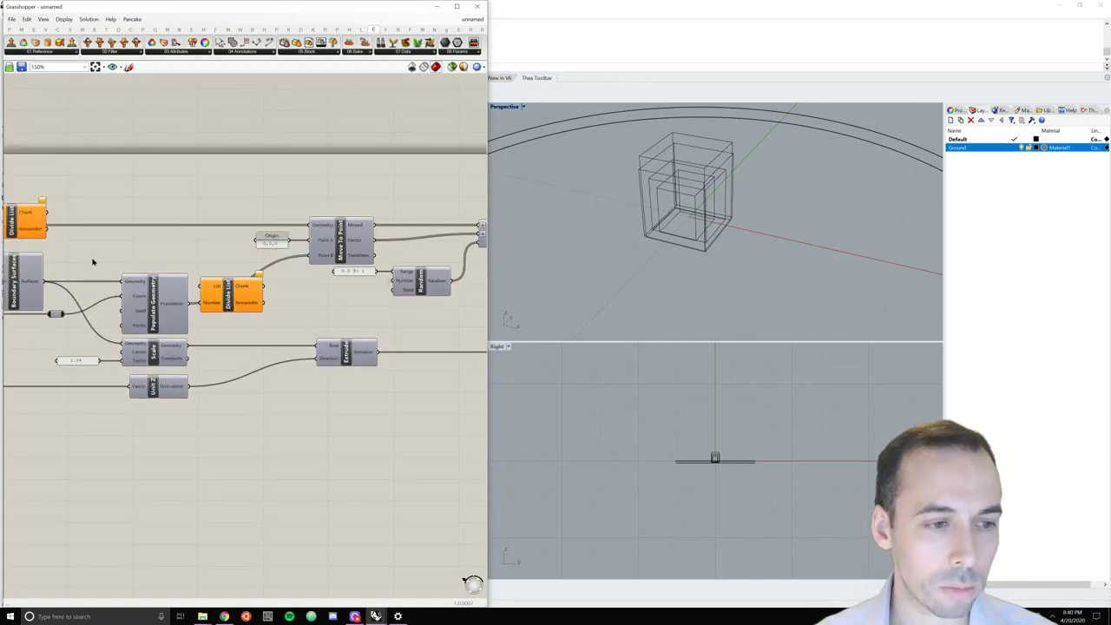
Connect Extended Geometry to the first Divide List's List input and its Chunk output to the Geometry input of Move To Point
right_click_drag(95, 260, 186, 278)
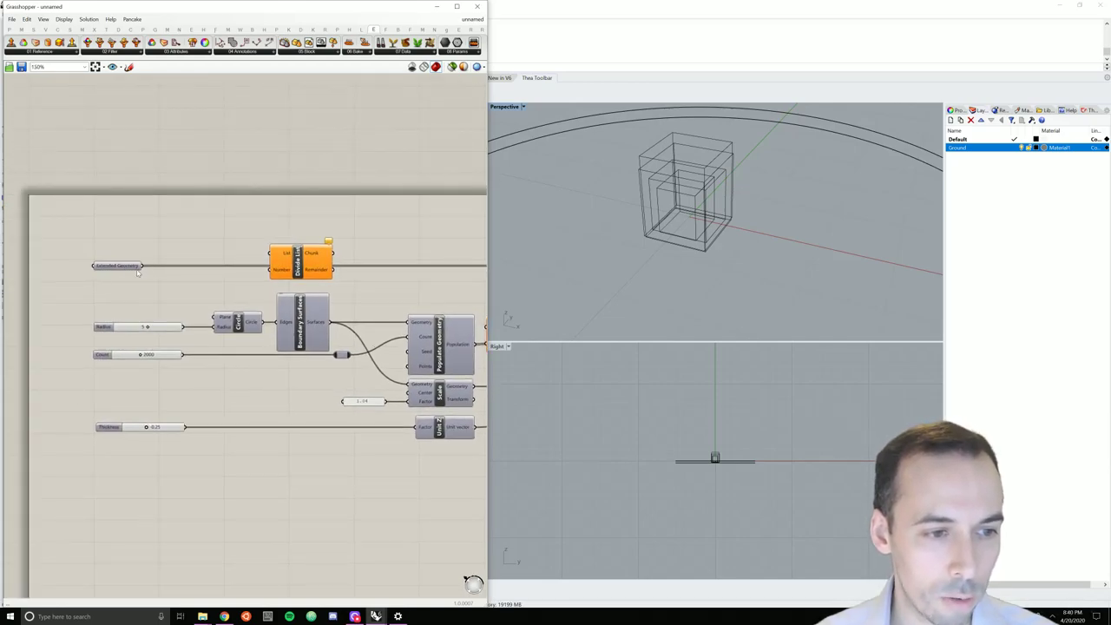
left_click_drag(141, 265, 276, 254)
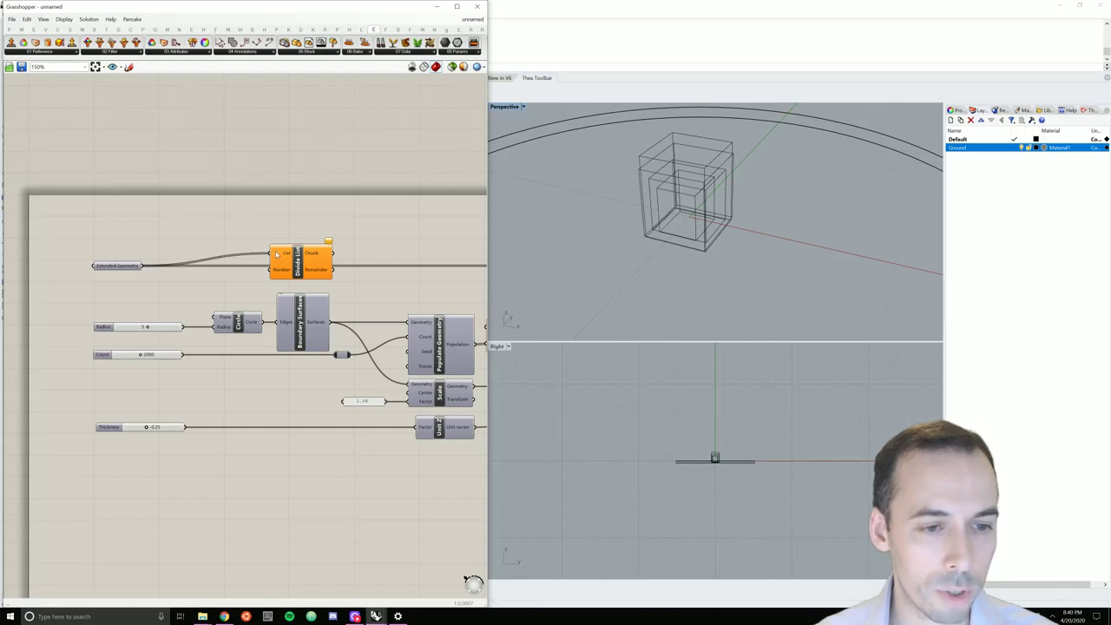
left_click(298, 263)
scroll(299, 265, "down", 2)
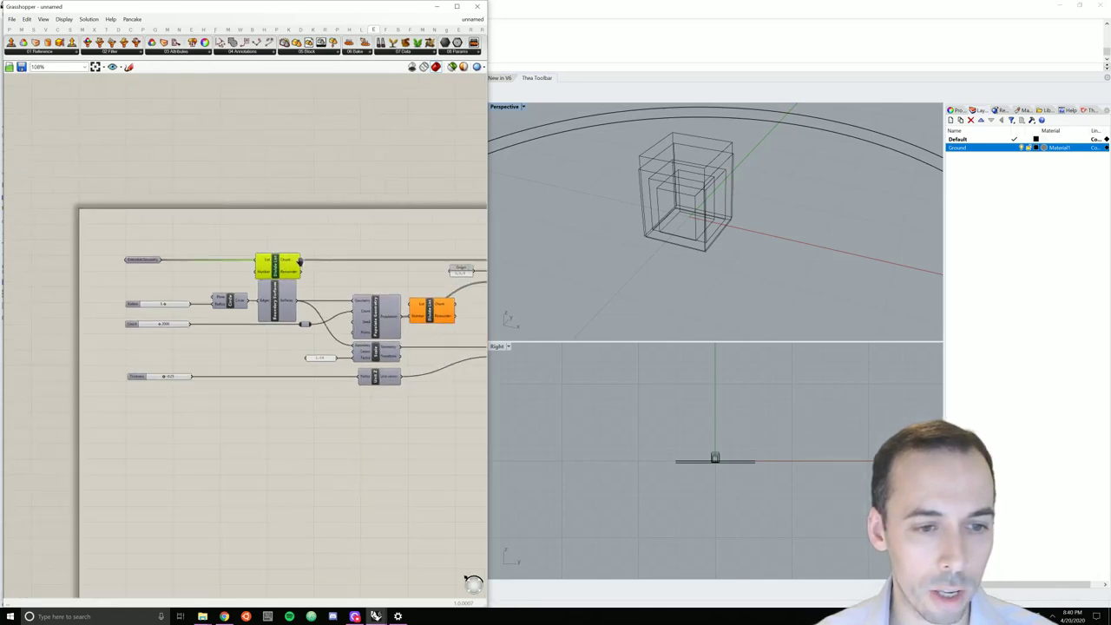
left_click_drag(276, 260, 460, 257)
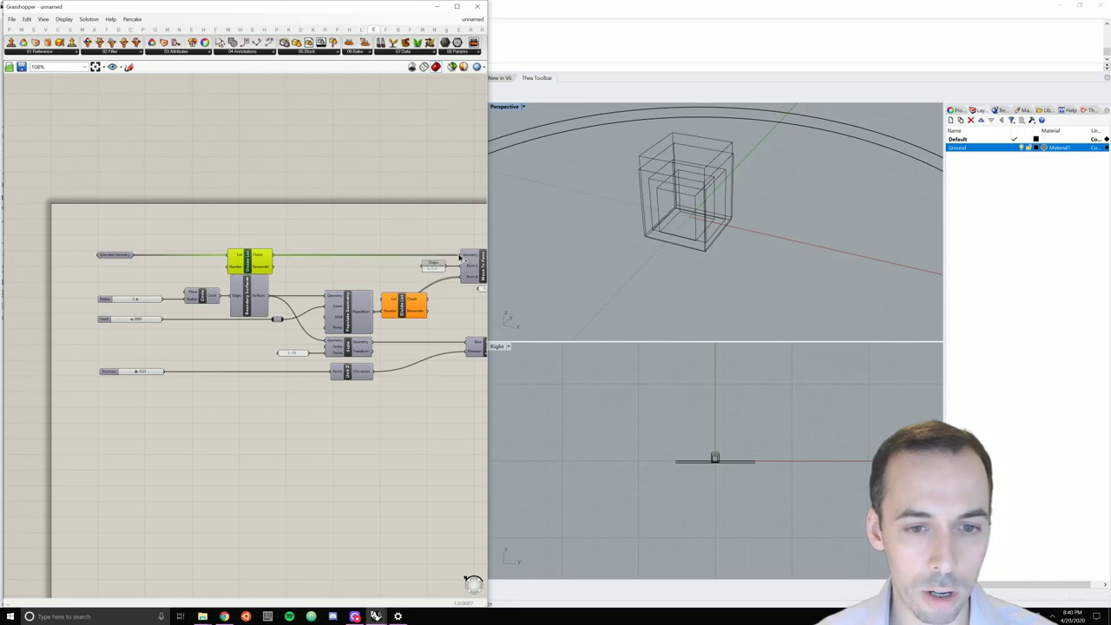
scroll(213, 236, "up", 1)
left_click(214, 235)
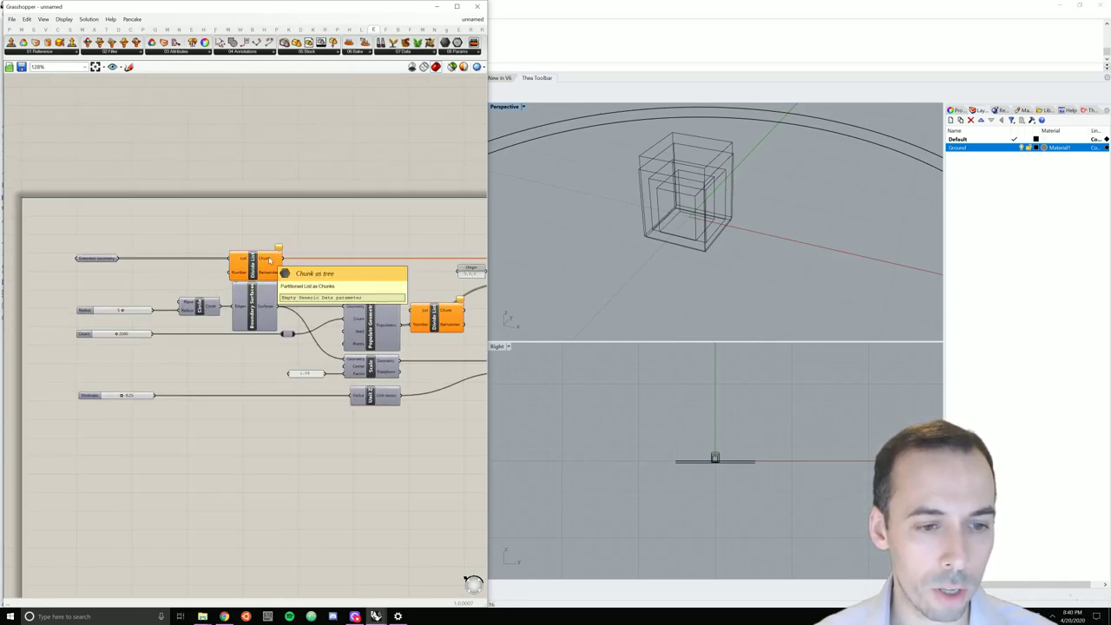
mouse_move(102, 259)
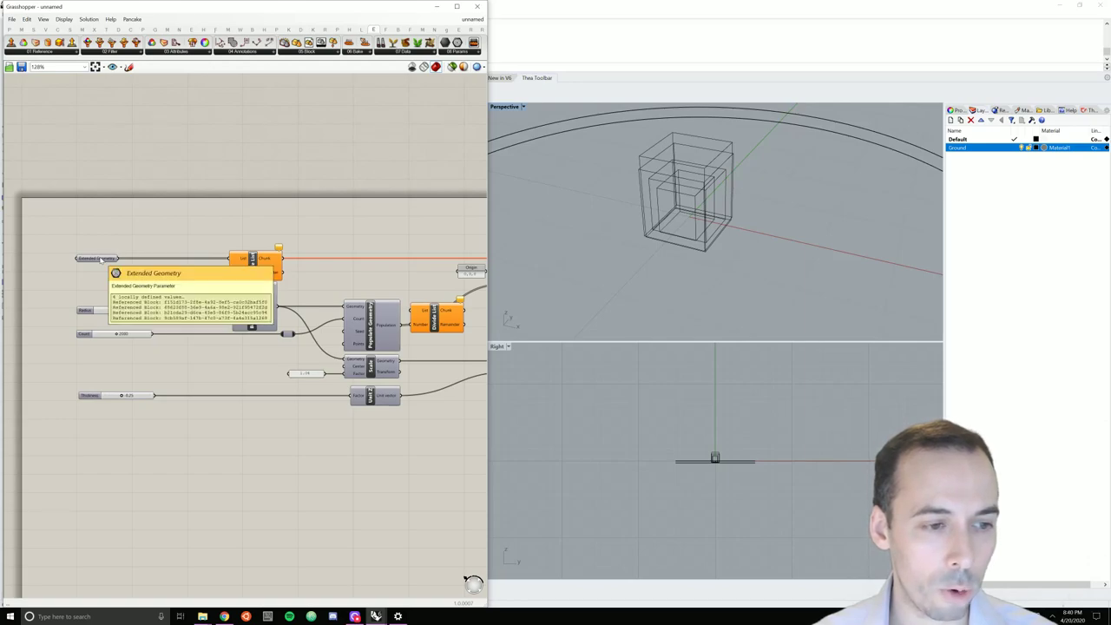
double_click(171, 286)
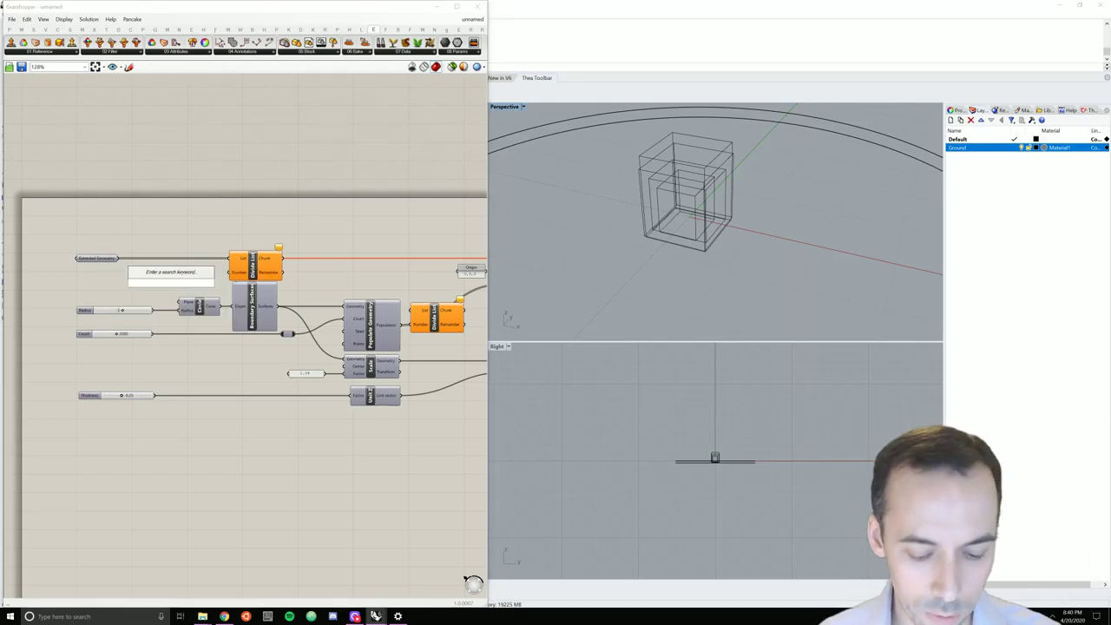
type("list")
key("Up")
key("Up")
key("Up")
key("Up")
key("Up")
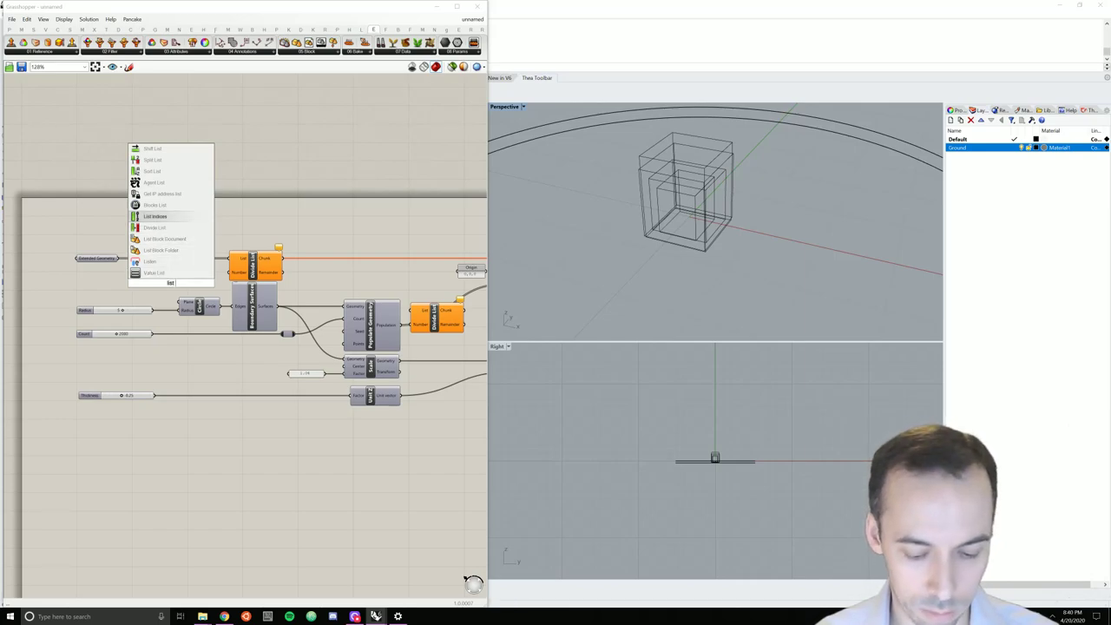
type("le")
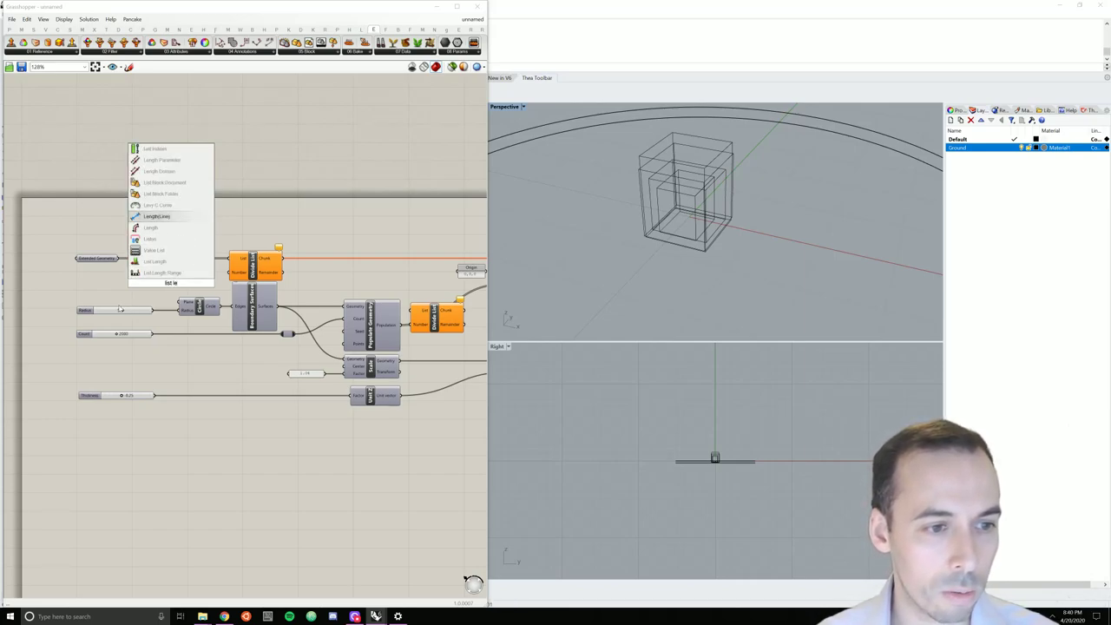
key("Down")
key("Down")
key("Down")
key("Return")
left_click(173, 283)
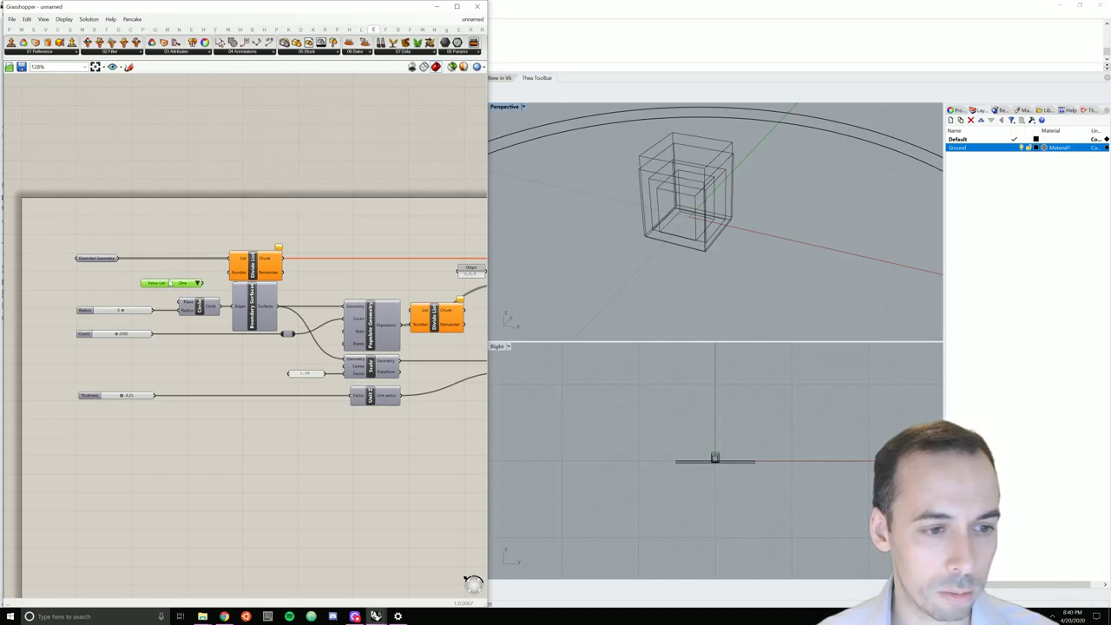
key("Delete")
Add a List Length component and wire it from Extended Geometry to the Number input of the first Divide List
double_click(146, 230)
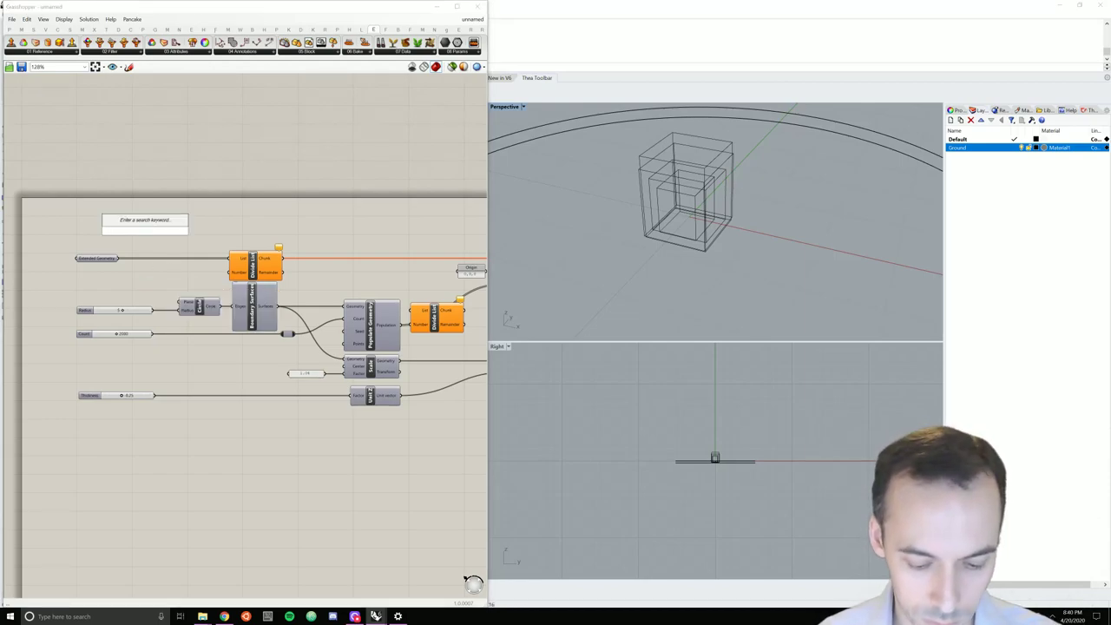
type("leng")
key("Up")
key("Return")
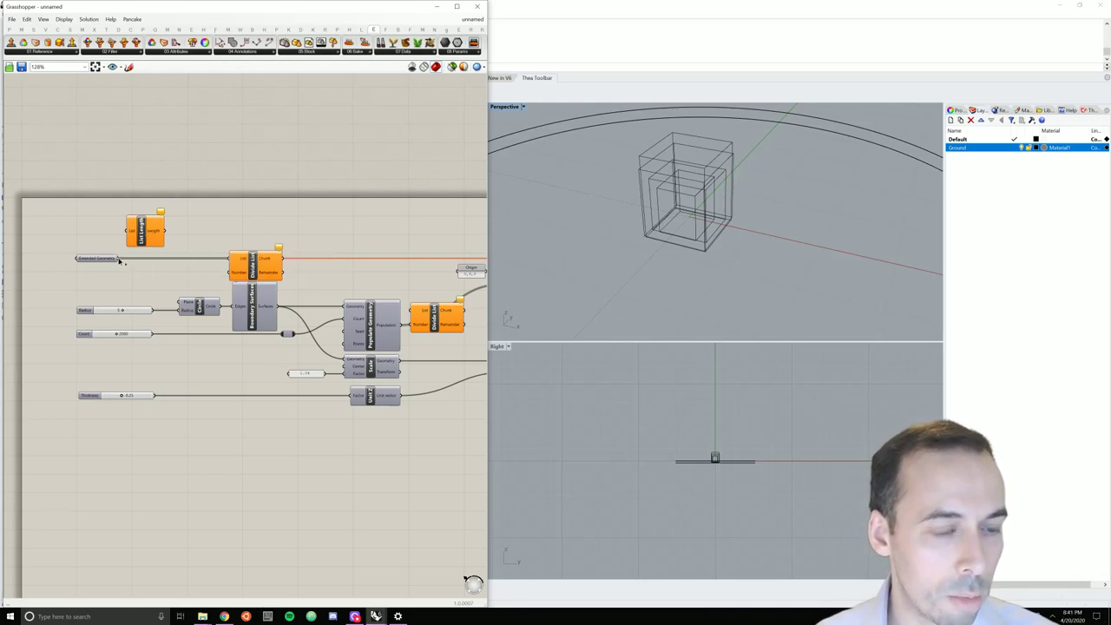
left_click_drag(119, 260, 234, 274)
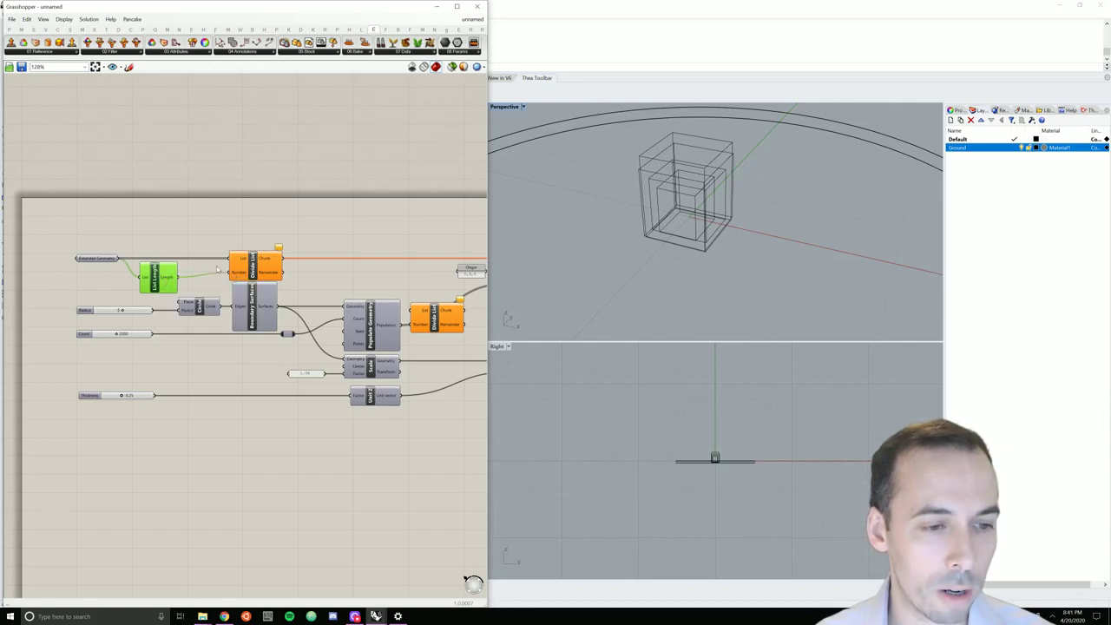
left_click_drag(156, 277, 189, 273)
left_click(142, 302)
right_click_drag(430, 346, 317, 331)
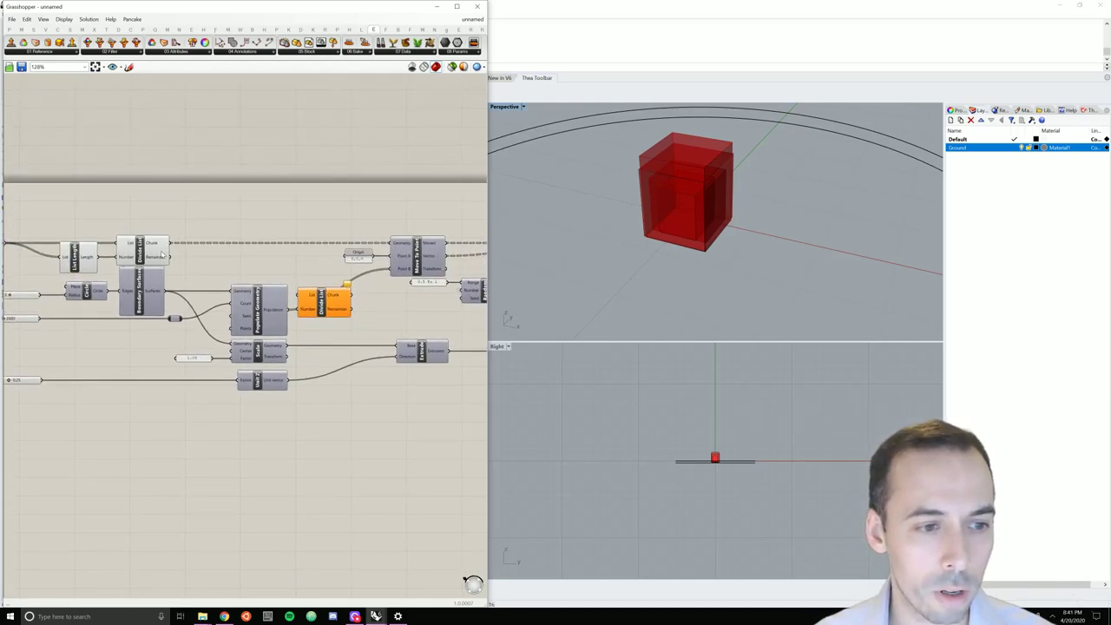
mouse_move(157, 247)
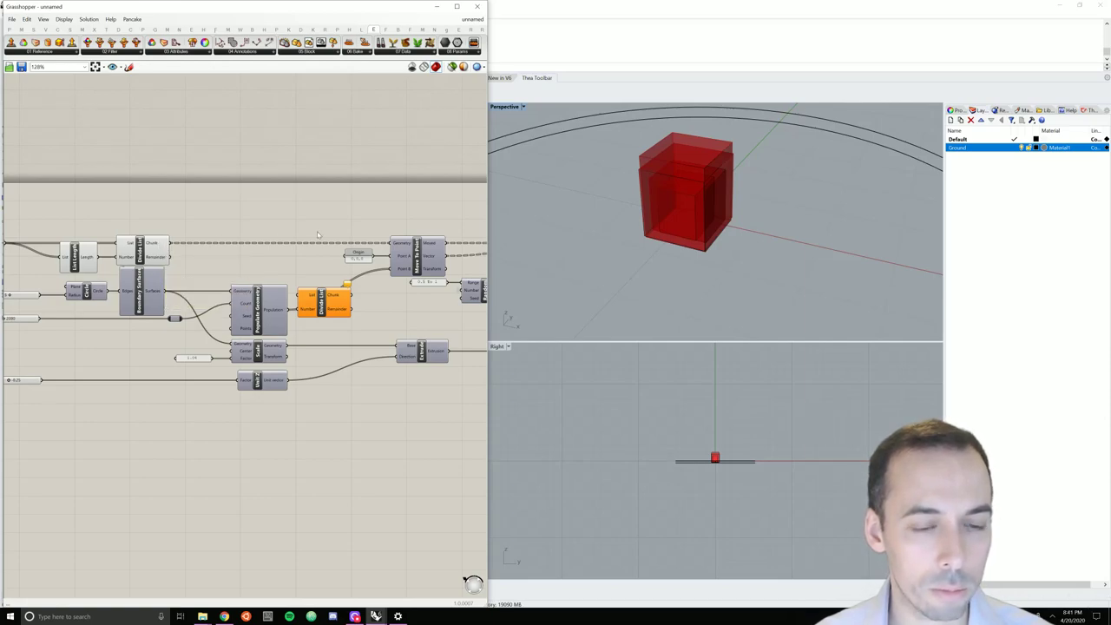
right_click_drag(338, 317, 177, 316)
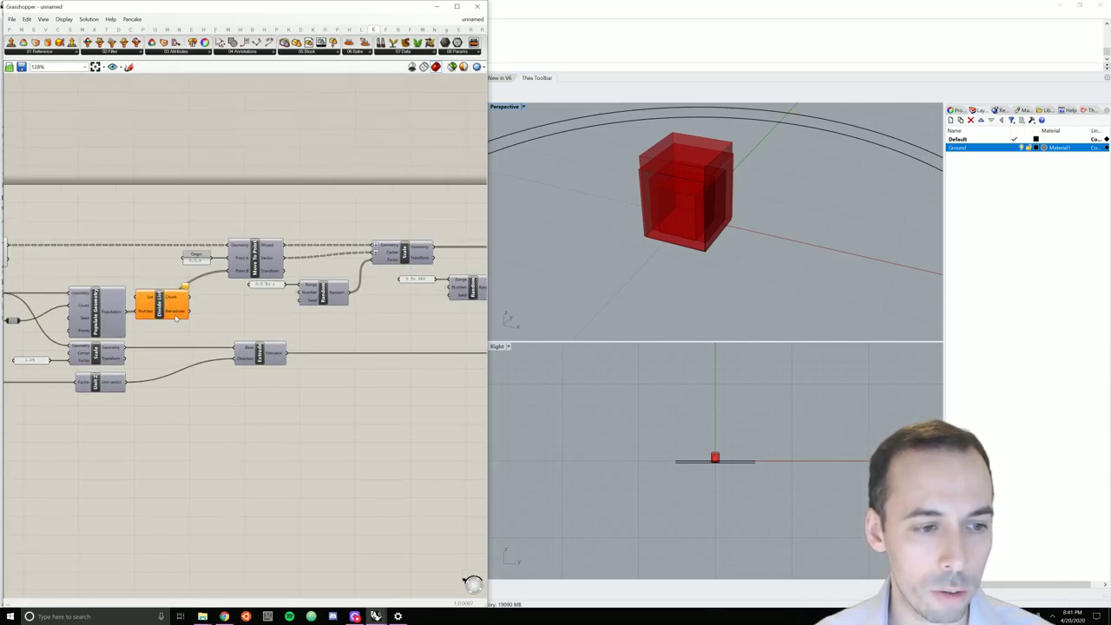
Wire Population from Populate Geometry to the second Divide List's List input and the List Length output to its Number input
left_click_drag(157, 311, 184, 315)
right_click_drag(95, 288, 217, 300)
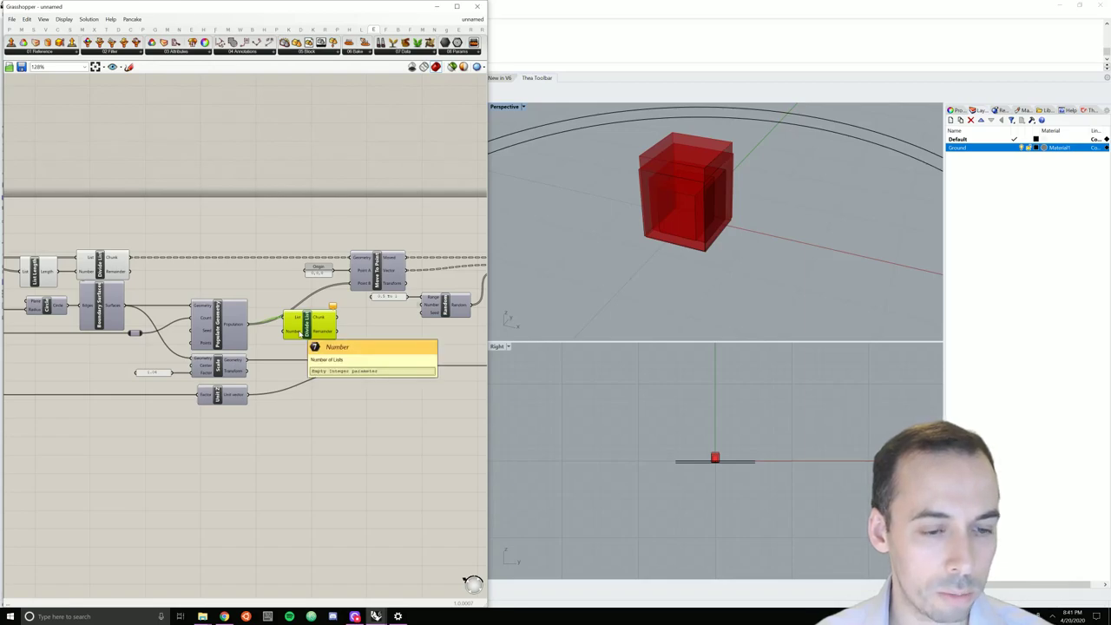
scroll(300, 332, "down", 2)
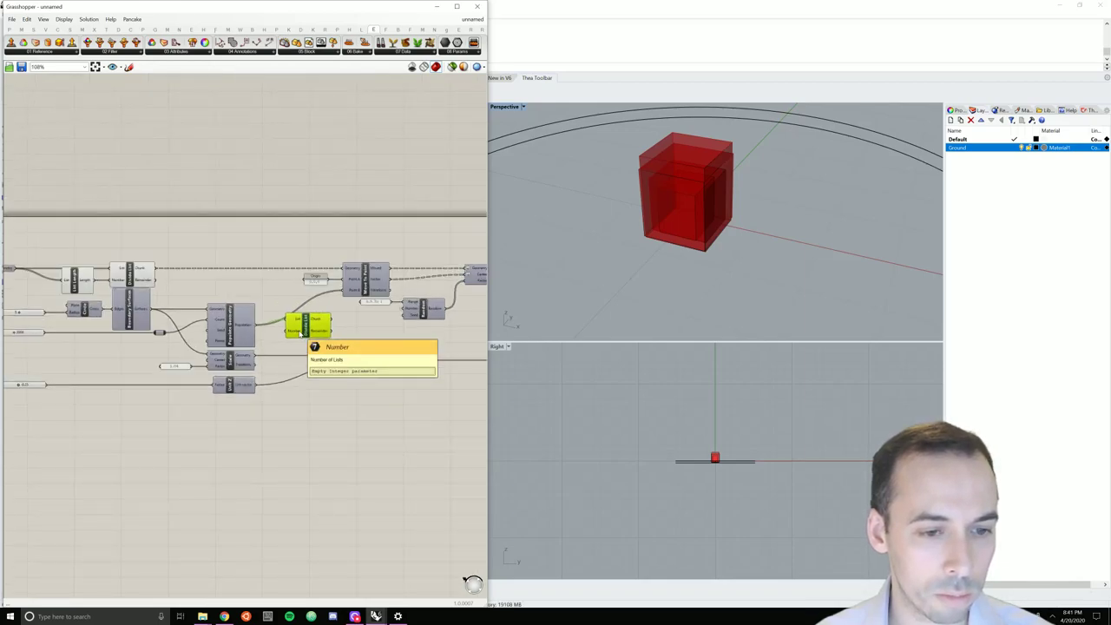
right_click_drag(196, 262, 207, 248)
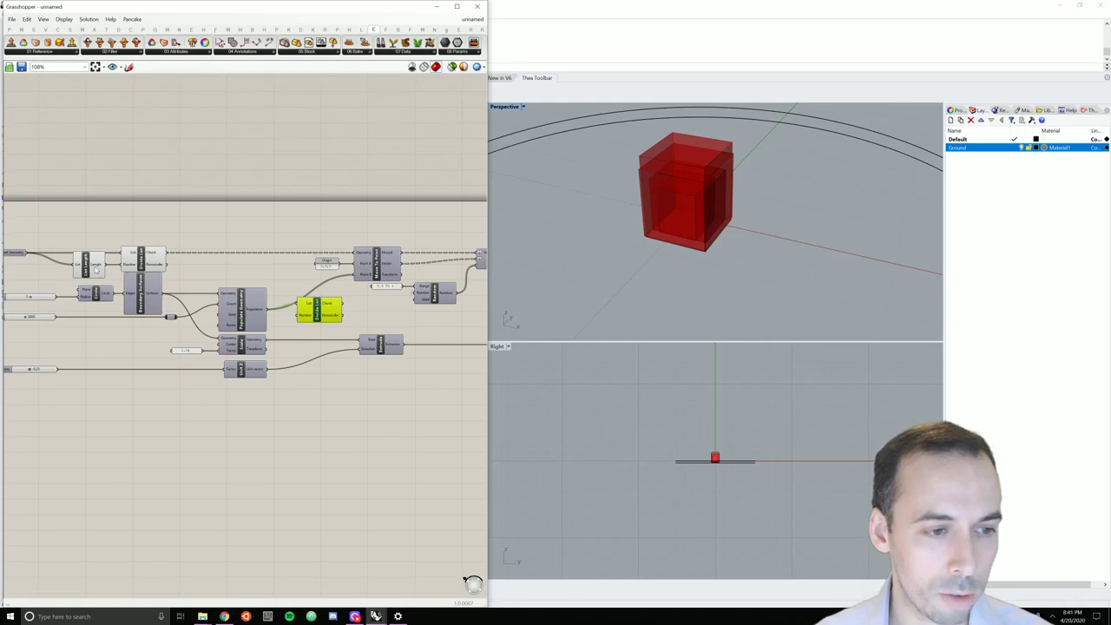
left_click_drag(106, 264, 292, 319)
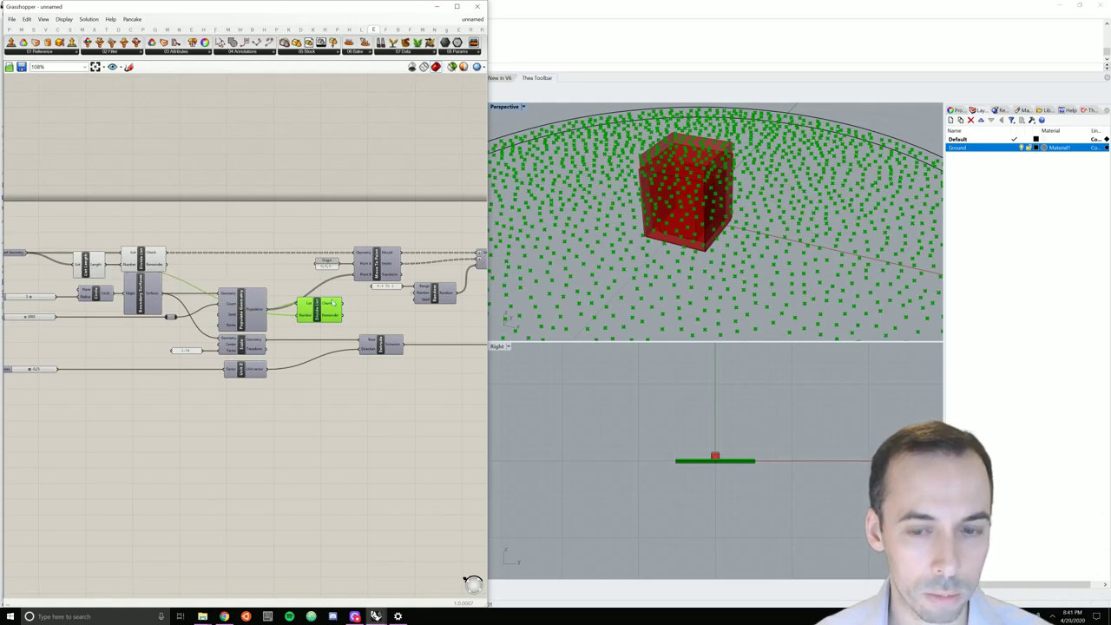
Set the wire display of the second Divide List's Number input to Hidden
right_click(307, 318)
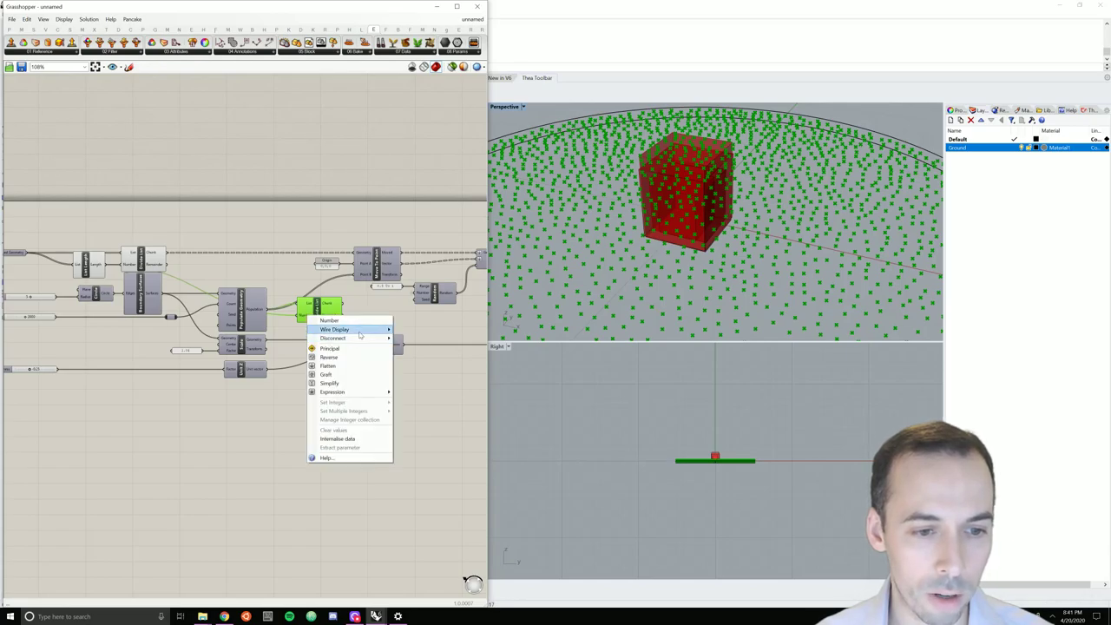
mouse_move(362, 331)
left_click(416, 348)
Connect the second Divide List's Chunk output to Move To Point's Point B, replacing the direct wire, and place the component closer to Populate Geometry
scroll(321, 341, "up", 4)
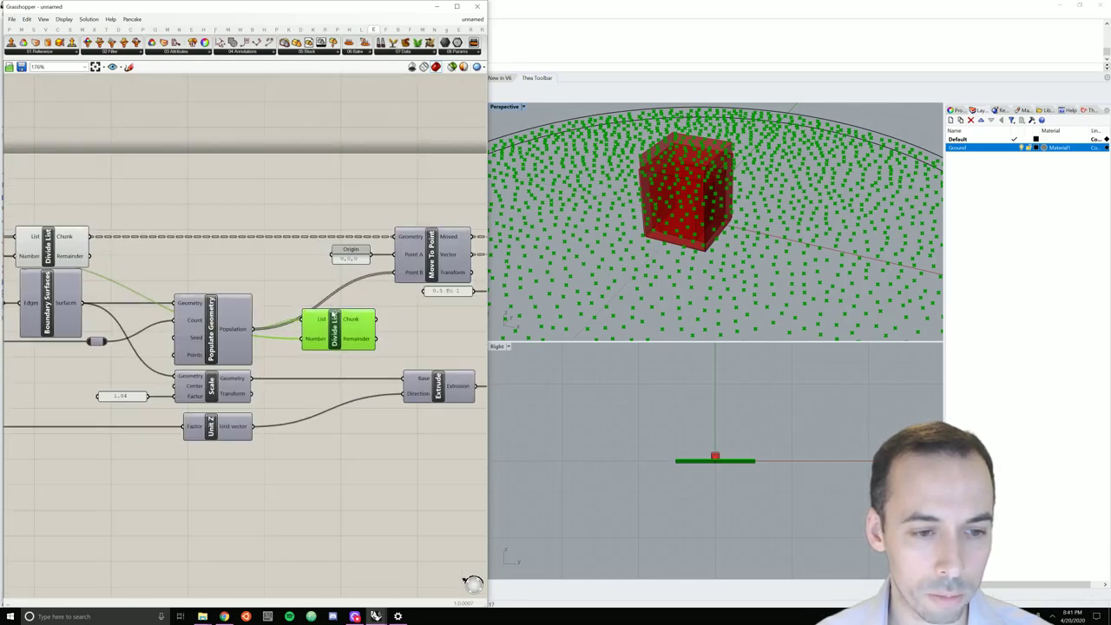
left_click_drag(322, 339, 399, 274)
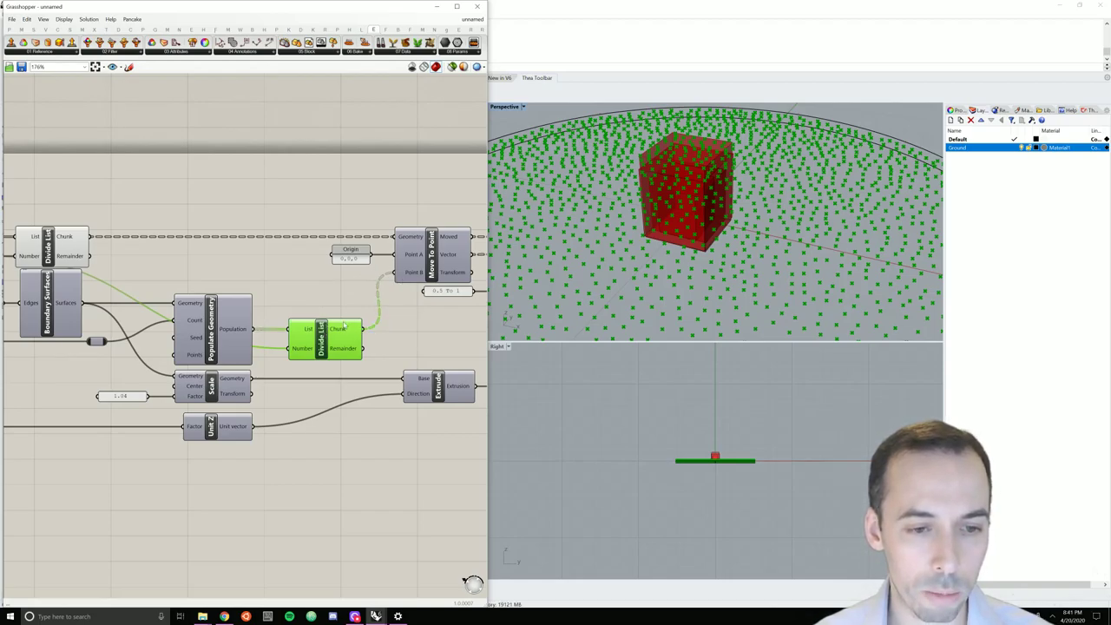
left_click_drag(321, 341, 302, 341)
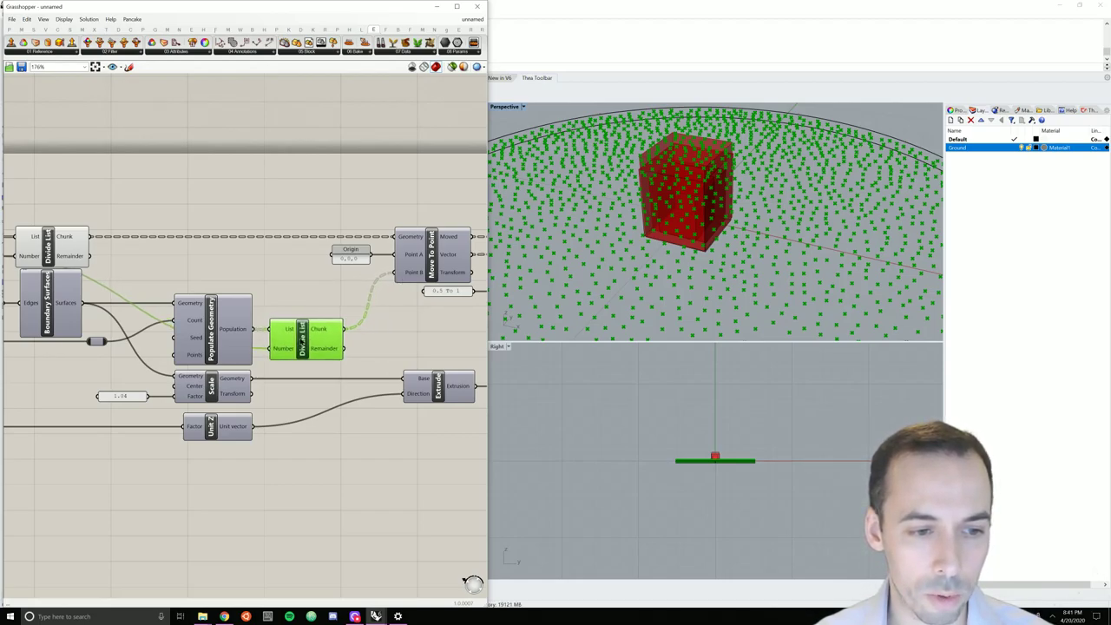
left_click(275, 259)
Examine the data structure at the second Divide List's Chunk output, the Move To Point inputs and outputs, and the Scale output
mouse_move(318, 330)
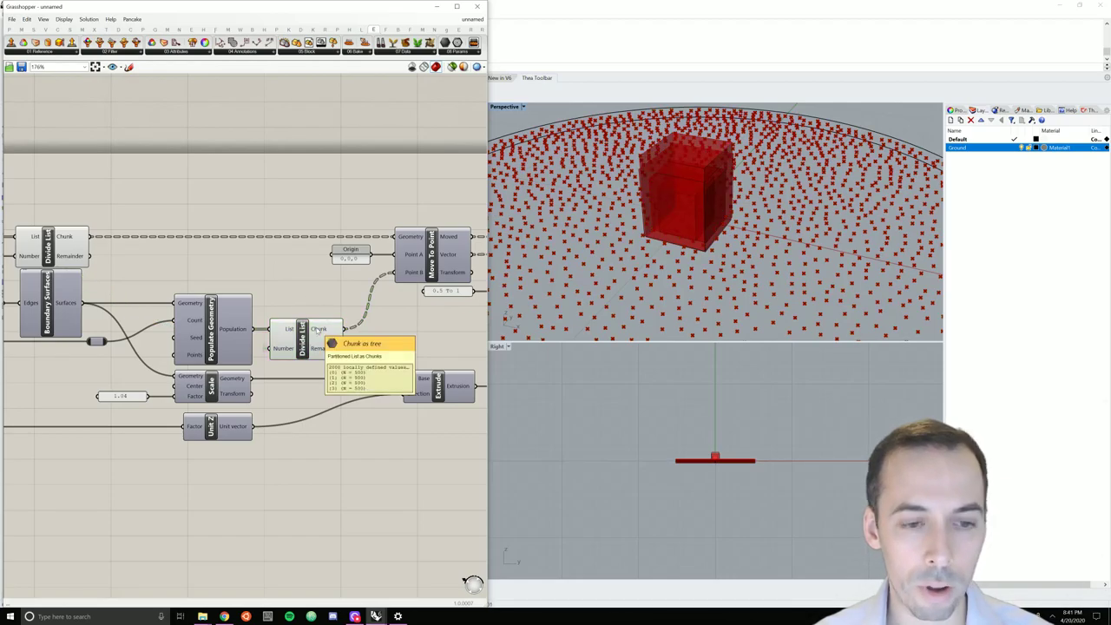
mouse_move(403, 236)
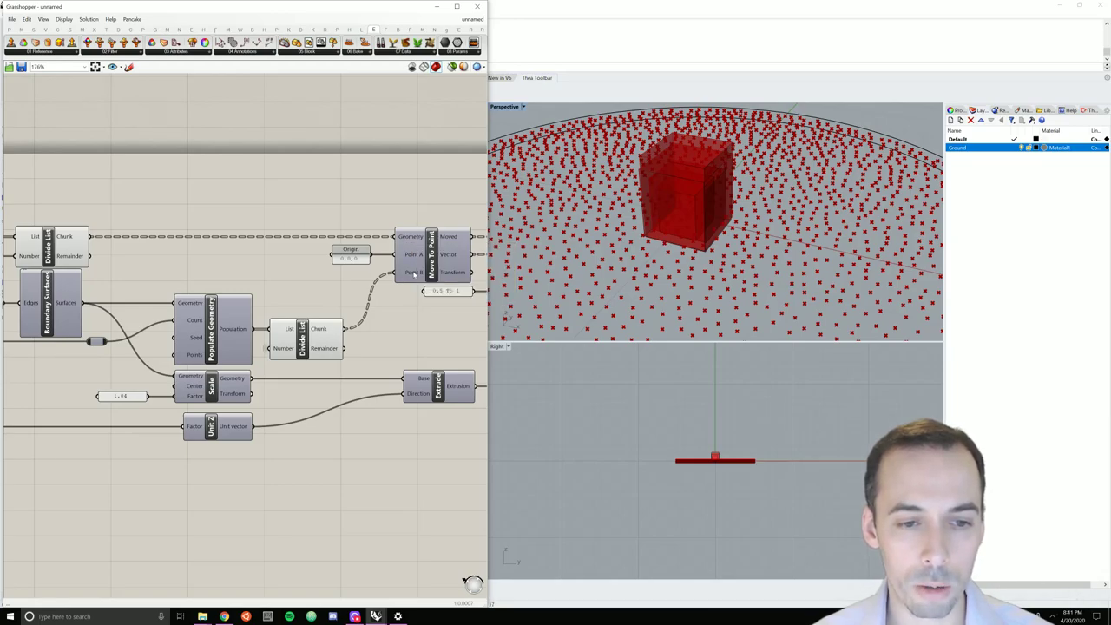
mouse_move(416, 272)
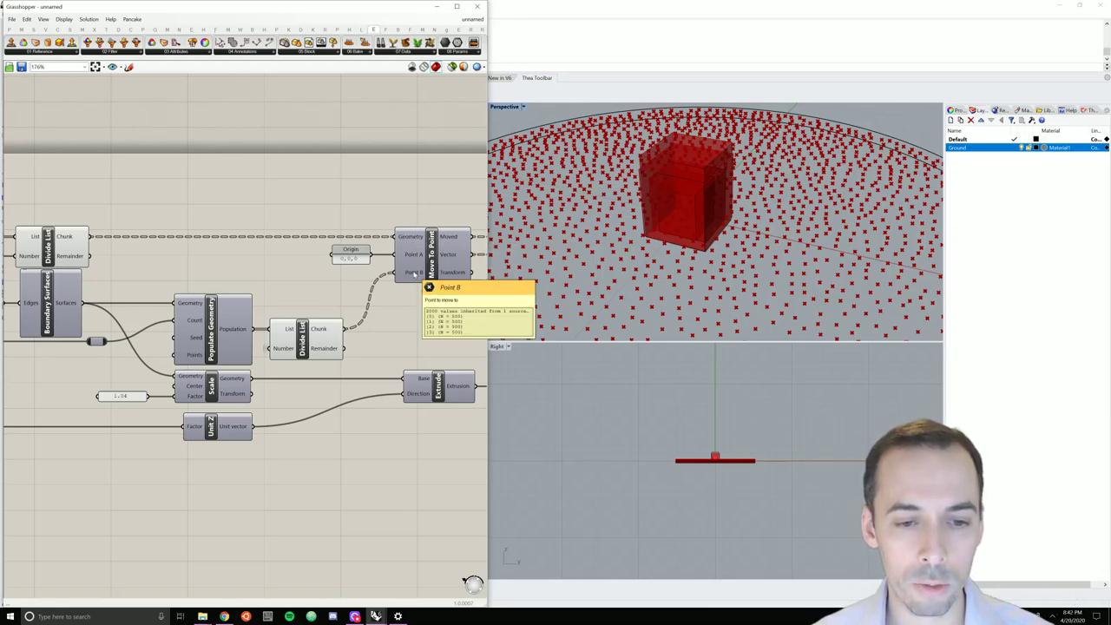
scroll(414, 274, "down", 3)
right_click_drag(413, 273, 78, 233)
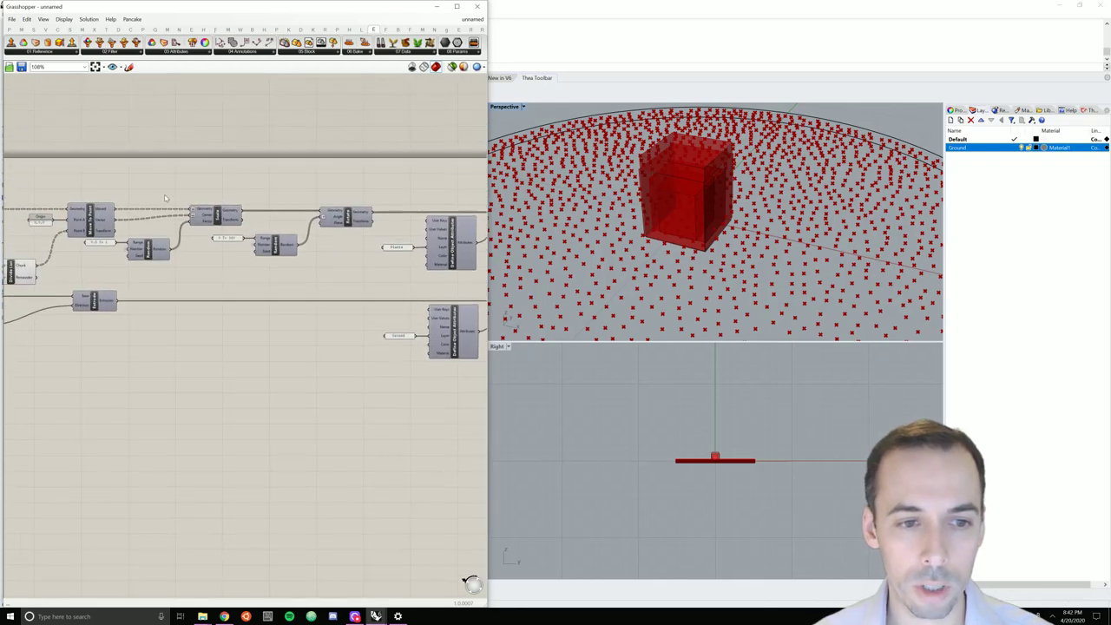
mouse_move(365, 212)
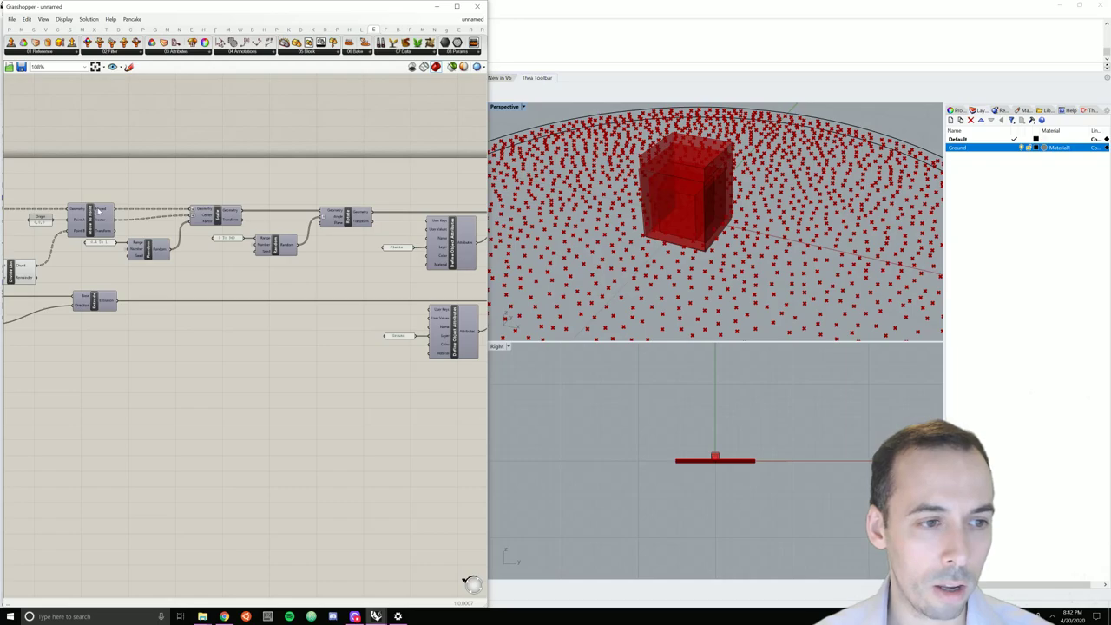
mouse_move(99, 211)
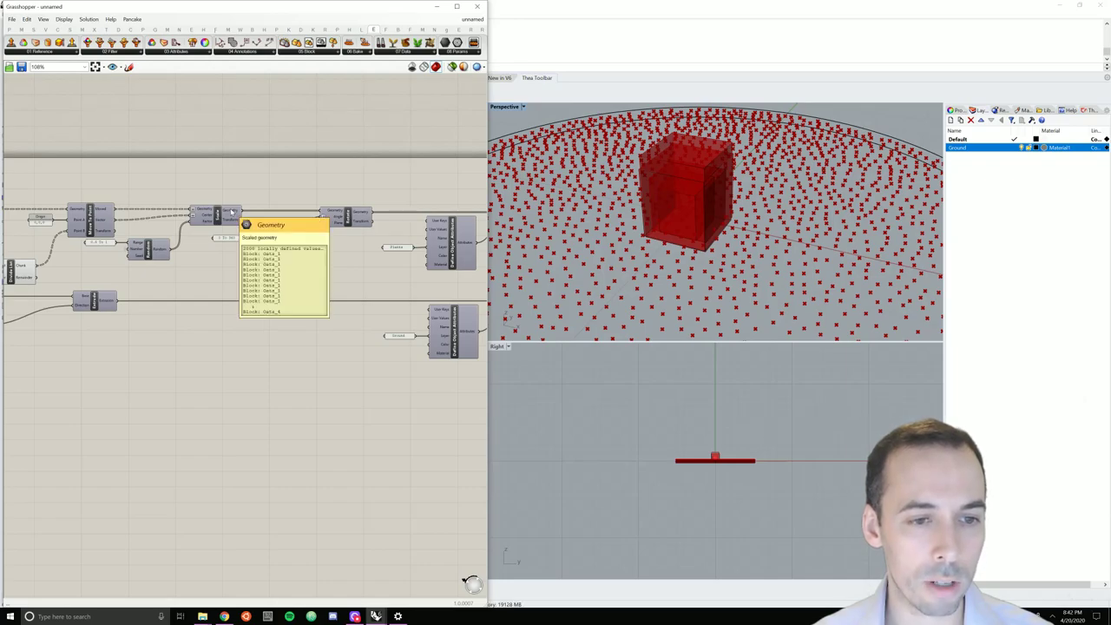
scroll(343, 206, "down", 3)
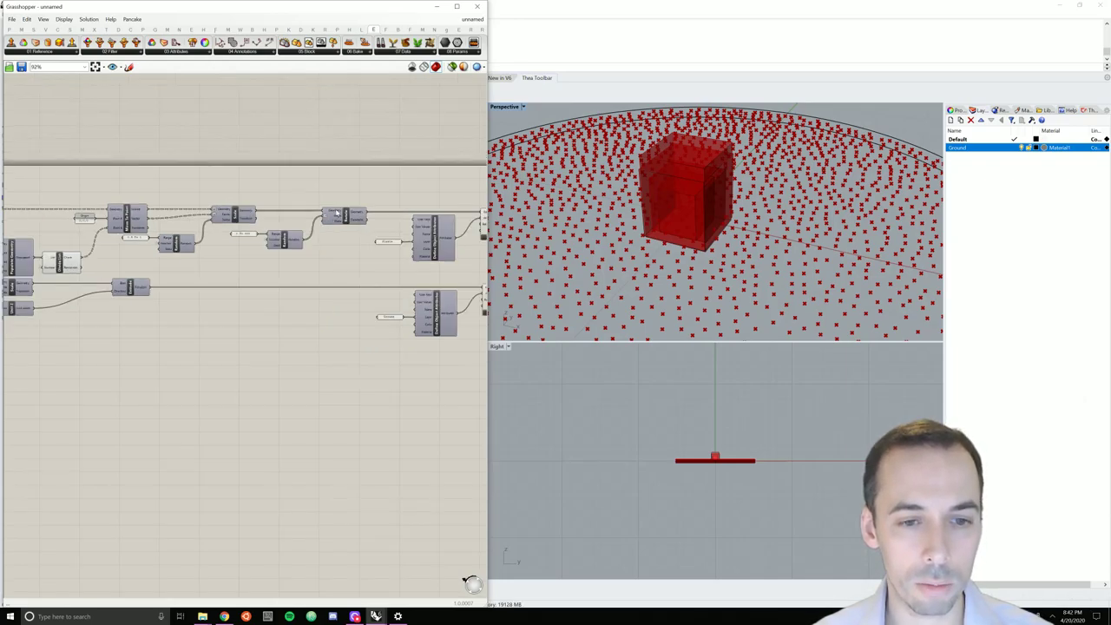
Bake the rotated oat blocks to the Plants layer and check the result in the Perspective view
right_click_drag(385, 209, 249, 216)
scroll(334, 242, "up", 2)
scroll(330, 238, "up", 3)
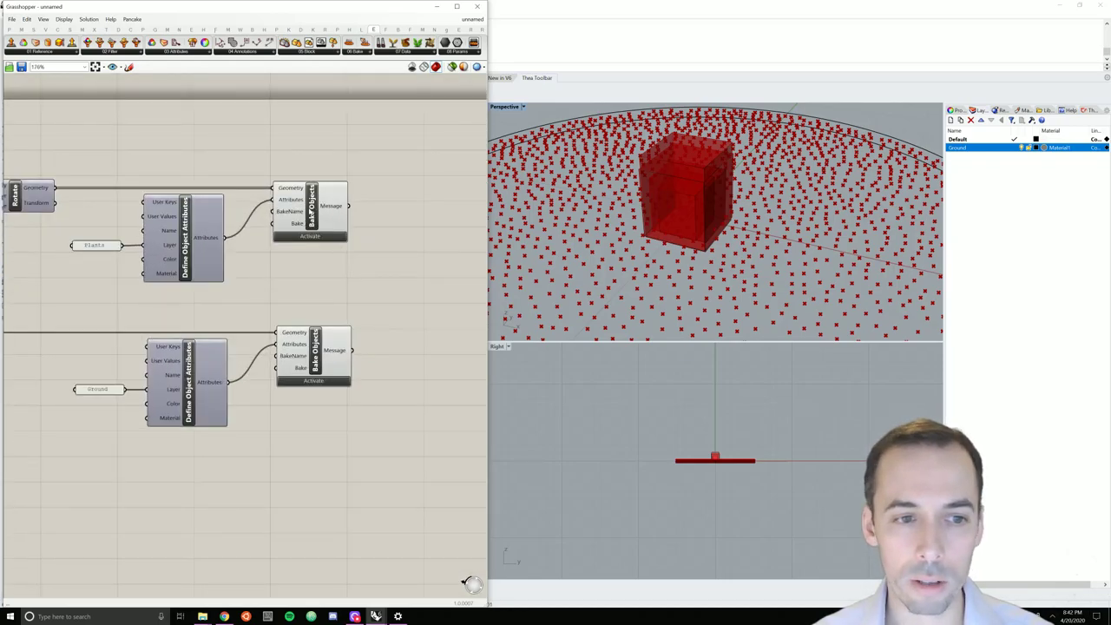
left_click(320, 239)
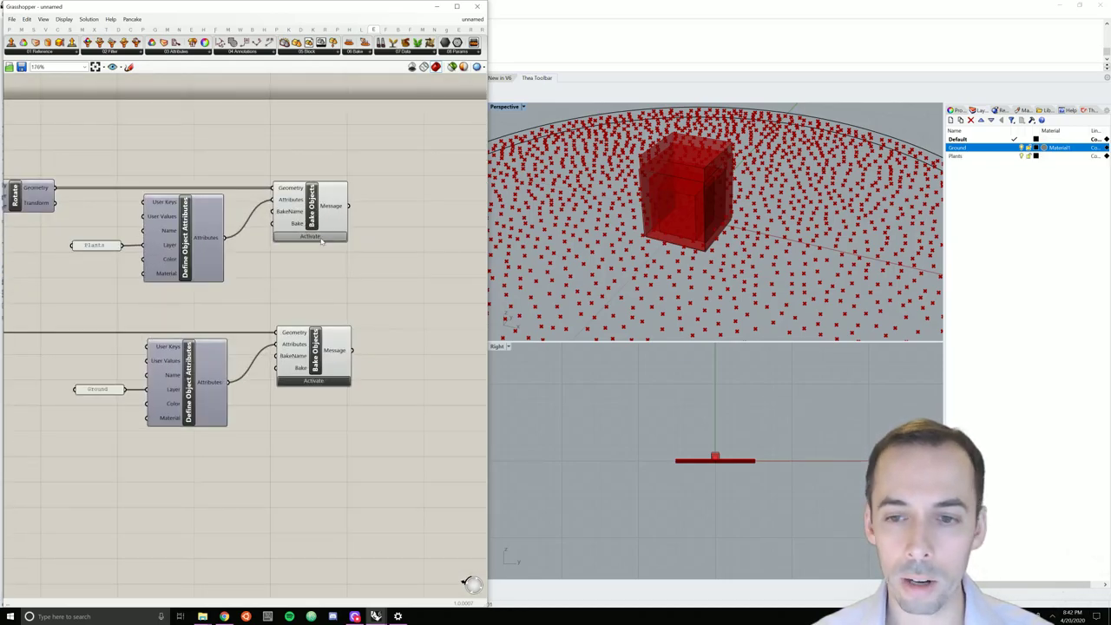
scroll(665, 204, "down", 10)
scroll(666, 204, "up", 4)
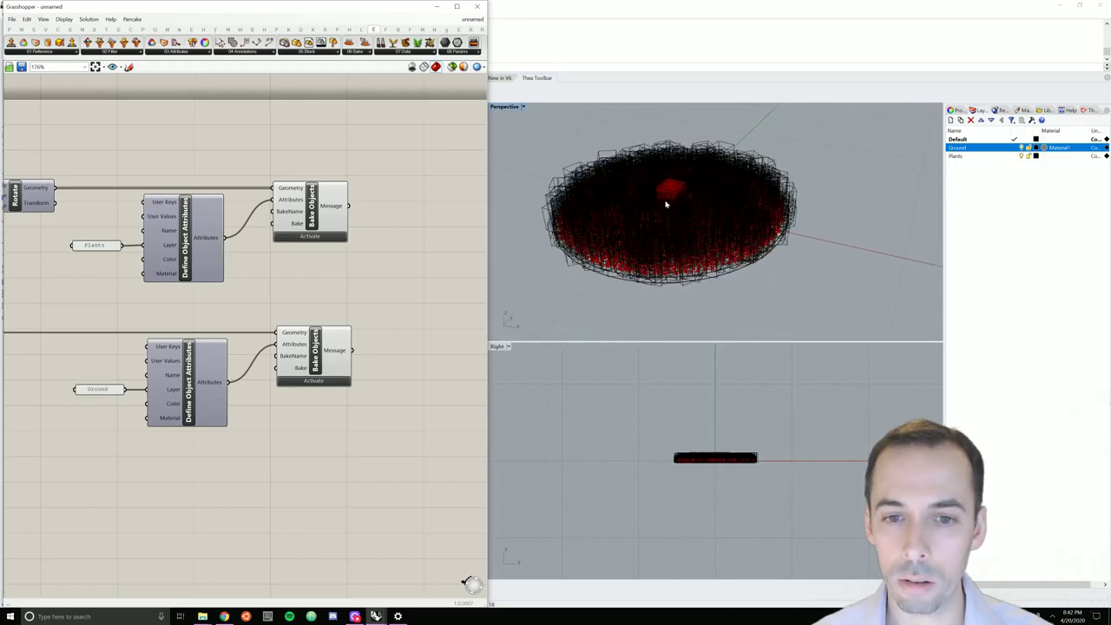
right_click_drag(665, 205, 605, 227)
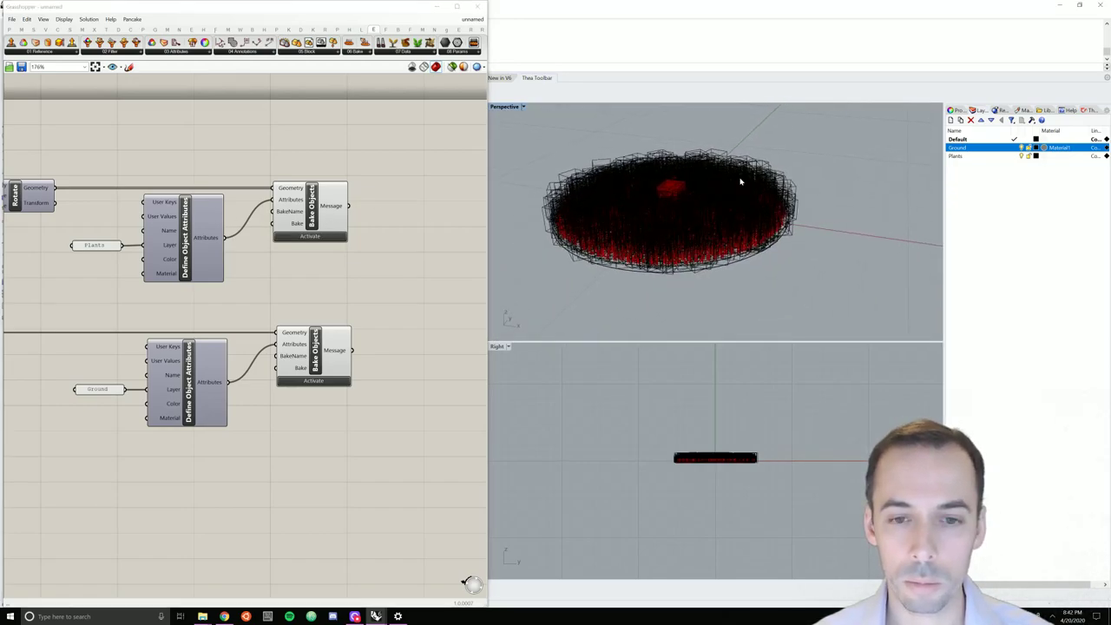
Turn off the preview of all components in the definition
scroll(291, 187, "down", 8)
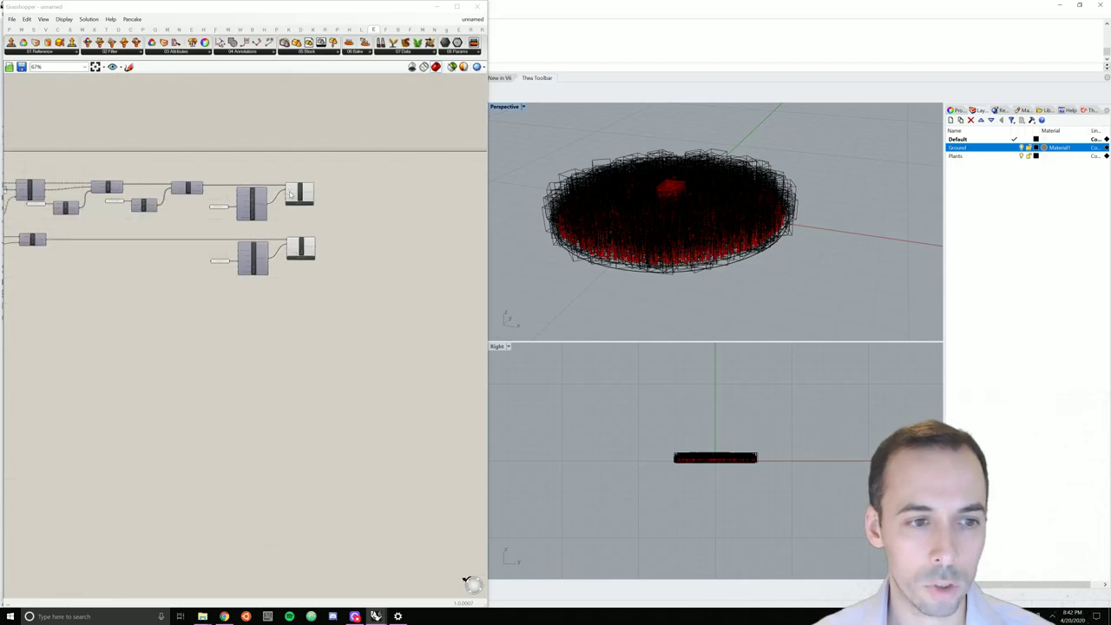
left_click_drag(257, 273, 93, 322)
middle_click(220, 232)
left_click(249, 205)
left_click(385, 336)
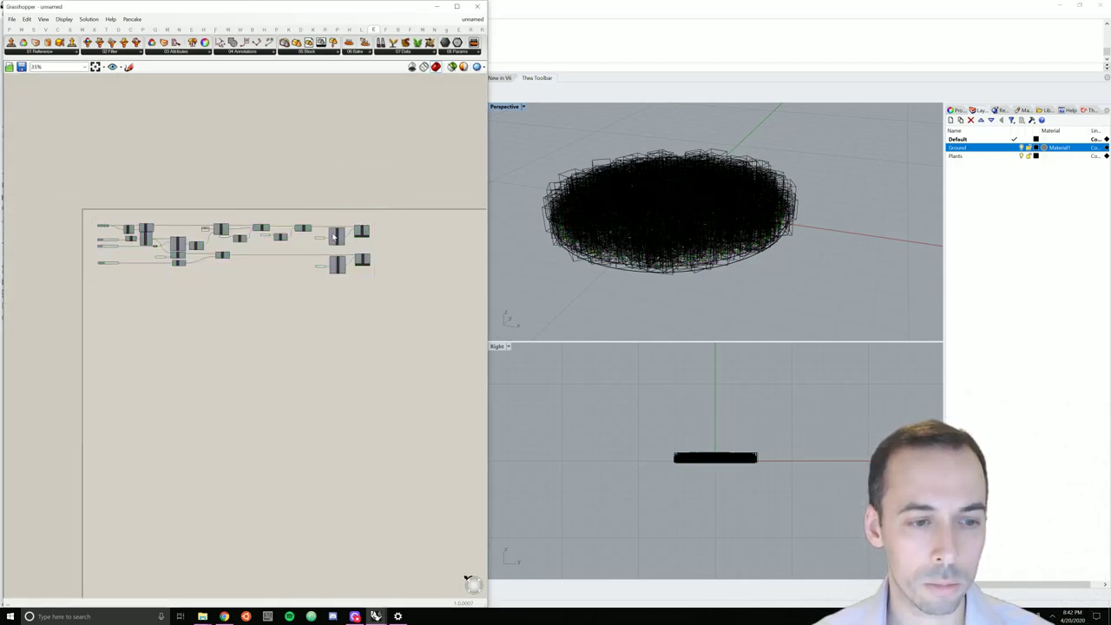
Group all components of the definition and name the group "random meadow"
scroll(333, 237, "up", 2)
scroll(290, 249, "down", 3)
scroll(71, 240, "up", 2)
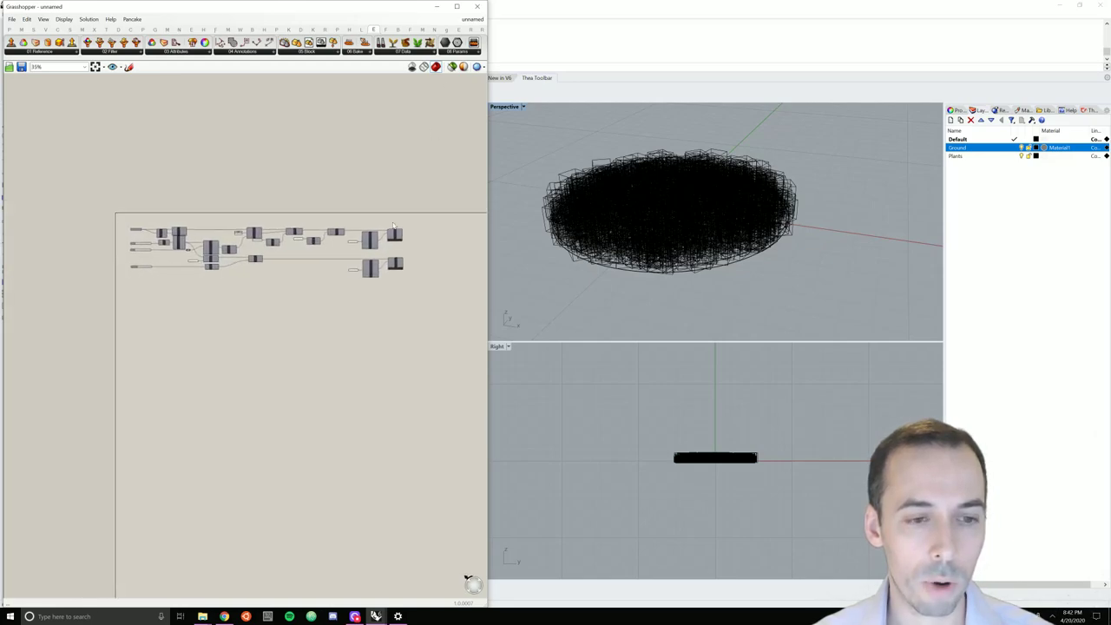
left_click_drag(441, 186, 85, 314)
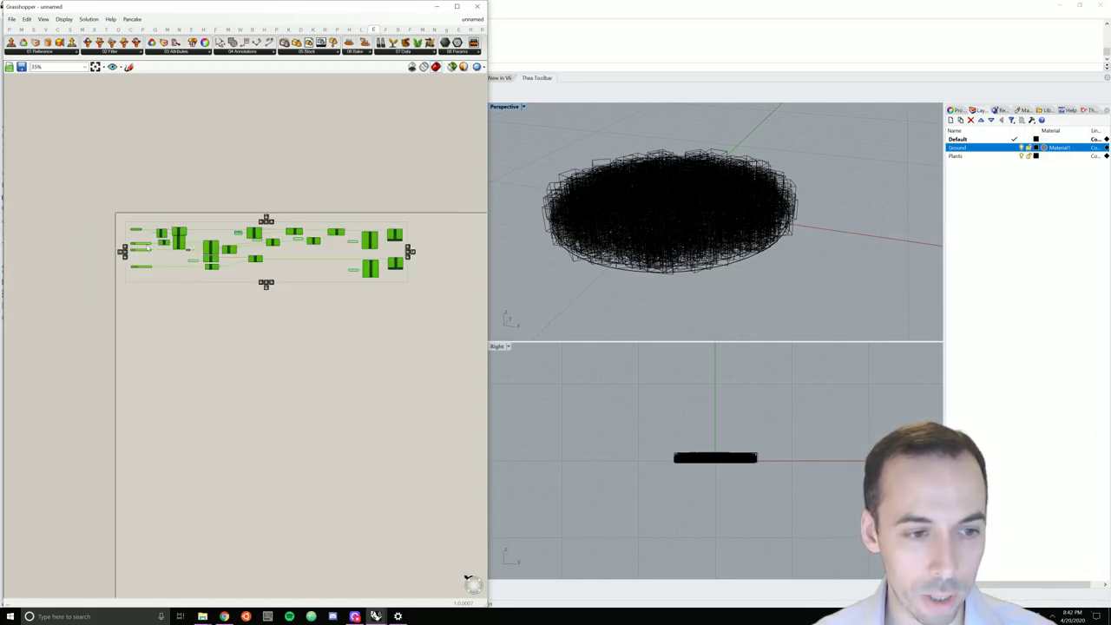
scroll(149, 243, "up", 3)
scroll(144, 234, "down", 5)
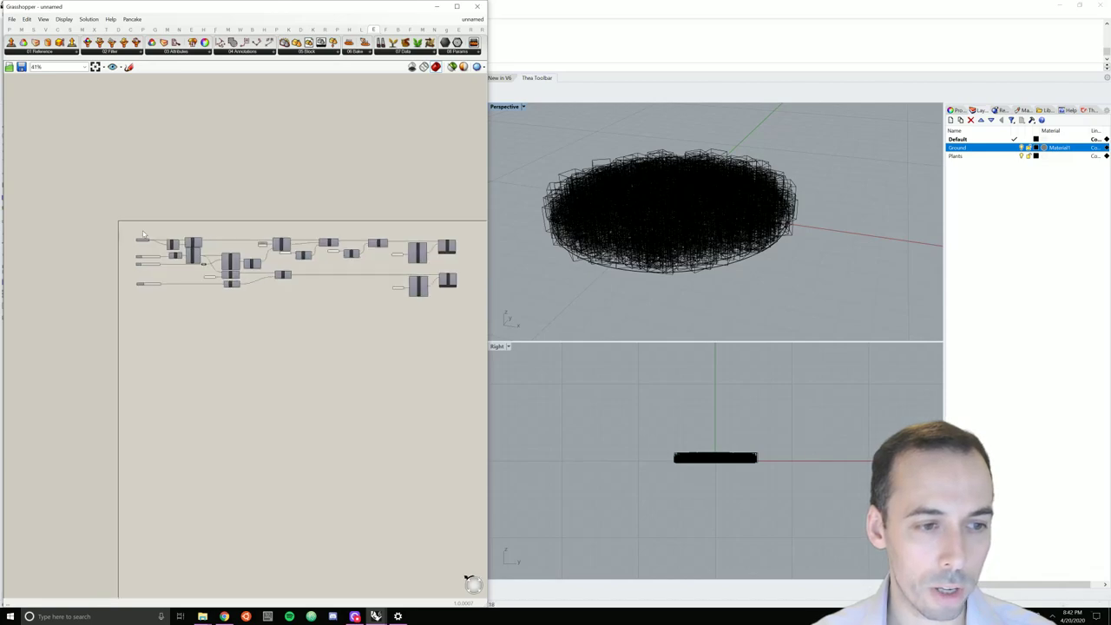
scroll(284, 241, "up", 5)
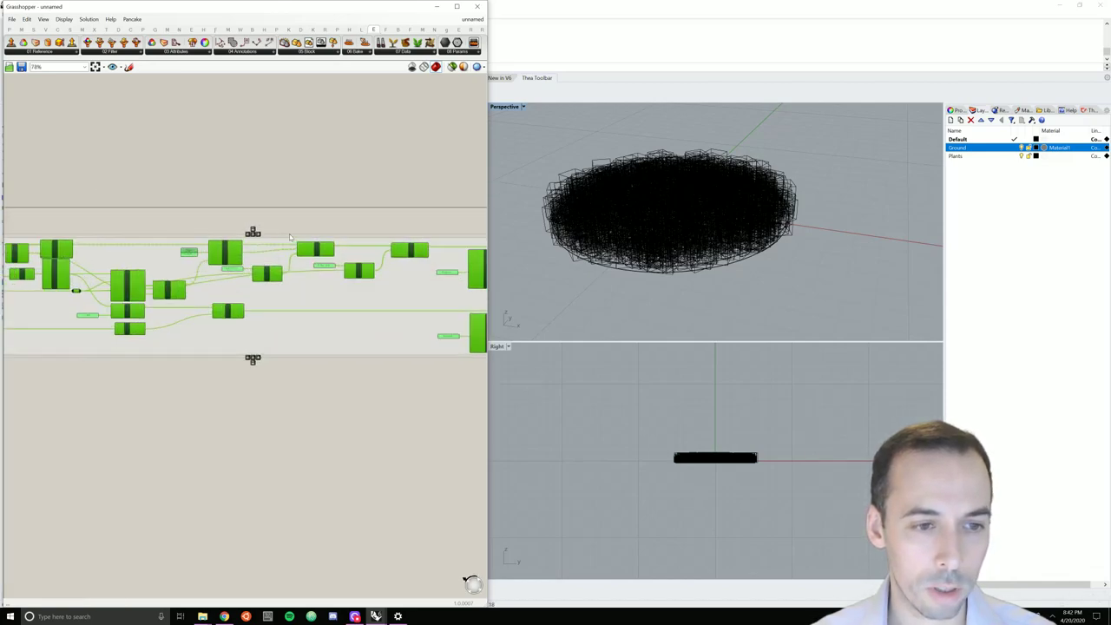
right_click(286, 242)
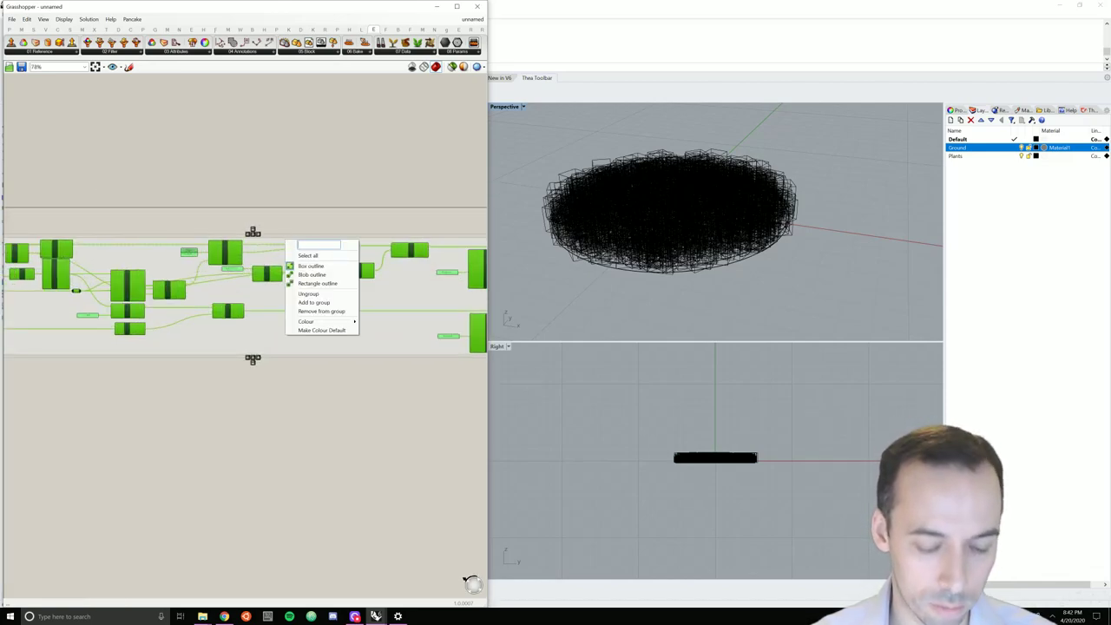
type("random meadow")
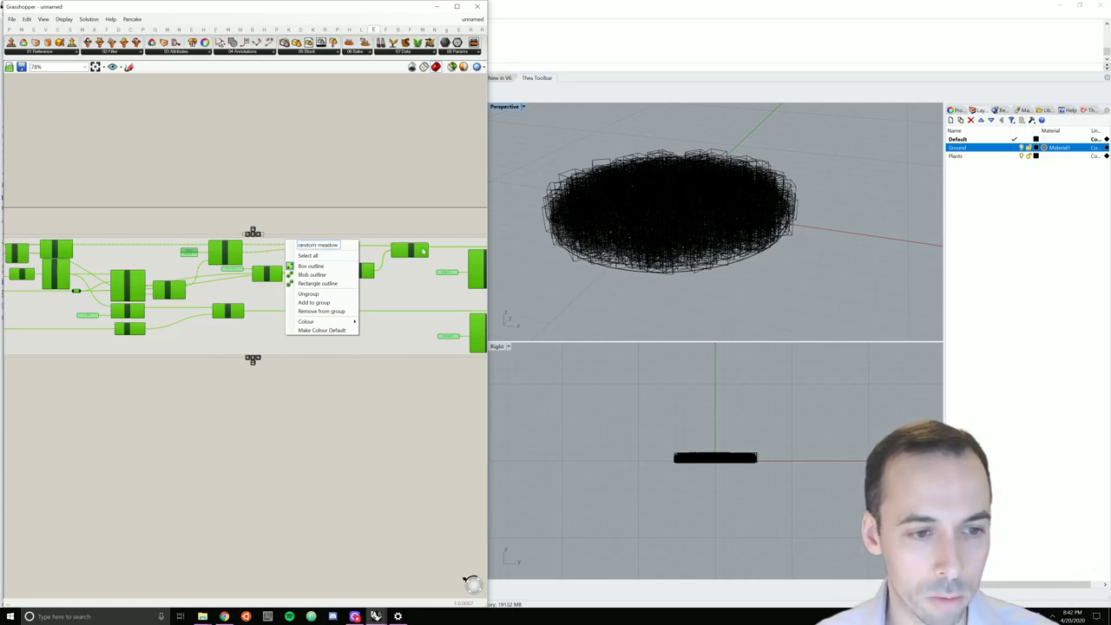
left_click(392, 200)
scroll(392, 200, "down", 3)
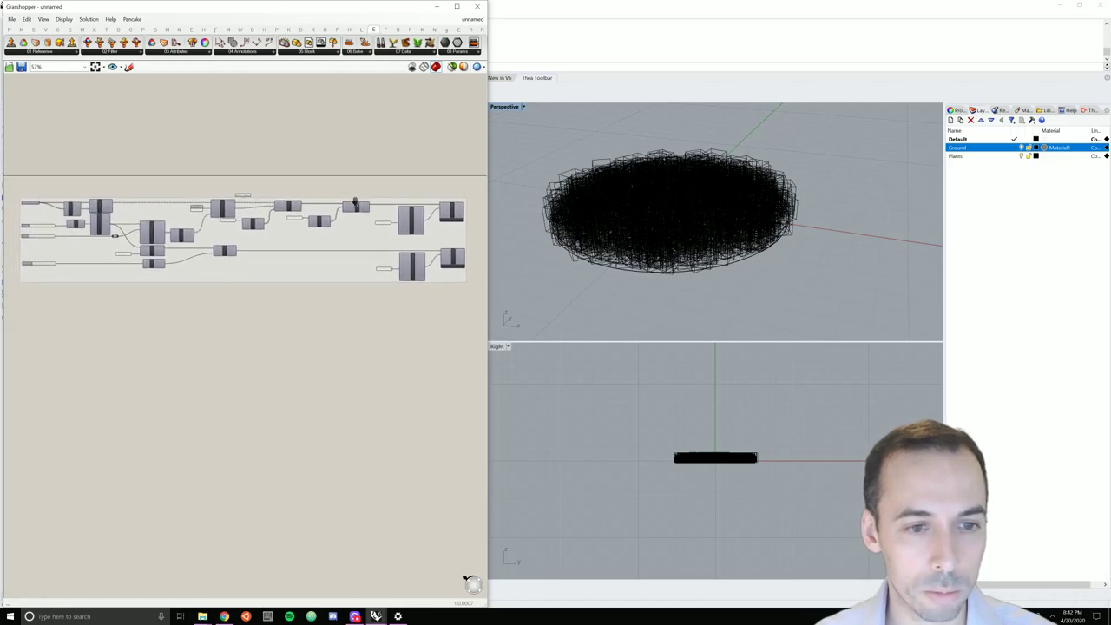
Minimize the Grasshopper window, maximize the Perspective viewport and frame the baked meadow in it
left_click(437, 6)
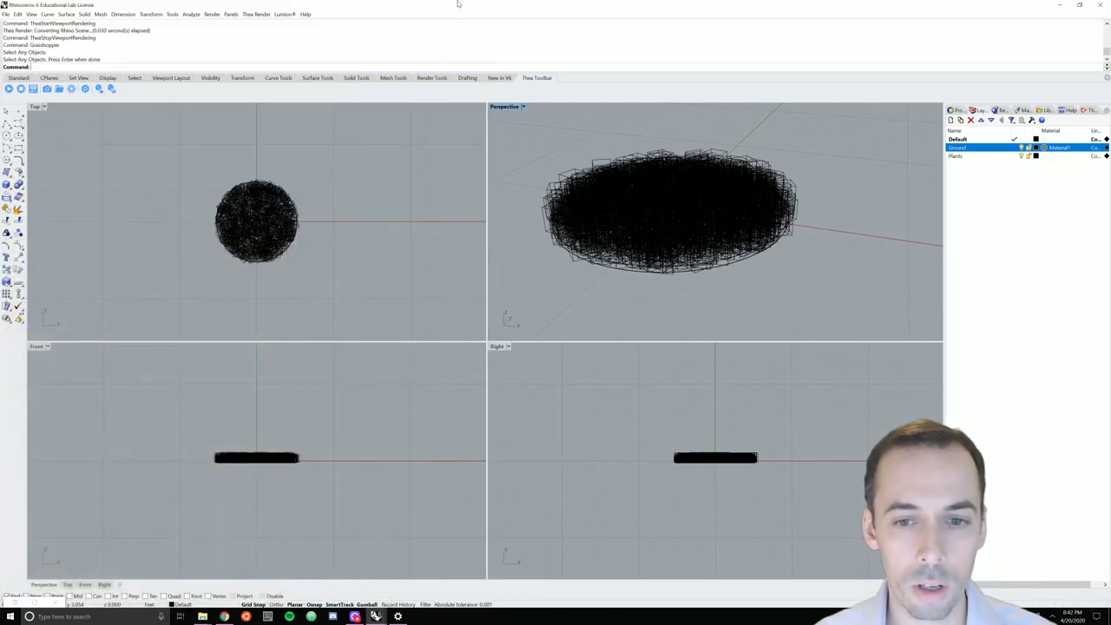
double_click(508, 107)
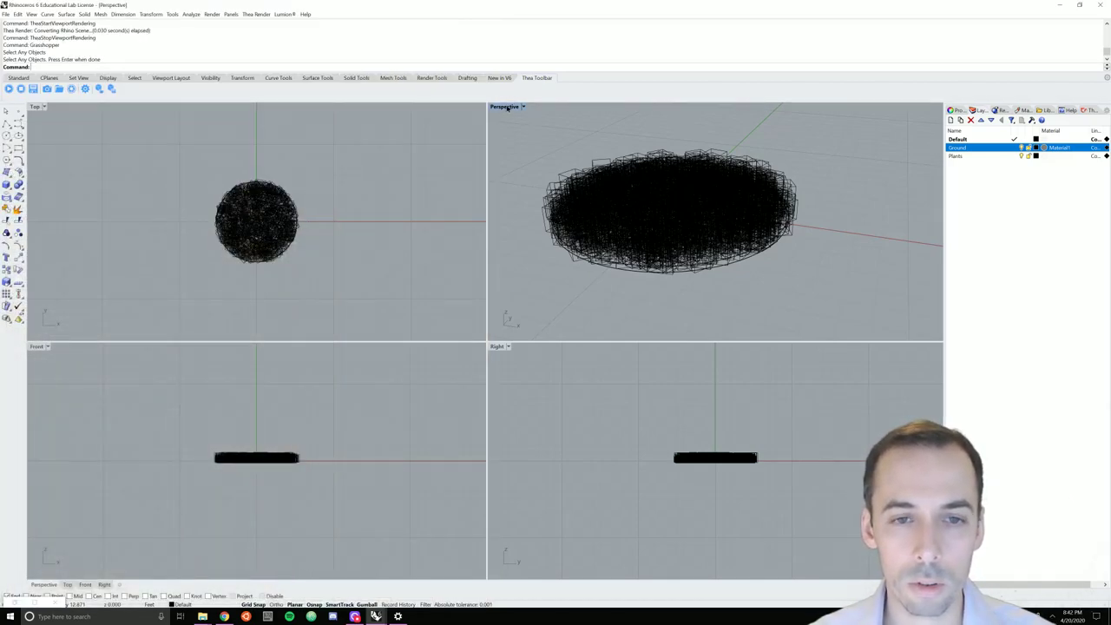
scroll(265, 298, "up", 3)
right_click_drag(364, 309, 303, 321, "shift")
right_click_drag(382, 347, 397, 344)
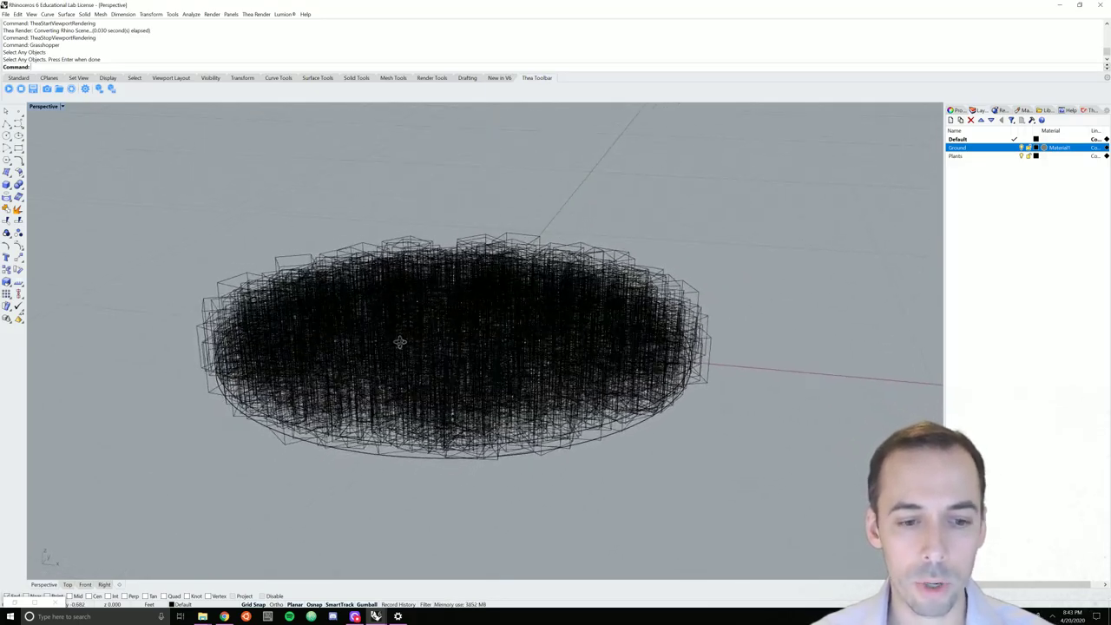
right_click_drag(474, 337, 498, 310)
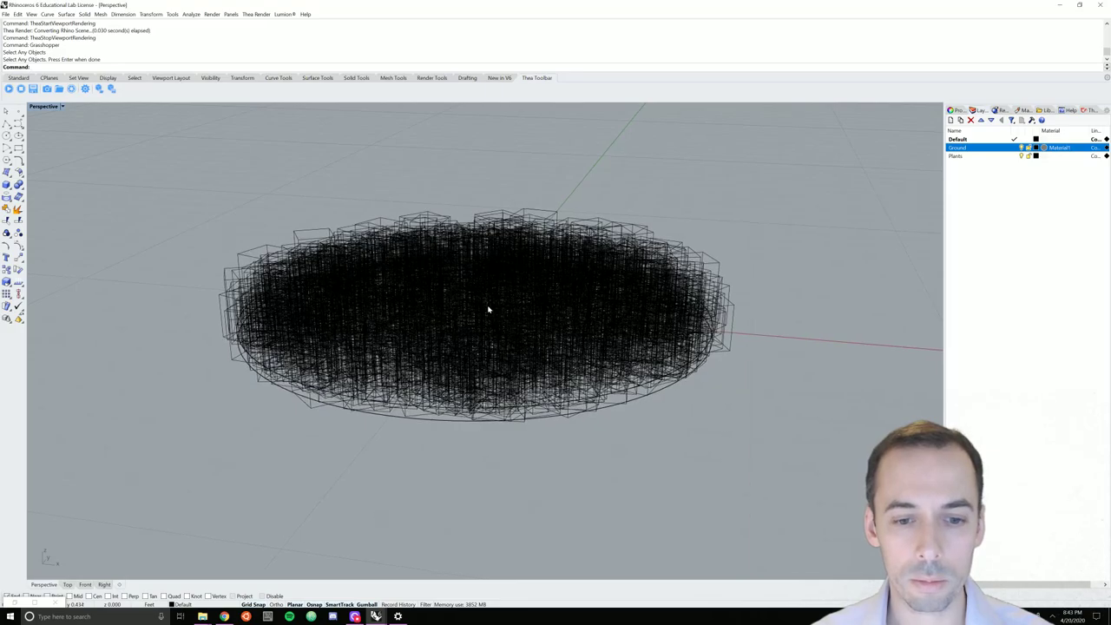
Start the Thea viewport rendering of the closely framed meadow and stop it after viewing the image
scroll(488, 309, "up", 2)
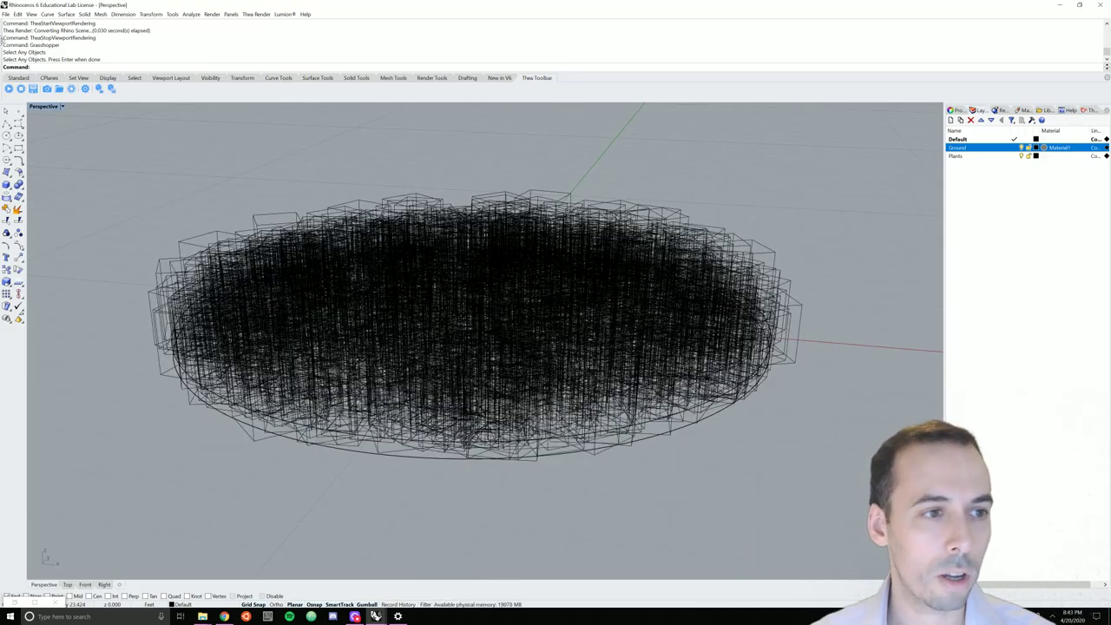
left_click(9, 88)
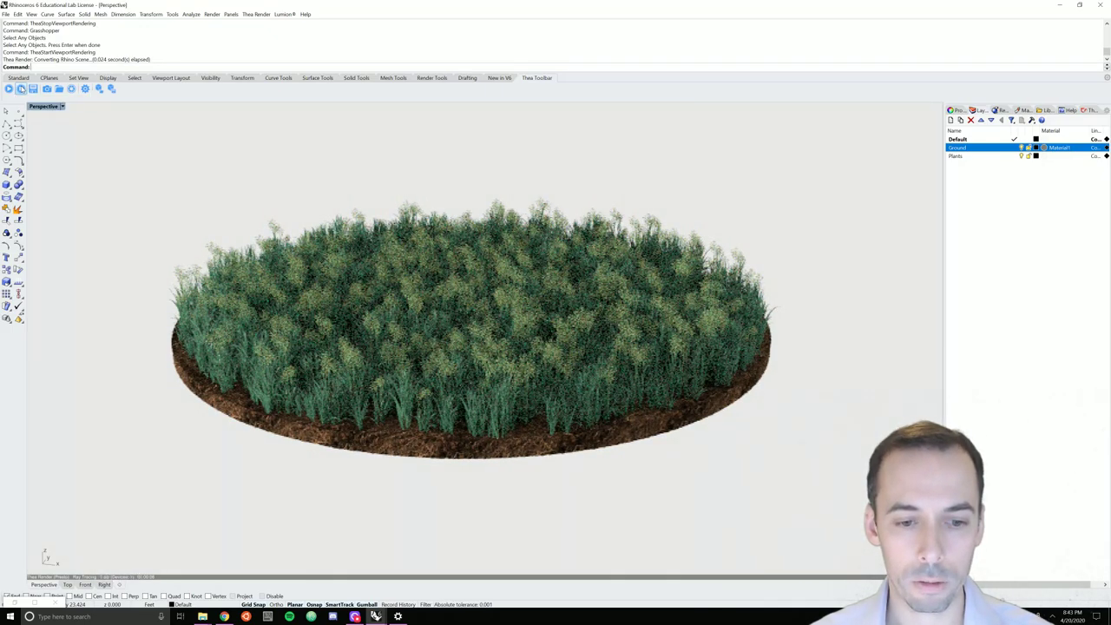
left_click(20, 88)
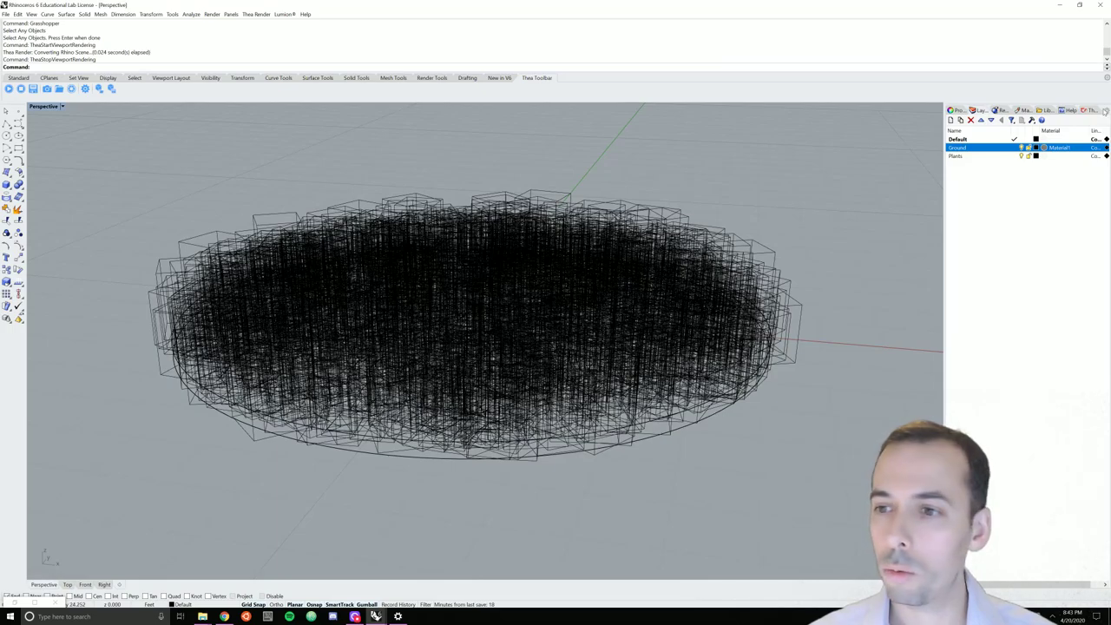
Match the Thea camera's film resolution to the Rhino viewport
left_click(1092, 110)
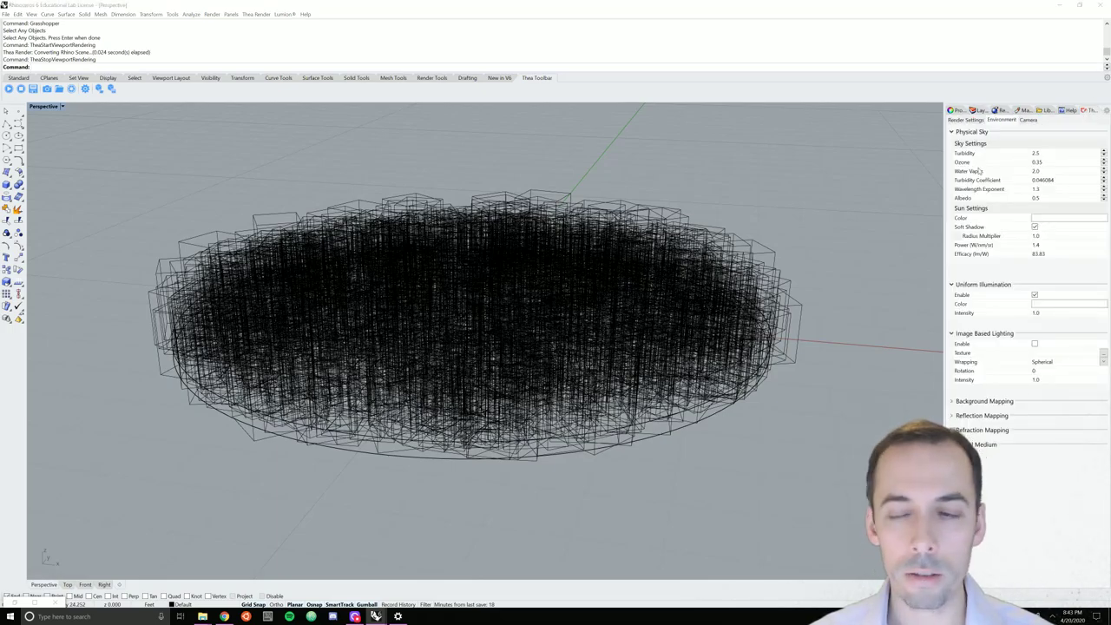
left_click(1029, 120)
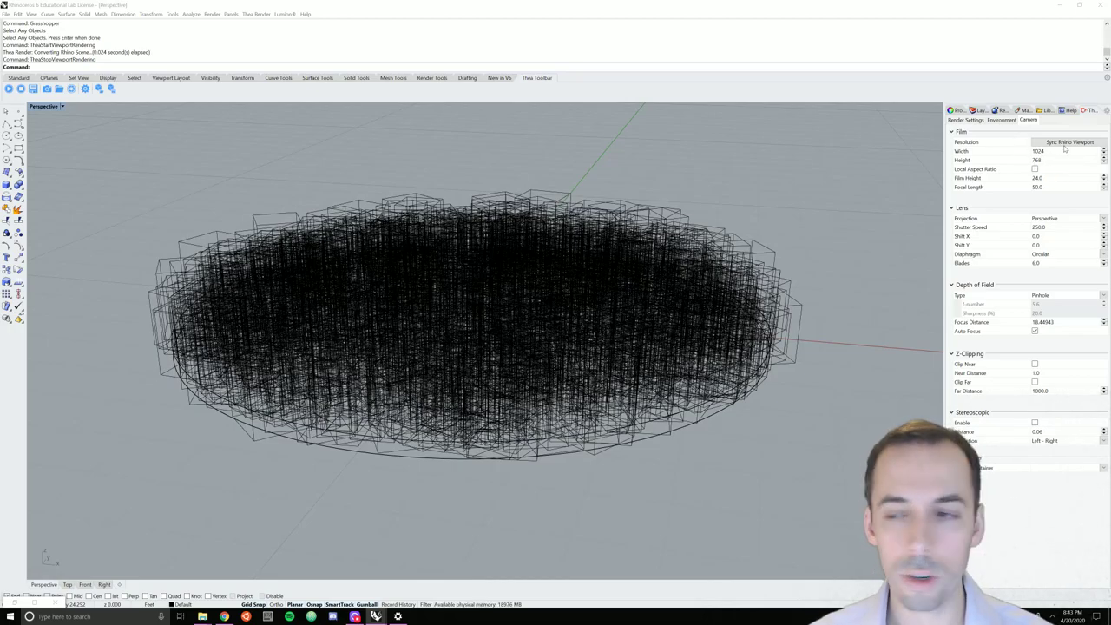
left_click(1068, 142)
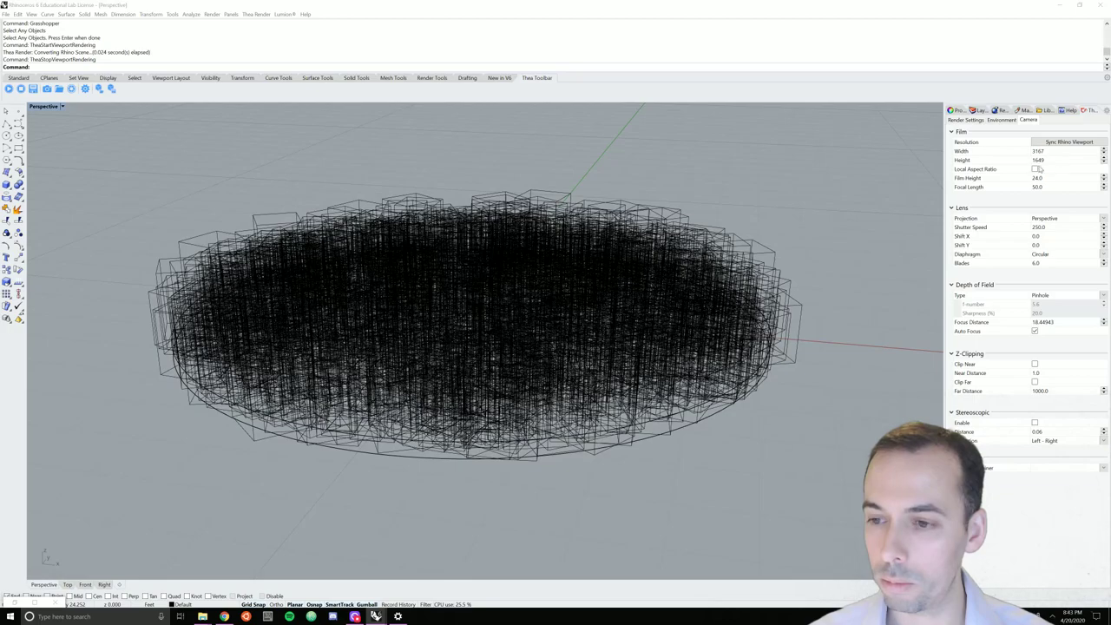
Set the Thea camera's depth of field type to Sharpness and turn off its auto focus
left_click(1102, 296)
left_click(1046, 302)
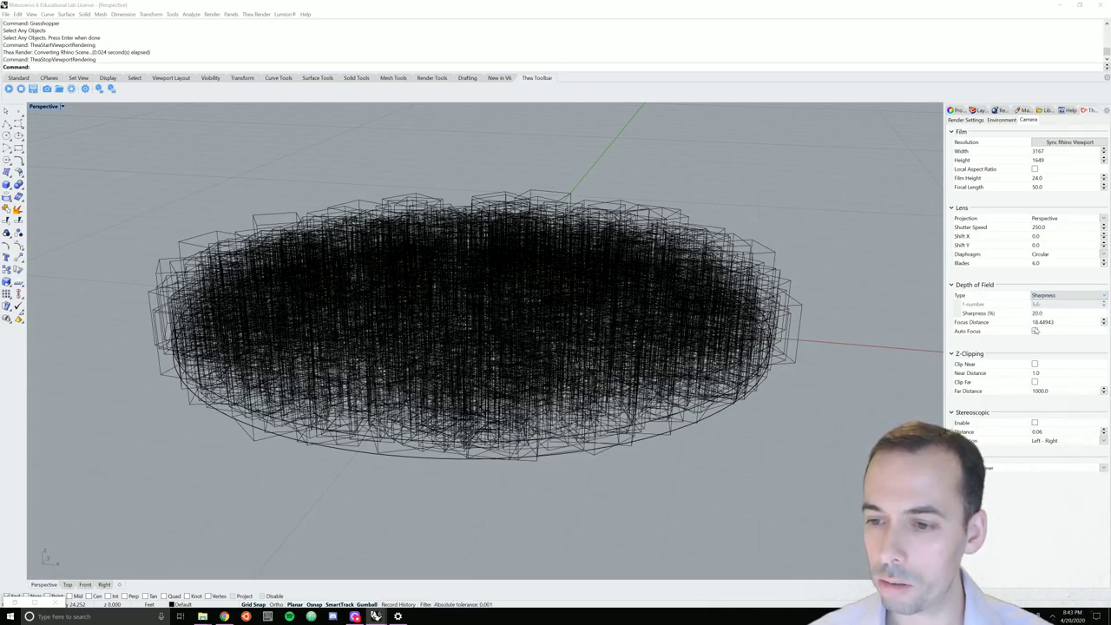
left_click(1034, 331)
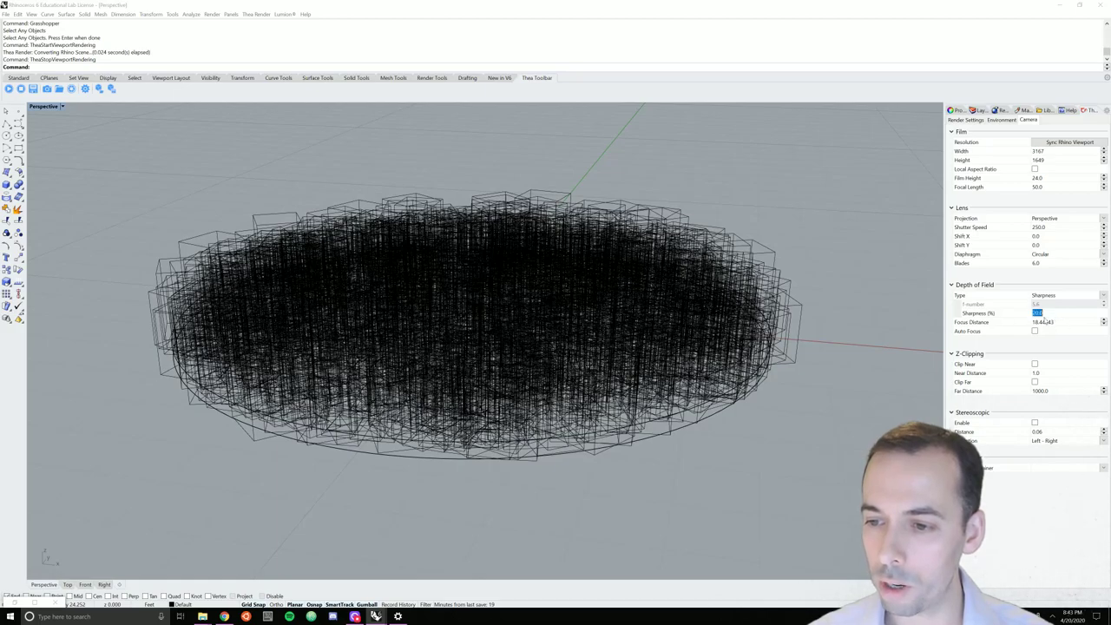
Set the camera's focus distance to 3 and test it with a Thea viewport rendering, stopping it after viewing
double_click(1049, 322)
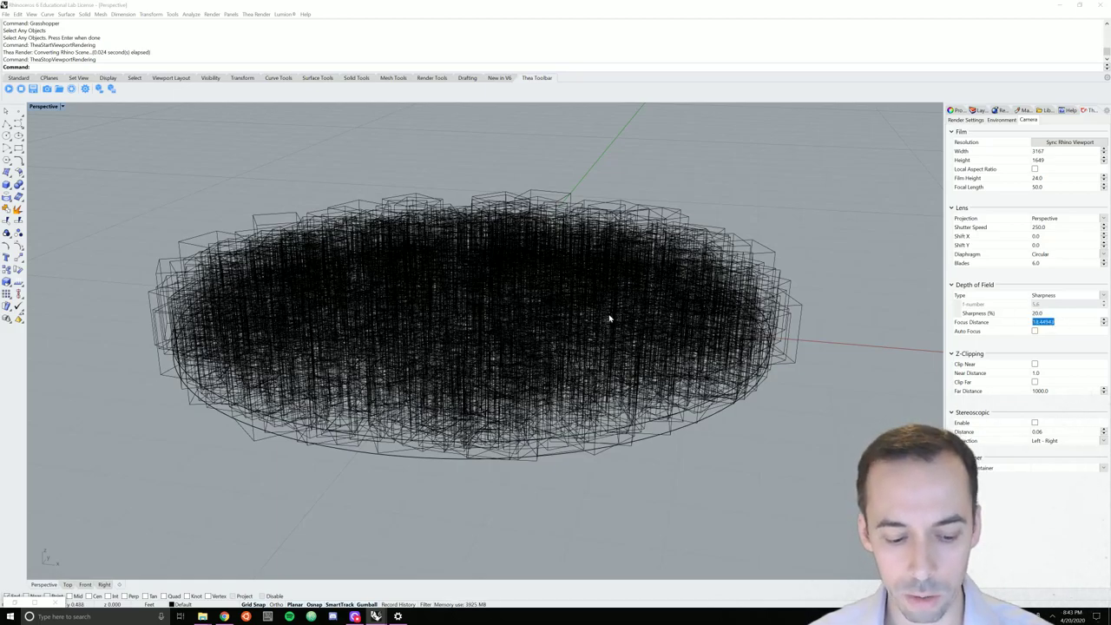
type("3")
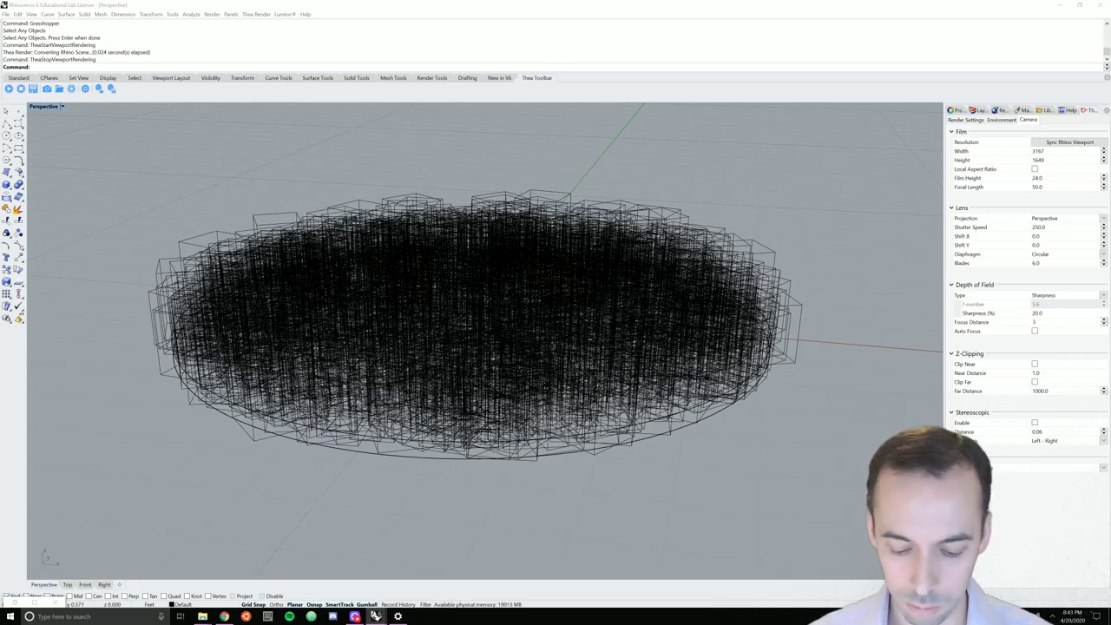
left_click(9, 88)
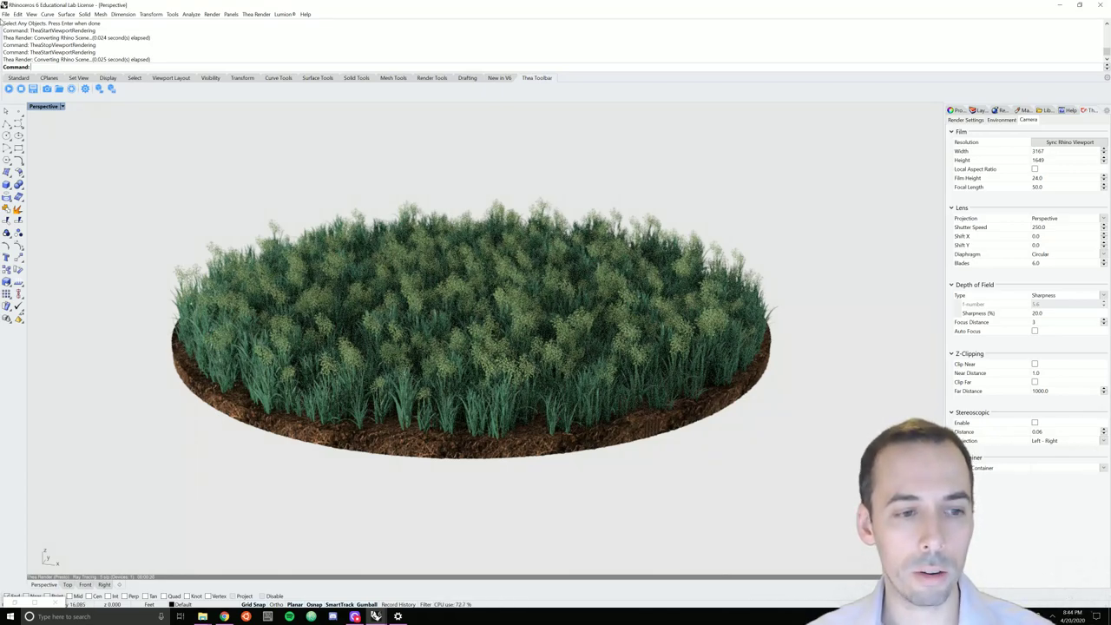
left_click(20, 89)
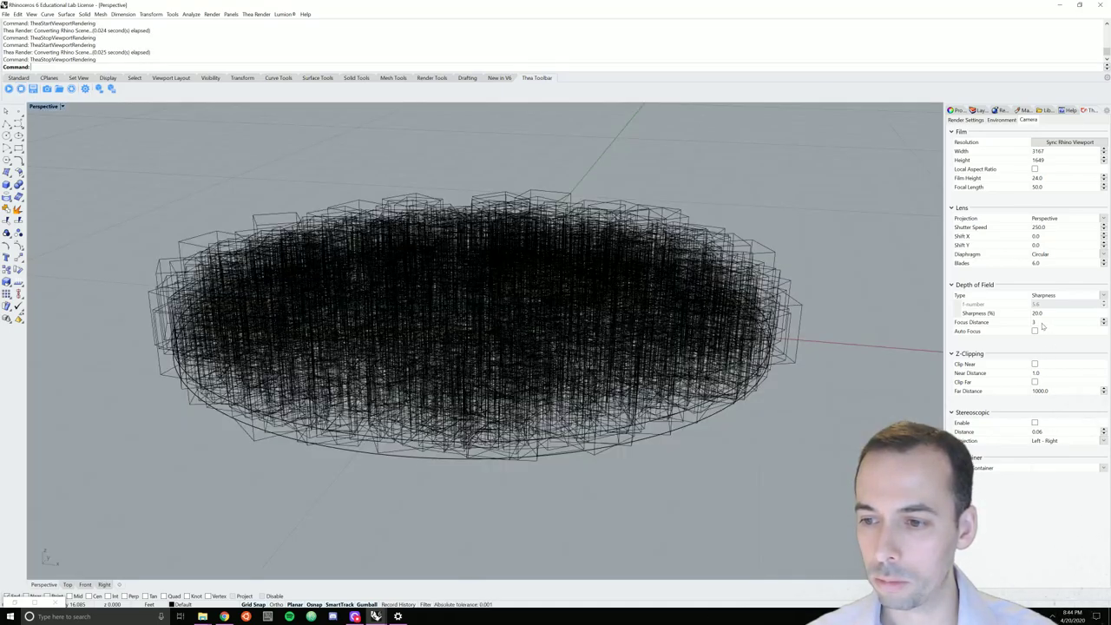
Set the camera's focus distance to 3.5 and check it with a brief Thea viewport rendering
double_click(1042, 324)
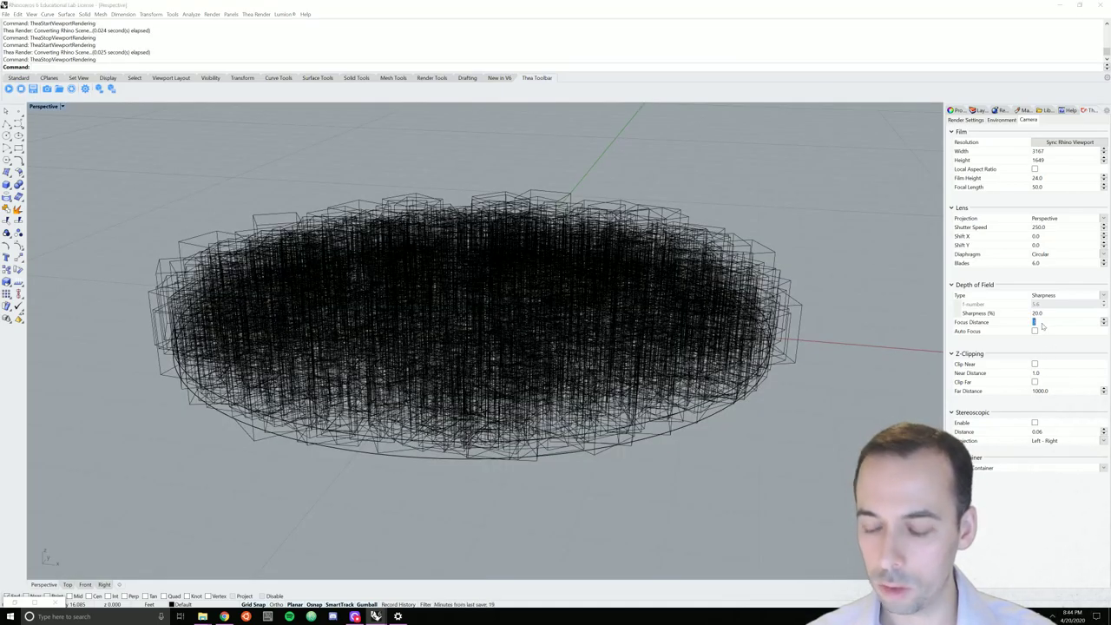
type("5")
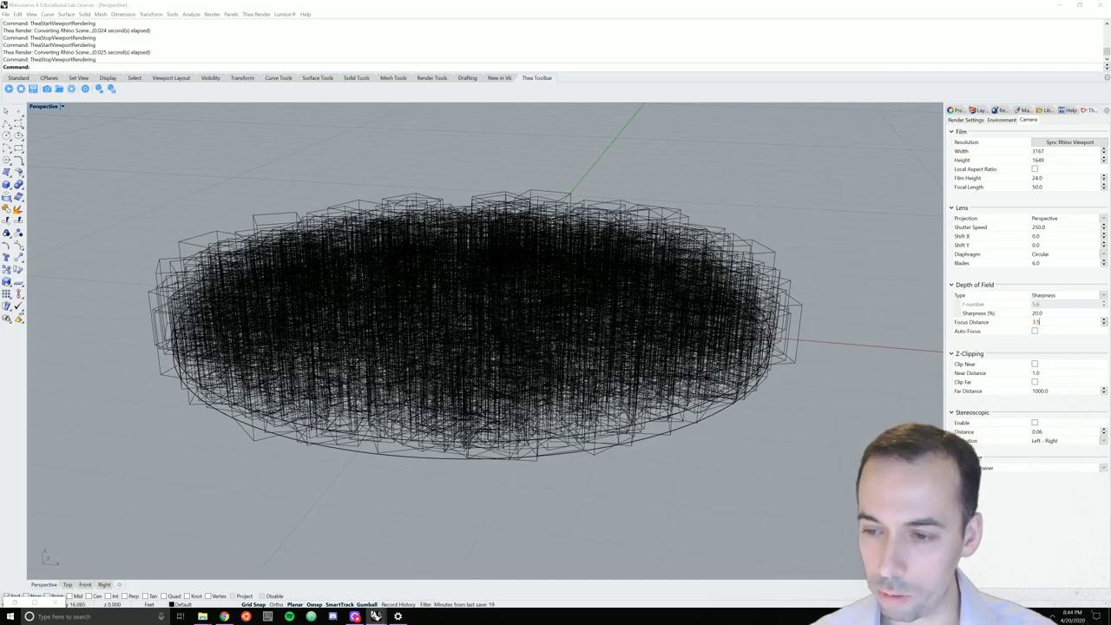
key("Return")
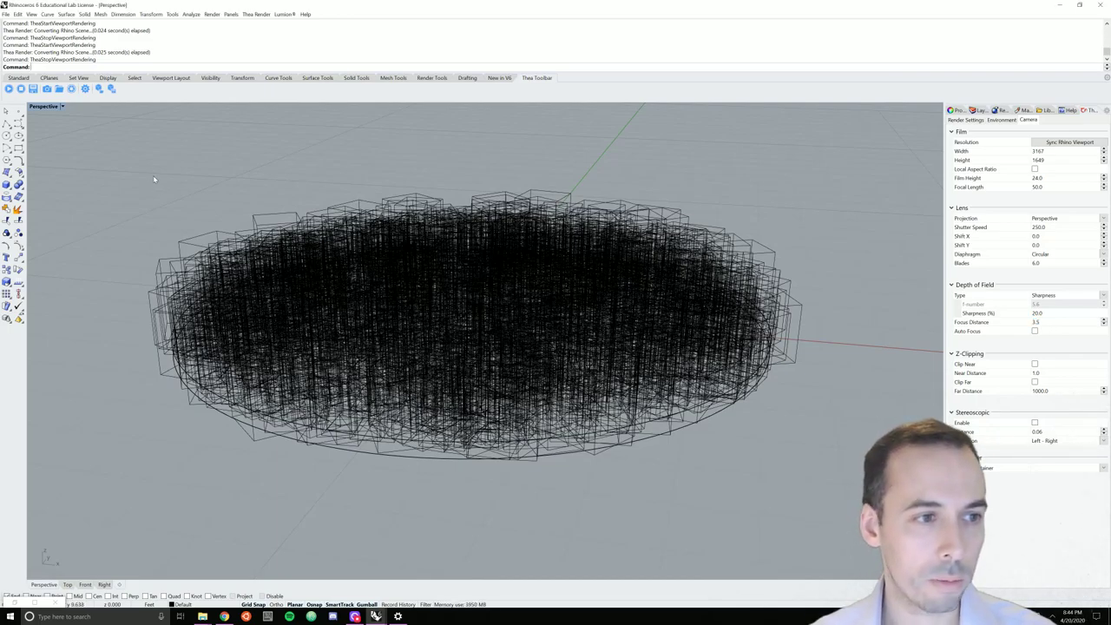
left_click(10, 89)
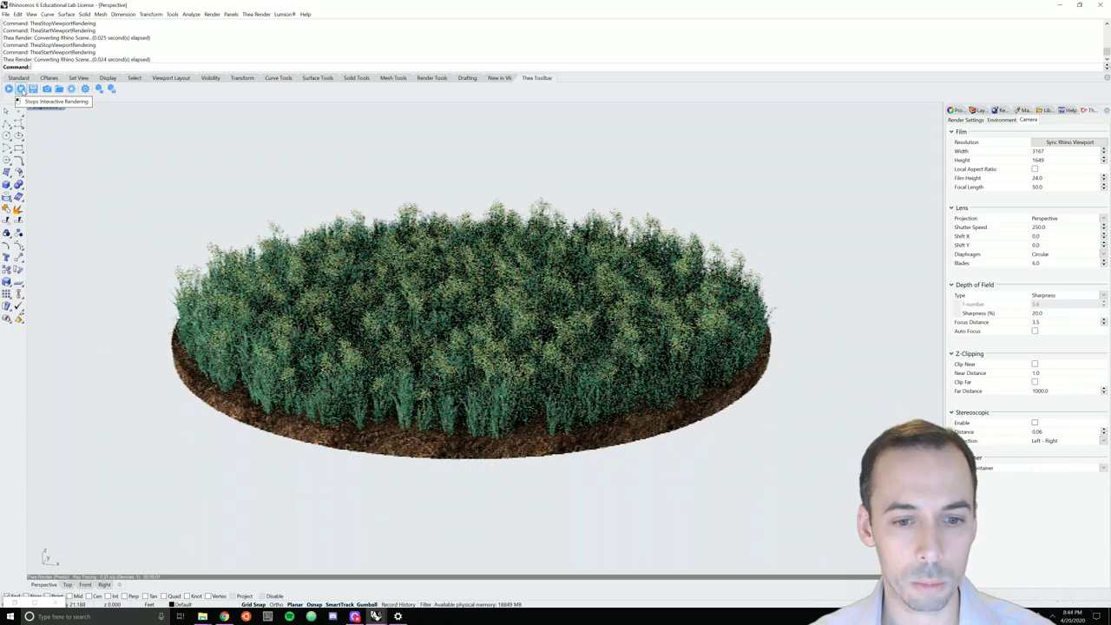
left_click(21, 90)
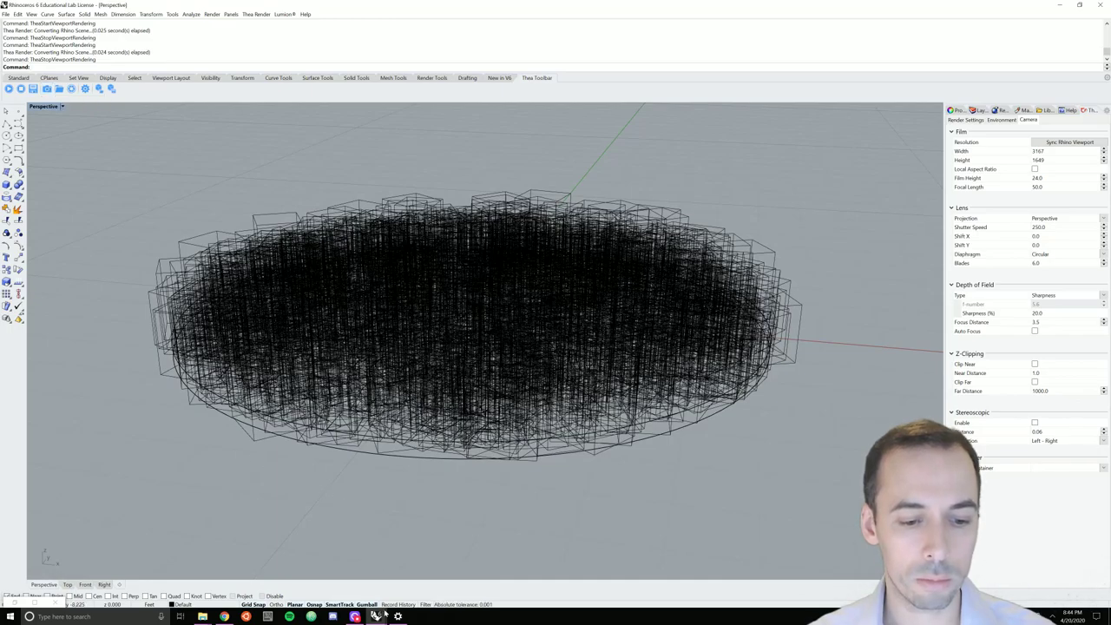
Switch to the Thea Darkroom window and enable the Alpha, Ambient Occlusion and GI render channels
mouse_move(375, 617)
left_click(408, 580)
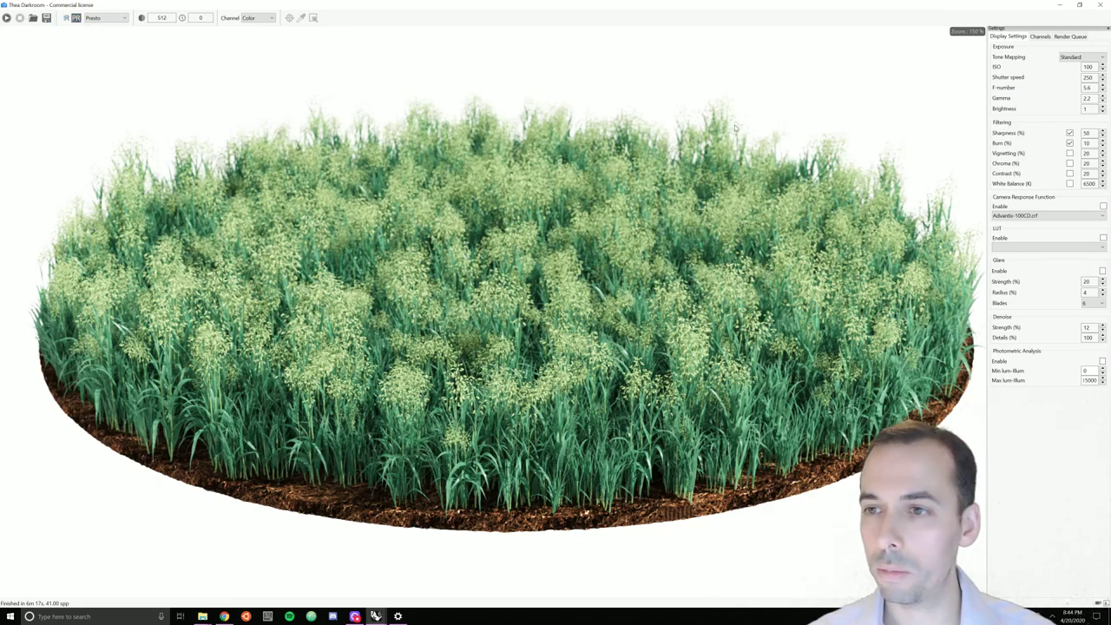
left_click(1039, 37)
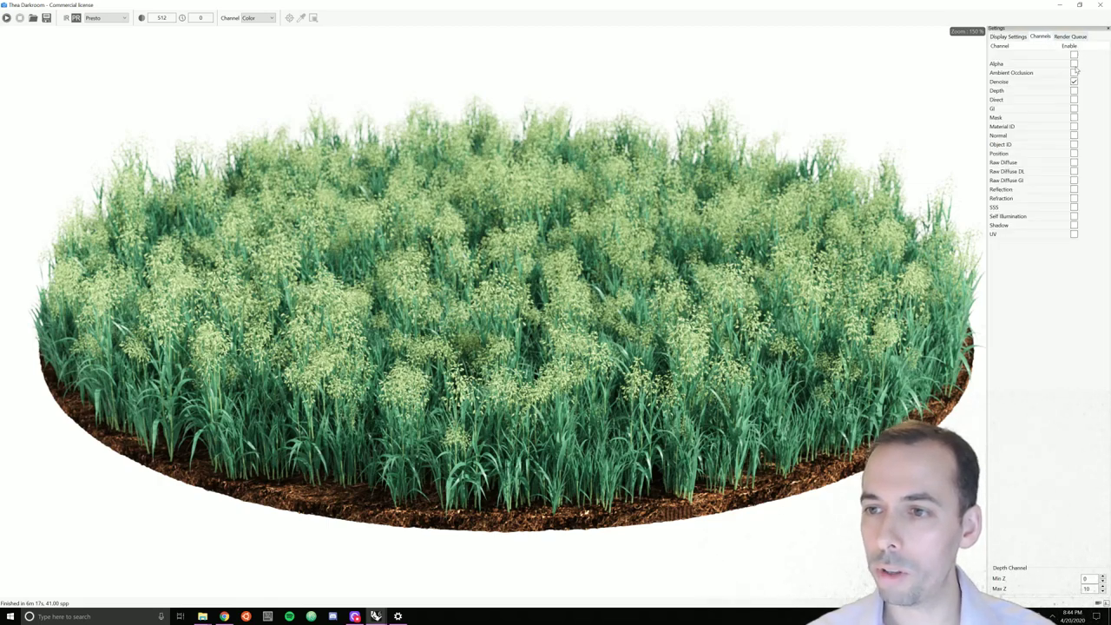
left_click(1075, 65)
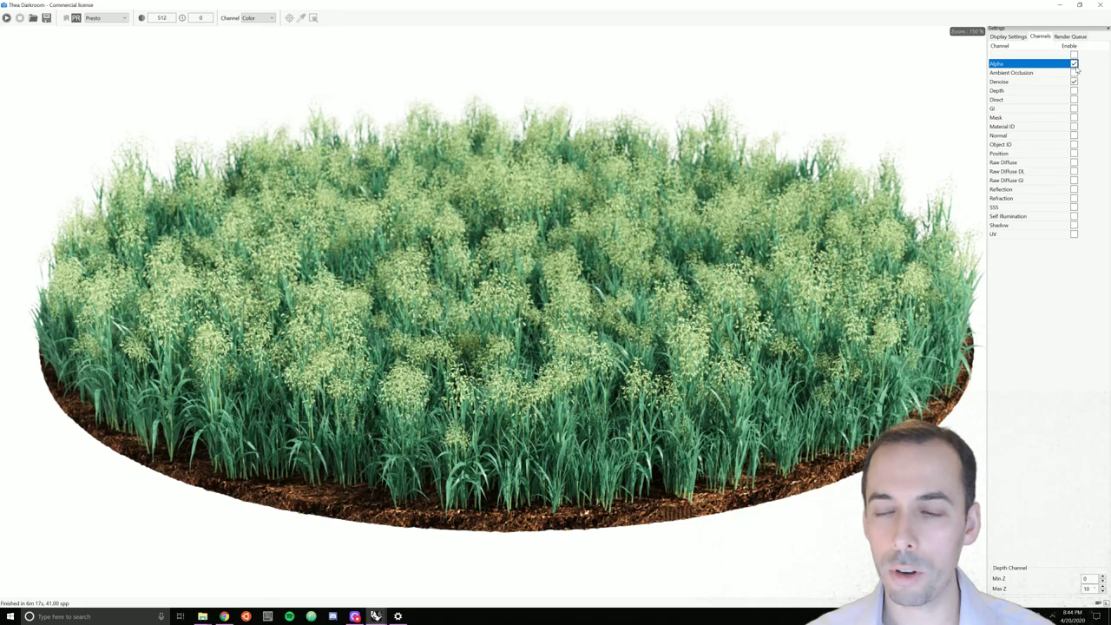
left_click(1074, 73)
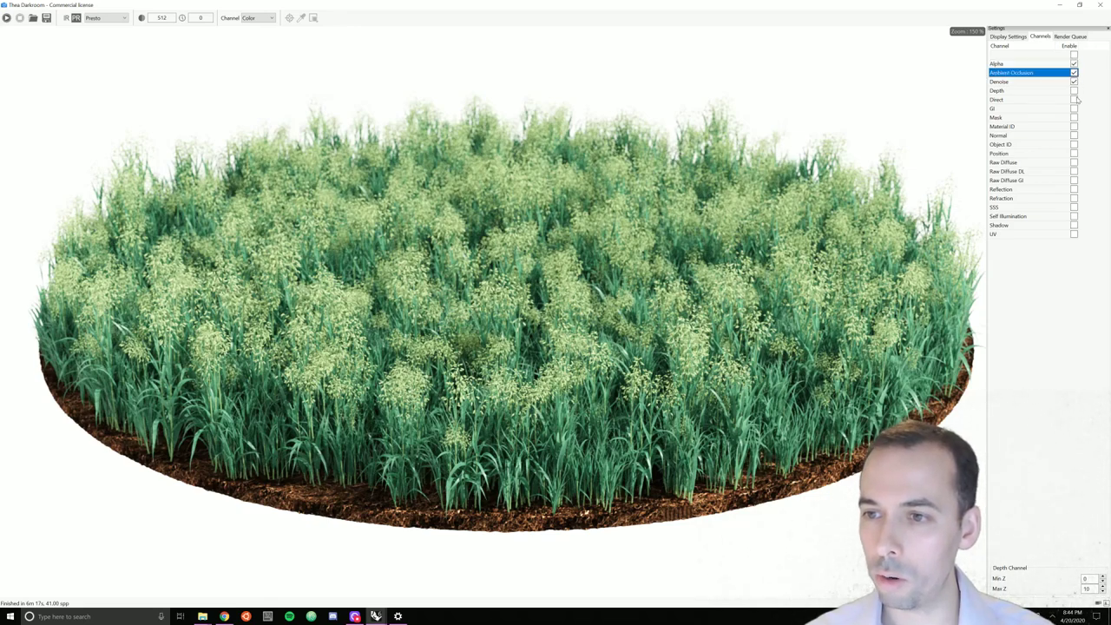
left_click(1074, 108)
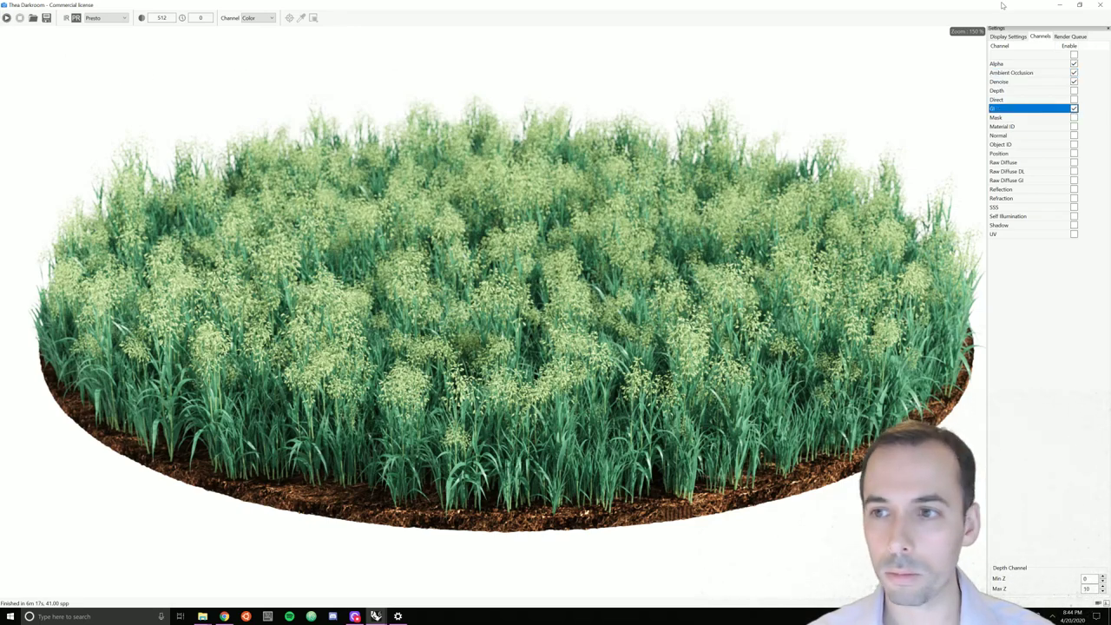
Change the tone mapping of the finished meadow render to Filmic in the display settings
left_click(1013, 37)
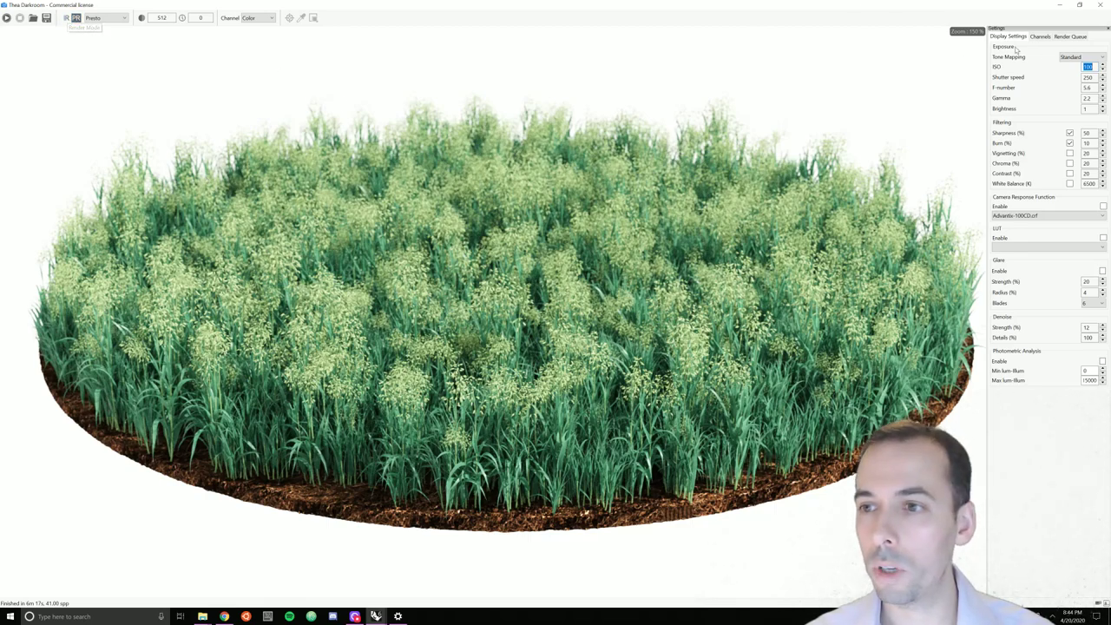
left_click(1079, 58)
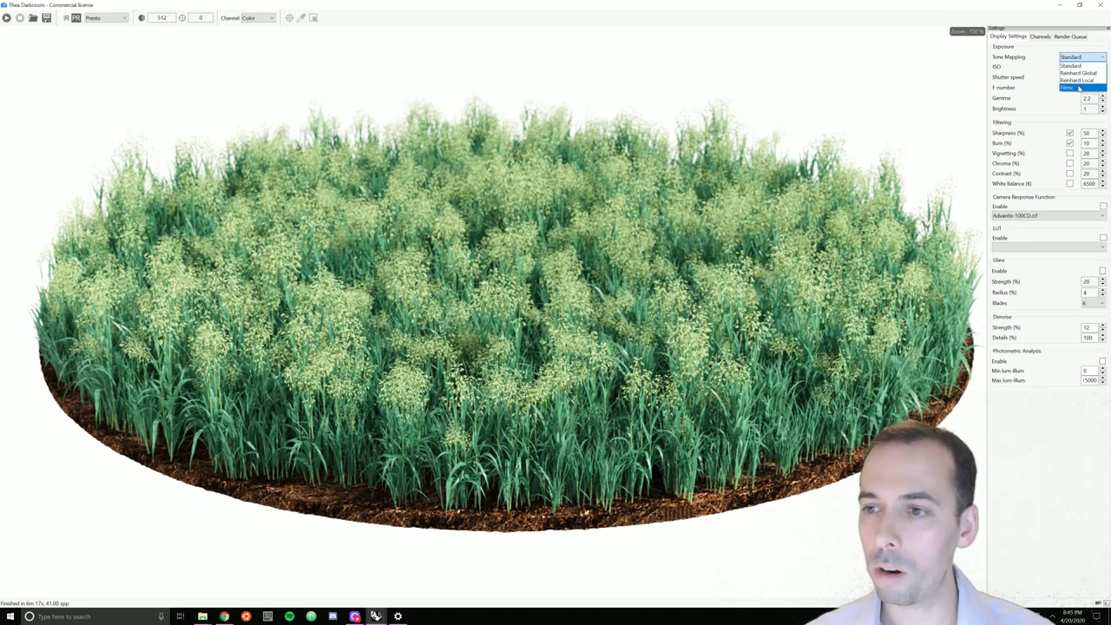
left_click(1072, 86)
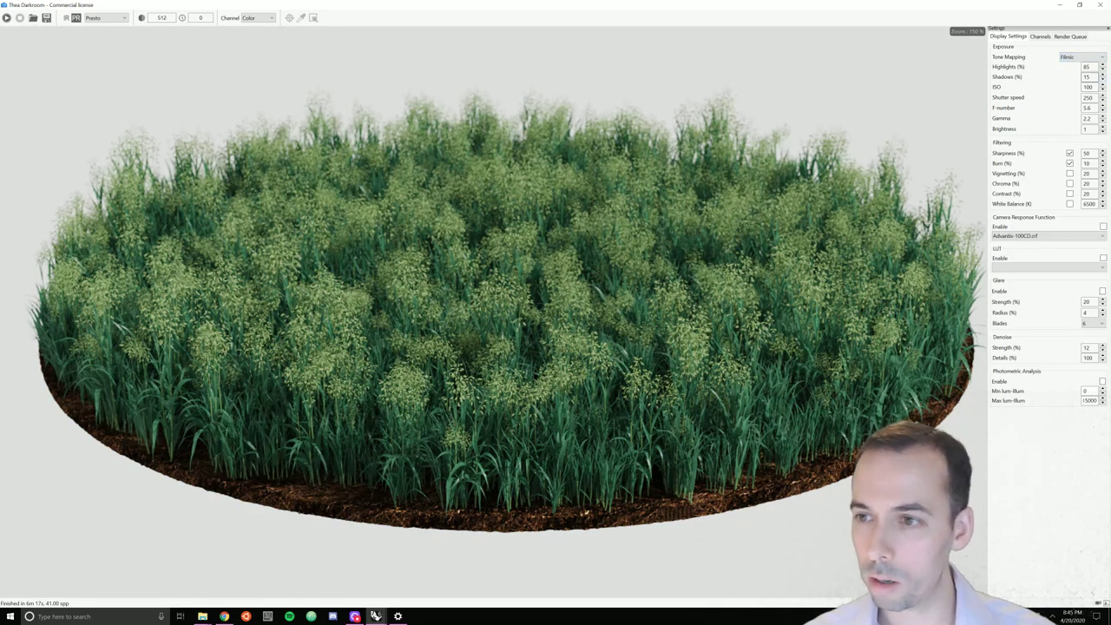
Brighten the meadow render by setting the ISO to 200 and the brightness to 1.1
left_click_drag(1092, 87, 1072, 87)
type("2")
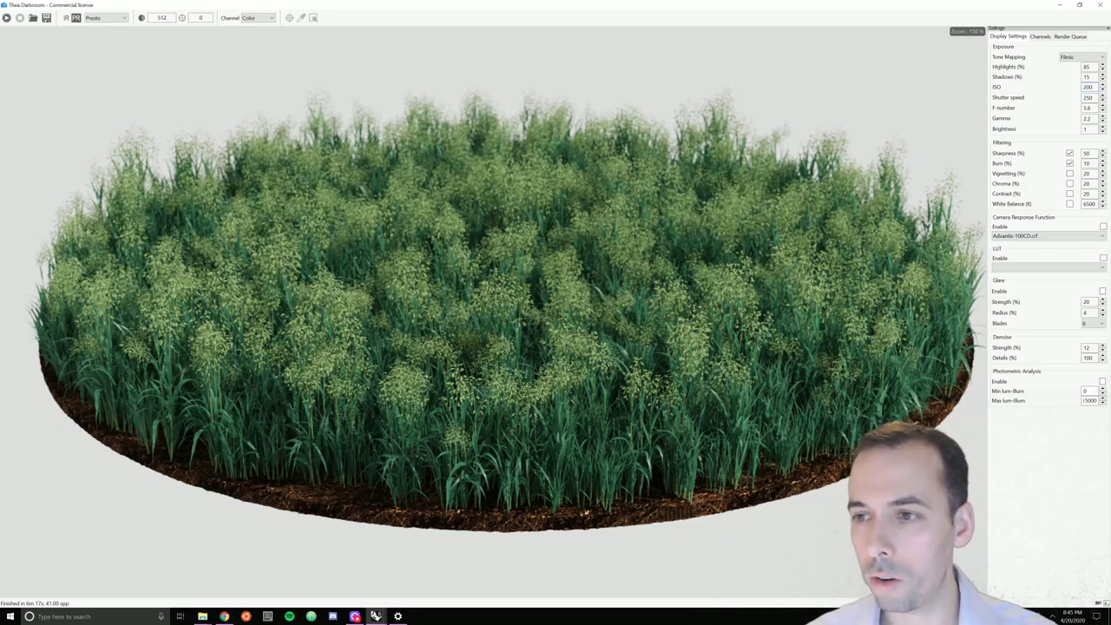
key("Return")
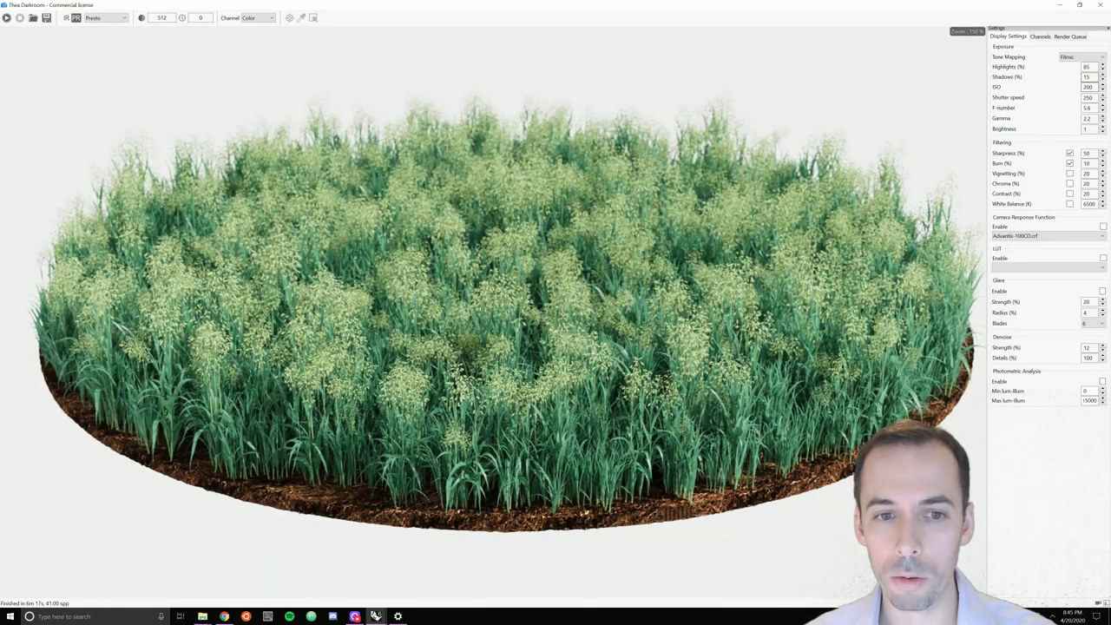
left_click(1088, 129)
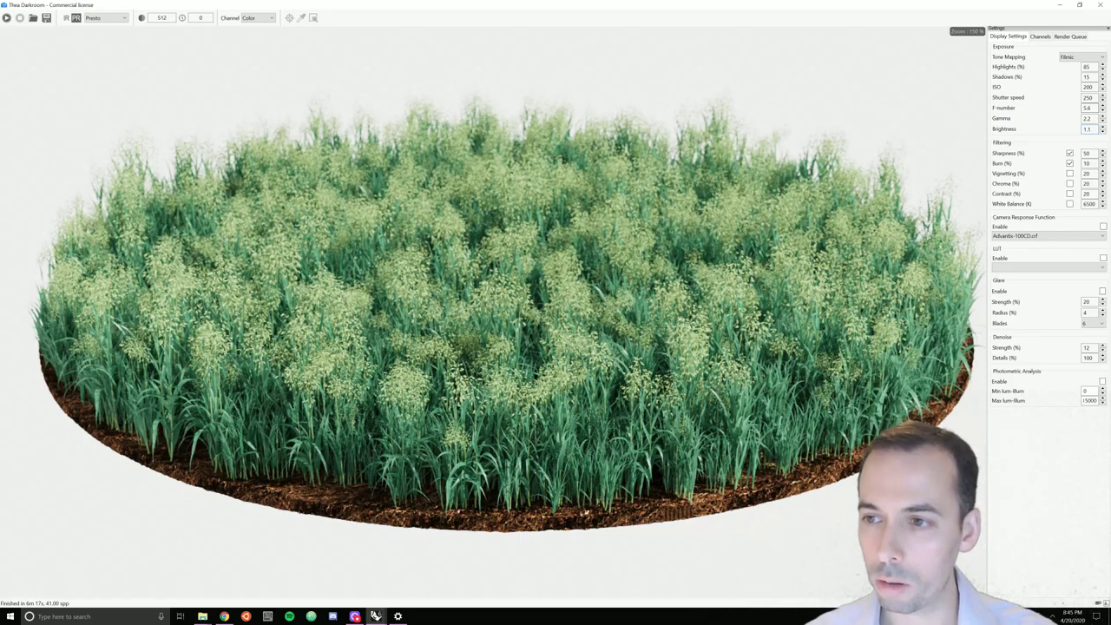
key("Return")
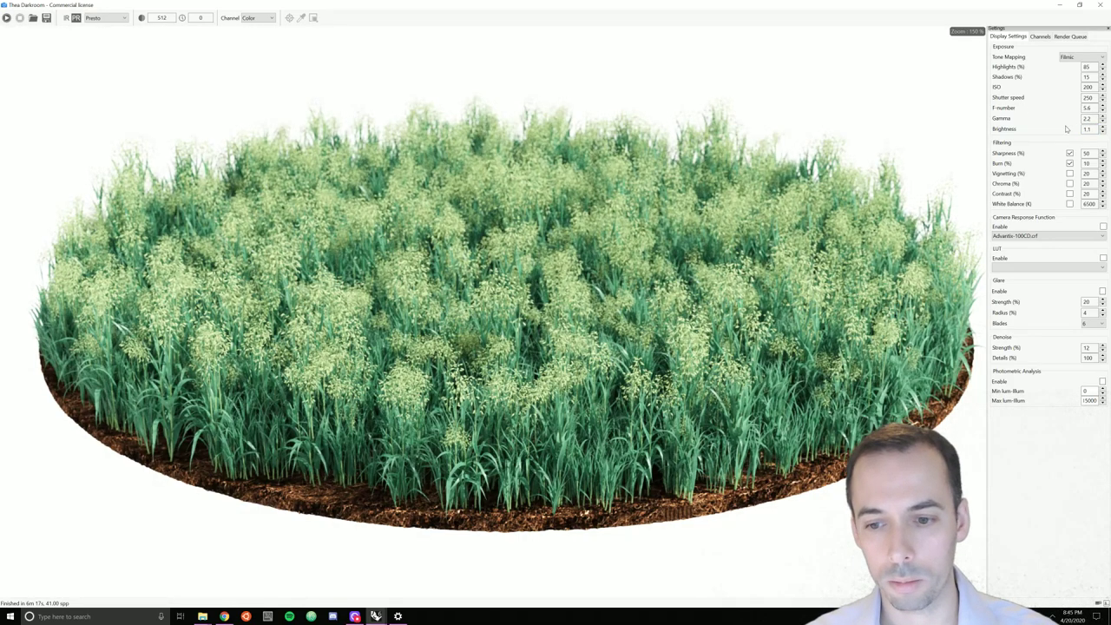